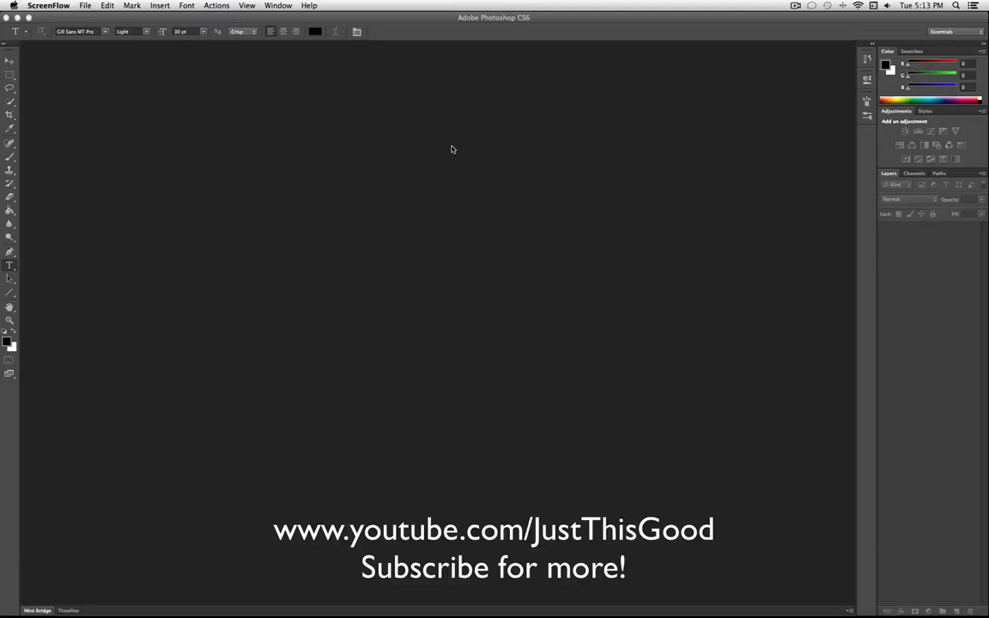
Start a new document named Basics using the Default Photoshop Size preset.
click(409, 22)
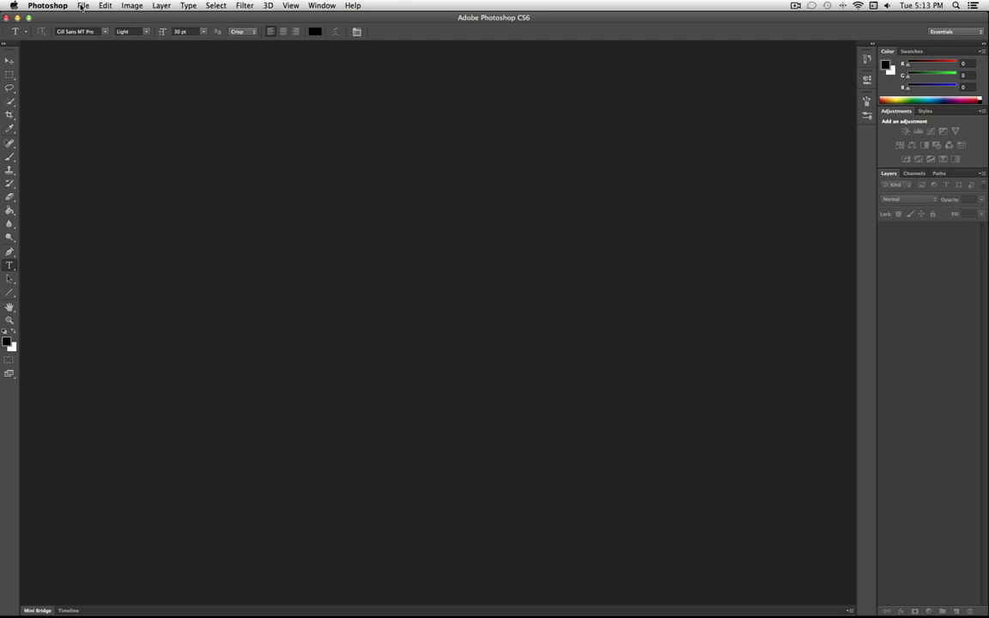
click(84, 7)
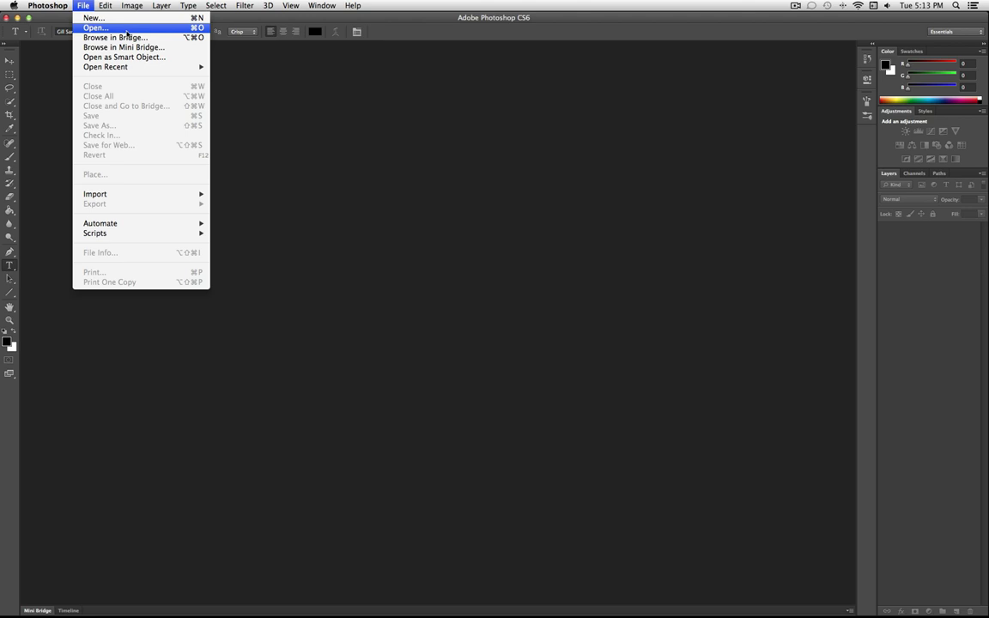
click(171, 19)
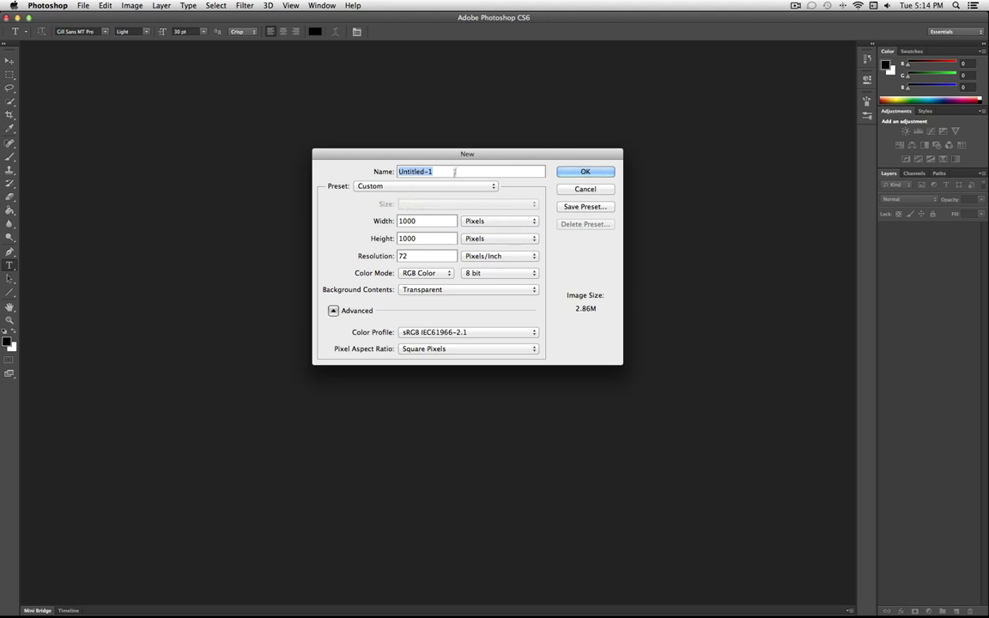
text(Basics)
click(397, 187)
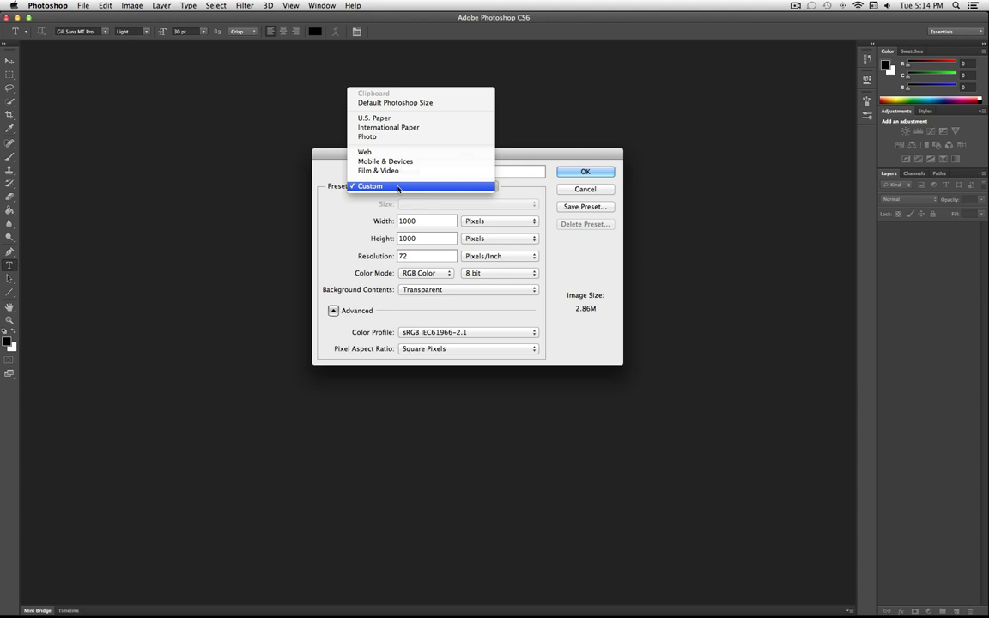
click(438, 104)
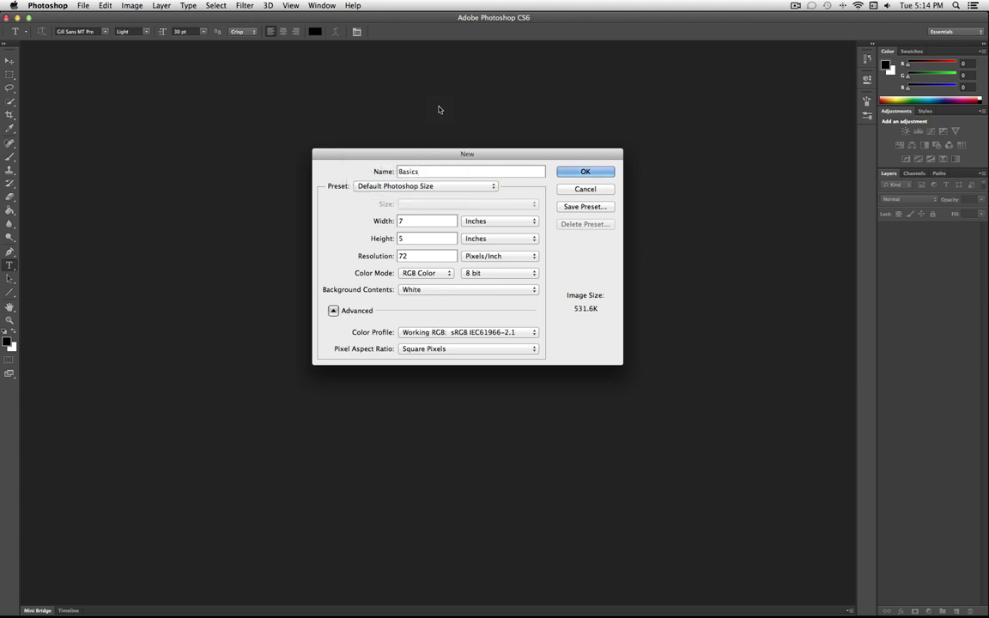
Set the new document's units to pixels, with a width of 900 and a height of 900.
click(487, 222)
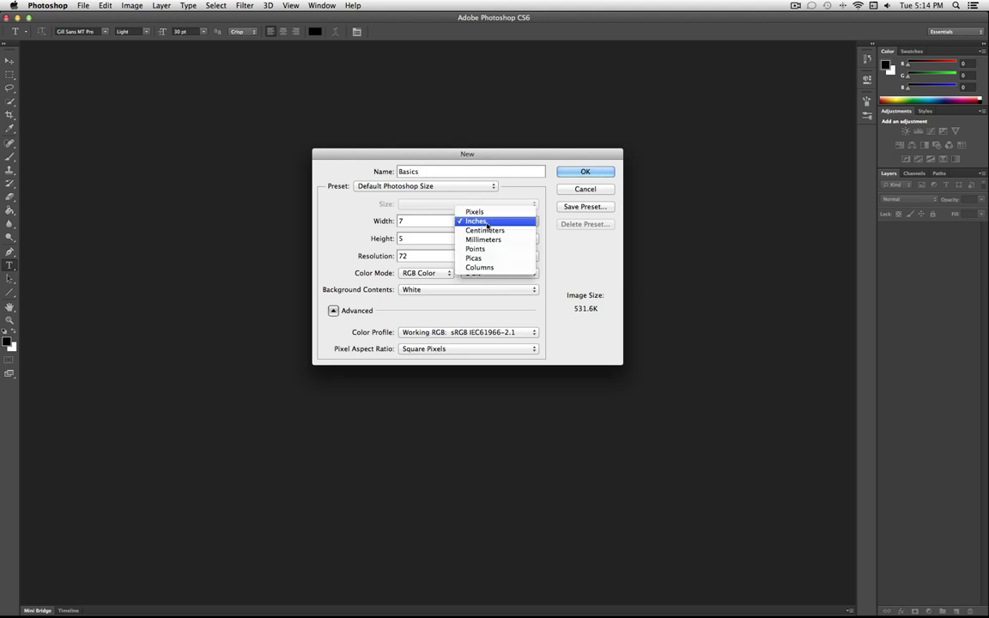
click(474, 212)
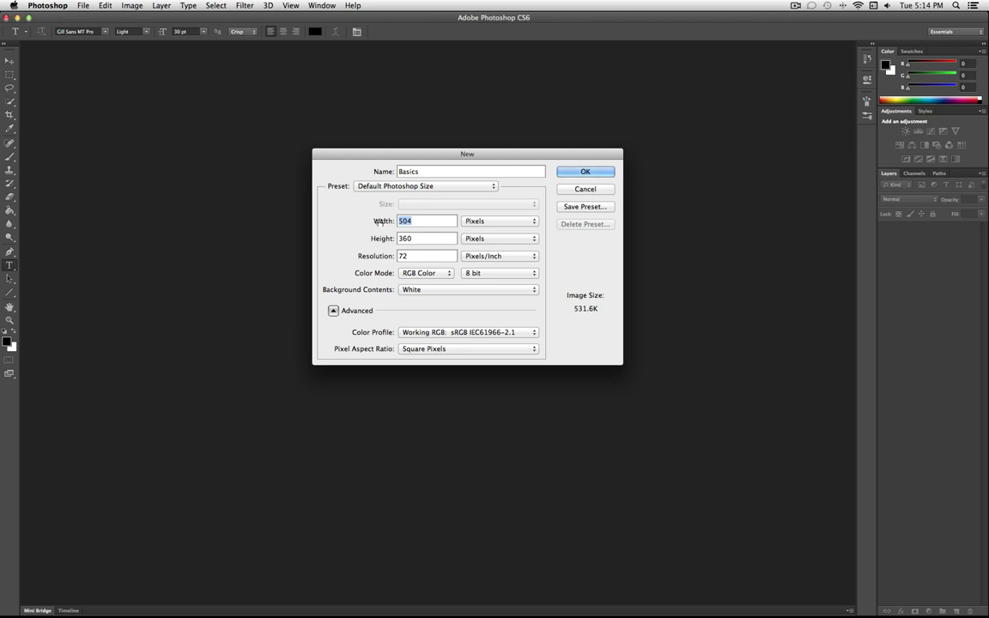
text(900)
key(Tab)
text(900)
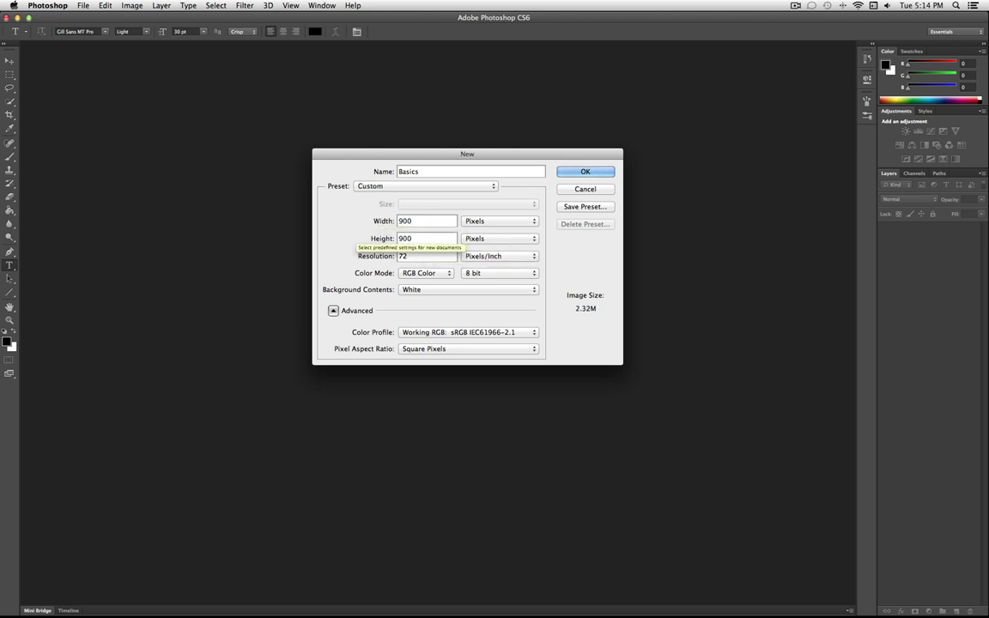
key(Tab)
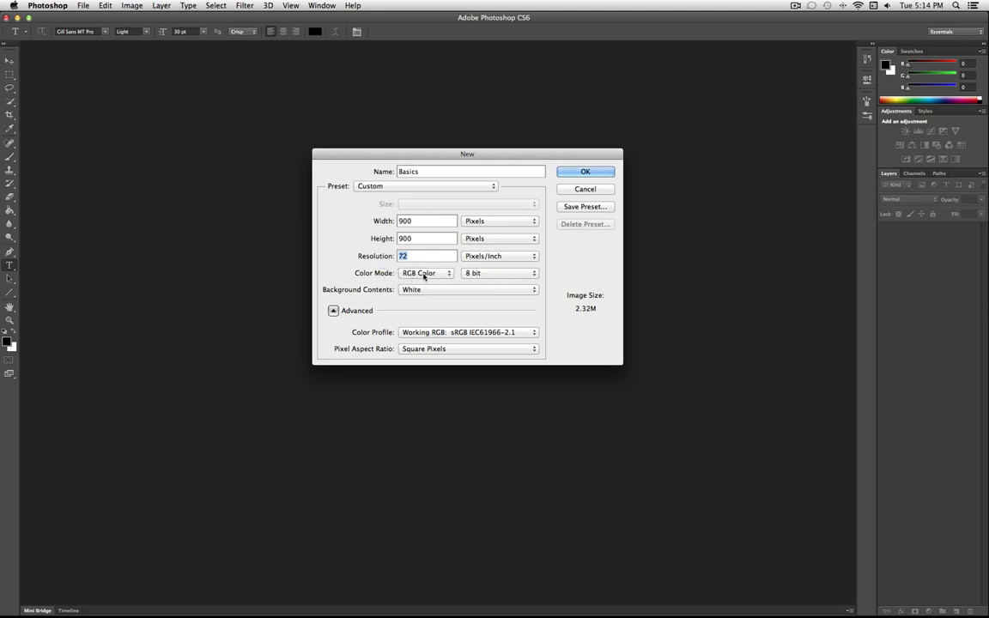
Keep RGB Color mode and White background contents, and create the document.
click(425, 273)
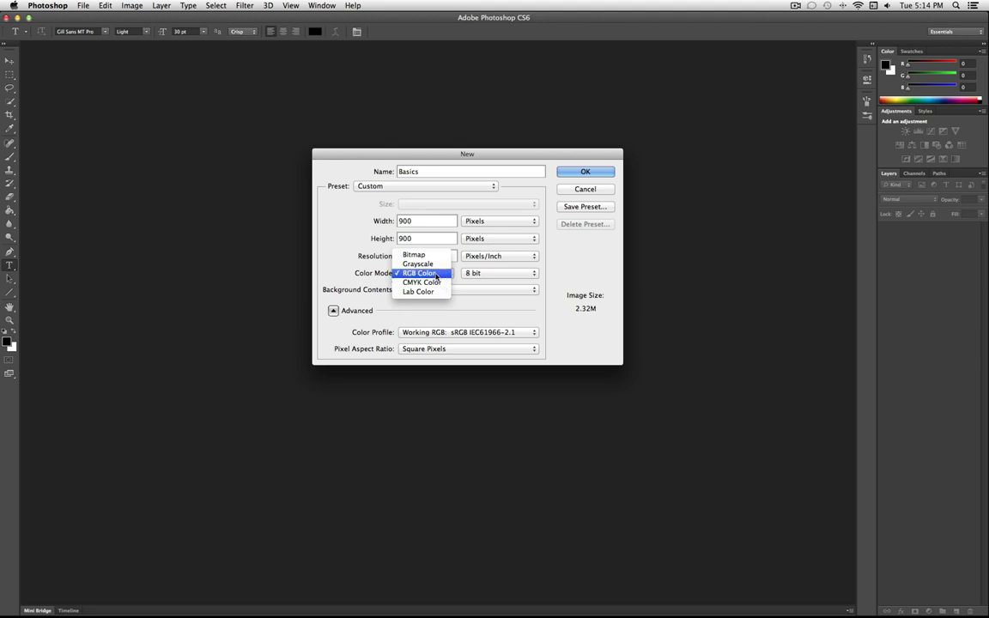
click(437, 273)
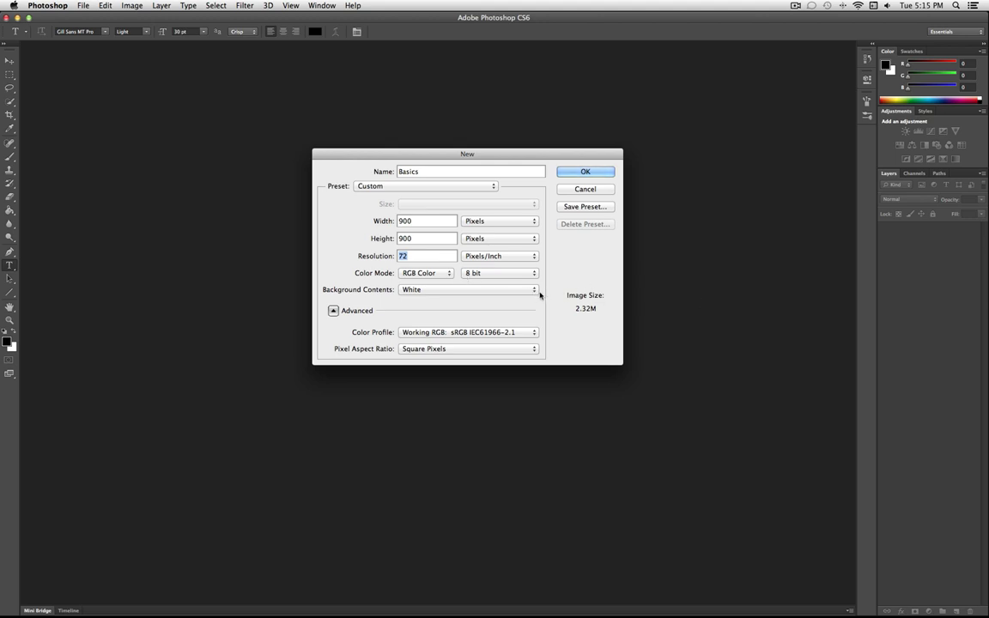
click(413, 290)
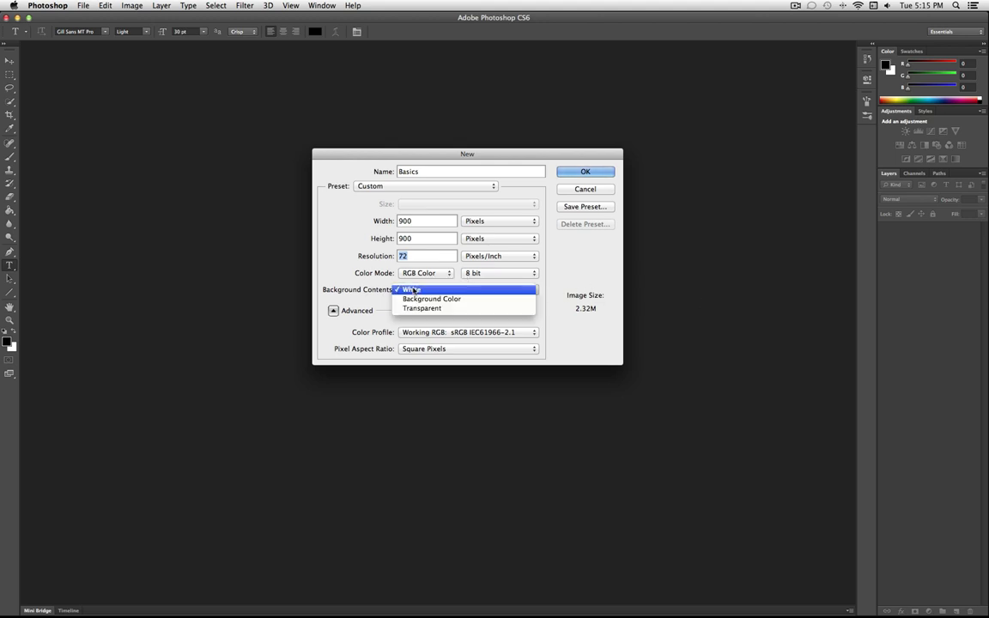
click(413, 290)
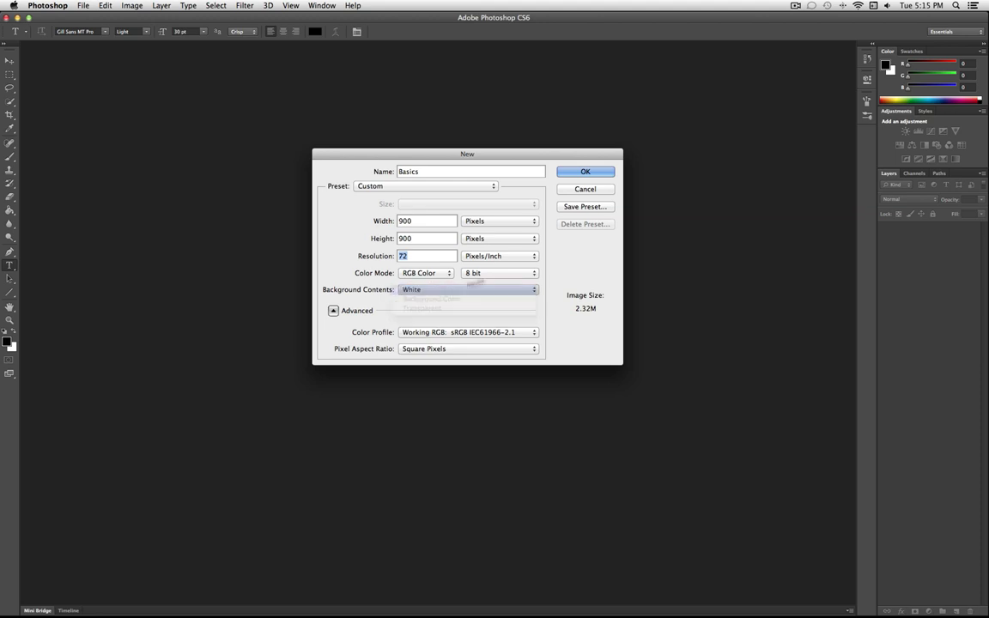
click(587, 172)
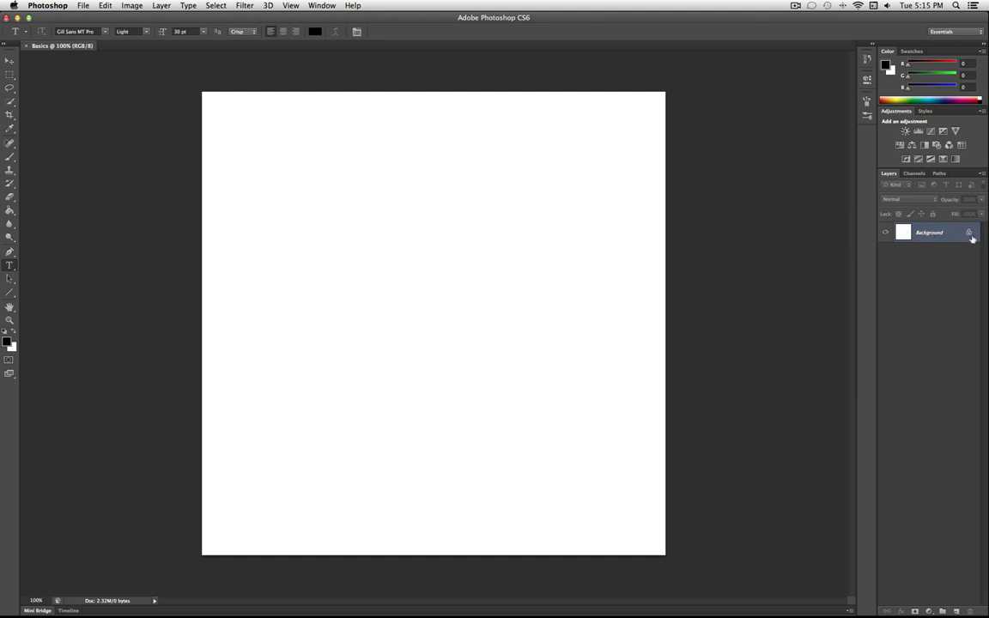
Convert the locked Background into a regular layer and rename it Bottom.
mouse_move(969, 236)
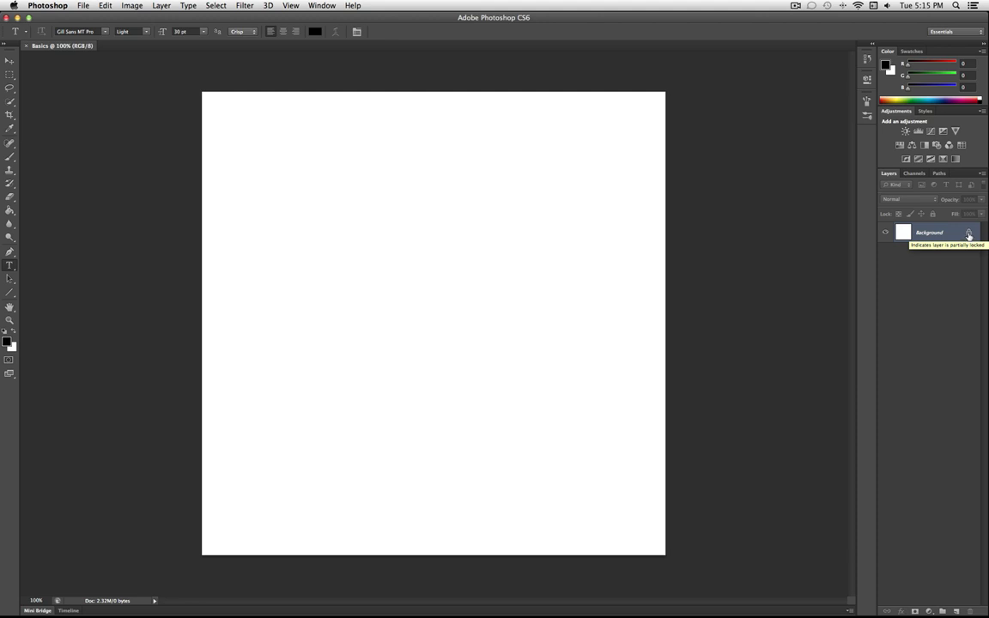
double_click(938, 232)
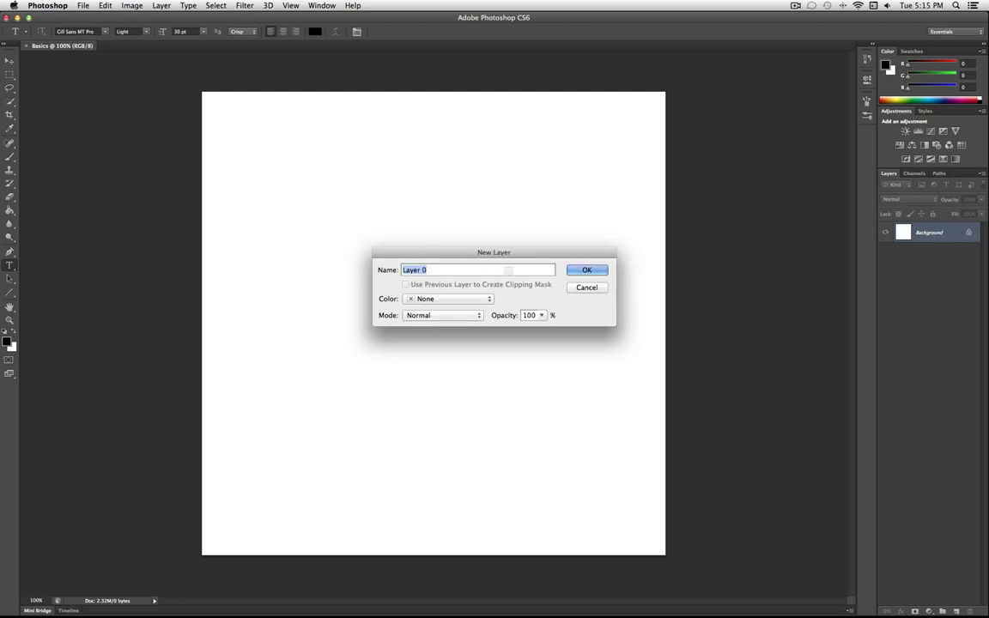
click(602, 273)
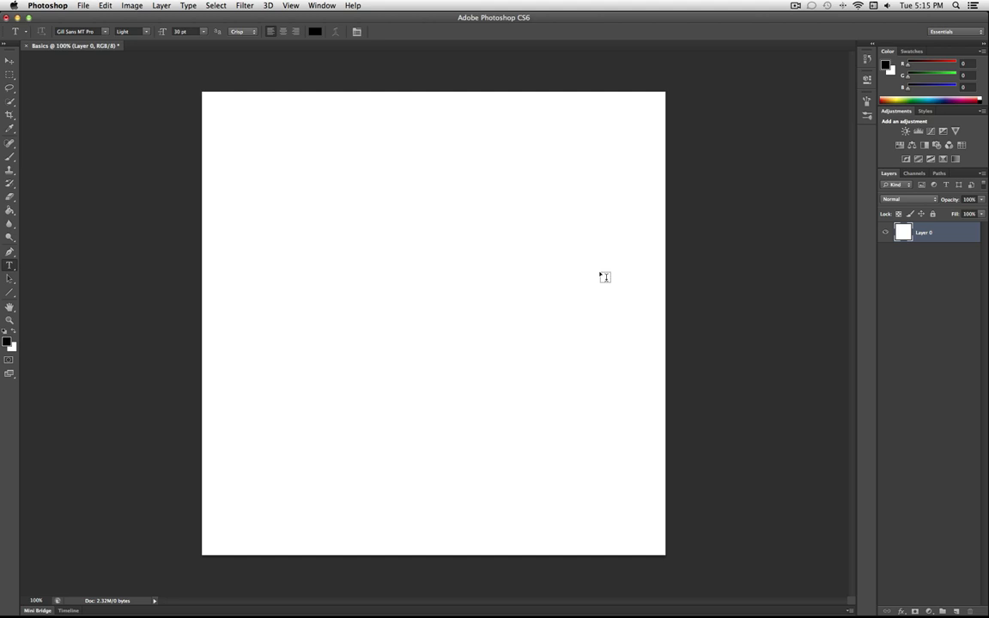
double_click(925, 233)
text(Bottom)
key(Return)
Add a new empty layer above the Bottom layer with the default name and settings.
click(162, 5)
mouse_move(165, 17)
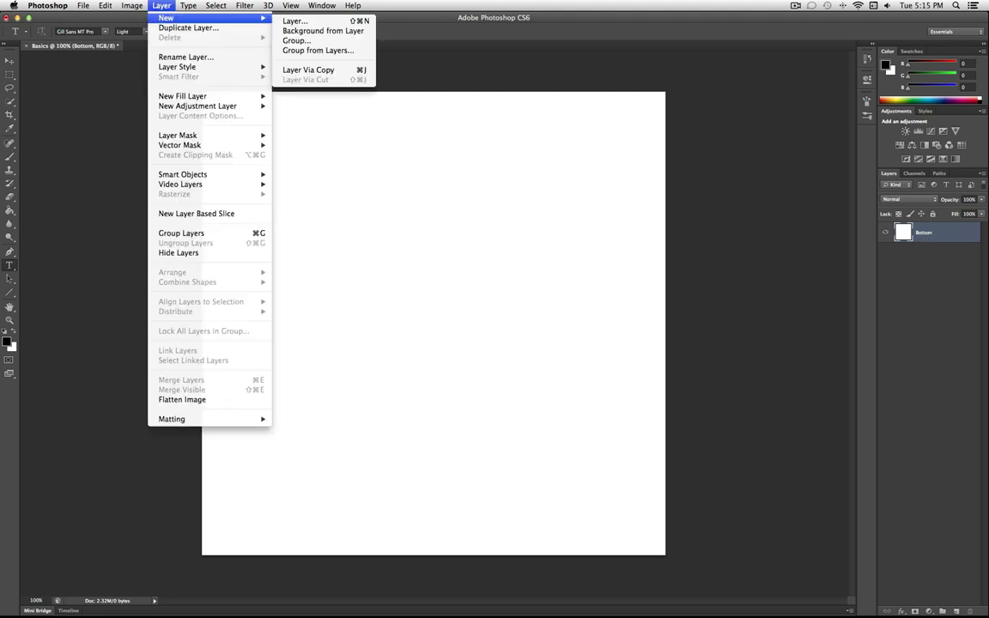
click(356, 24)
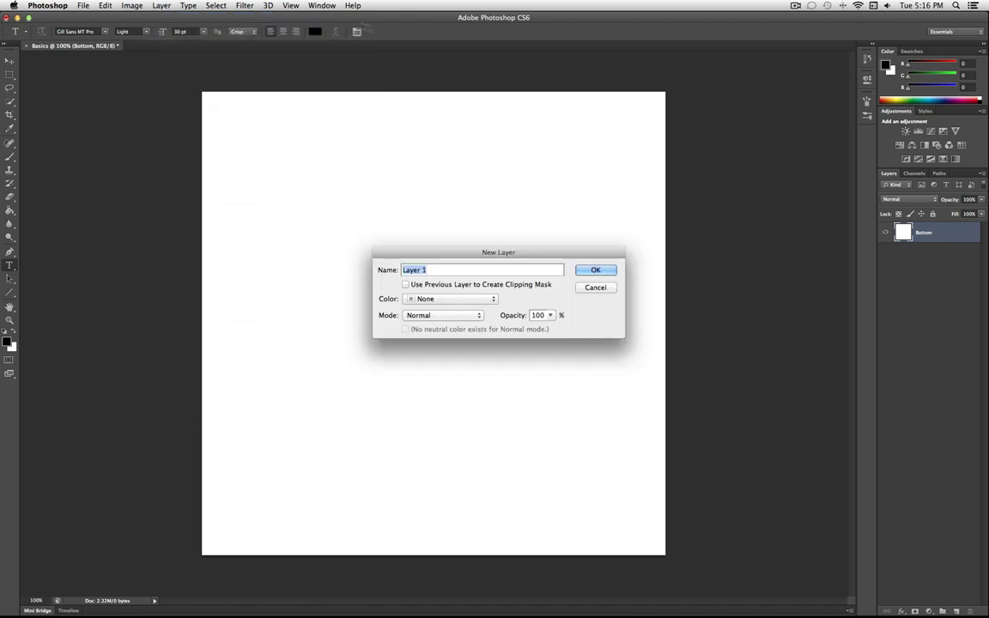
click(592, 270)
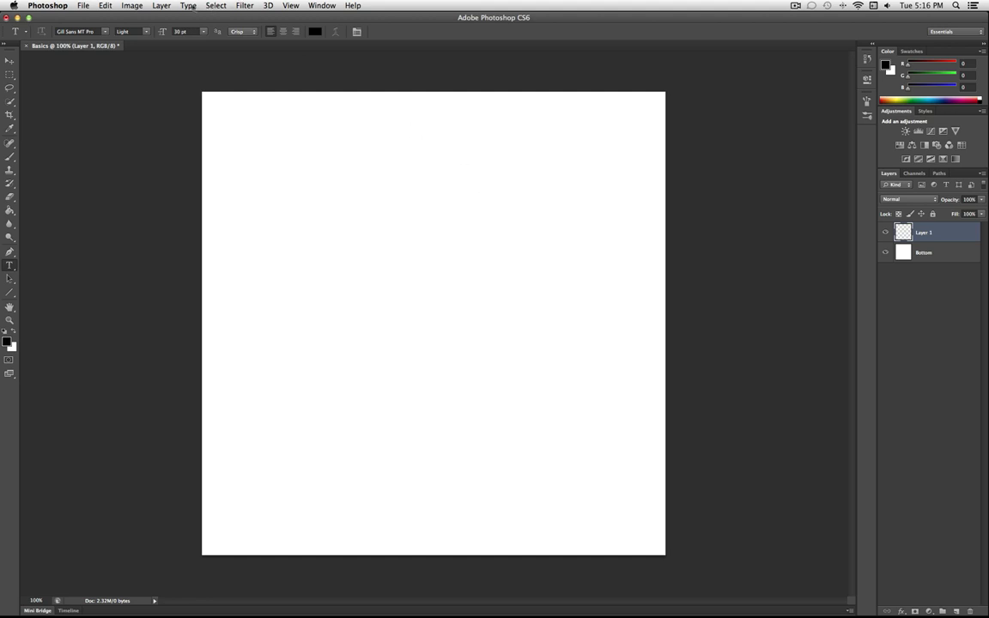
Add a second empty layer above Layer 1 with the default name and settings.
click(159, 6)
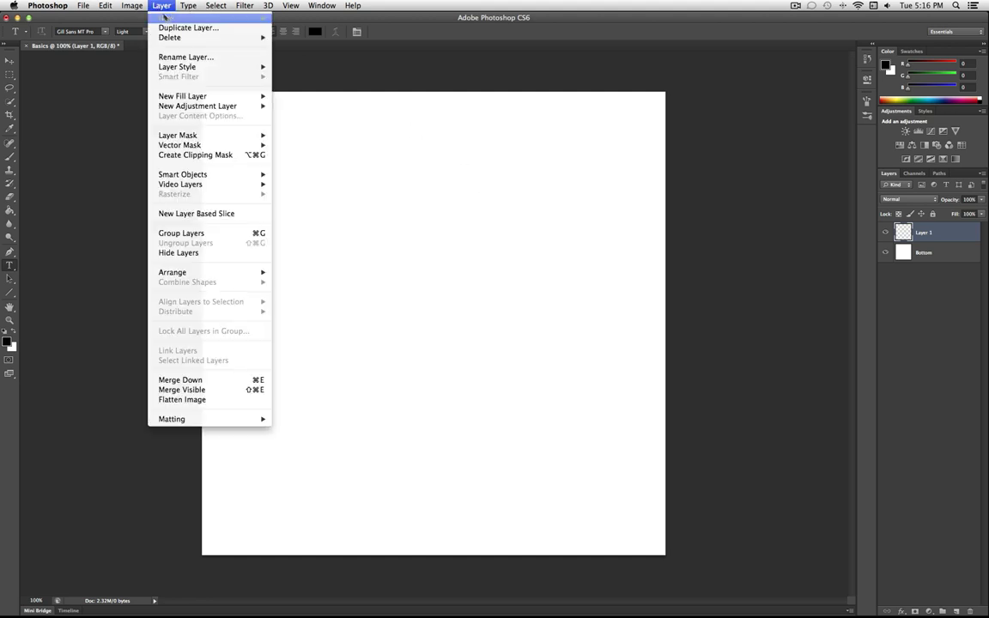
mouse_move(165, 18)
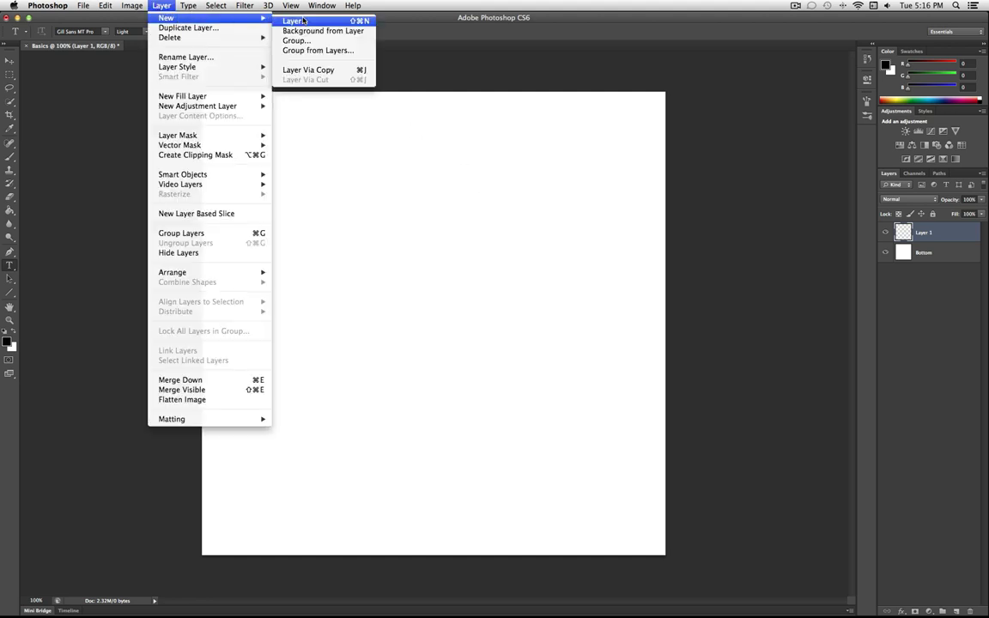
click(159, 6)
key(super+shift+n)
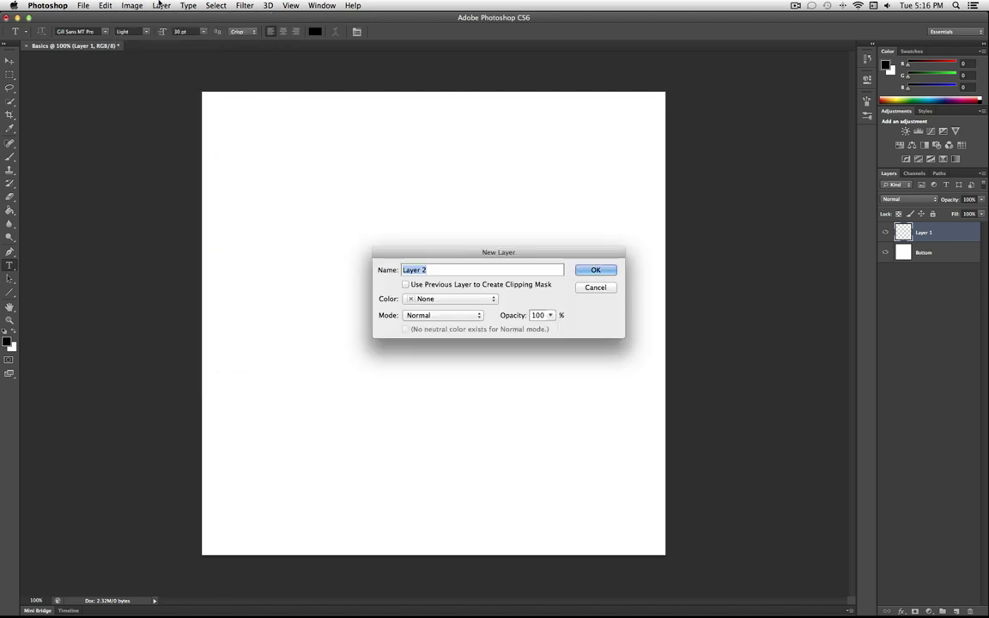
key(Return)
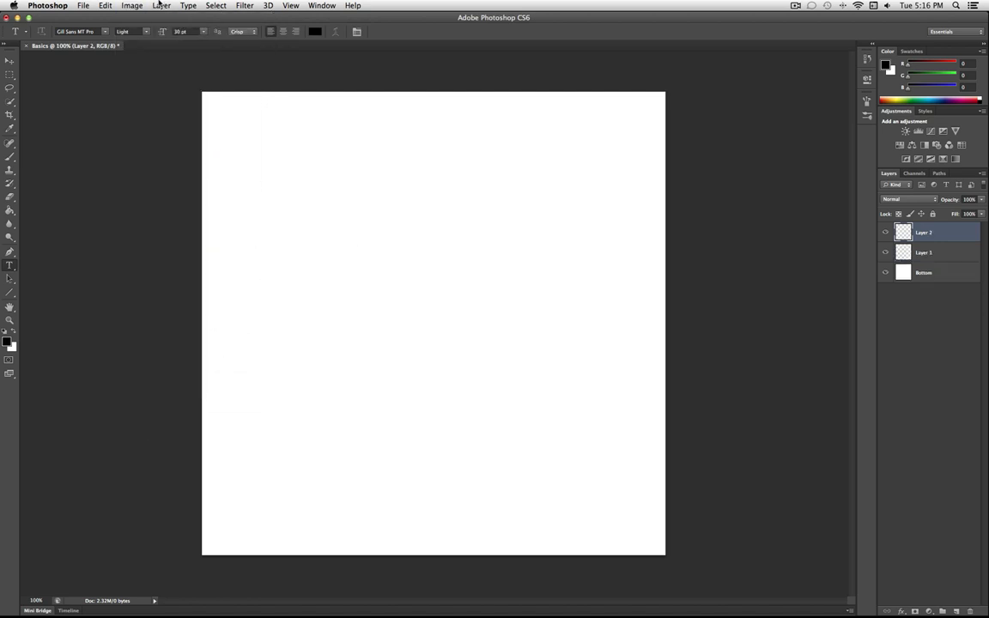
Rename Layer 1 as Middle and the topmost layer as Bottom.
double_click(924, 254)
text(Middle)
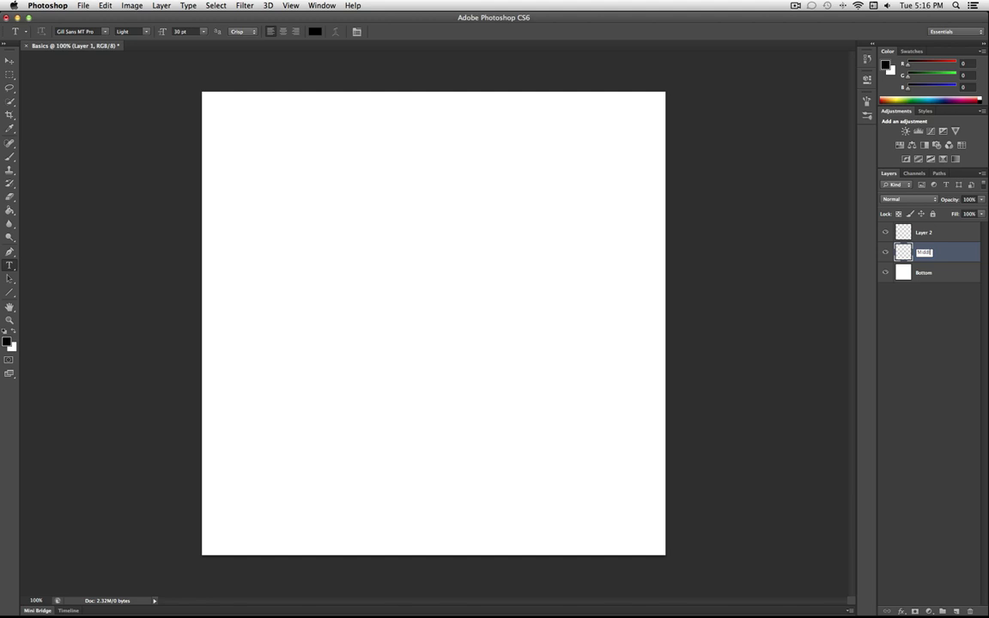
key(Return)
double_click(923, 233)
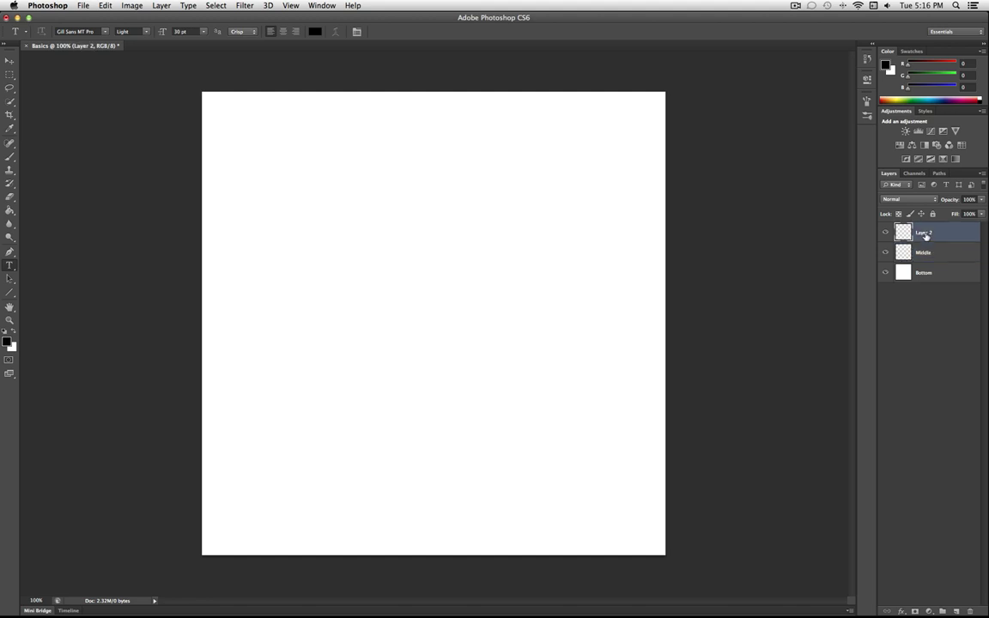
text(Bottom)
key(Return)
Select the Middle layer, then hide the white lowest layer and show it again.
click(904, 254)
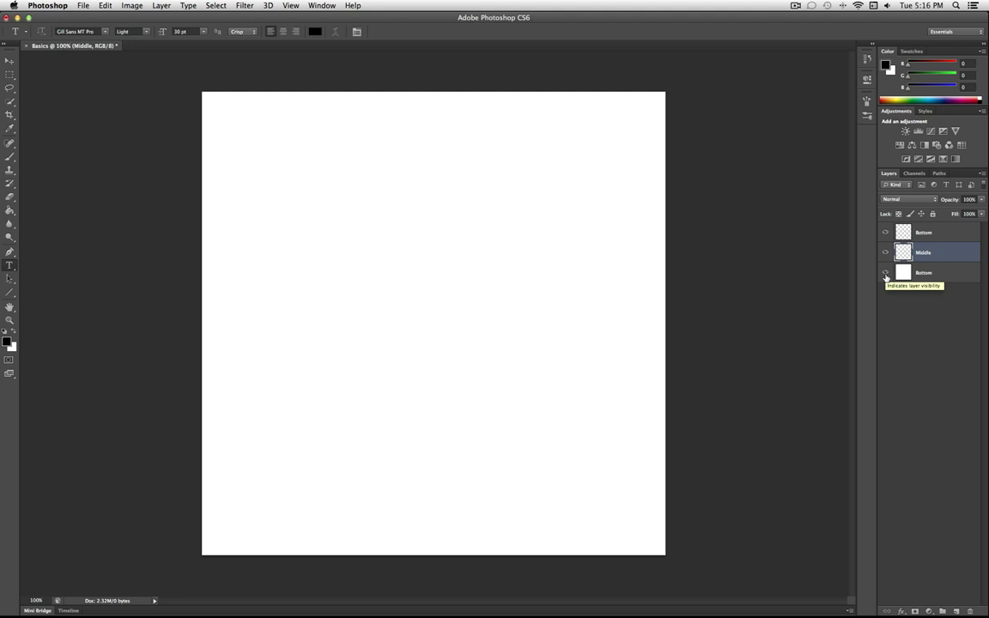
click(885, 273)
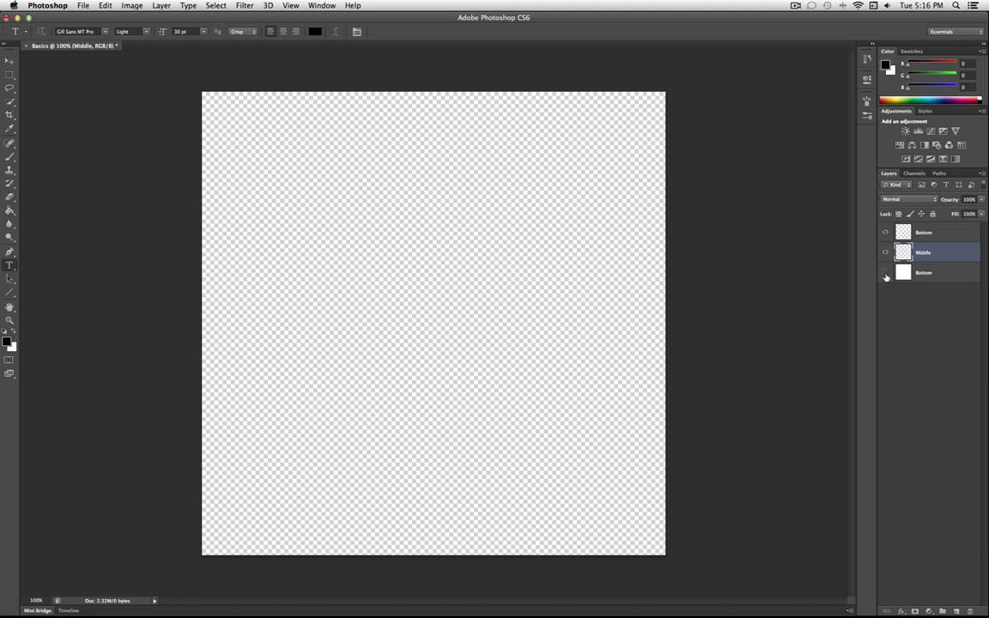
click(885, 273)
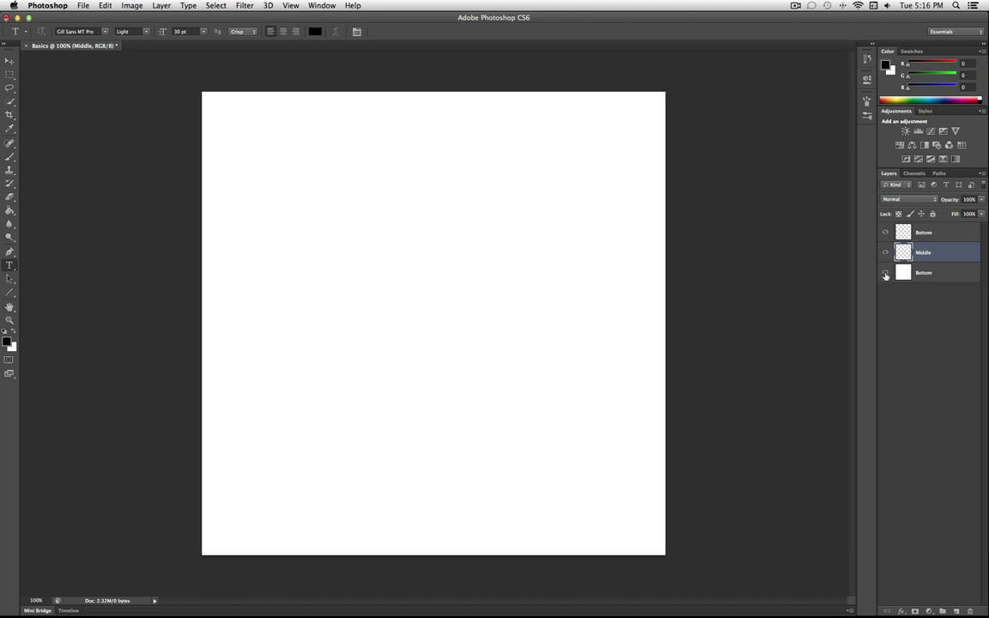
Look through the blend modes available for the Middle layer, select the top layer, and return to Middle.
click(935, 200)
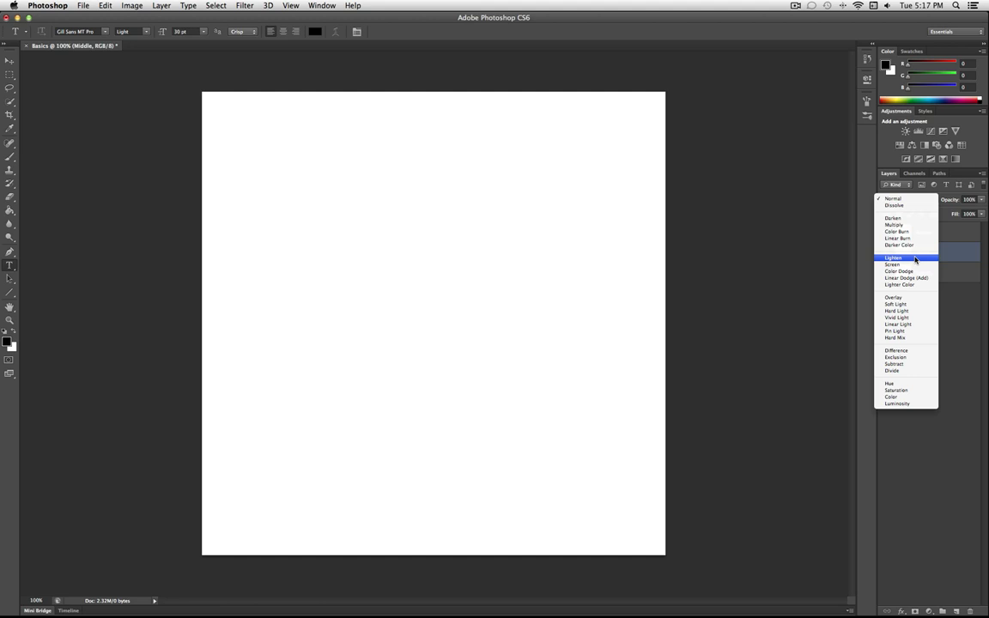
click(948, 249)
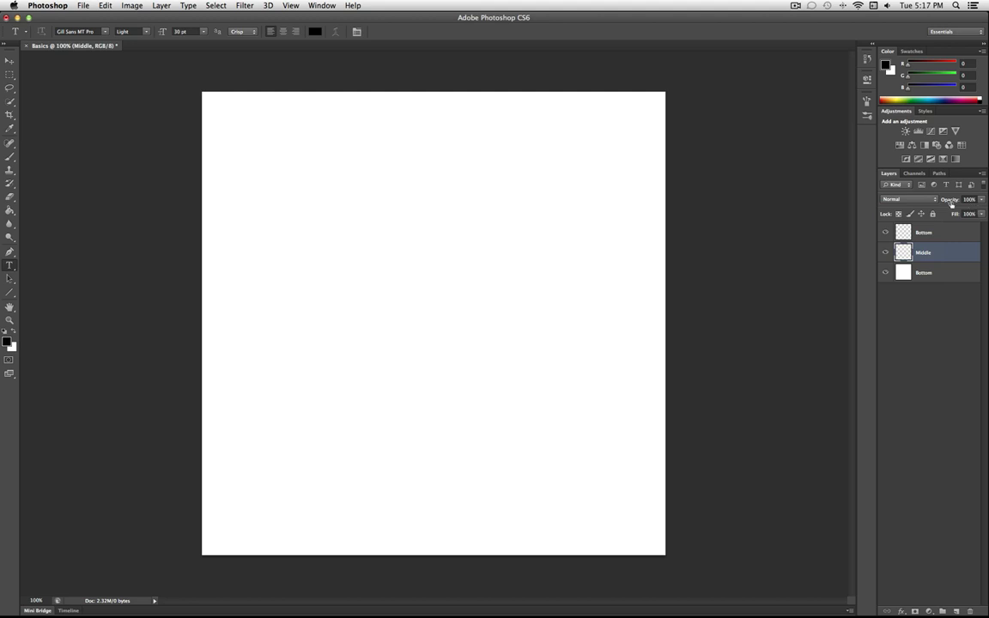
click(933, 199)
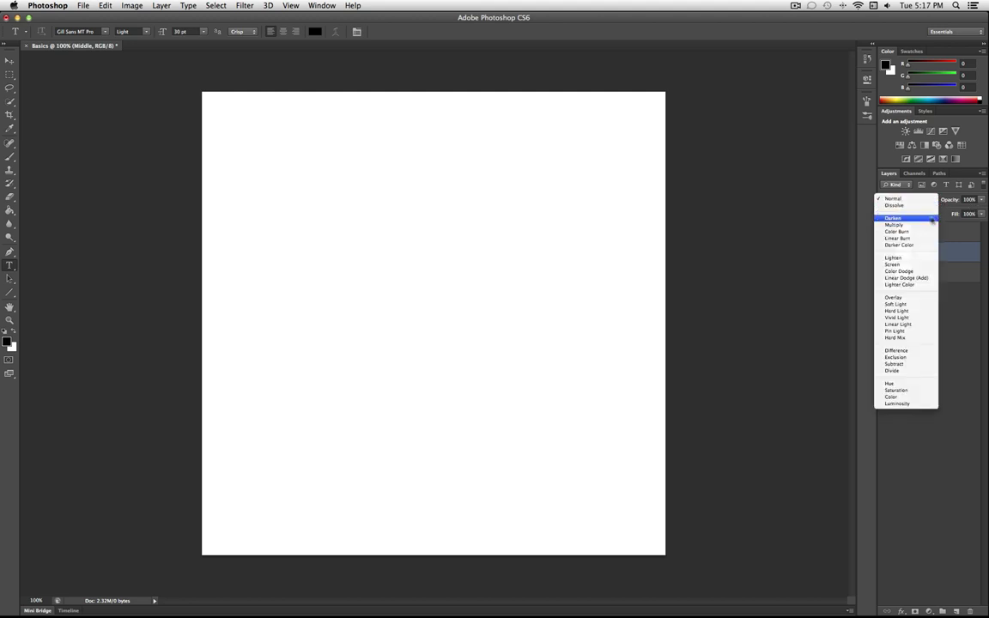
click(953, 227)
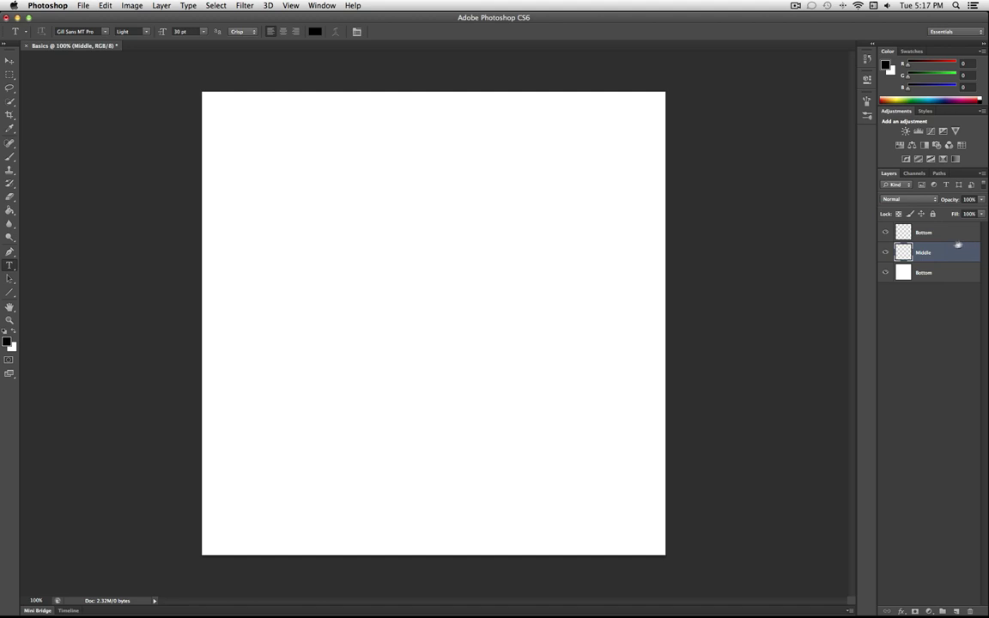
click(950, 233)
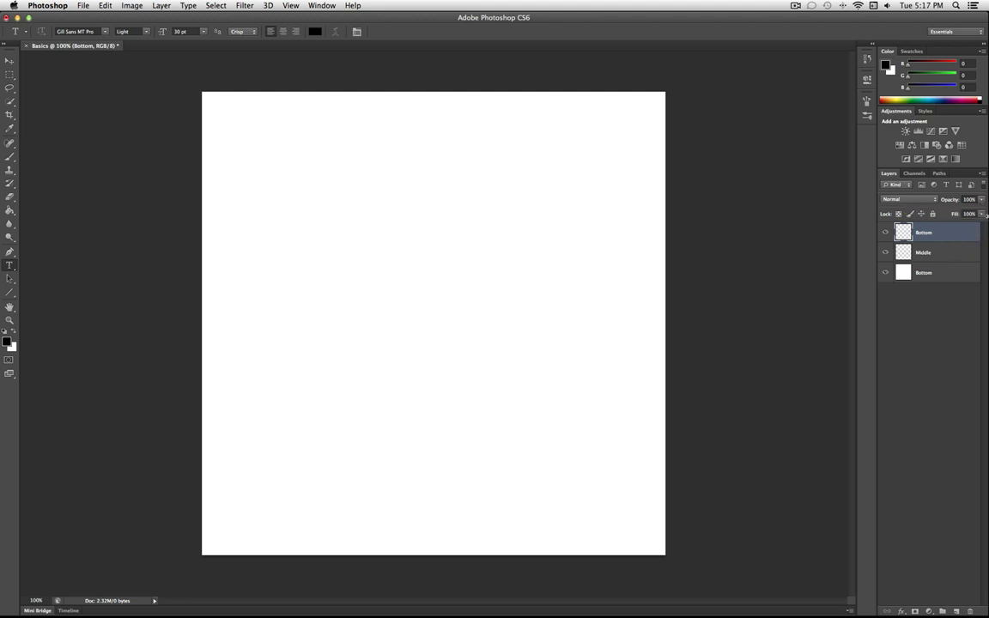
click(928, 254)
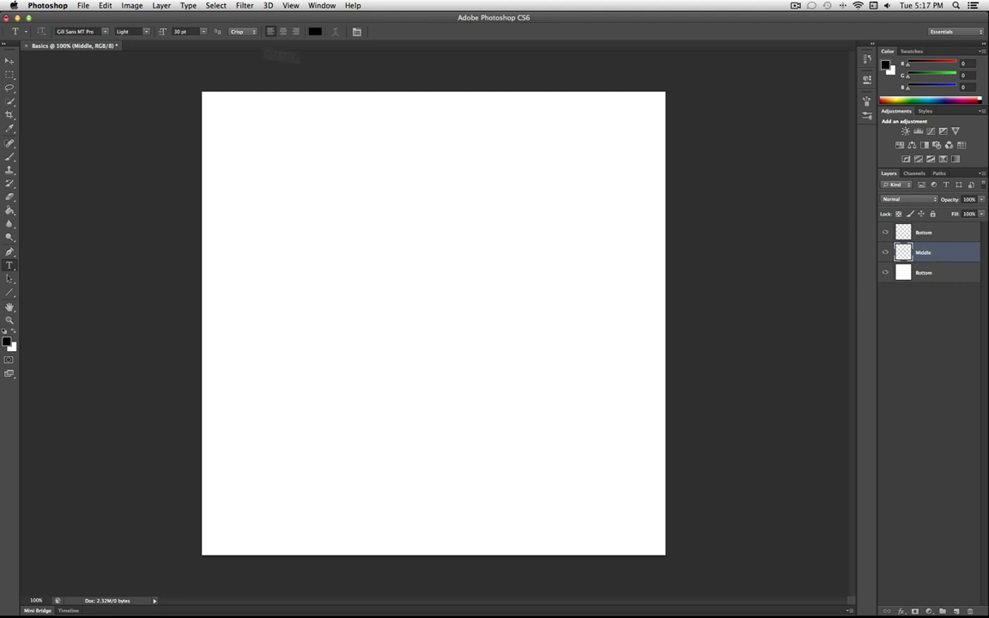
Choose the Brush tool and replace the current brush presets with the Basic Brushes set.
click(9, 159)
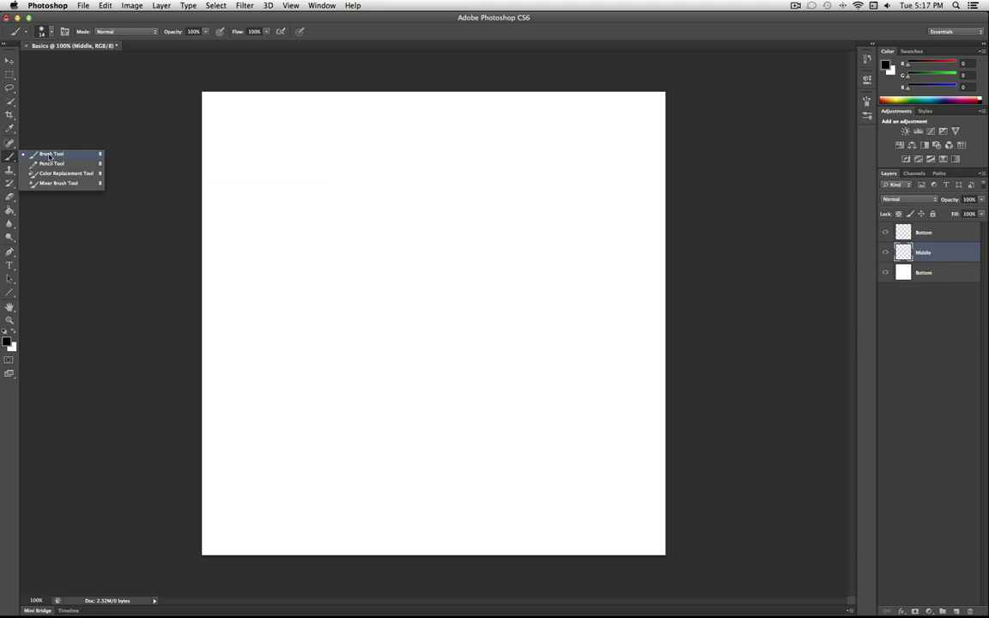
click(44, 142)
click(52, 30)
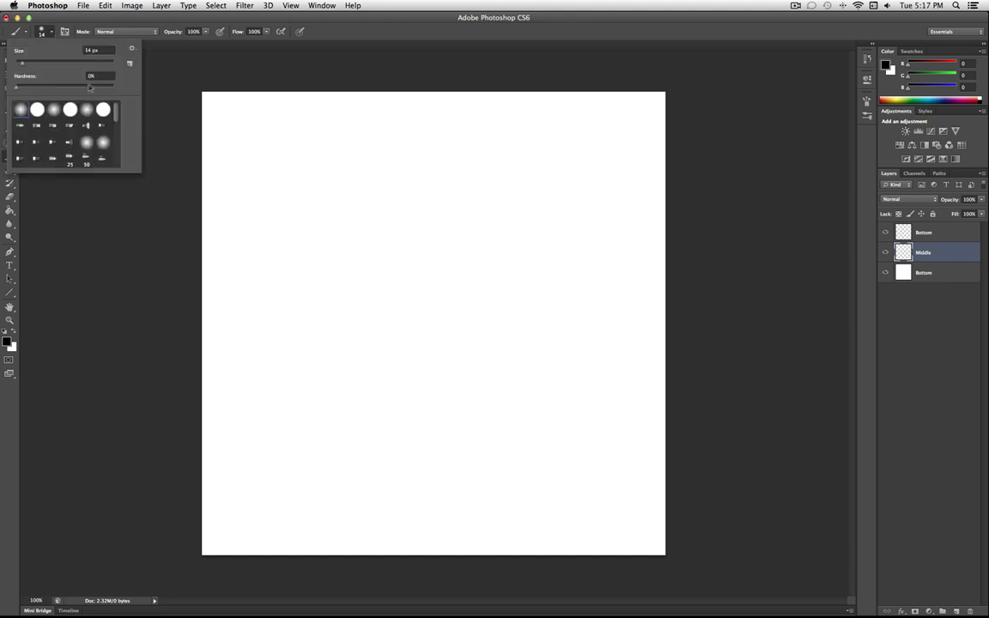
click(132, 50)
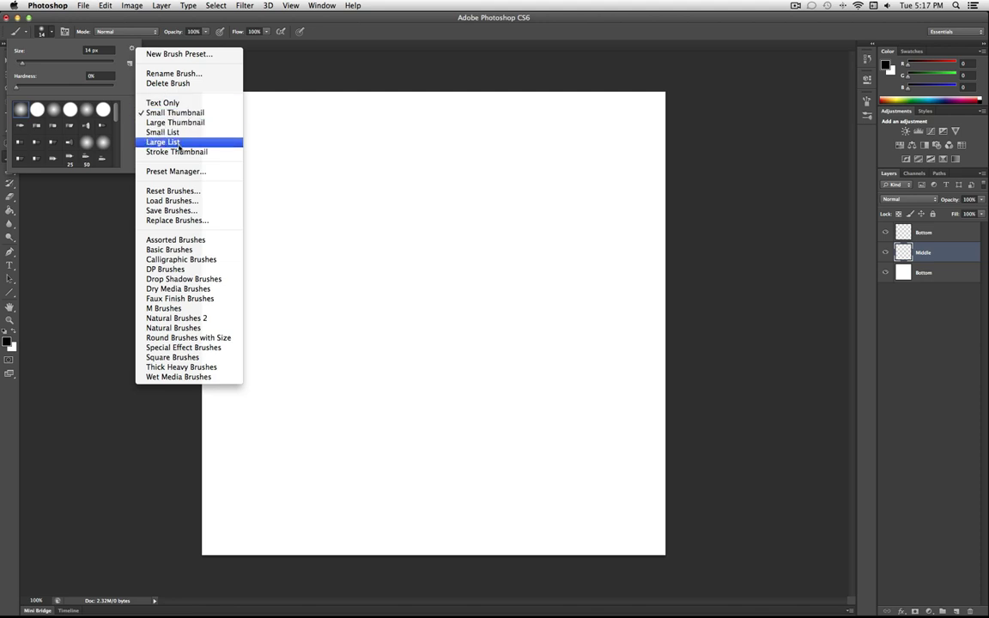
click(199, 250)
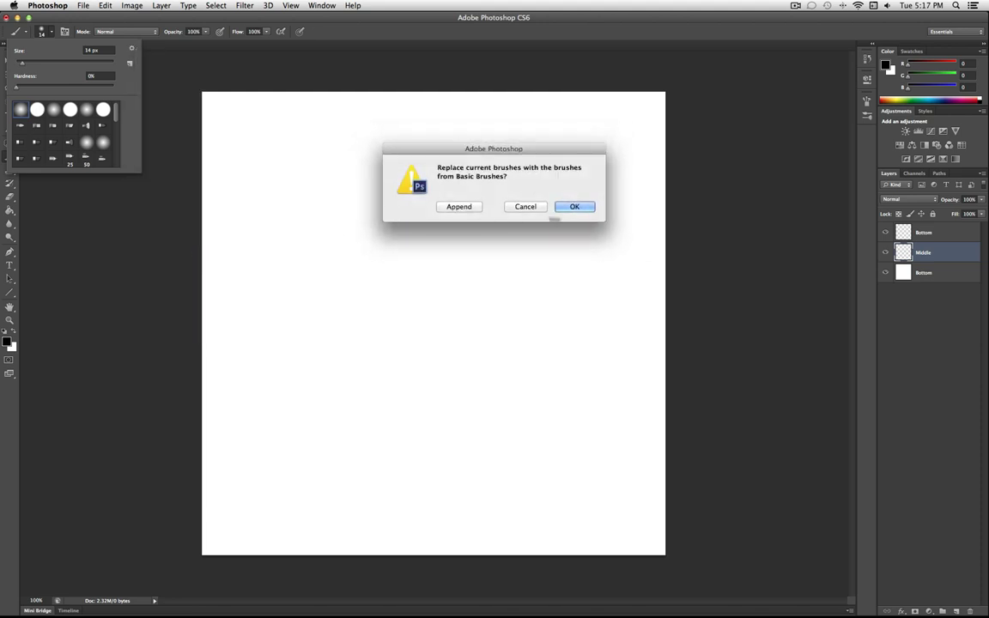
click(586, 207)
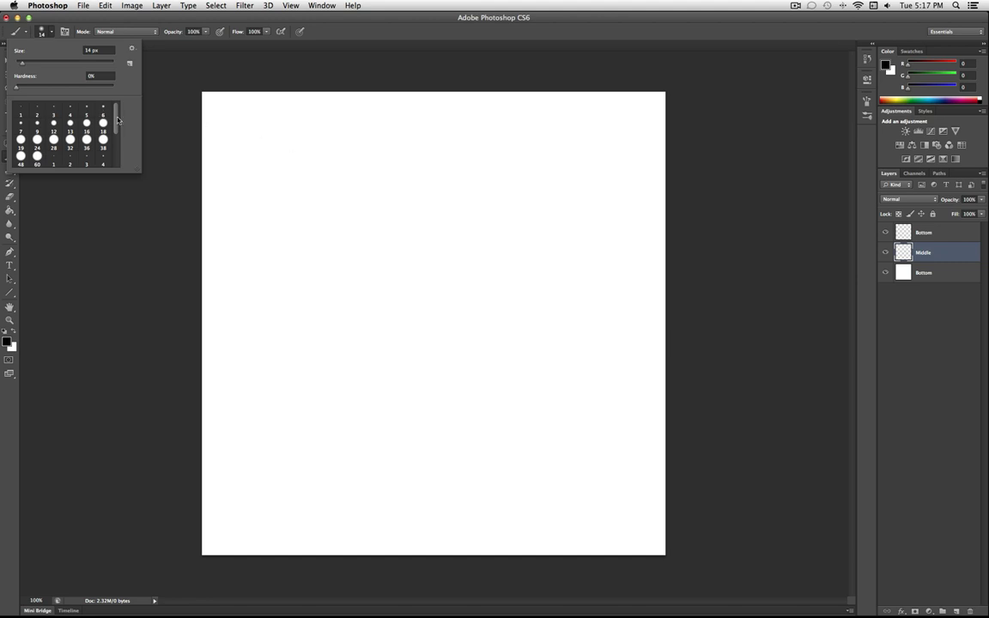
Look through the basic brush presets, pick the first hard round brush and set its size to 100 px.
scroll(117, 136, down, 2)
drag(116, 135, 115, 158)
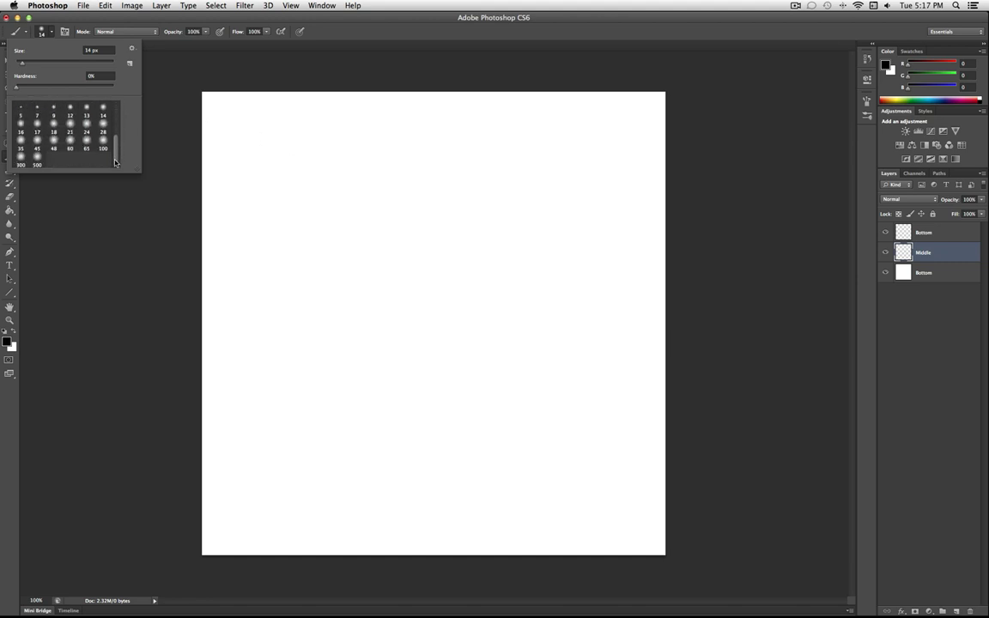
scroll(93, 110, up, 5)
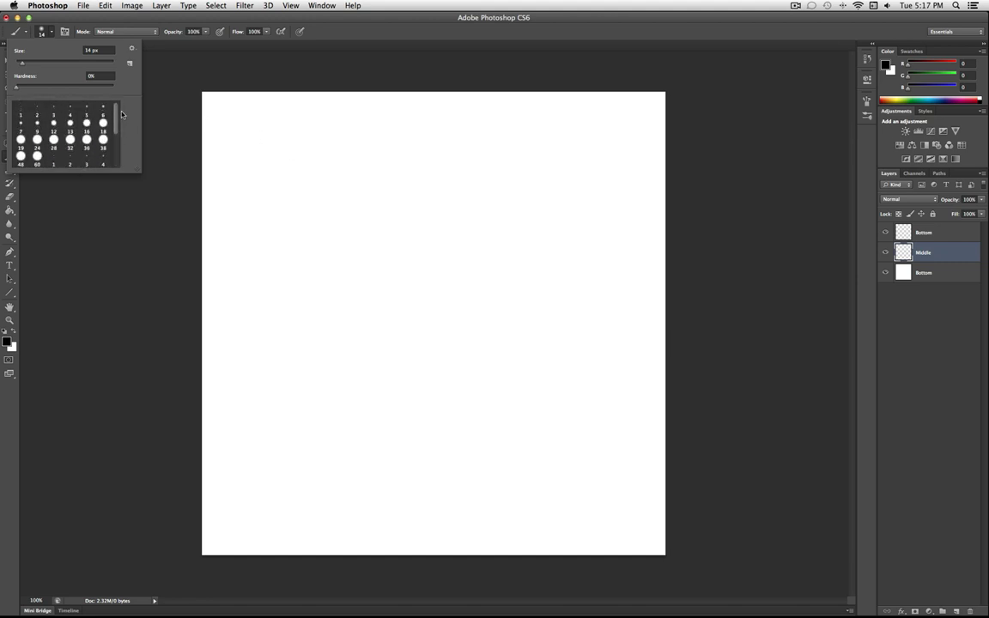
click(20, 109)
drag(17, 61, 64, 65)
key(Return)
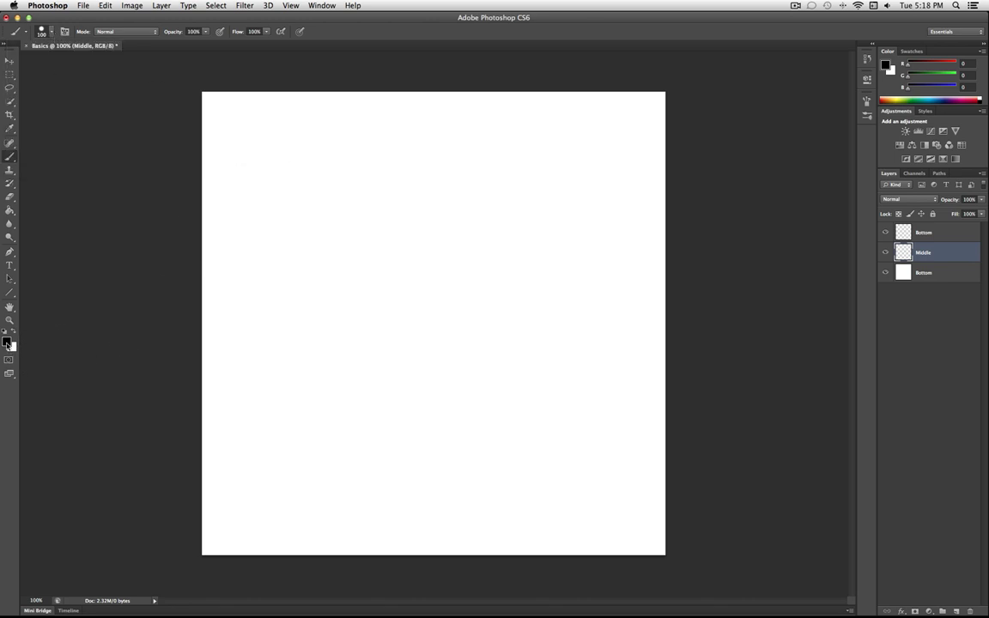
Swap the foreground and background colours back and forth, ending with black as the foreground.
key(x)
key(x)
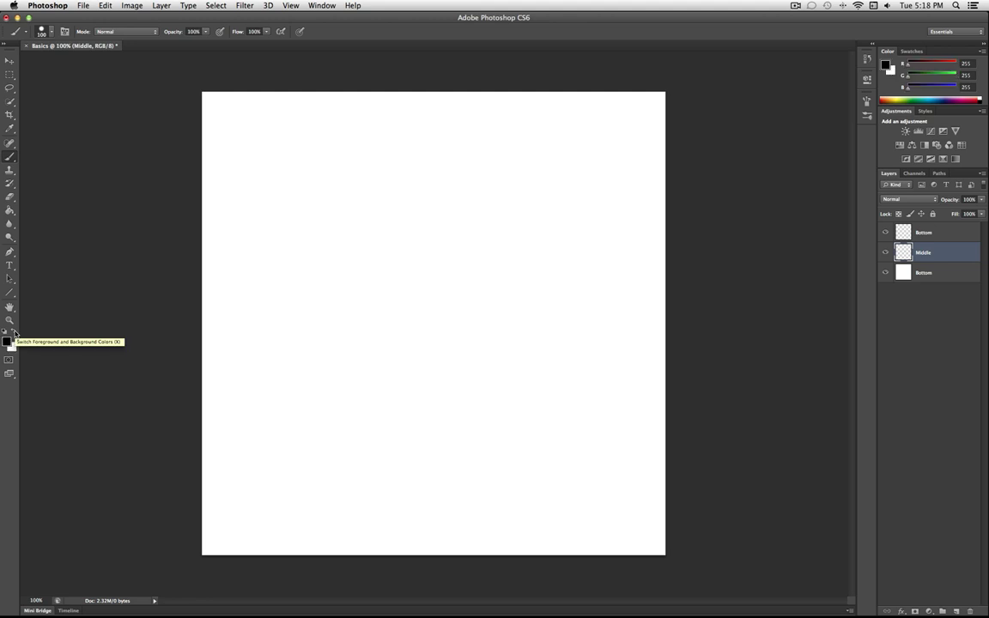
key(x)
key(x)
key(x)
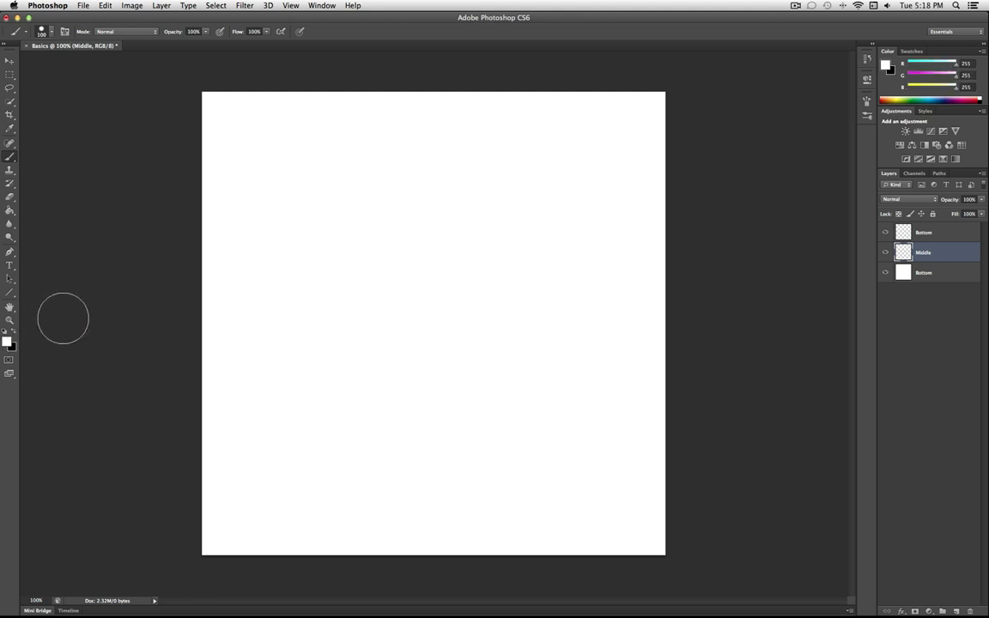
key(x)
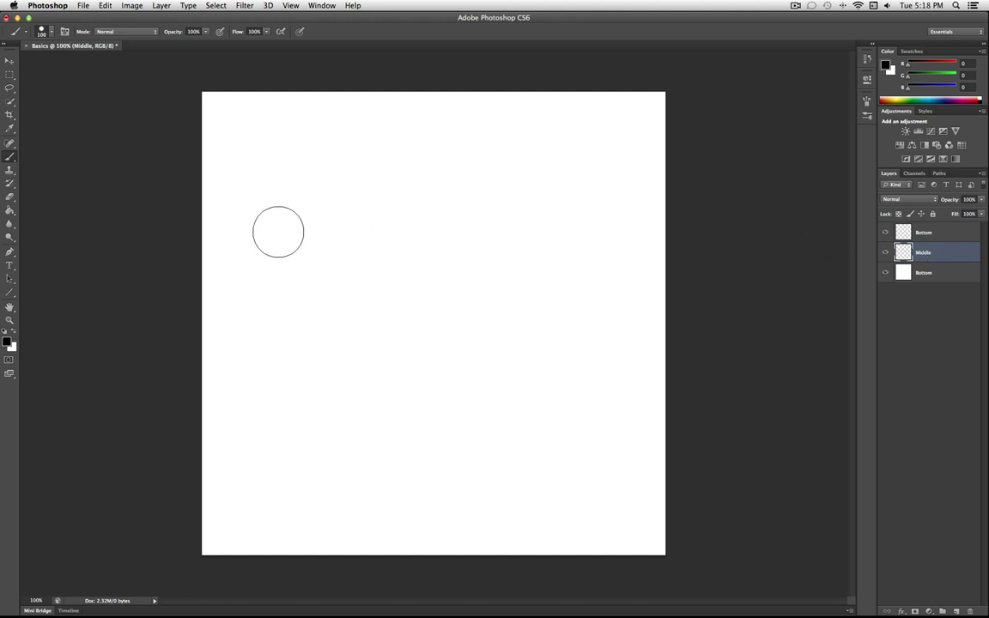
Paint a large solid black blob near the canvas centre on the Middle layer, then hide and show that layer.
mouse_move(394, 314)
mouse_down()
mouse_move(405, 272)
mouse_move(404, 312)
mouse_move(452, 293)
mouse_move(386, 273)
mouse_move(446, 305)
mouse_move(397, 261)
mouse_move(456, 298)
mouse_move(394, 287)
mouse_move(489, 304)
mouse_move(392, 334)
mouse_move(424, 242)
mouse_move(487, 321)
mouse_move(392, 311)
mouse_move(475, 237)
mouse_move(513, 320)
mouse_move(455, 335)
mouse_move(406, 306)
mouse_move(465, 233)
mouse_move(516, 279)
mouse_move(426, 344)
mouse_up()
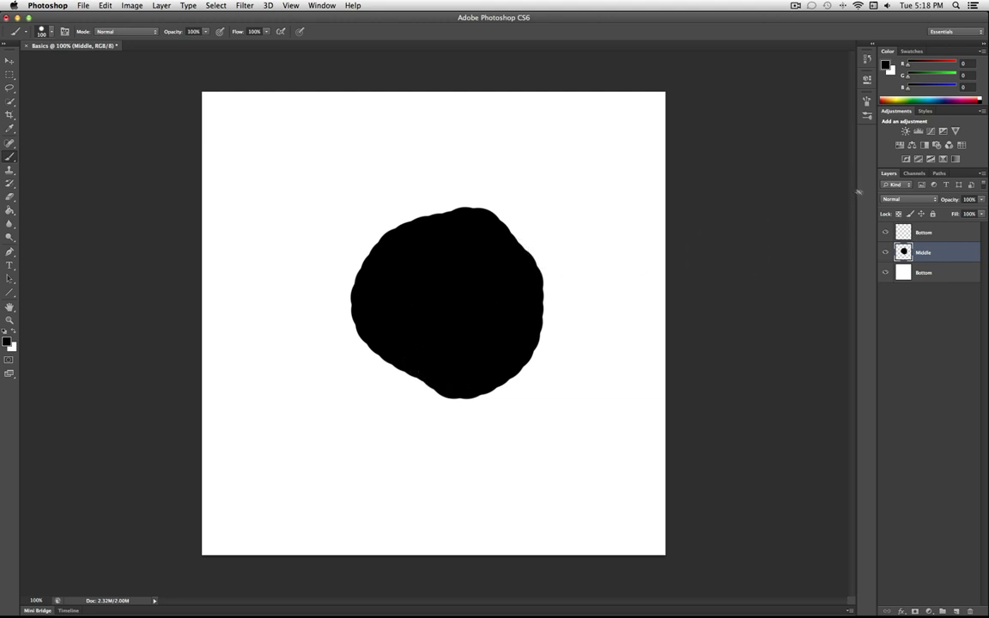
click(885, 254)
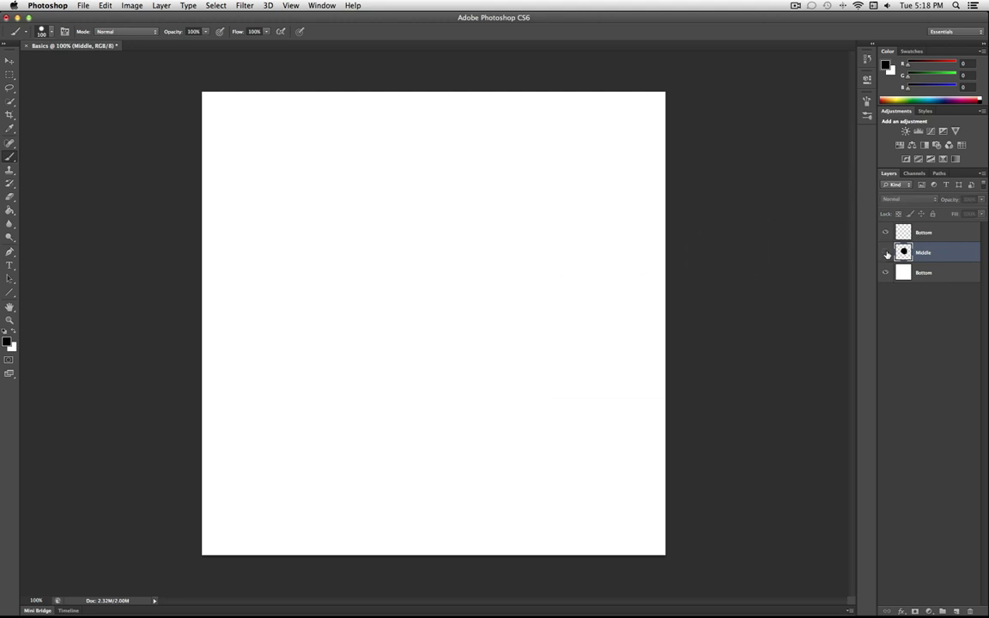
click(885, 253)
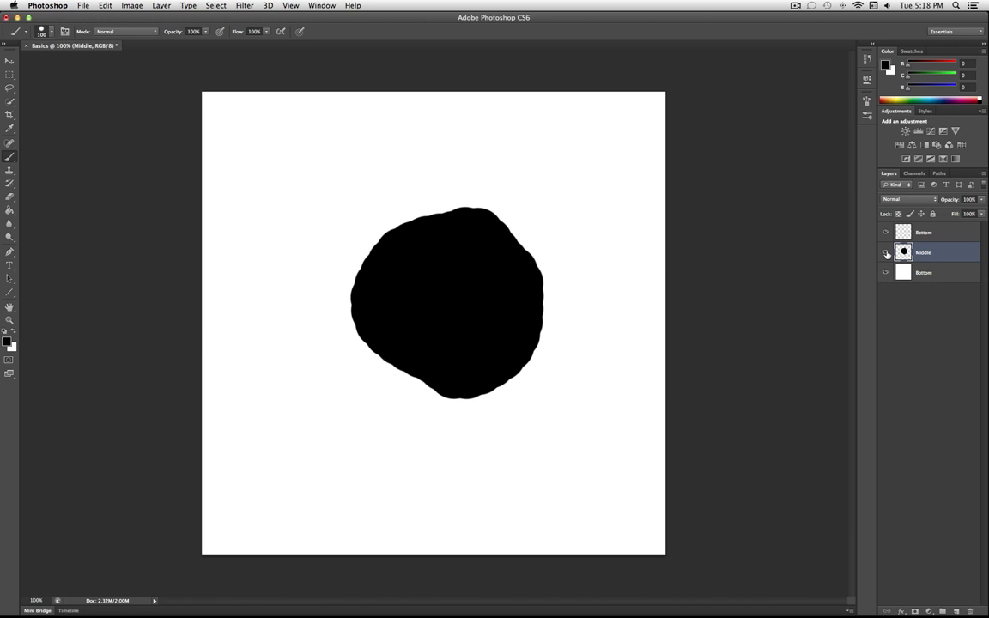
Rename the topmost layer as TOP and select the Middle layer.
double_click(925, 234)
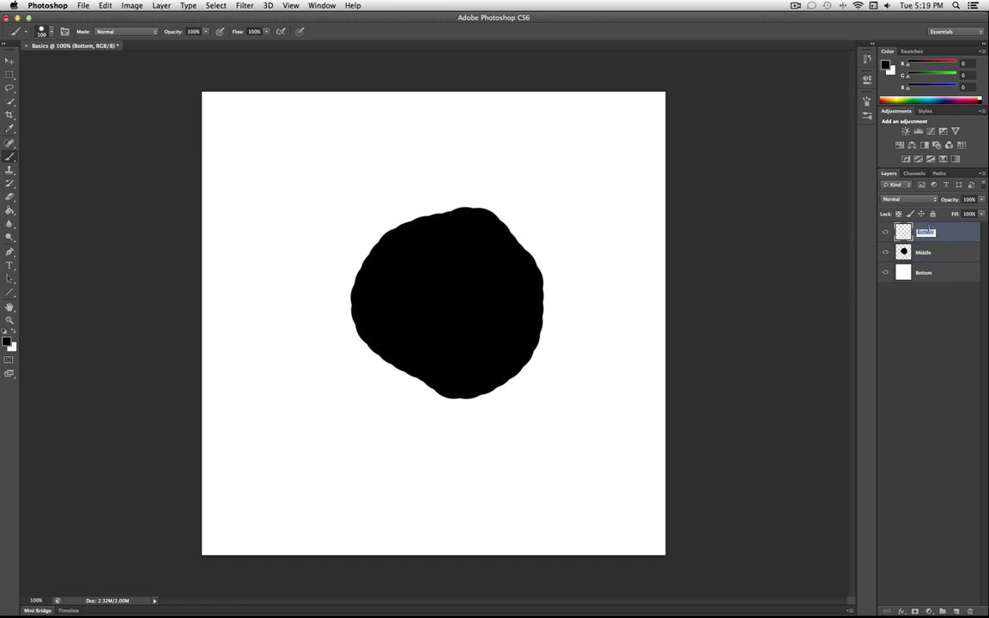
text(TOP)
key(Return)
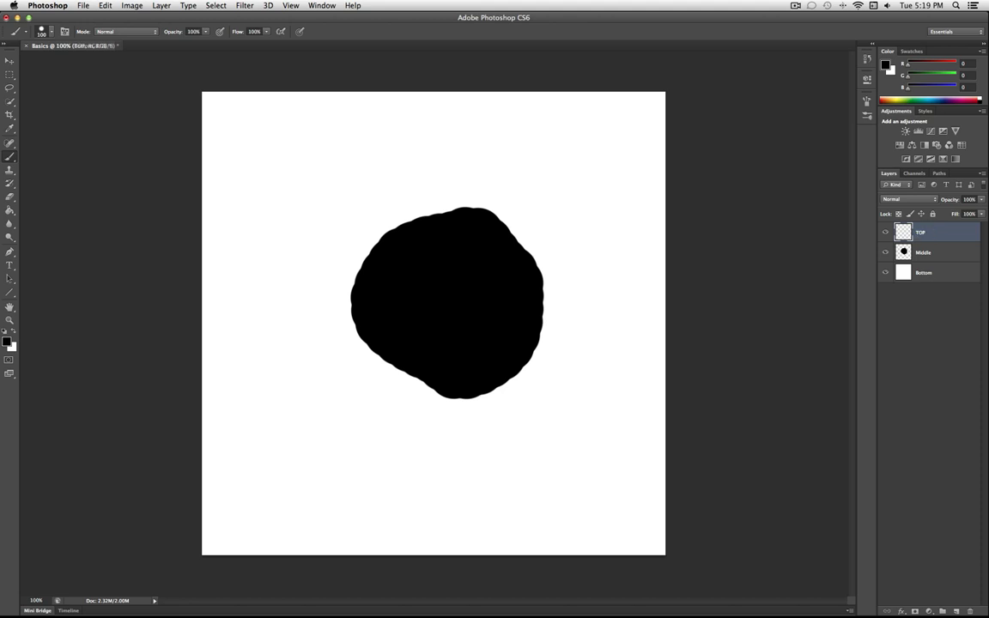
click(925, 254)
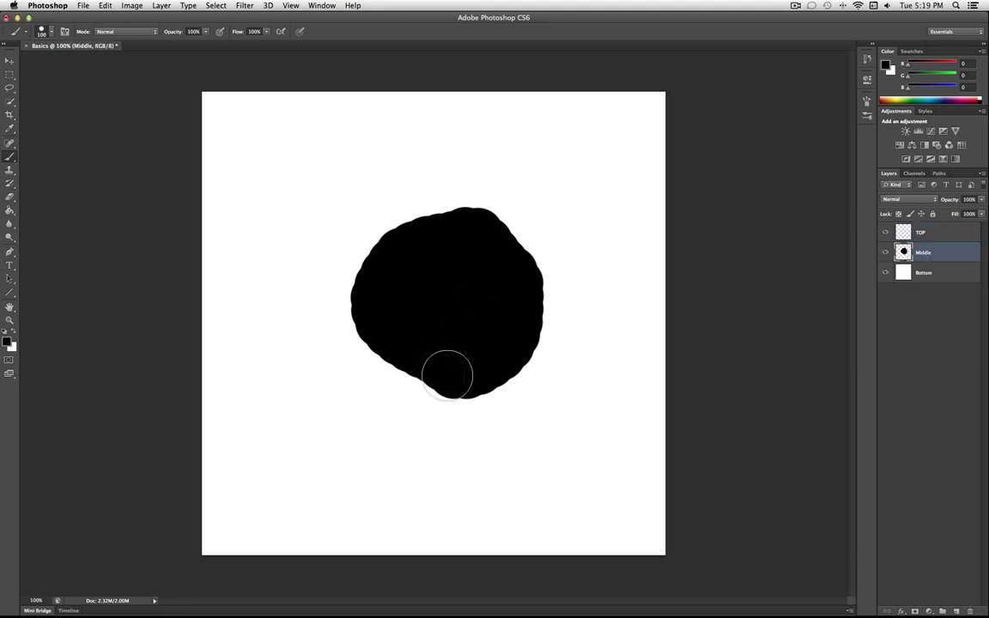
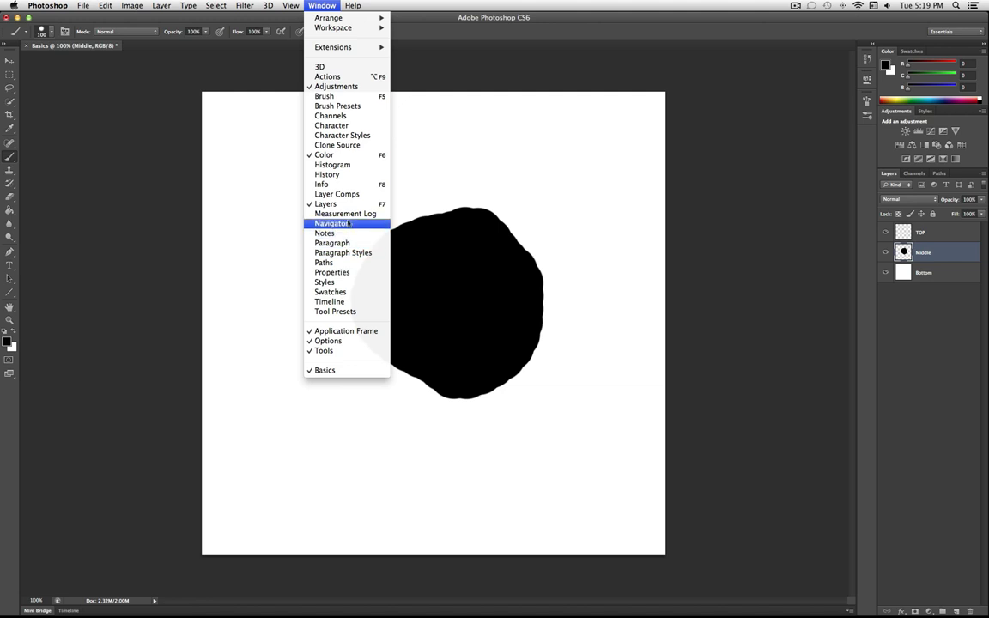
Show the document's History, step back to before the brush stroke, and return to the latest state.
click(335, 178)
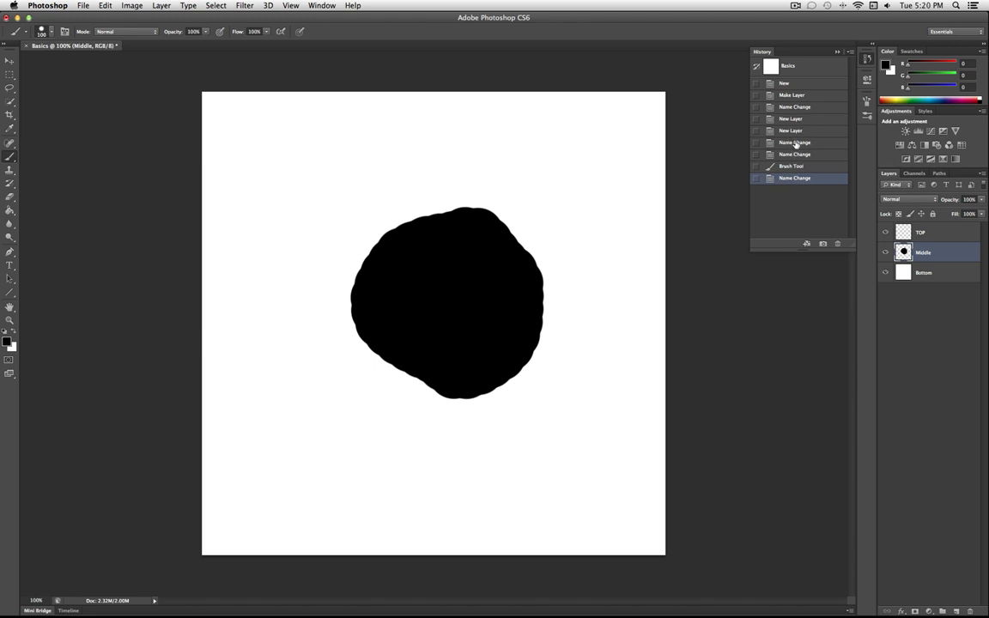
click(792, 167)
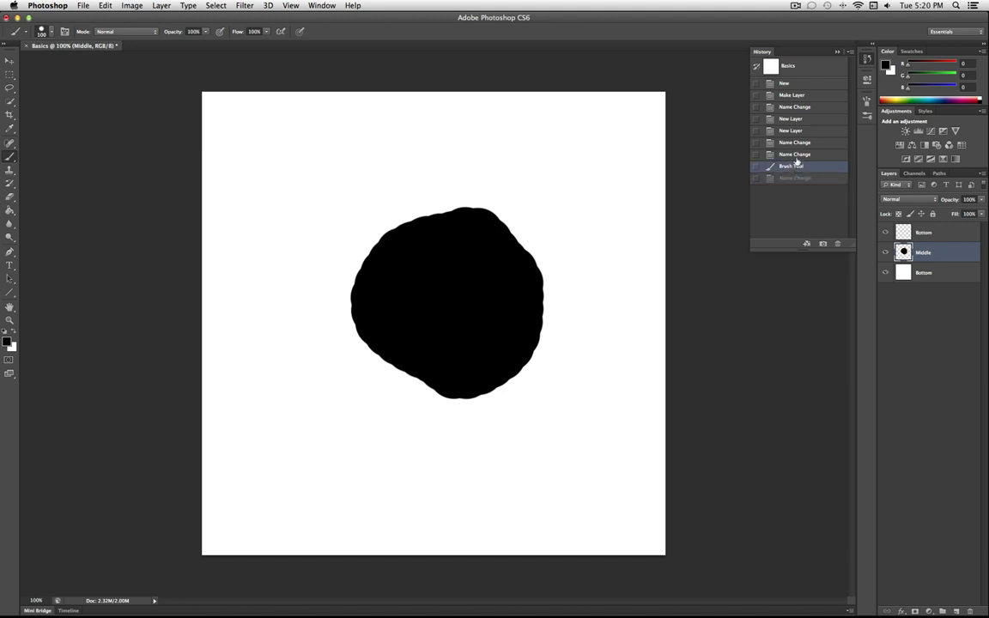
click(795, 155)
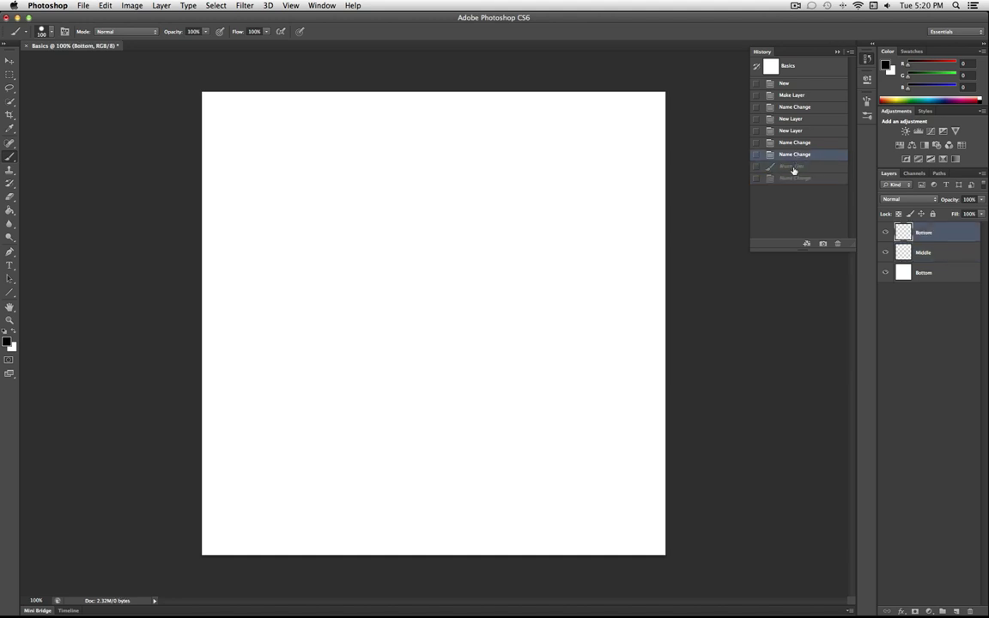
click(792, 166)
click(794, 178)
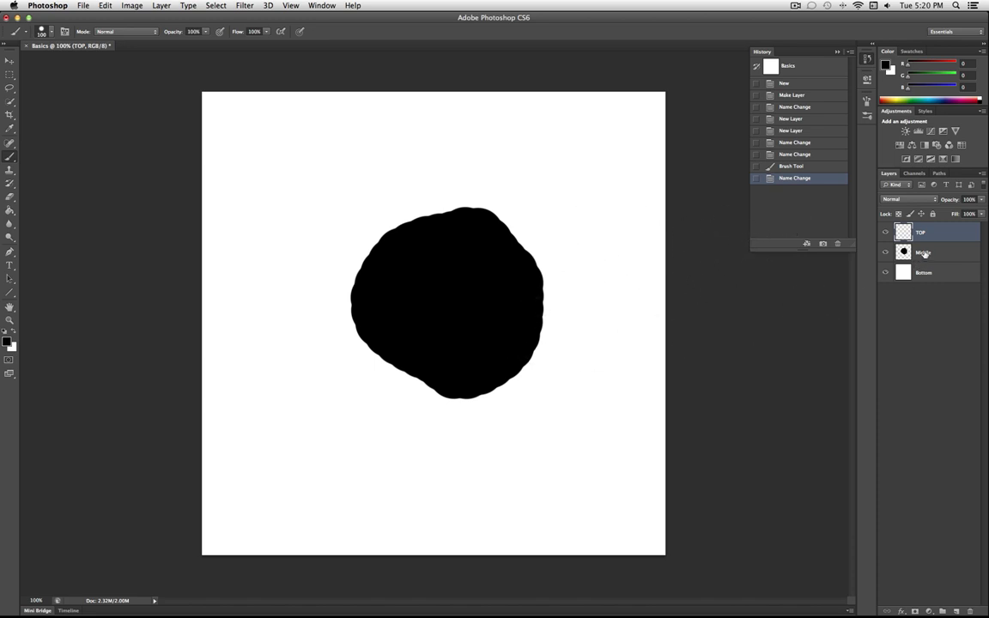
Paint a thick black horizontal bar above the blob and a freehand scribble over it on the TOP layer.
drag(259, 161, 415, 161)
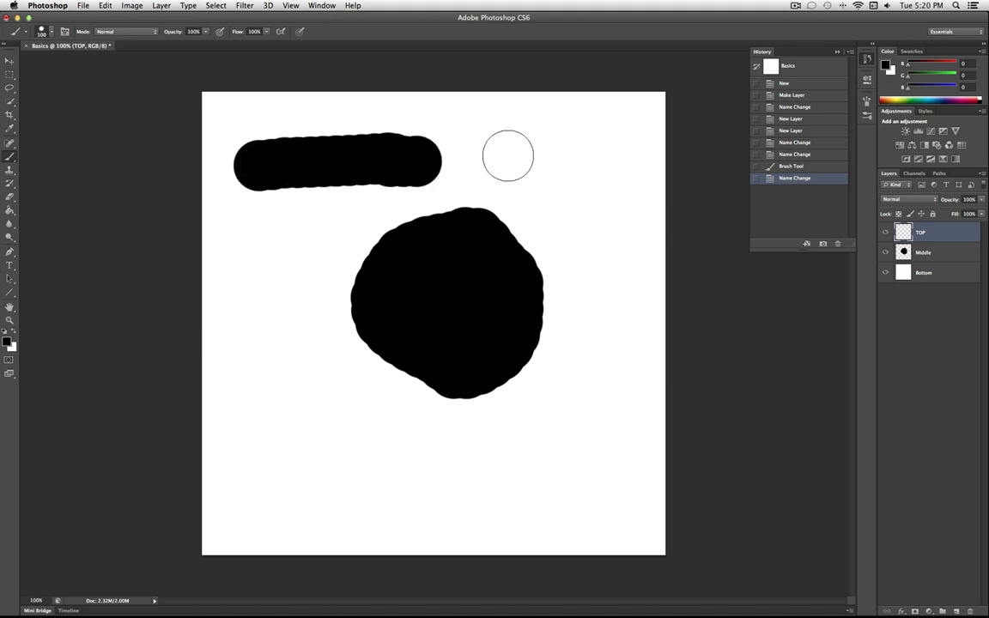
shift+click(502, 155)
mouse_move(288, 247)
mouse_down()
mouse_move(324, 296)
mouse_move(407, 283)
mouse_move(503, 311)
mouse_up()
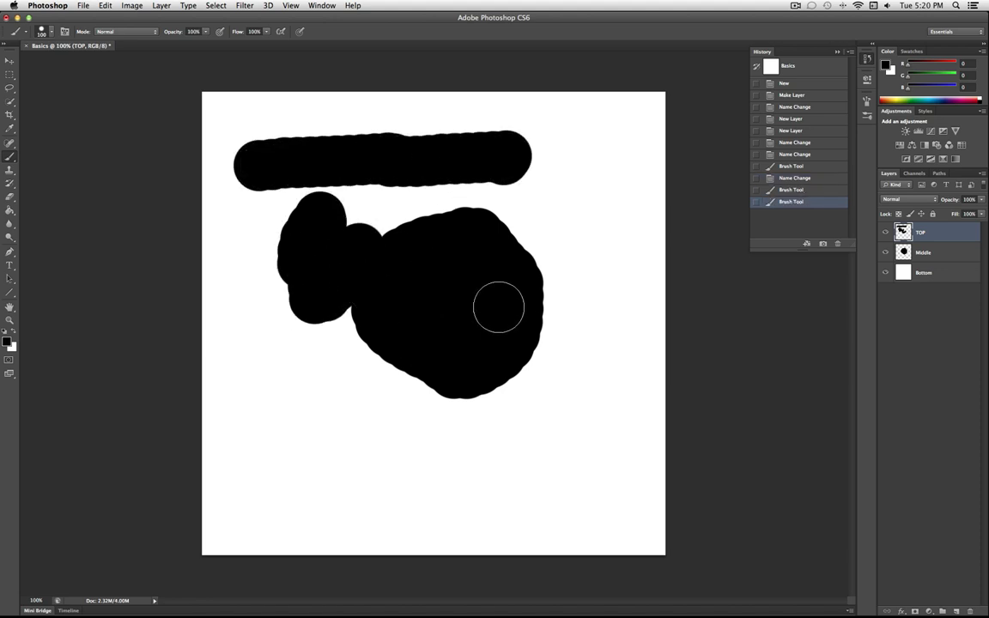
Undo the scribble, the horizontal bar, the TOP layer rename and the Middle layer's blob one state at a time.
click(103, 6)
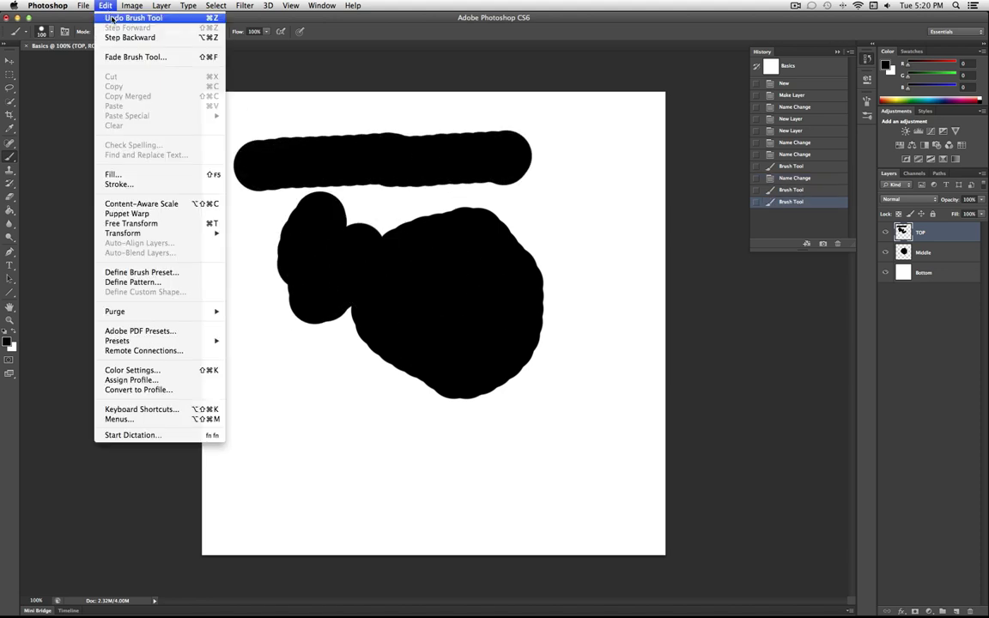
click(111, 18)
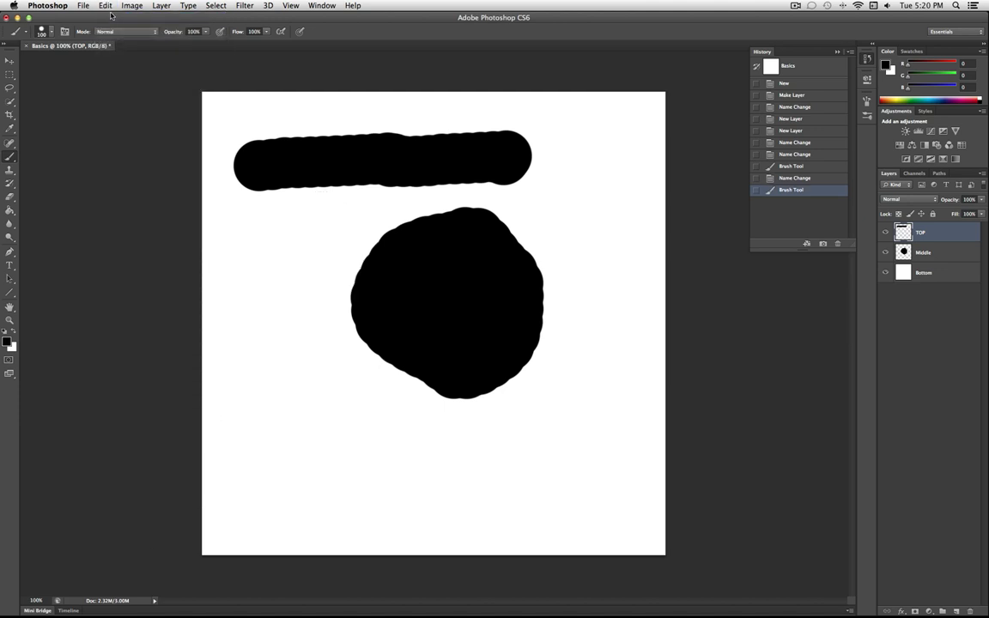
click(105, 6)
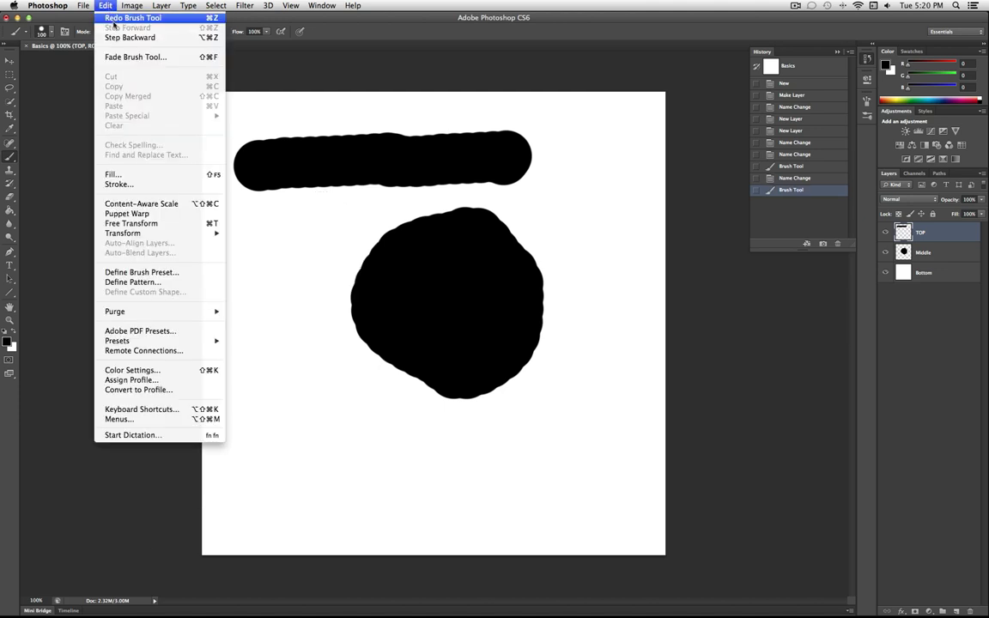
click(123, 38)
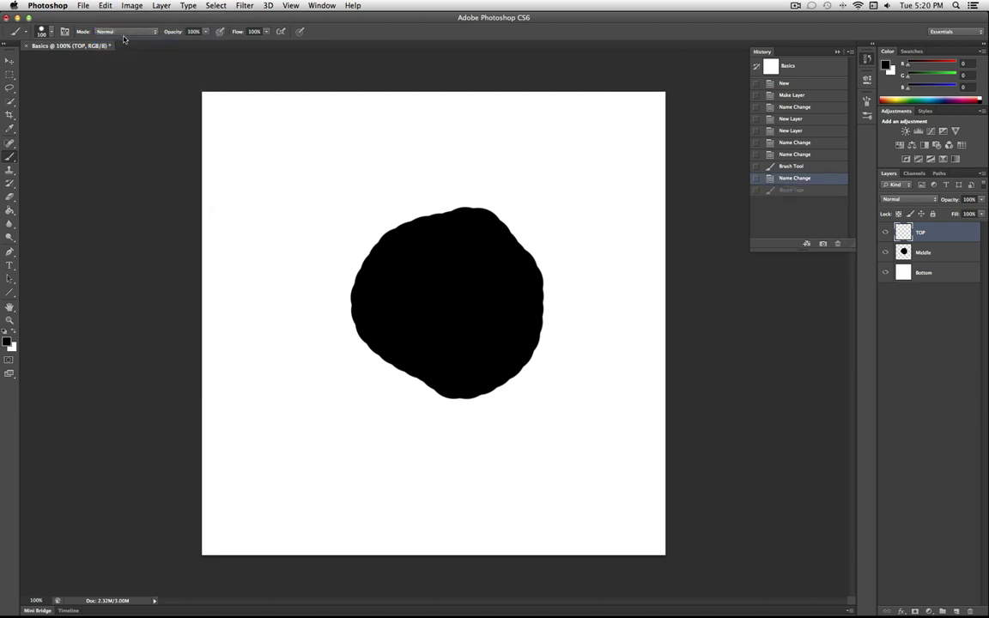
click(104, 6)
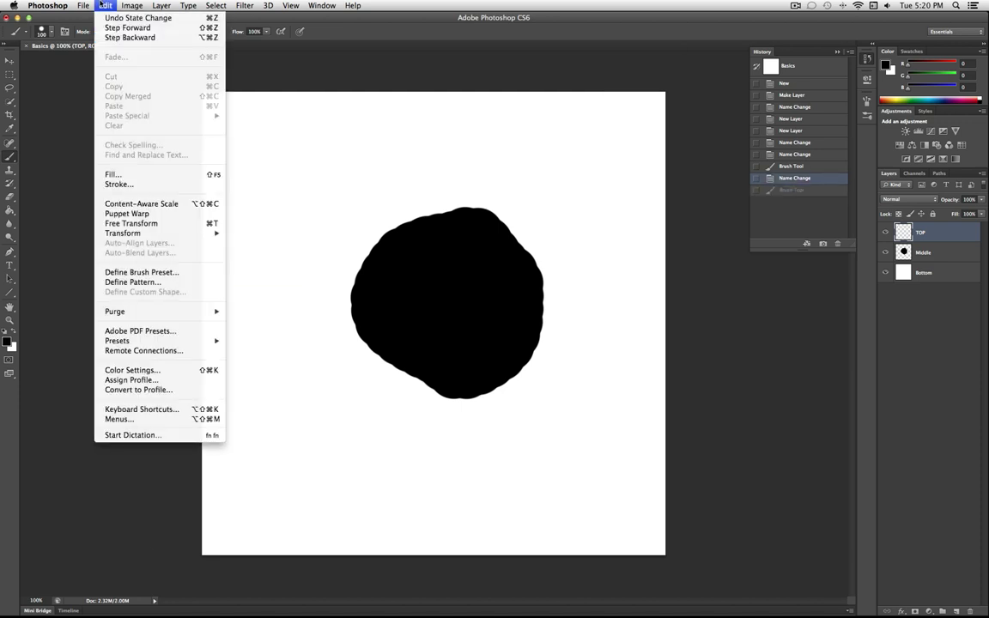
click(127, 37)
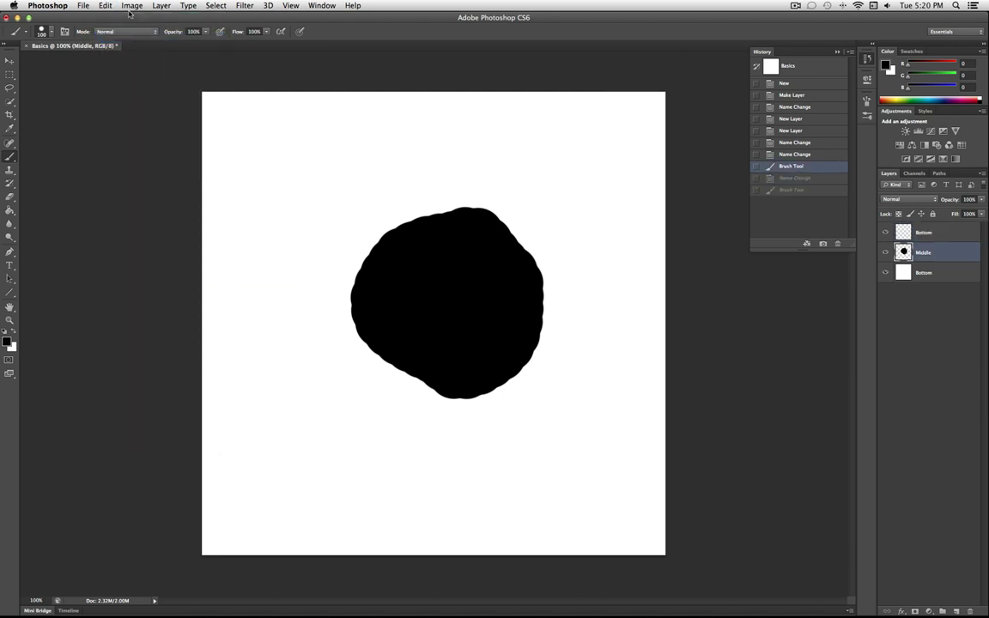
click(101, 5)
click(124, 38)
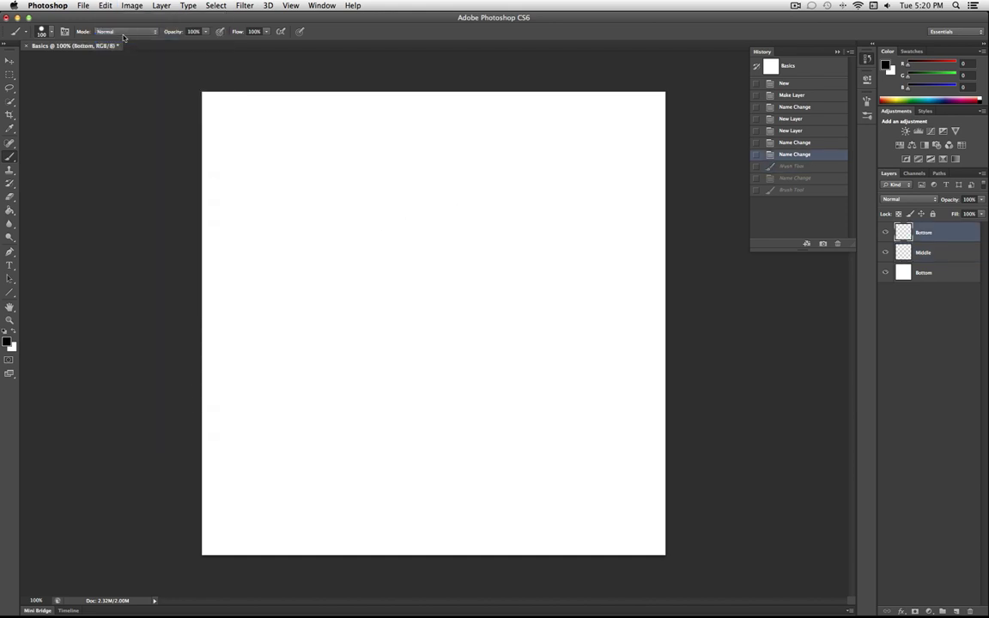
Rename the topmost layer as Top.
double_click(923, 233)
text(Top)
key(Return)
click(290, 5)
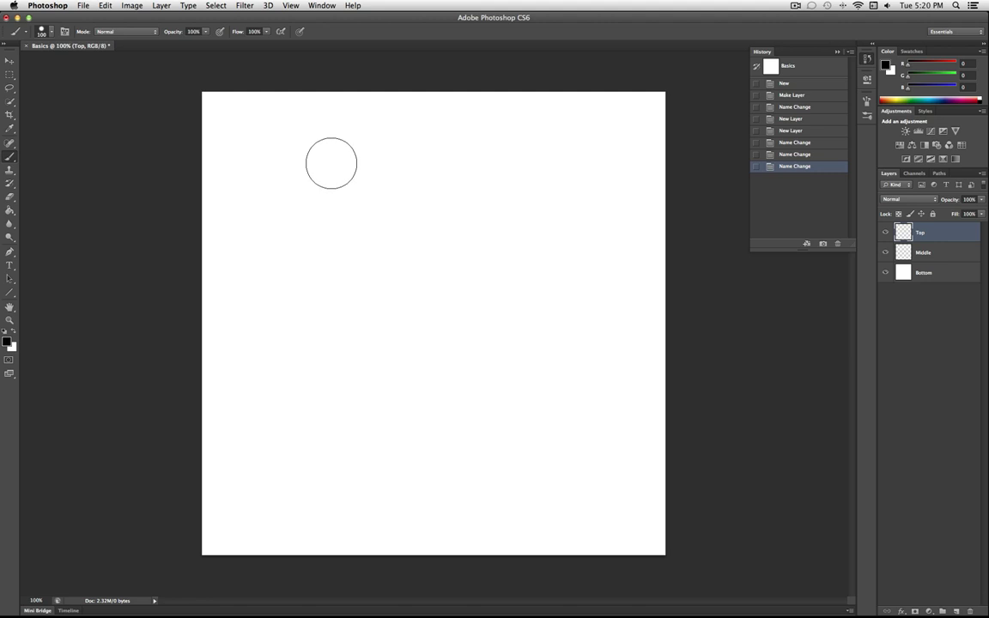
click(105, 5)
key(Escape)
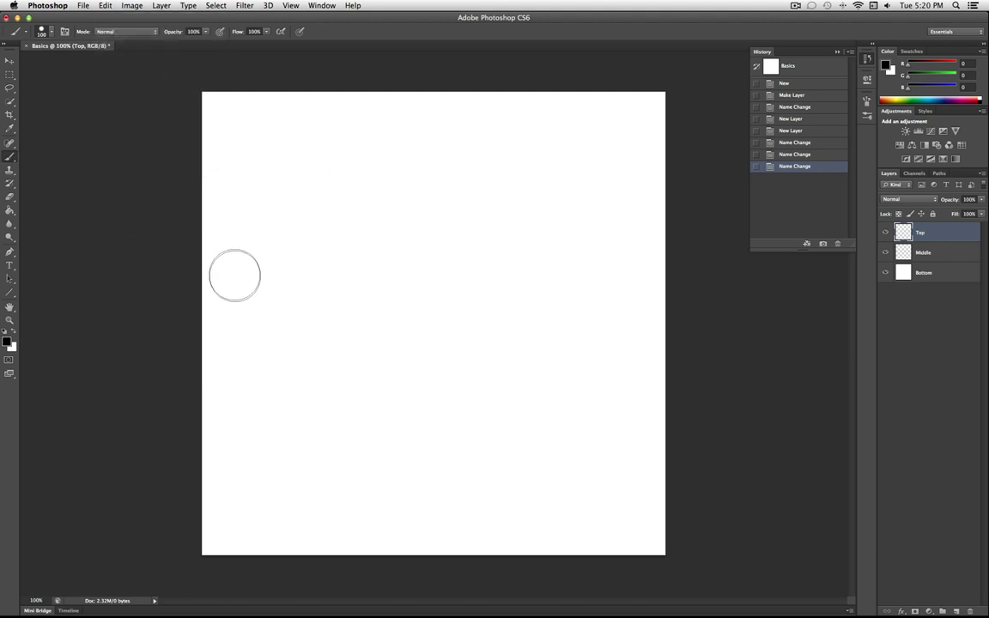
Paint two wavy black brush strokes across the Top layer and step back once to remove the lower one.
drag(240, 286, 290, 269)
mouse_move(301, 353)
mouse_down()
mouse_move(459, 307)
mouse_move(600, 292)
mouse_up()
drag(374, 391, 541, 382)
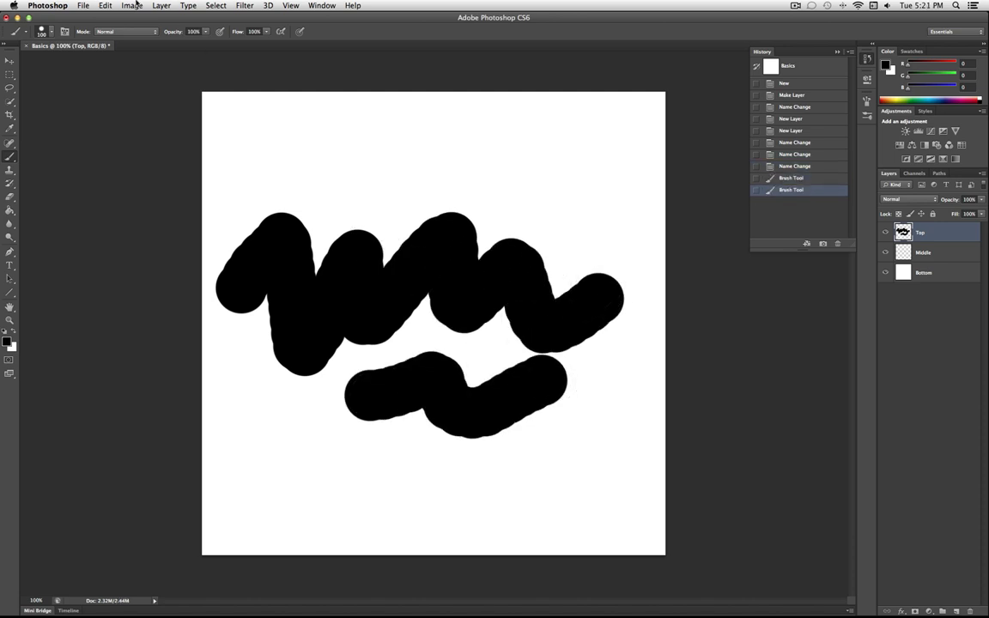
click(105, 5)
click(115, 38)
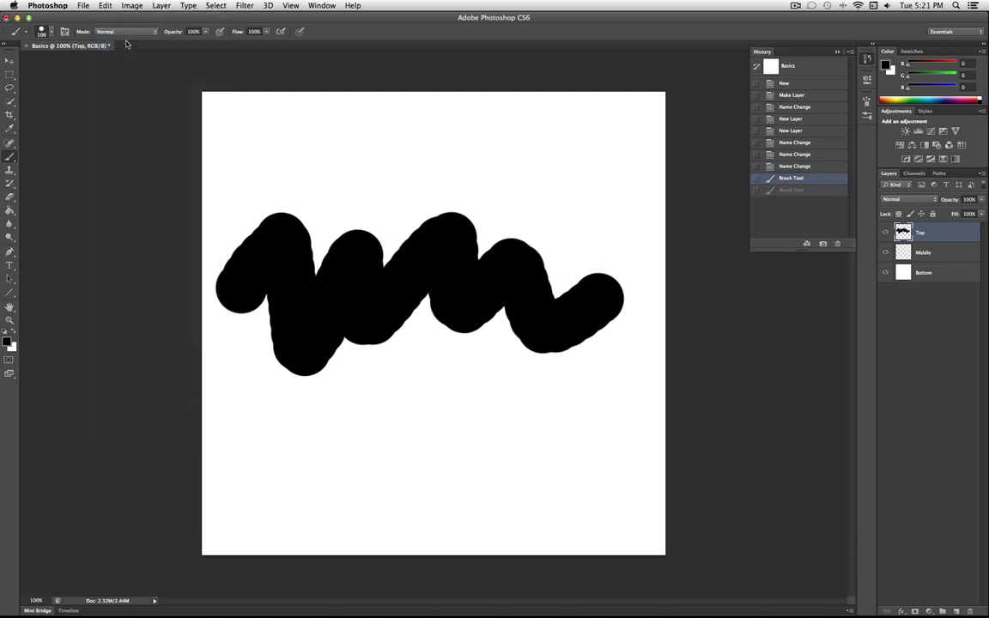
Step forward once in the history to restore the lower black brush stroke on the Top layer.
click(105, 6)
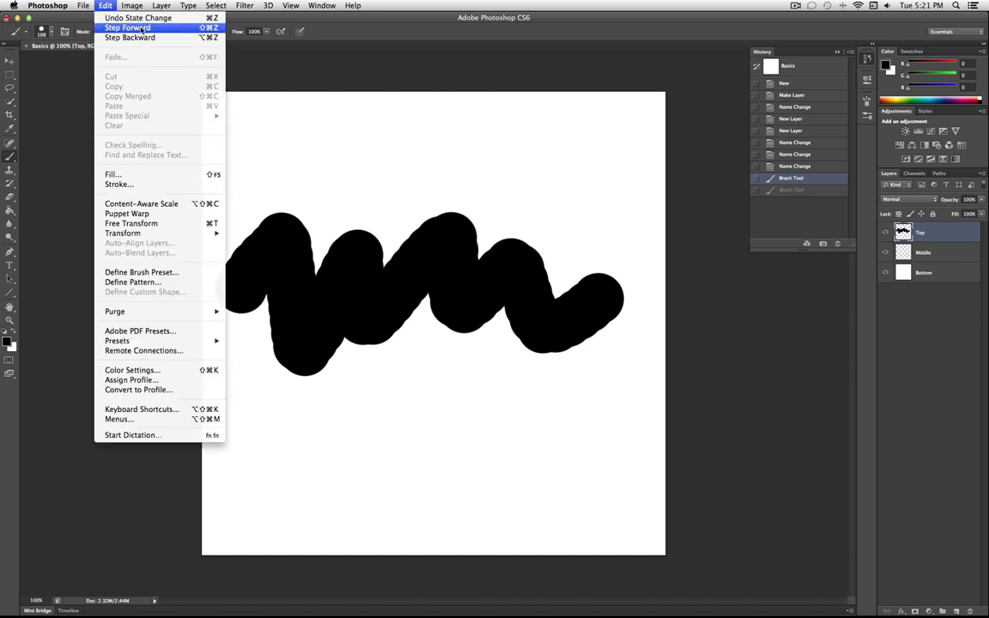
click(116, 27)
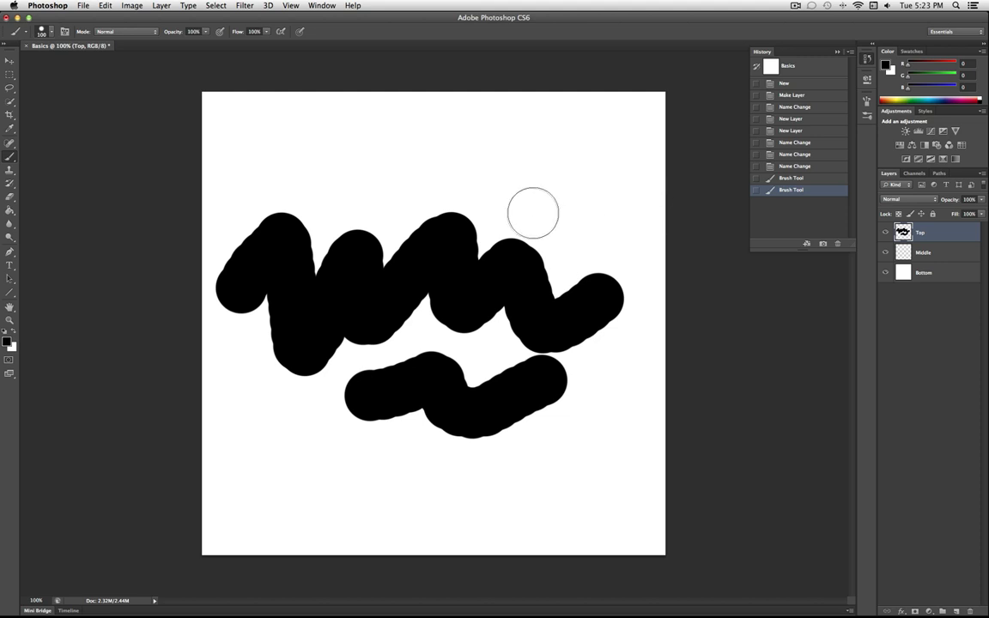
Select the Middle layer, set the foreground colour to bright red (R 247, G 0, B 0) and activate the Brush tool.
click(926, 255)
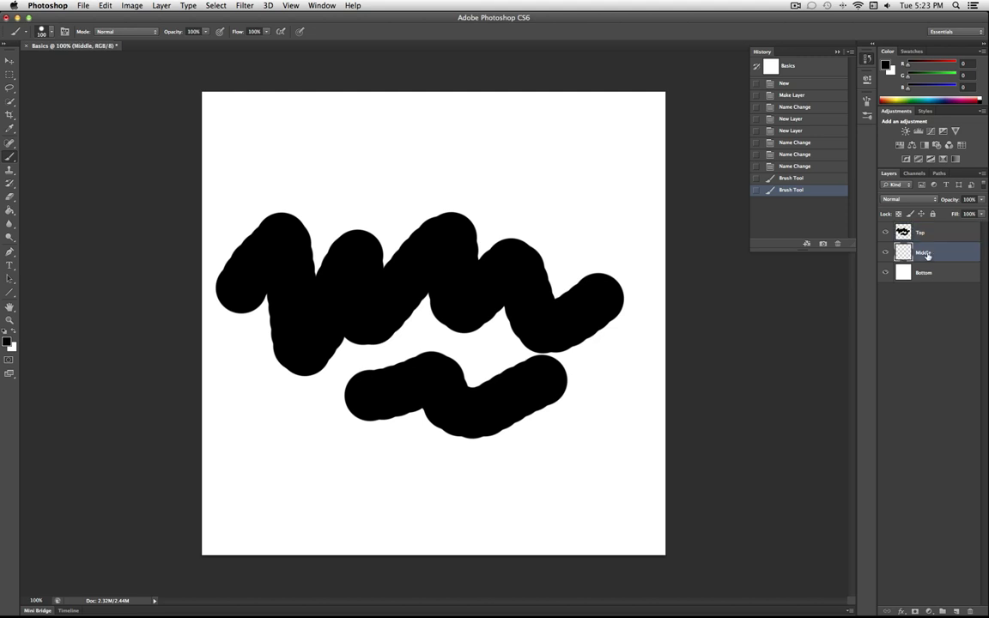
click(7, 341)
click(466, 272)
click(487, 209)
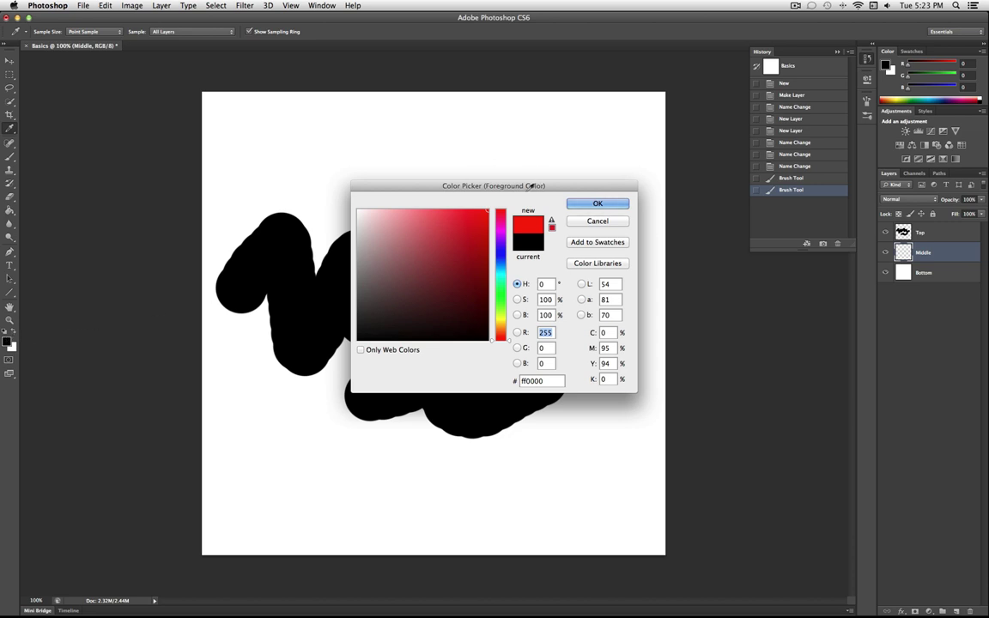
mouse_move(501, 271)
mouse_down()
mouse_move(503, 298)
mouse_move(503, 245)
mouse_up()
click(412, 276)
click(460, 216)
click(501, 222)
click(502, 217)
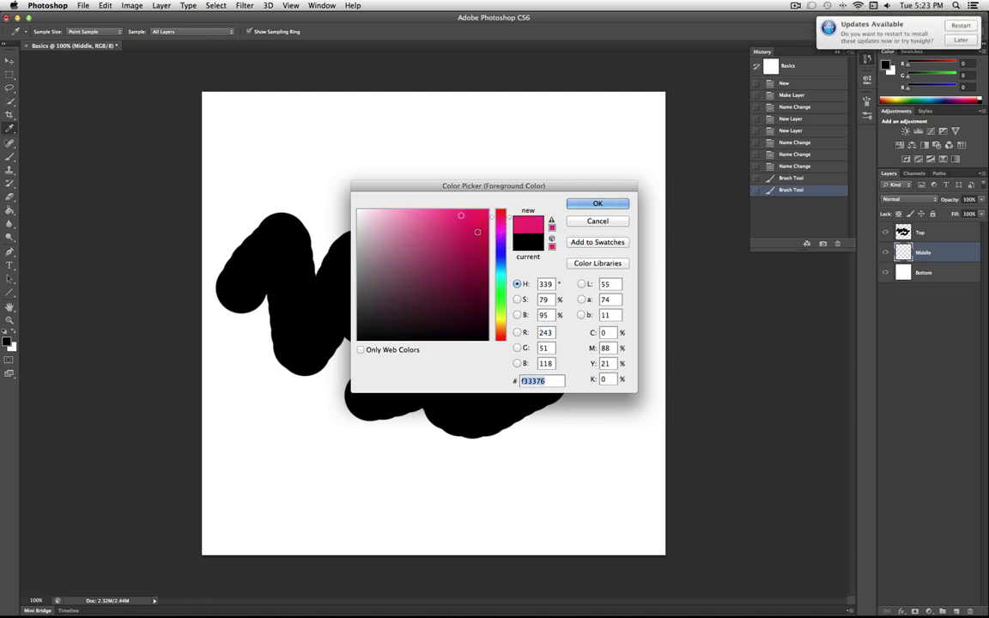
click(490, 214)
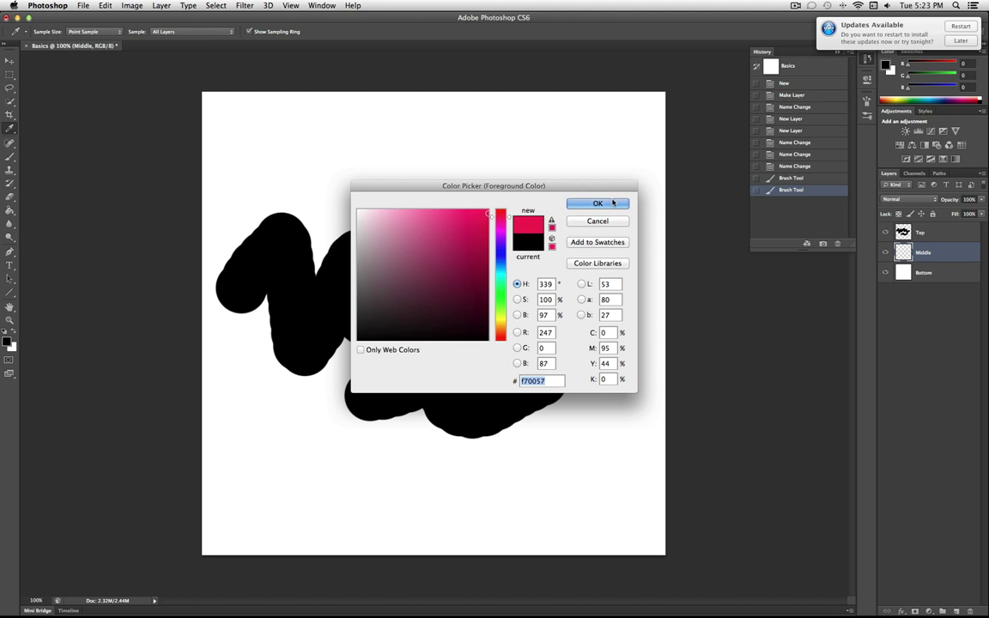
drag(501, 215, 501, 208)
click(597, 204)
key(b)
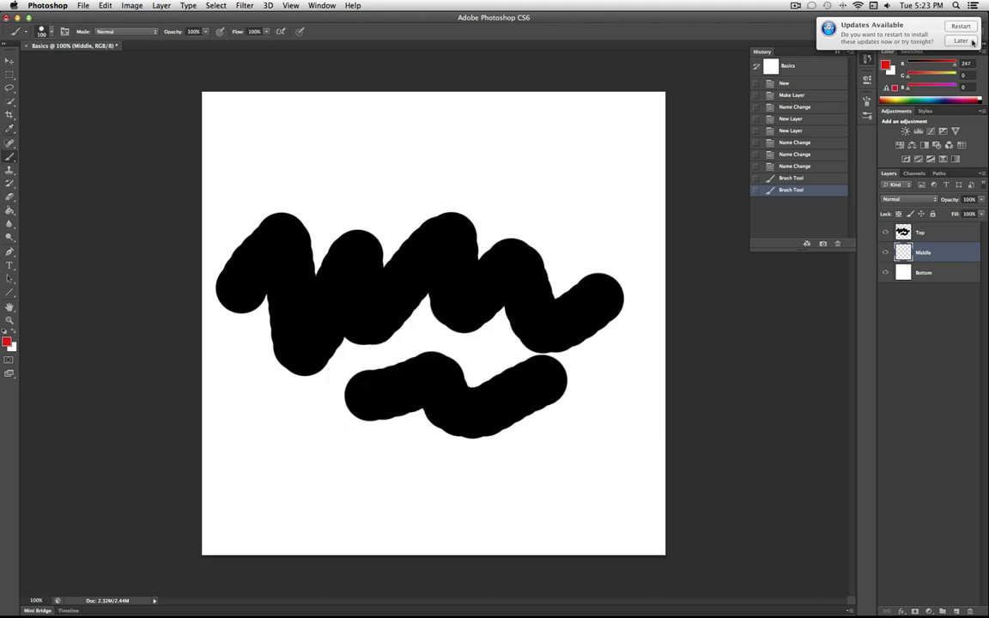
Postpone the system update notification with Remind Me Tomorrow.
click(969, 41)
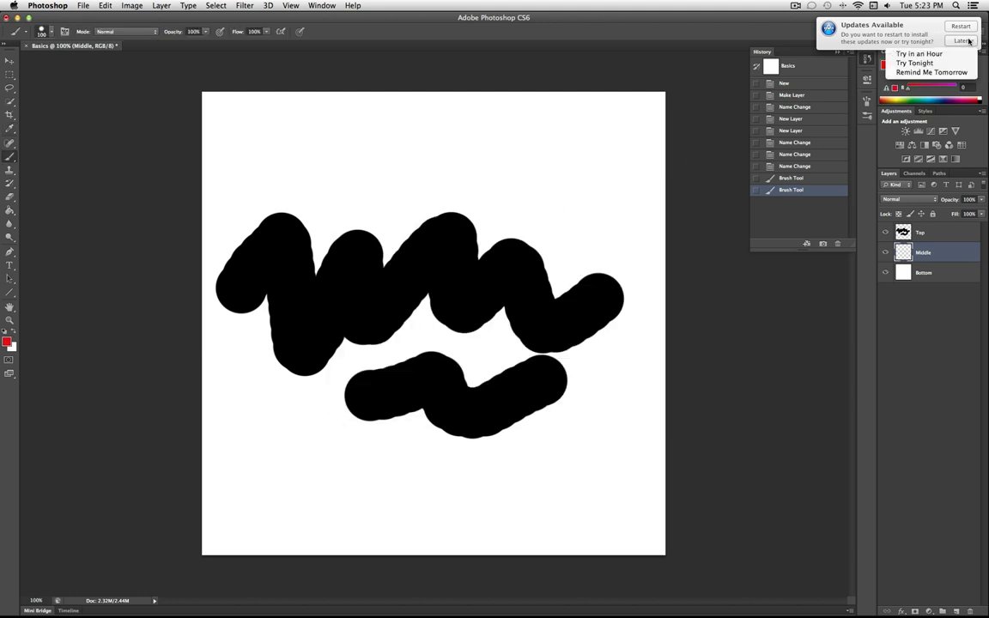
click(929, 72)
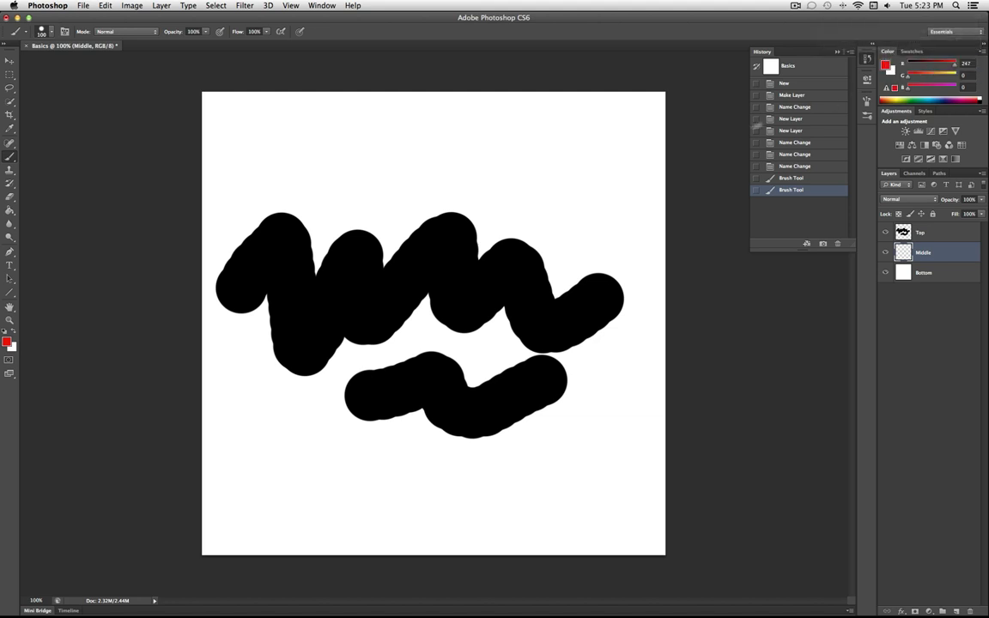
Paint a looping red stroke down the Middle layer, and hide and show the Top, Middle and Bottom layers one by one.
mouse_move(437, 113)
mouse_down()
mouse_move(419, 249)
mouse_move(448, 498)
mouse_move(525, 476)
mouse_move(416, 305)
mouse_move(343, 225)
mouse_move(359, 269)
mouse_move(382, 242)
mouse_move(441, 276)
mouse_move(433, 270)
mouse_up()
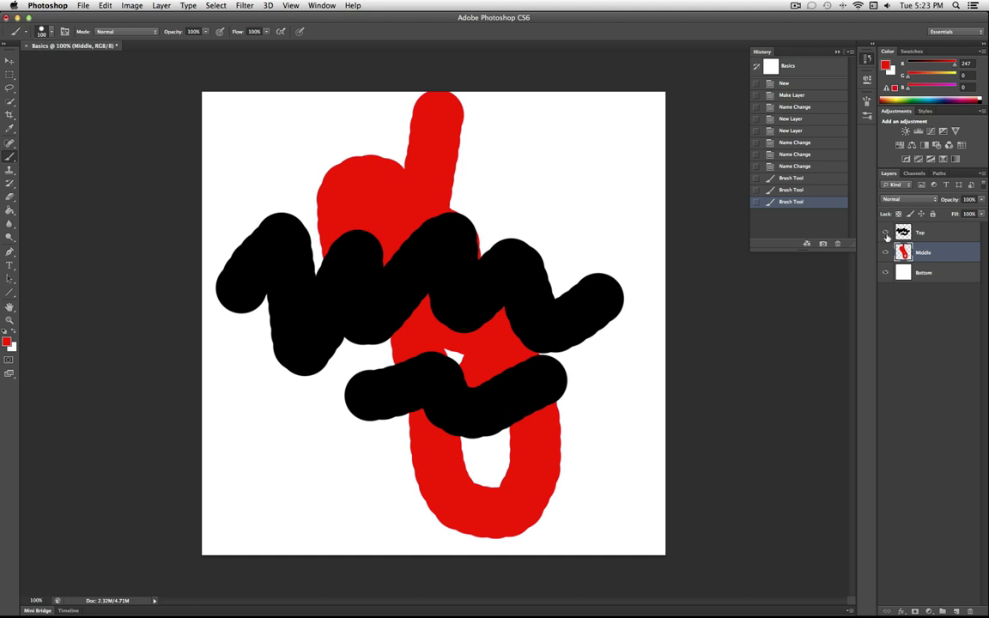
click(885, 233)
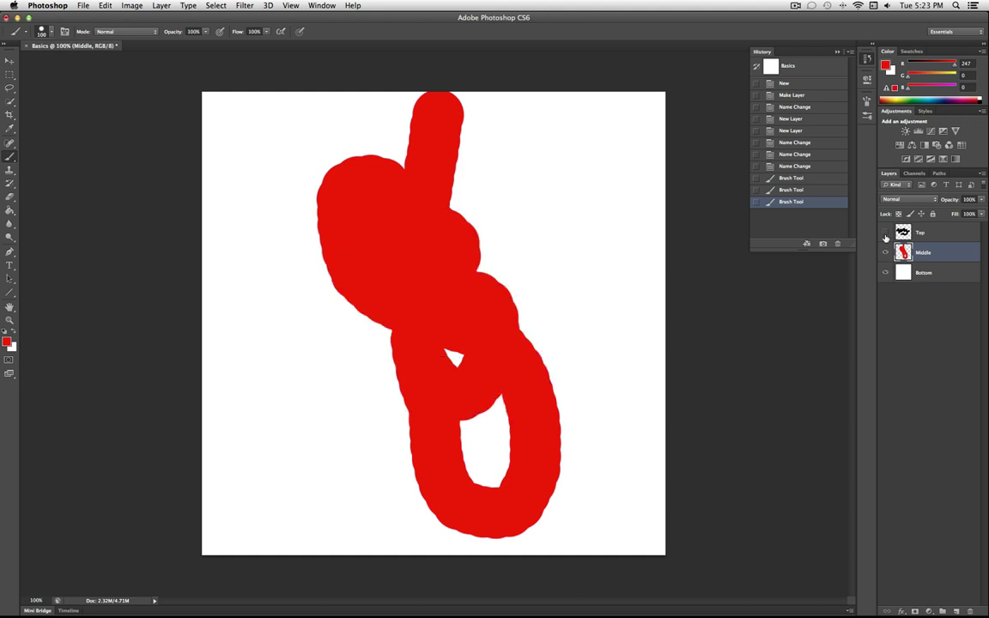
click(885, 234)
click(885, 253)
click(886, 253)
click(885, 273)
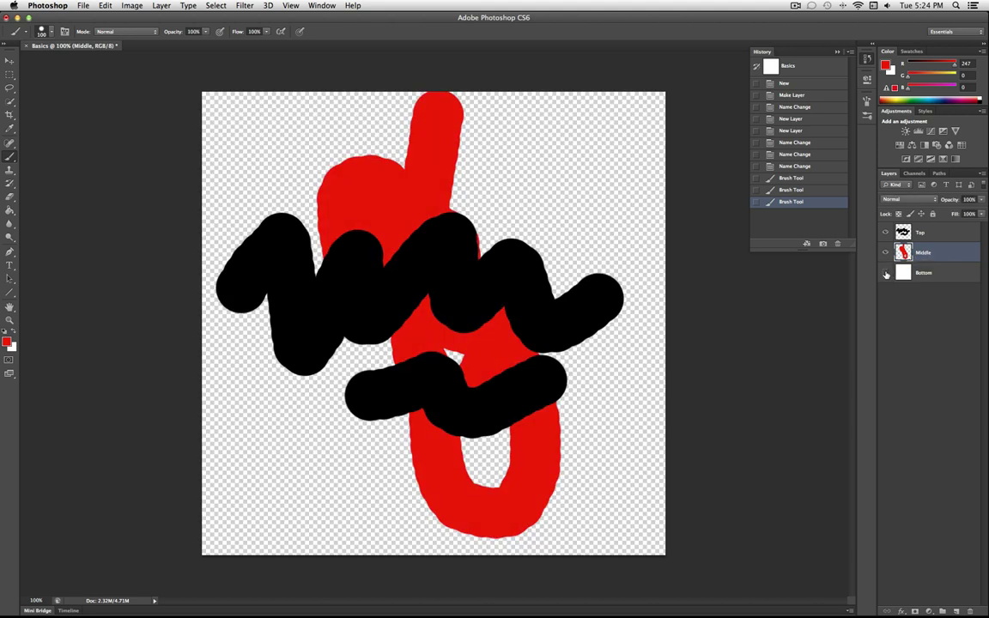
click(886, 273)
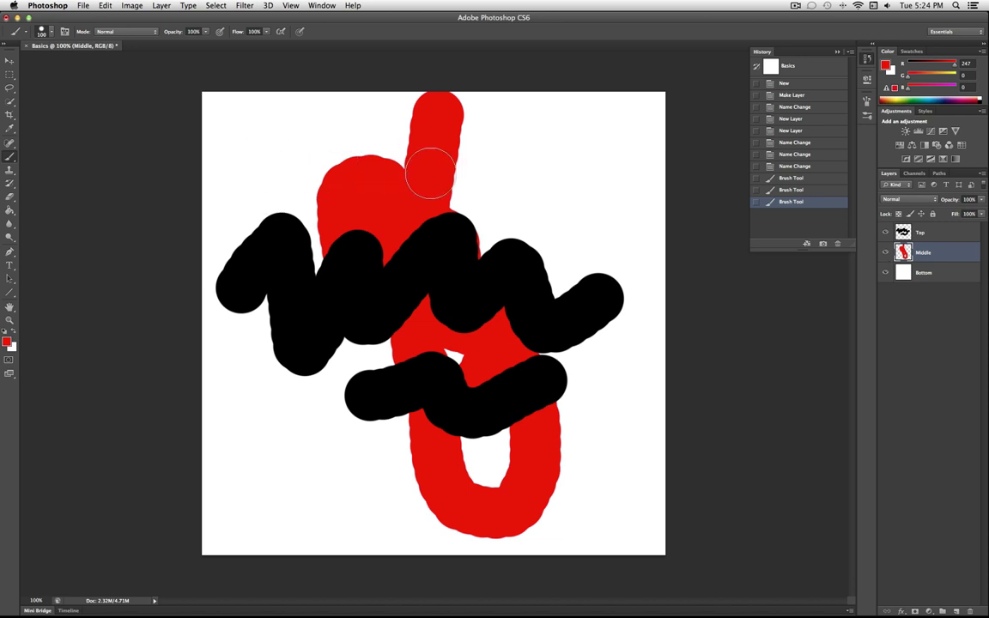
Undo the red stroke on the Middle layer and delete that layer.
key(ctrl+z)
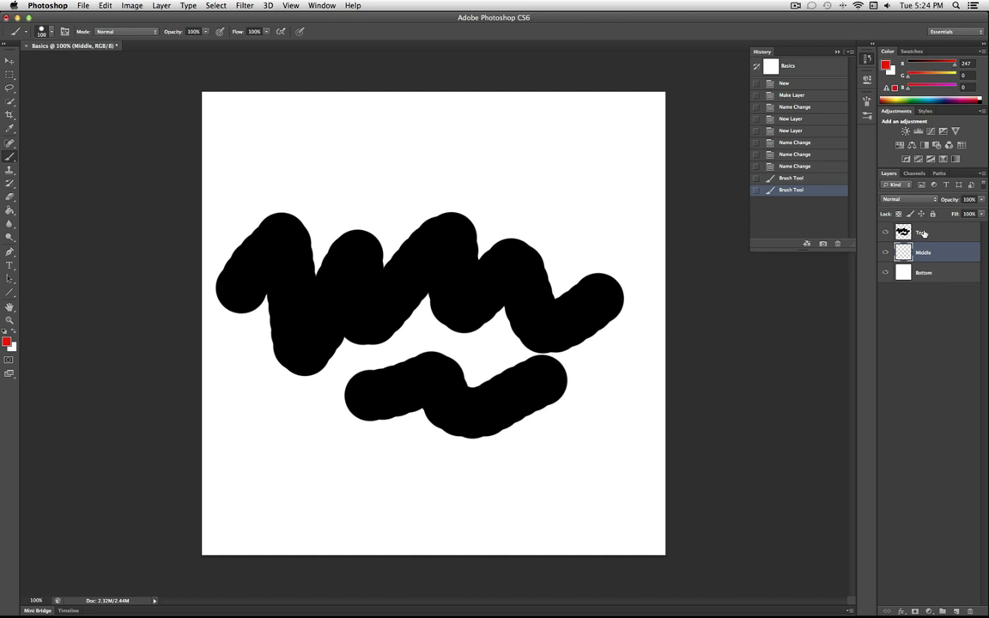
drag(932, 254, 970, 611)
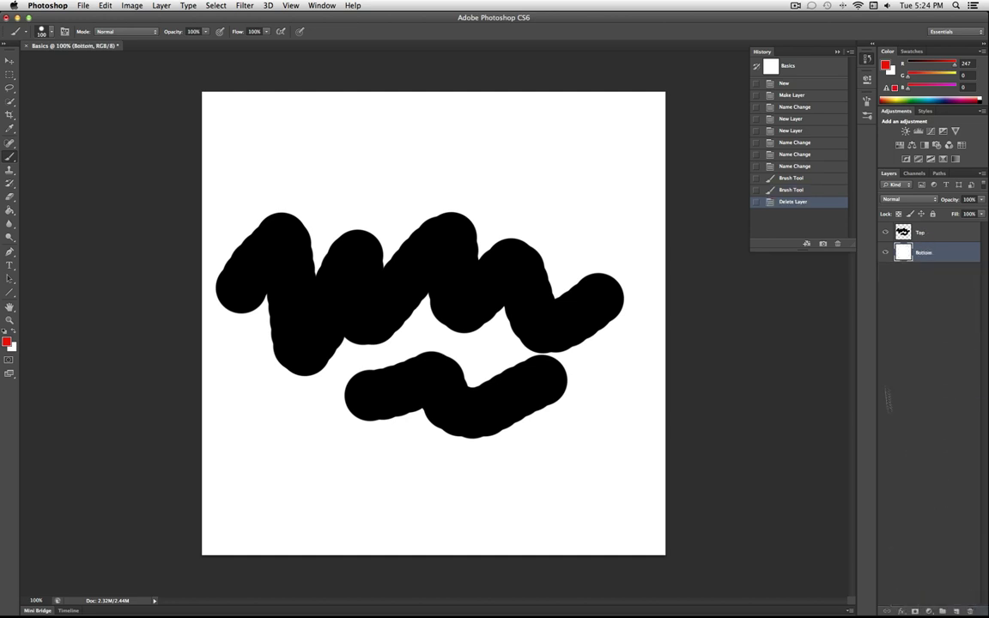
Erase the left end of the upper black stroke on the Top layer with the soft 95 px Eraser tool.
click(918, 233)
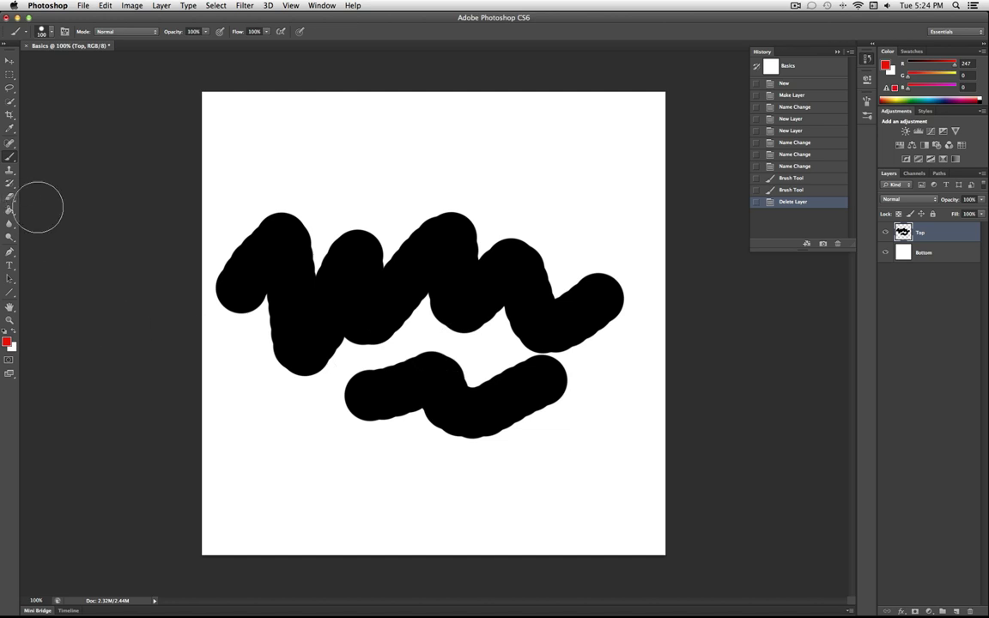
right_click(924, 232)
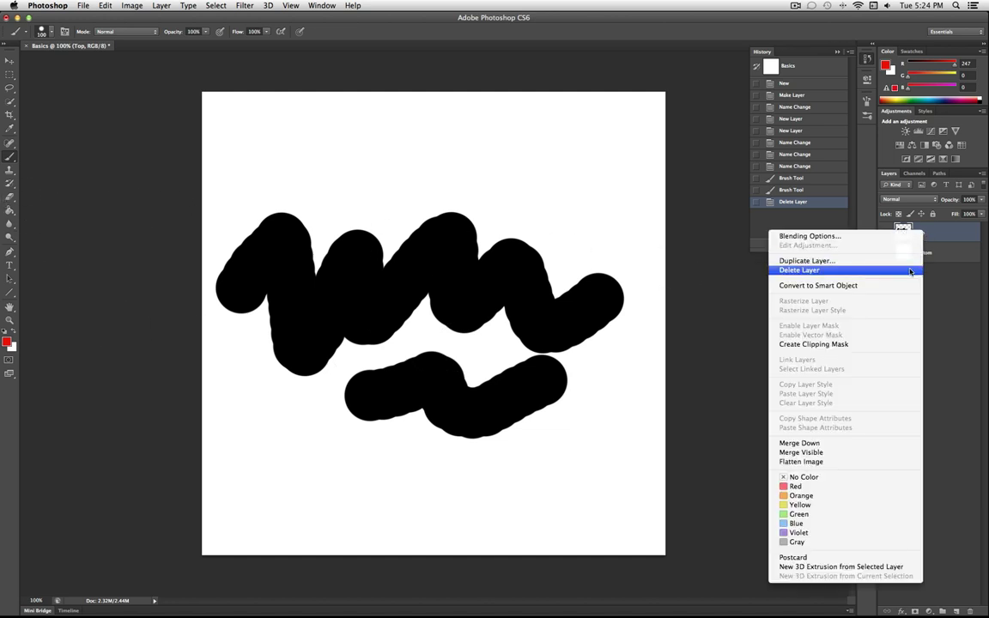
click(933, 239)
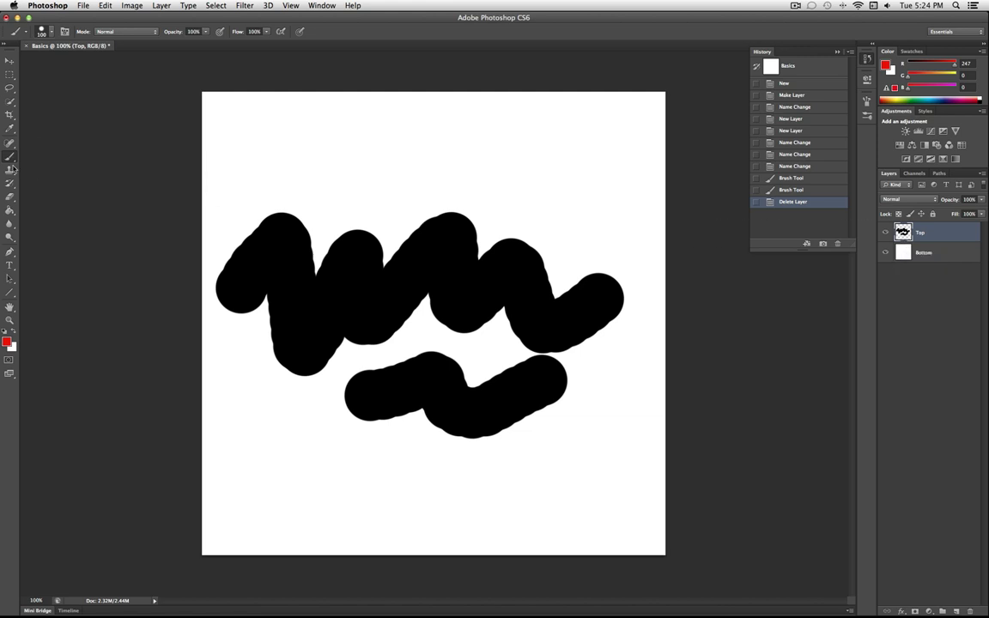
click(8, 199)
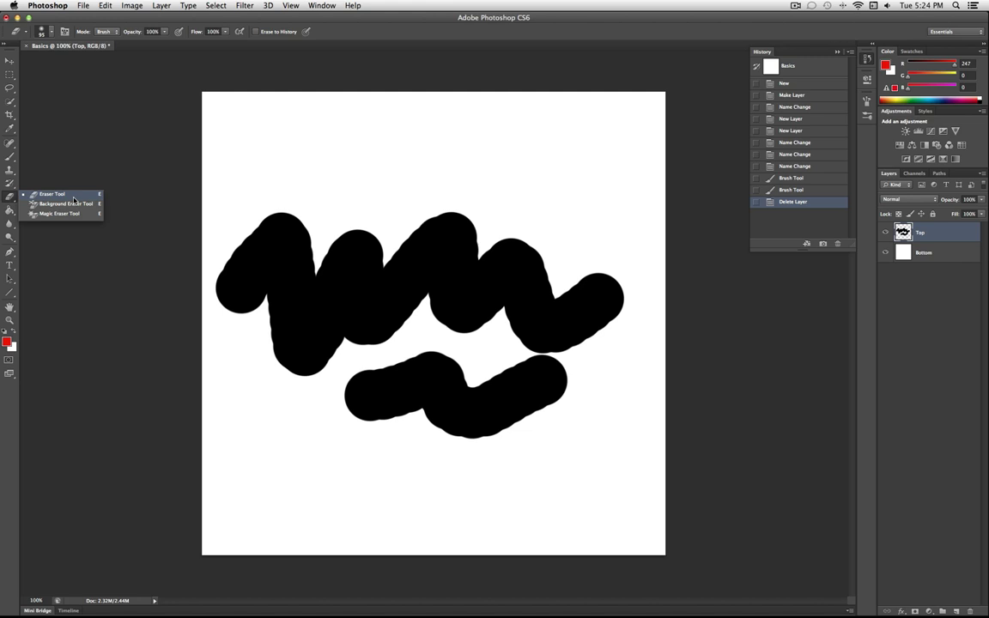
click(74, 200)
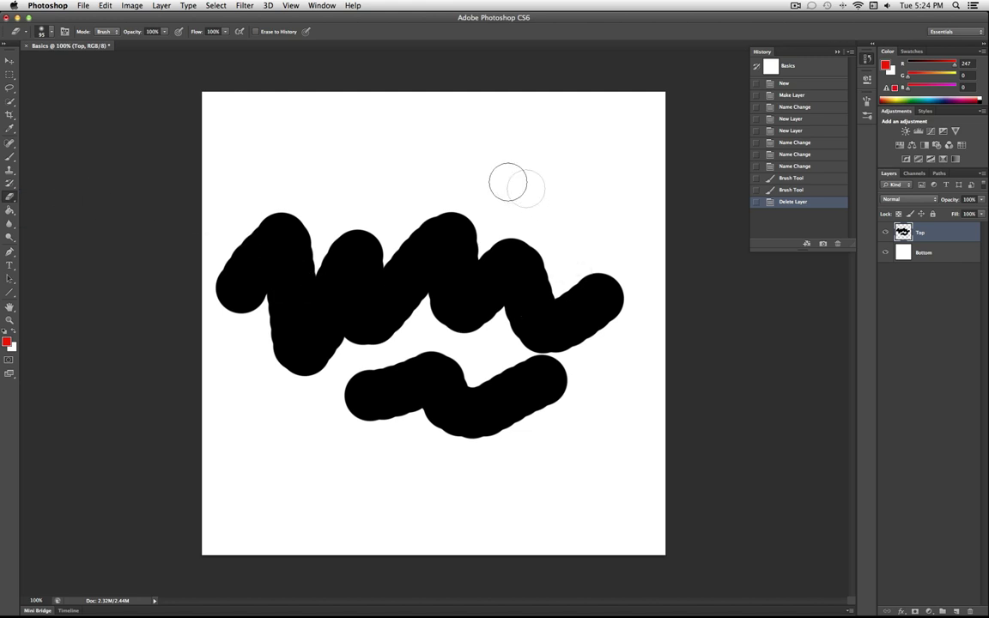
click(52, 33)
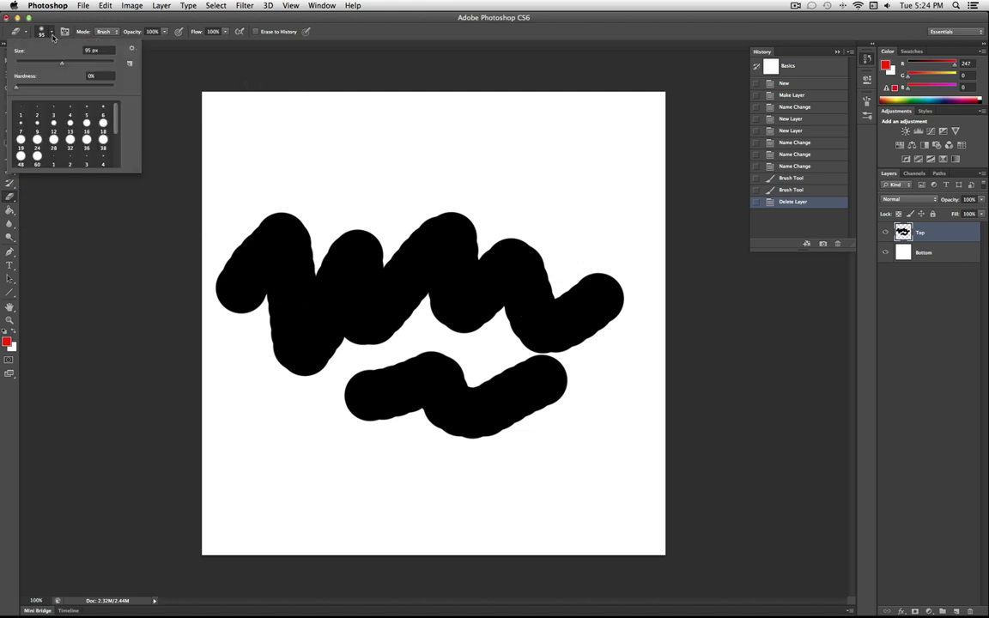
click(51, 32)
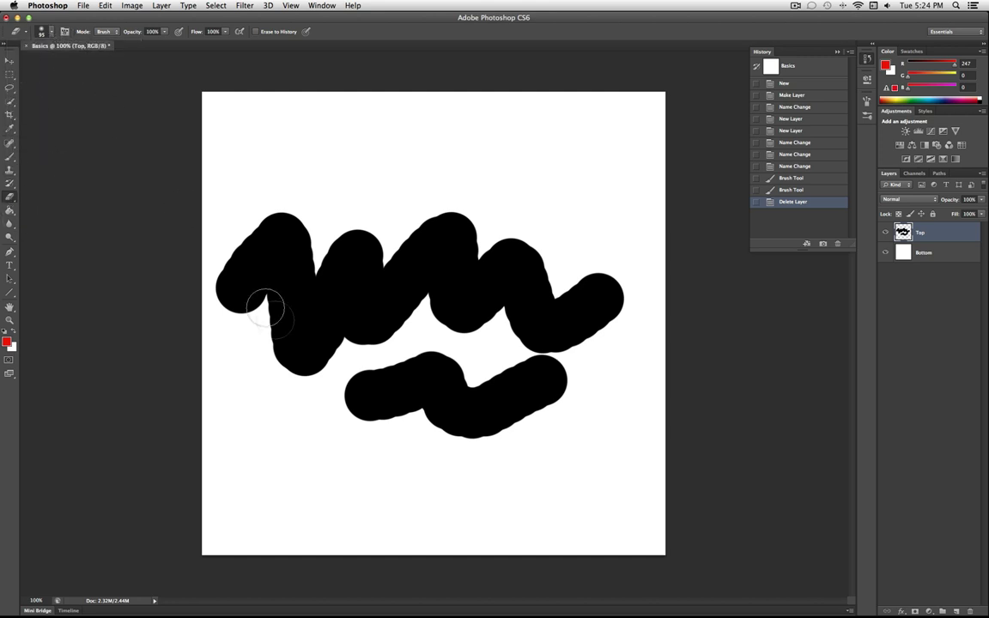
mouse_move(226, 290)
mouse_down()
mouse_move(282, 217)
mouse_move(279, 231)
mouse_move(242, 221)
mouse_up()
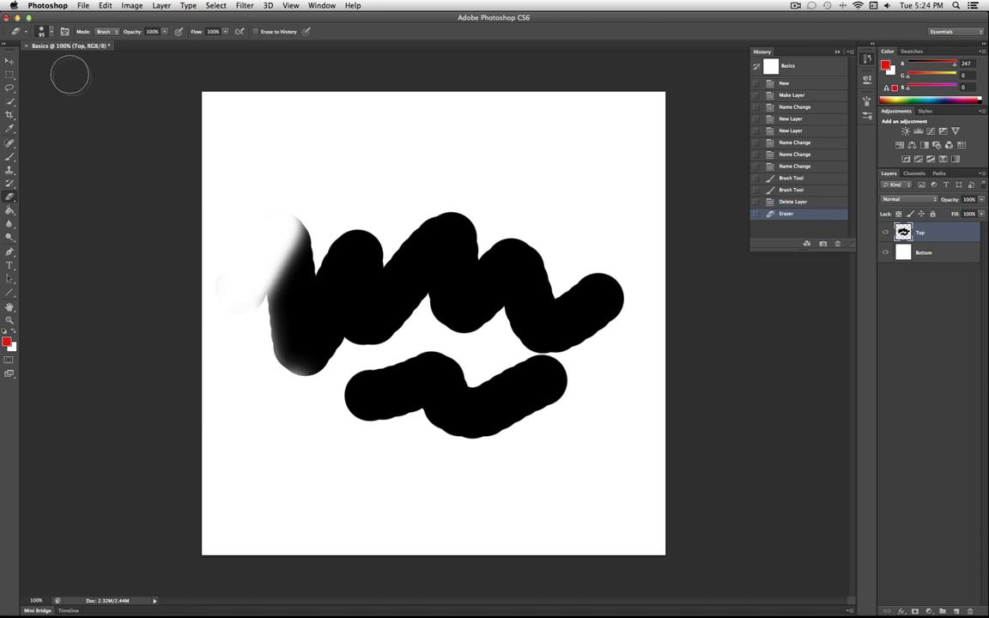
Enlarge the eraser to 182 px and erase the remaining black strokes from the Top layer.
click(52, 33)
drag(69, 62, 85, 64)
mouse_move(286, 352)
mouse_down()
mouse_move(258, 352)
mouse_move(336, 221)
mouse_move(461, 483)
mouse_move(369, 174)
mouse_move(530, 364)
mouse_move(576, 319)
mouse_move(585, 287)
mouse_move(584, 403)
mouse_move(384, 392)
mouse_up()
mouse_move(454, 383)
mouse_down()
mouse_move(381, 331)
mouse_move(488, 259)
mouse_move(386, 323)
mouse_move(645, 314)
mouse_move(412, 350)
mouse_up()
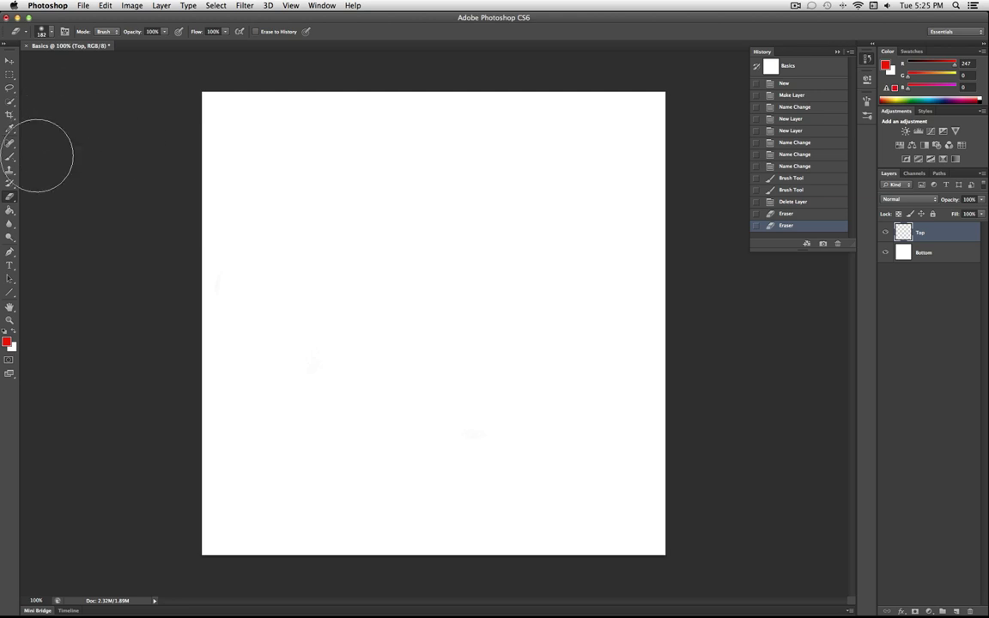
With the Brush tool, stamp a large red dot in the canvas's upper left and a smaller 104 px red dot beside it.
drag(10, 160, 29, 144)
click(51, 31)
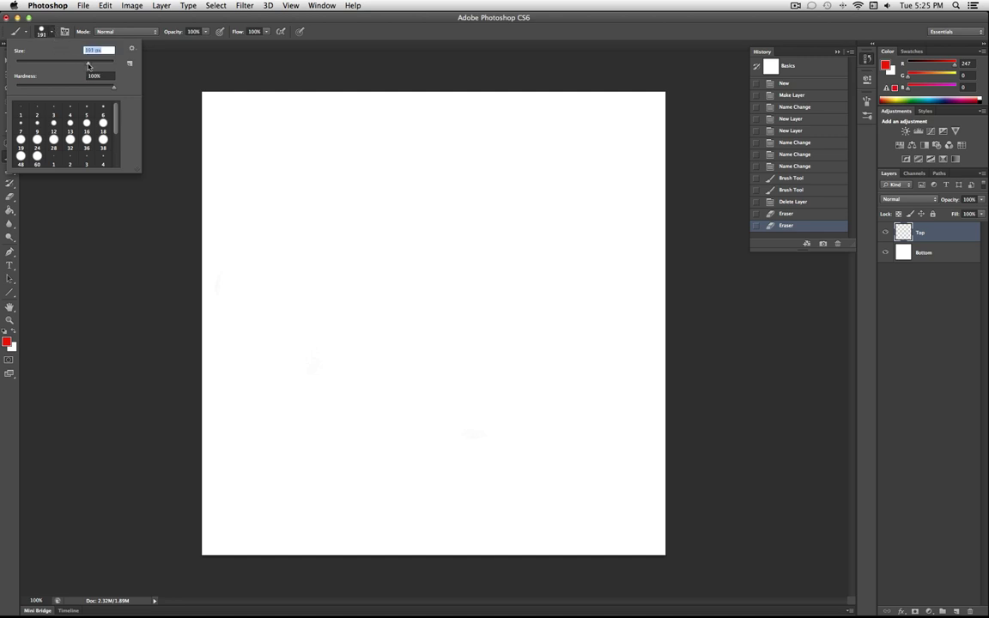
drag(90, 65, 83, 67)
click(286, 176)
click(52, 31)
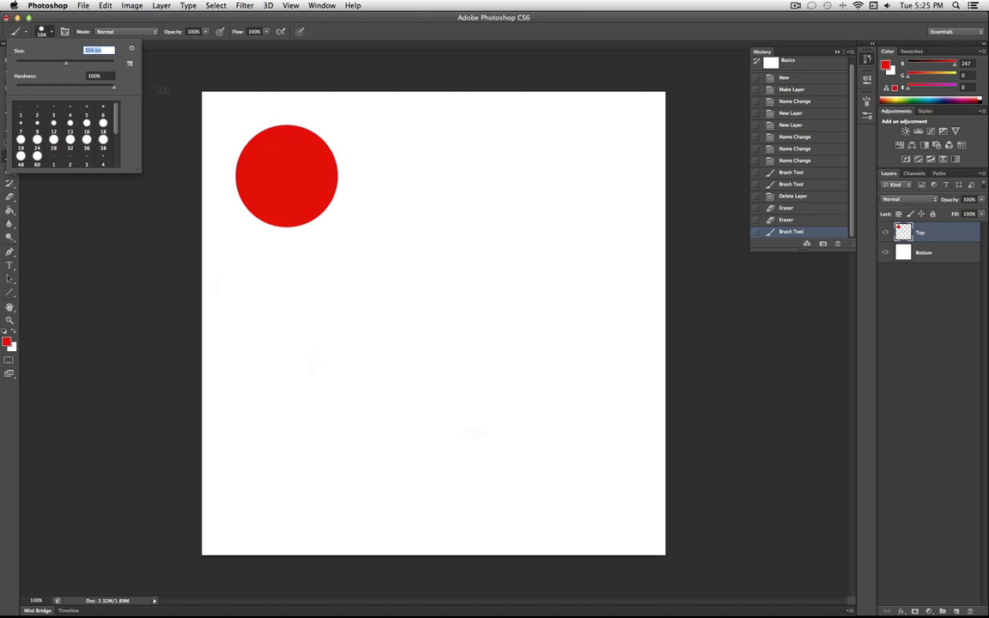
click(414, 166)
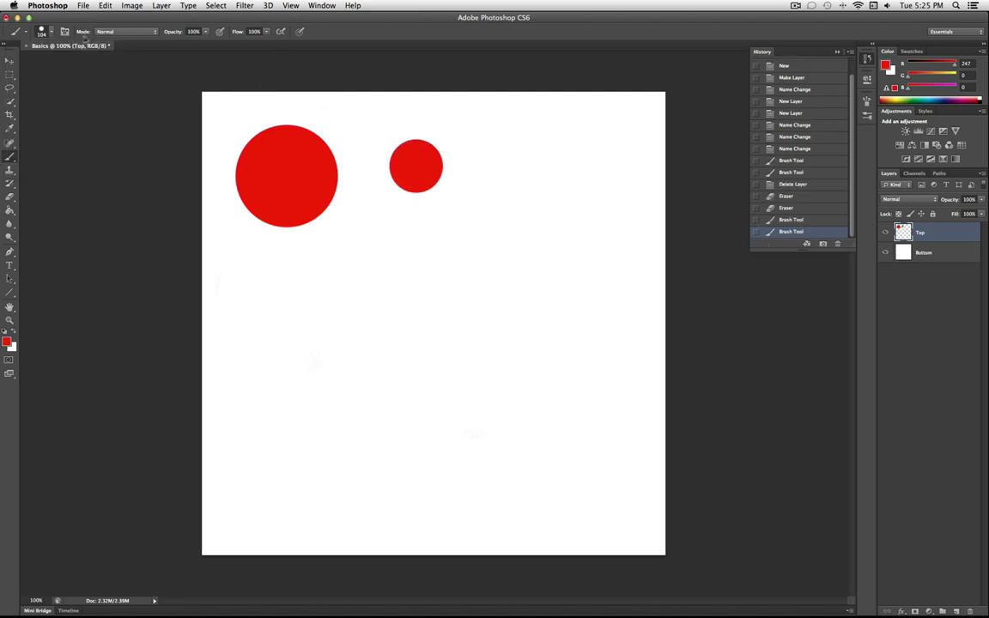
Paint a horizontal red bar below the dots with the 104 px brush, and paint over it in the default black foreground colour.
click(51, 32)
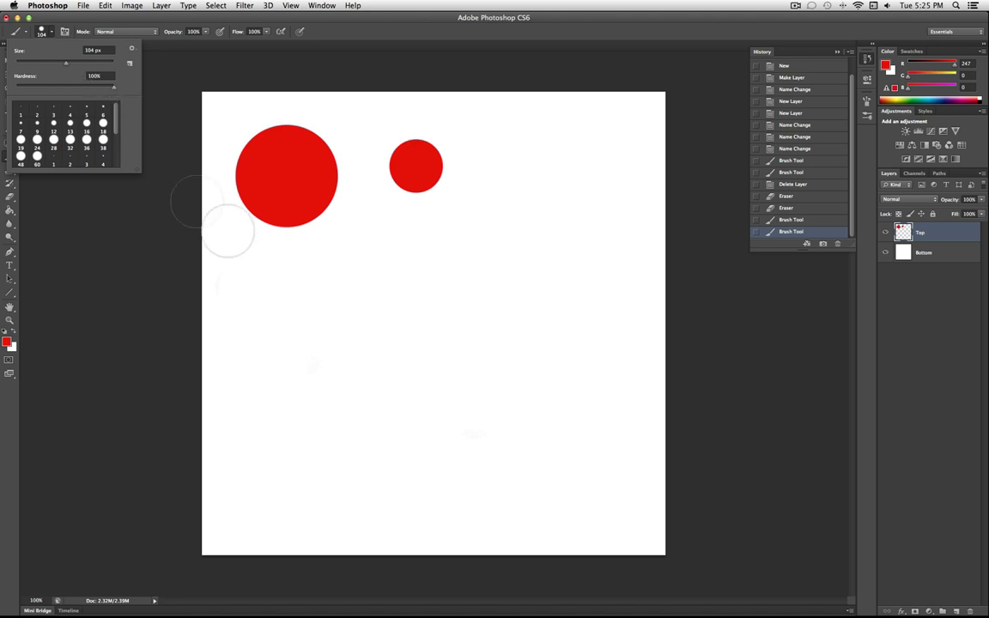
drag(234, 283, 624, 276)
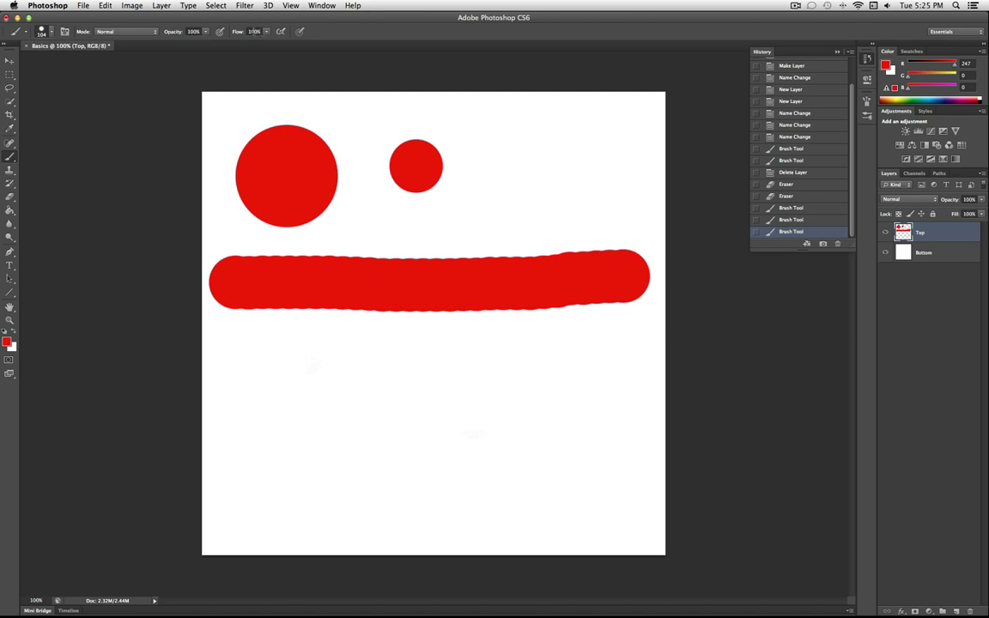
click(51, 32)
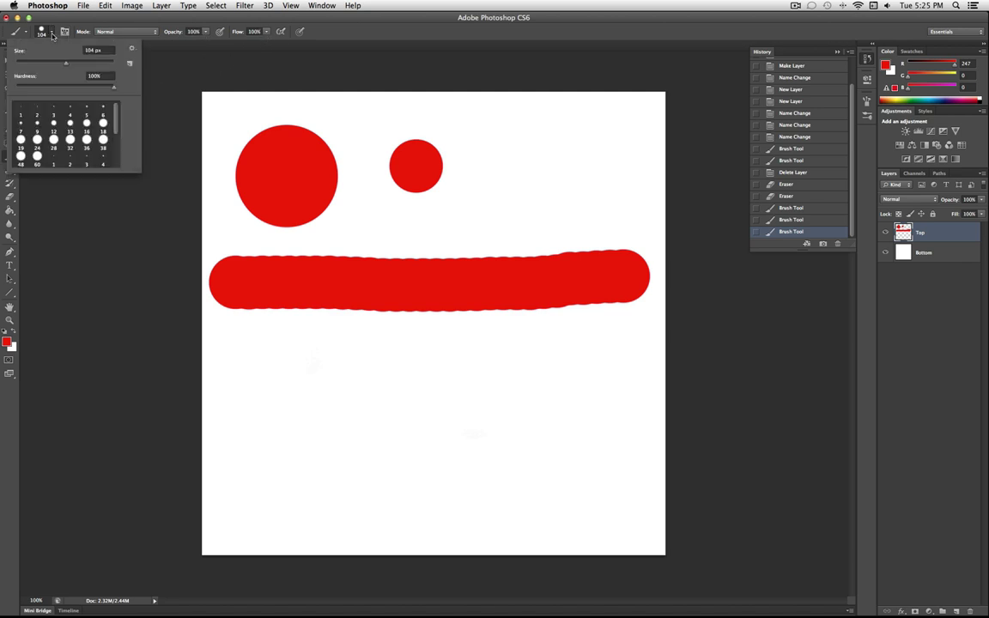
click(51, 34)
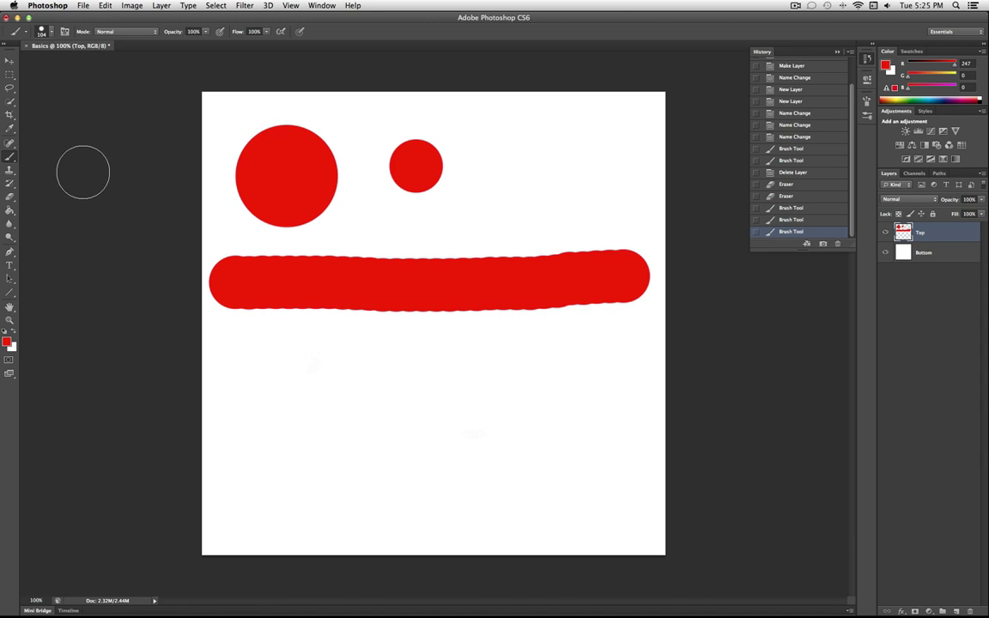
click(3, 334)
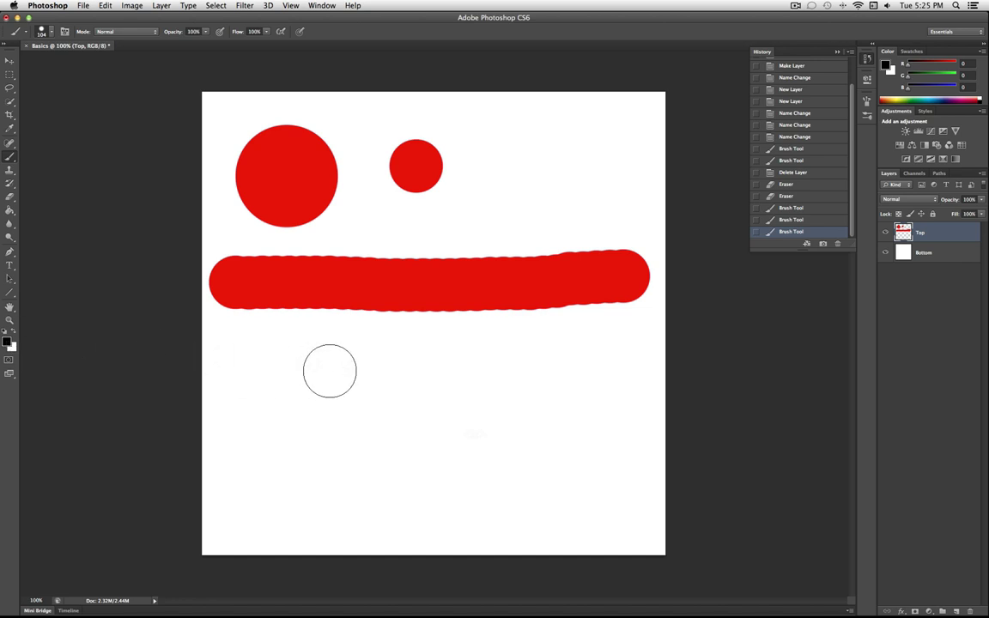
drag(235, 281, 640, 274)
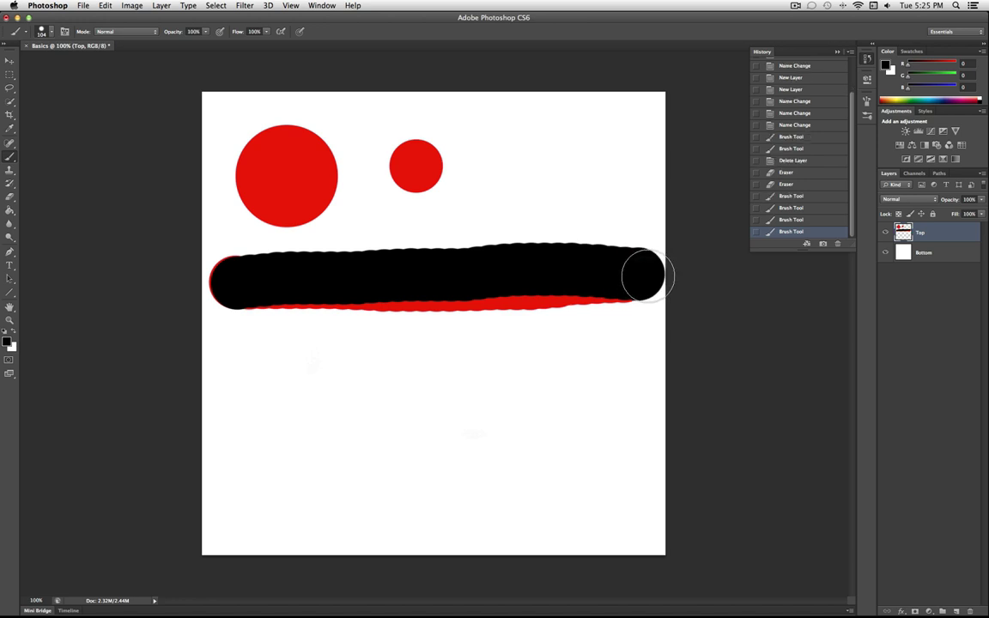
Set the brush hardness to 75% and paint a soft-edged black horizontal bar below the existing one.
click(53, 35)
drag(111, 91, 104, 91)
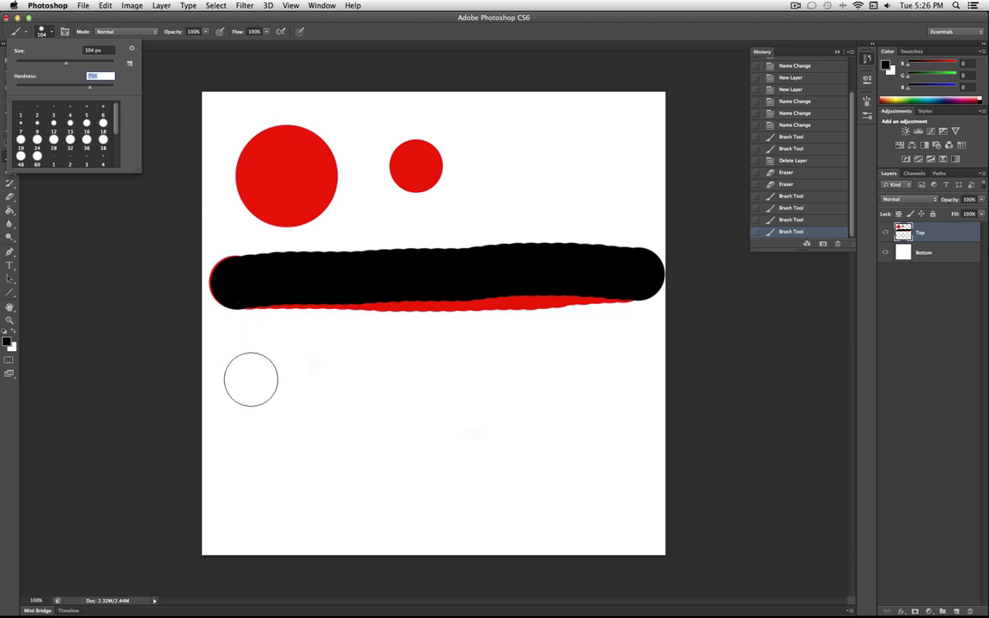
drag(239, 353, 649, 346)
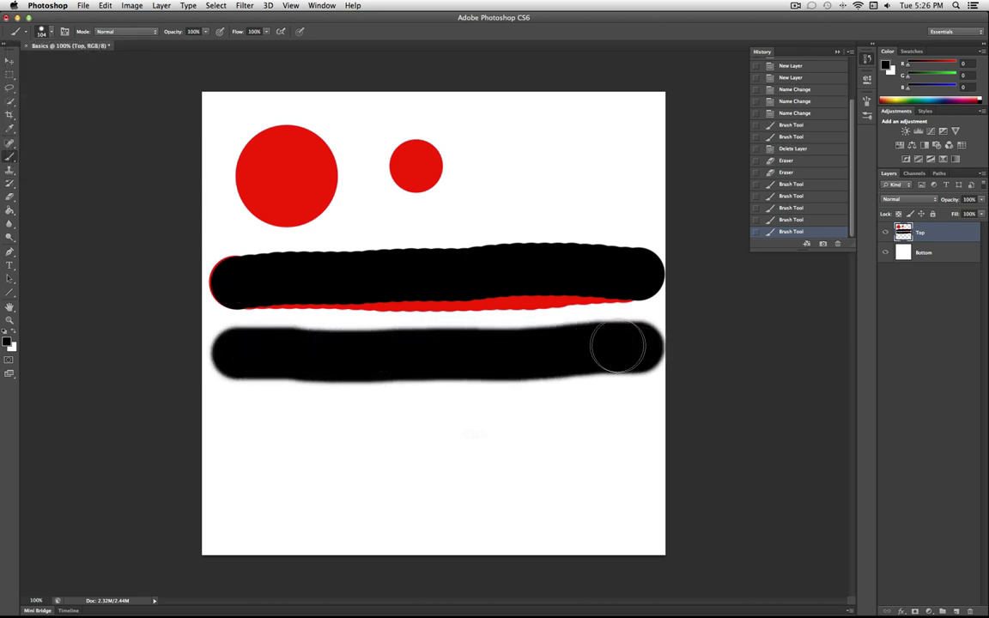
Set the brush hardness to about 50% and paint a third horizontal black bar below the soft-edged one.
click(53, 34)
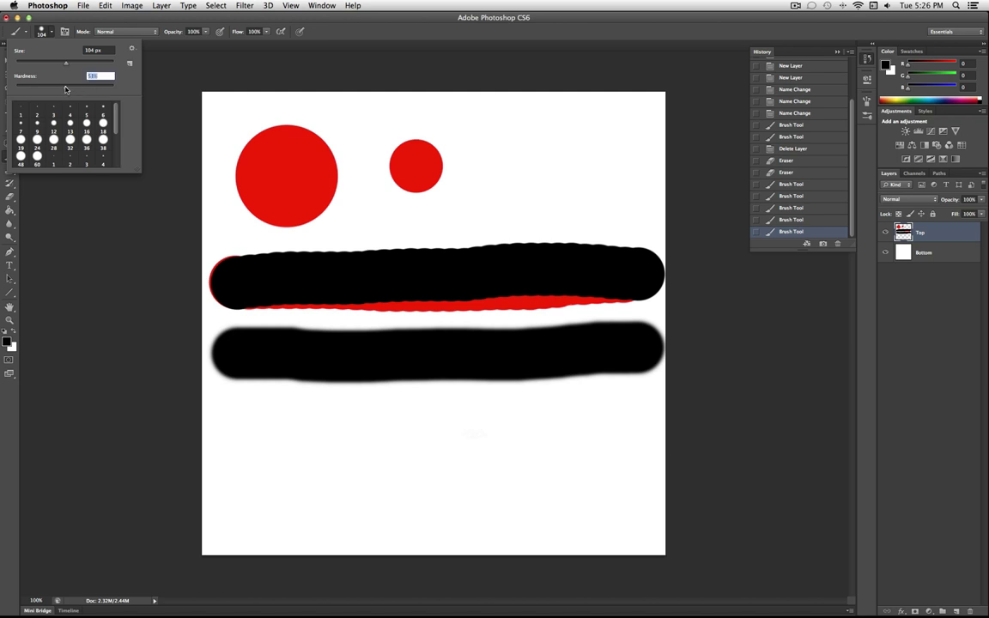
key(Return)
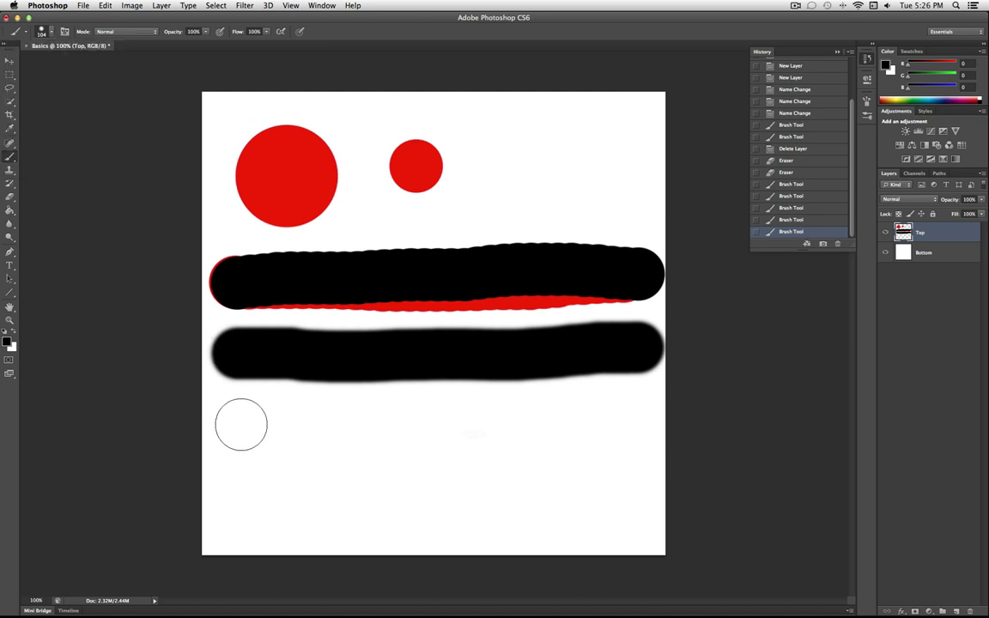
drag(232, 425, 639, 416)
Paint a fourth black bar at 25% brush hardness, and a still softer fifth bar along the canvas's lower edge at reduced hardness.
click(51, 31)
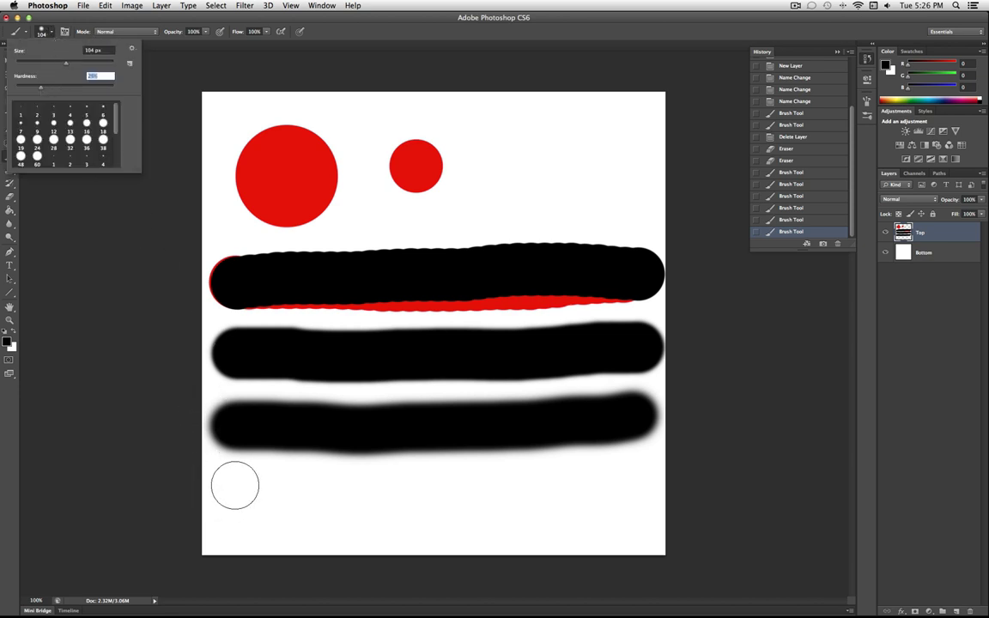
drag(236, 486, 633, 481)
click(51, 33)
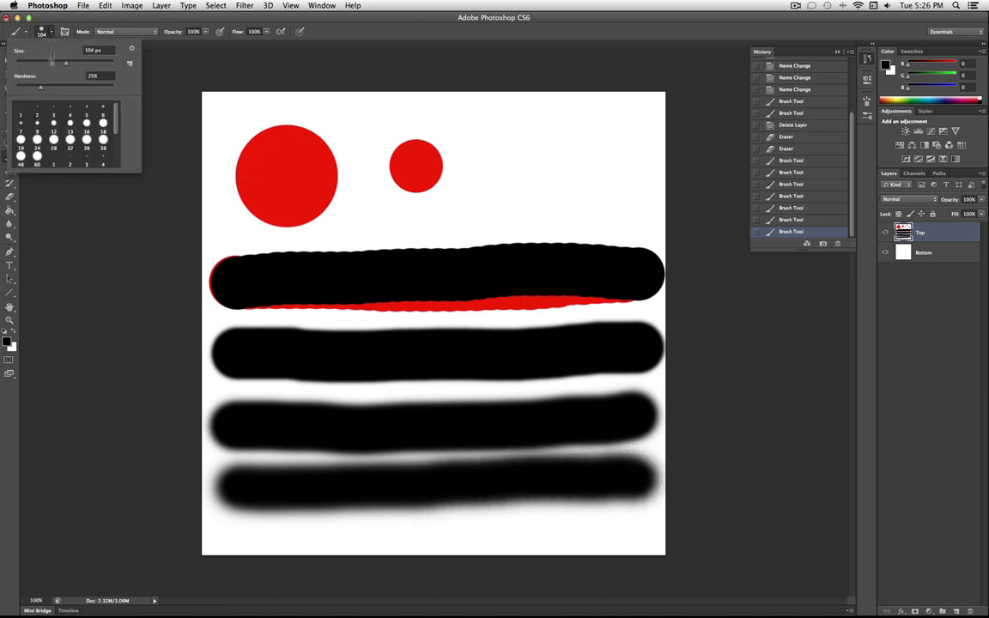
mouse_move(232, 530)
mouse_down()
mouse_move(444, 541)
mouse_move(640, 527)
mouse_up()
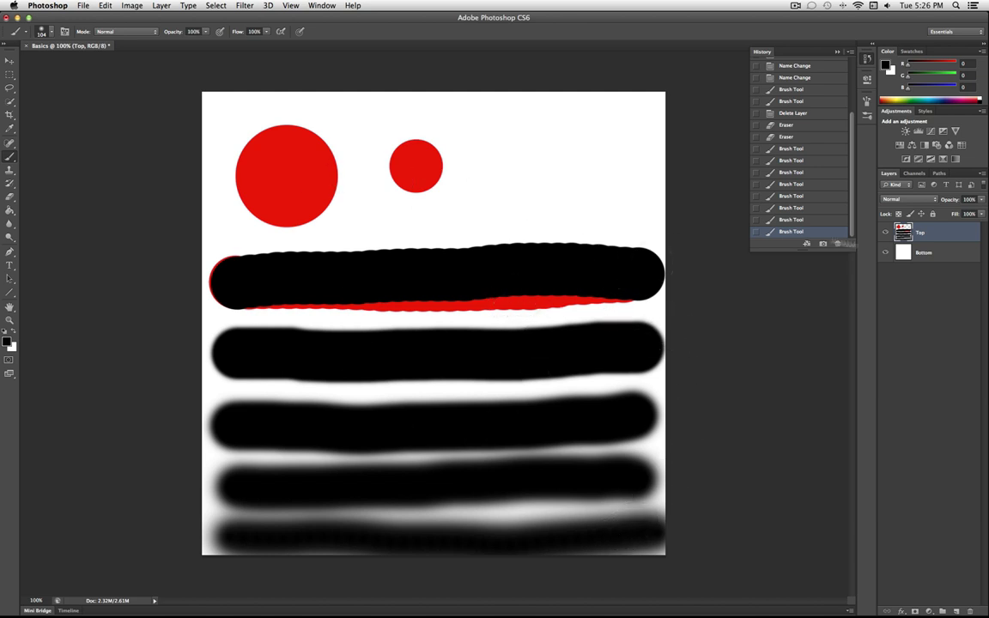
Delete the painted Top layer and add a new empty layer above Bottom with the default settings.
drag(929, 237, 969, 611)
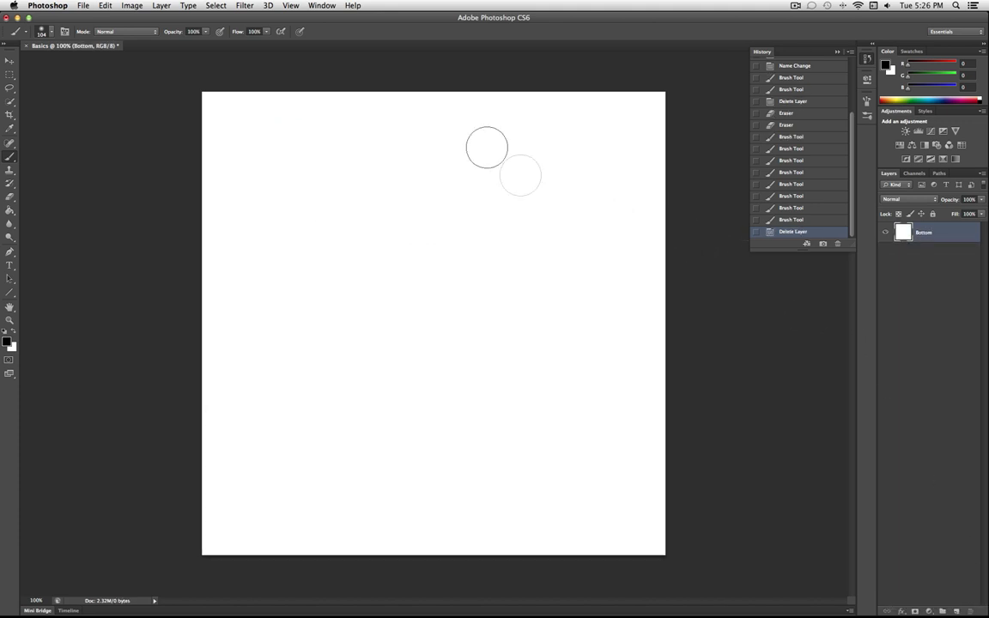
click(161, 7)
mouse_move(153, 19)
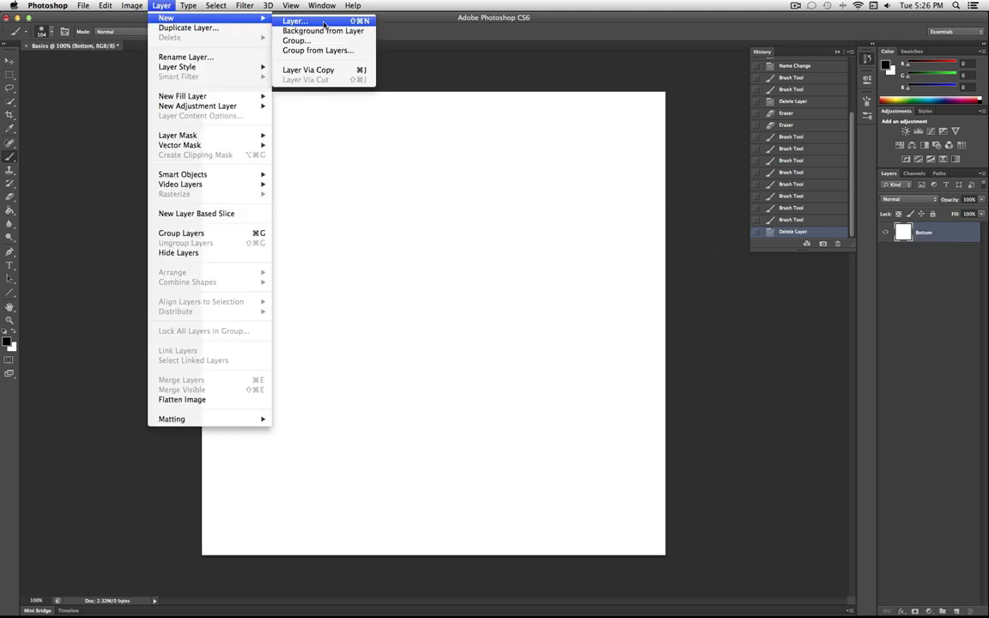
click(293, 22)
click(593, 271)
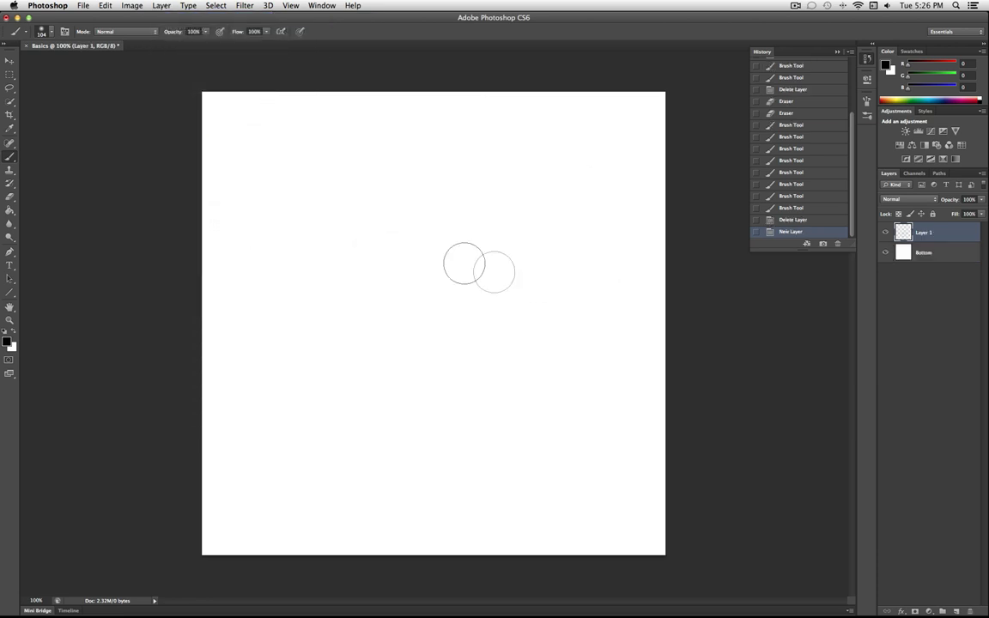
Set up a hard-edged 89 px brush and paint a horizontal black bar across the canvas's upper edge at 100% opacity.
click(206, 32)
click(206, 31)
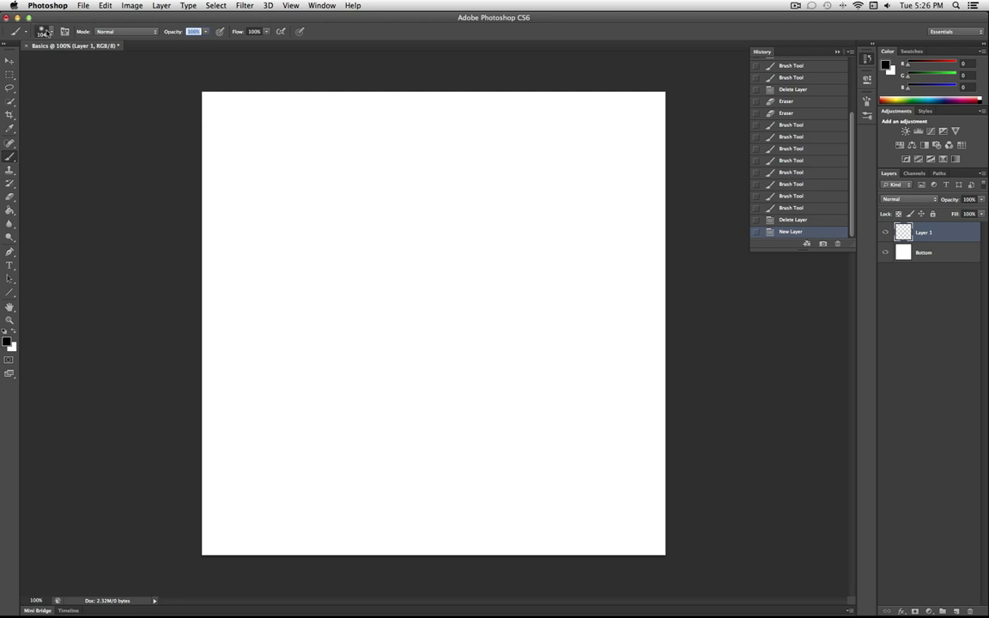
click(44, 33)
mouse_move(63, 86)
mouse_down()
mouse_move(119, 86)
mouse_move(56, 66)
mouse_up()
click(51, 34)
click(51, 33)
click(51, 33)
drag(226, 126, 632, 130)
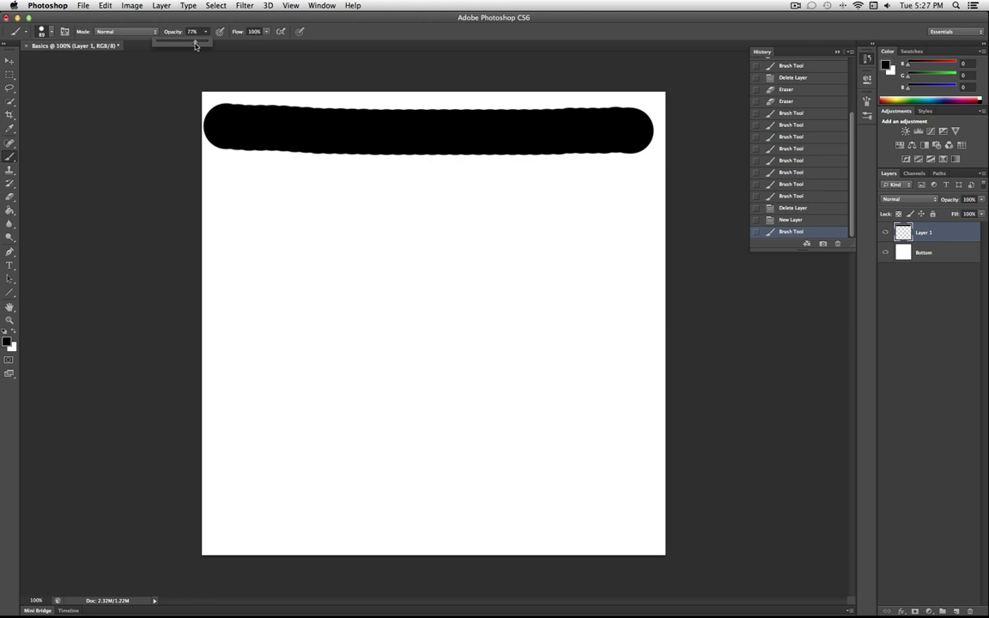
Paint a dark grey bar below the black one at reduced brush opacity, and another below it at 50% opacity.
drag(229, 195, 635, 198)
click(205, 33)
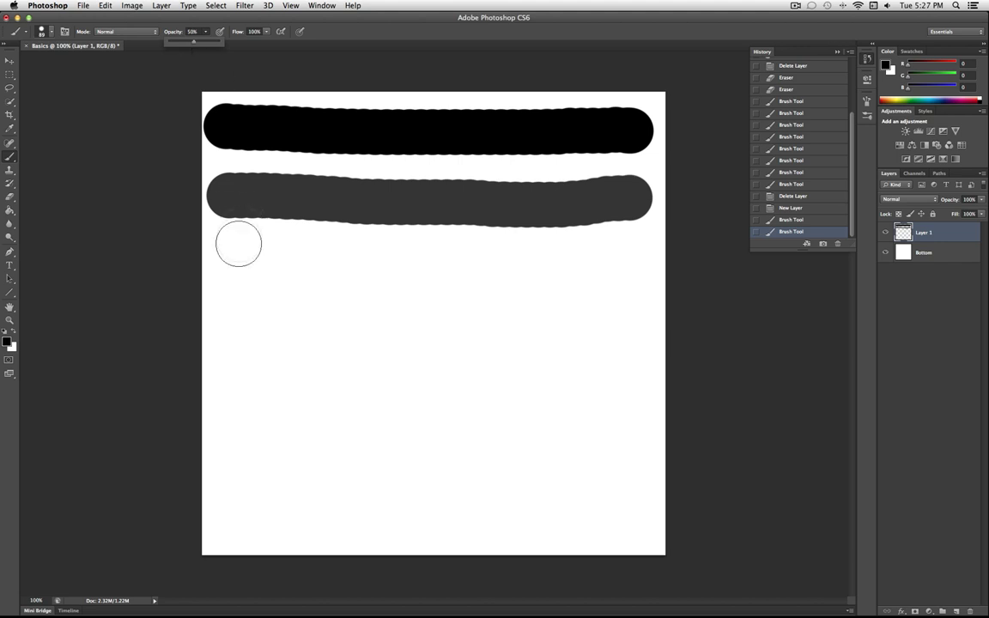
drag(230, 276, 641, 281)
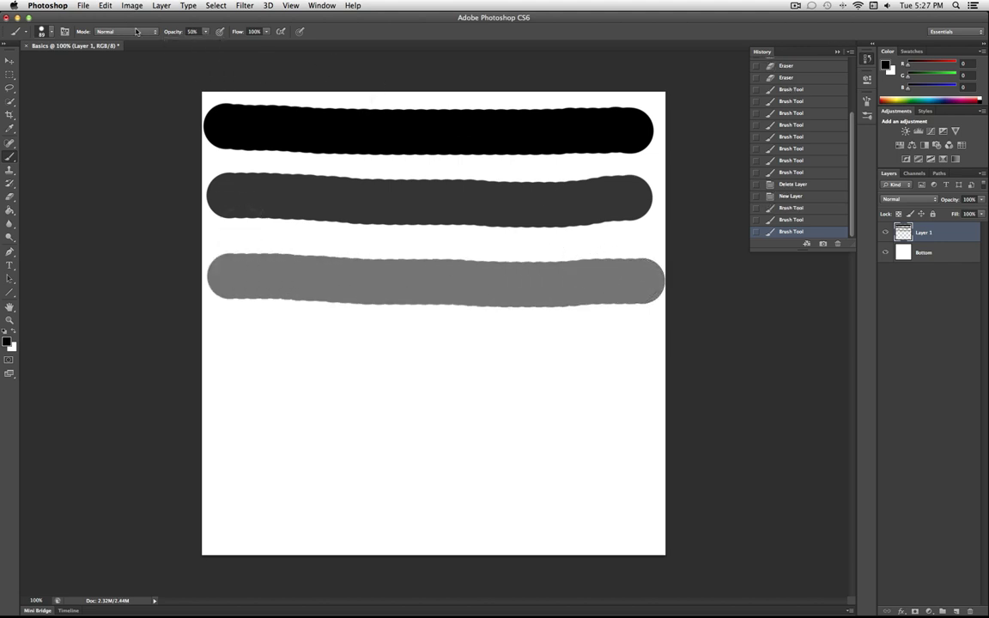
Lower the brush opacity further to paint a light grey fourth bar, and paint a barely visible fifth bar at 1% opacity.
click(205, 33)
mouse_move(232, 349)
mouse_down()
mouse_move(541, 365)
mouse_move(619, 355)
mouse_up()
drag(201, 49, 183, 45)
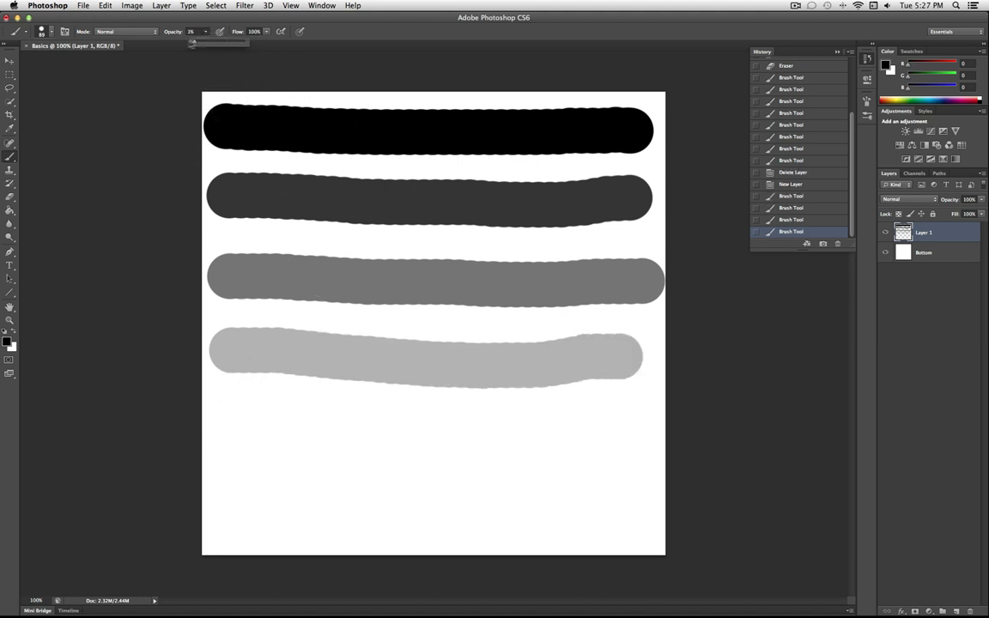
drag(232, 415, 642, 421)
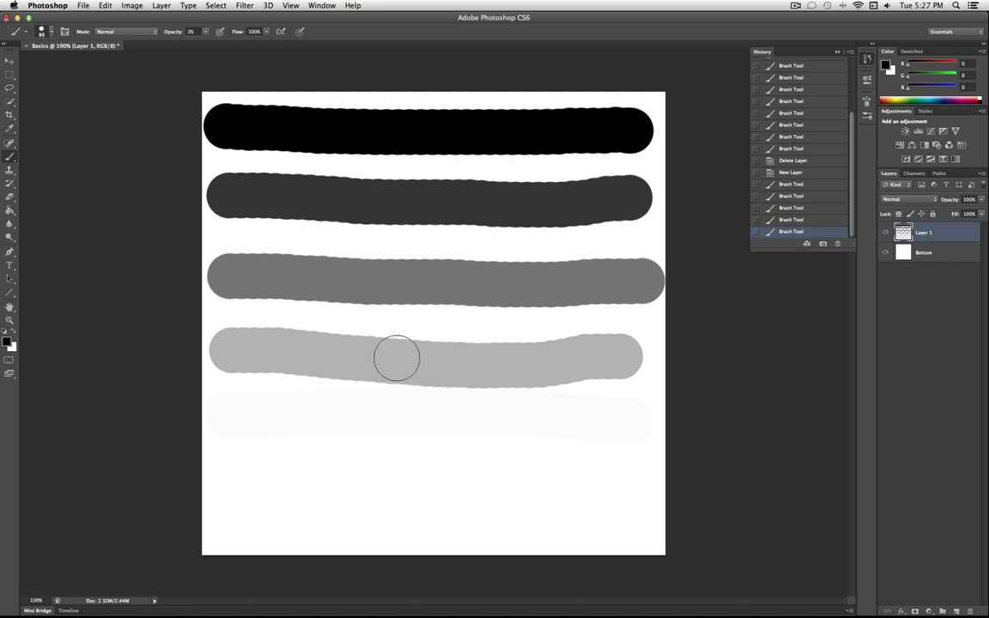
Set the brush opacity to 50% and hardness to 49%, and paint a soft-edged grey bar below the faint one.
click(48, 36)
click(204, 33)
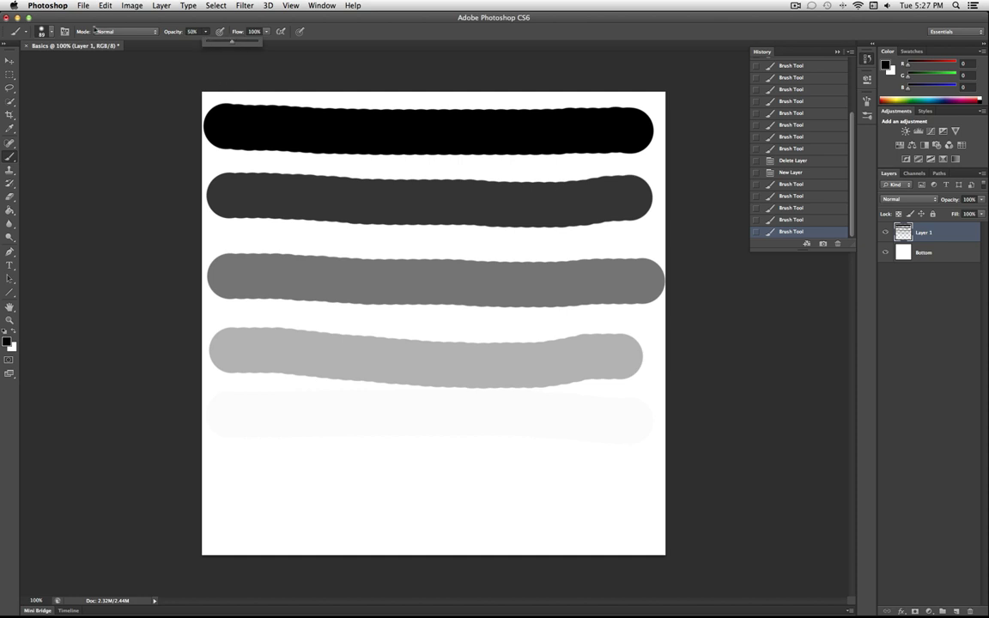
click(47, 37)
click(47, 36)
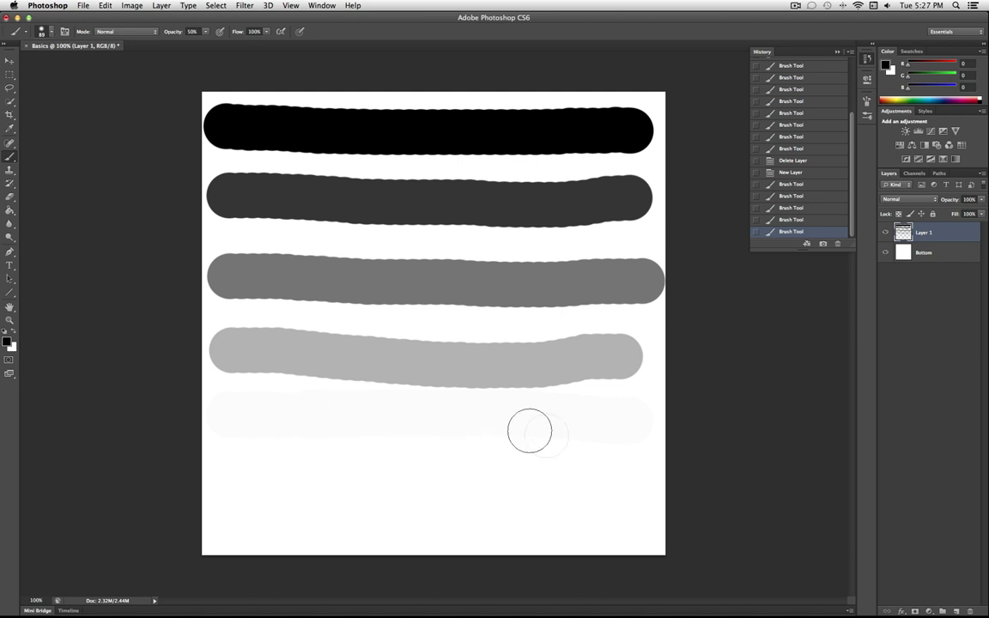
drag(624, 474, 230, 474)
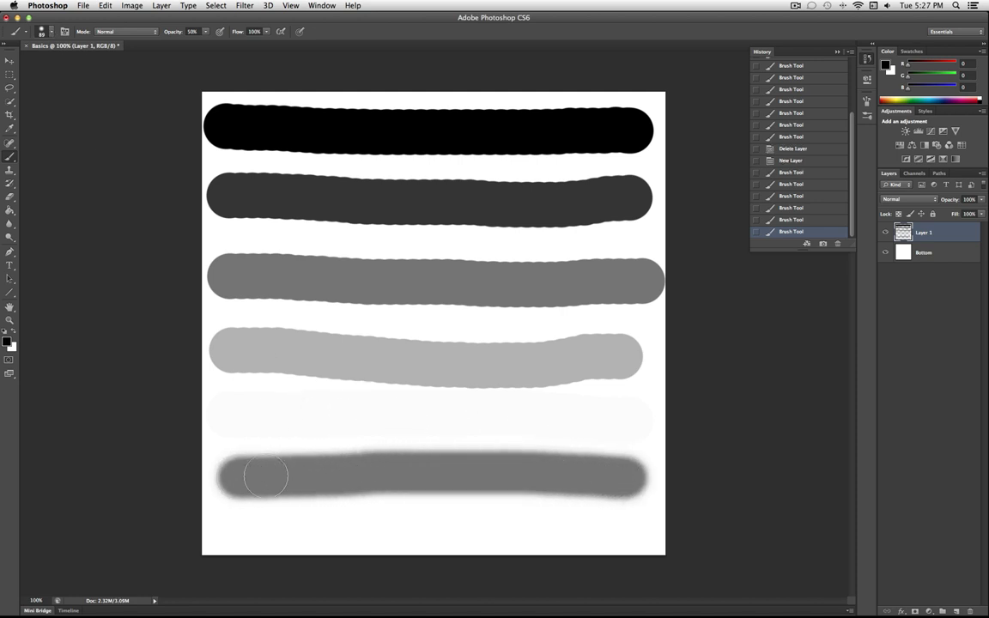
click(203, 33)
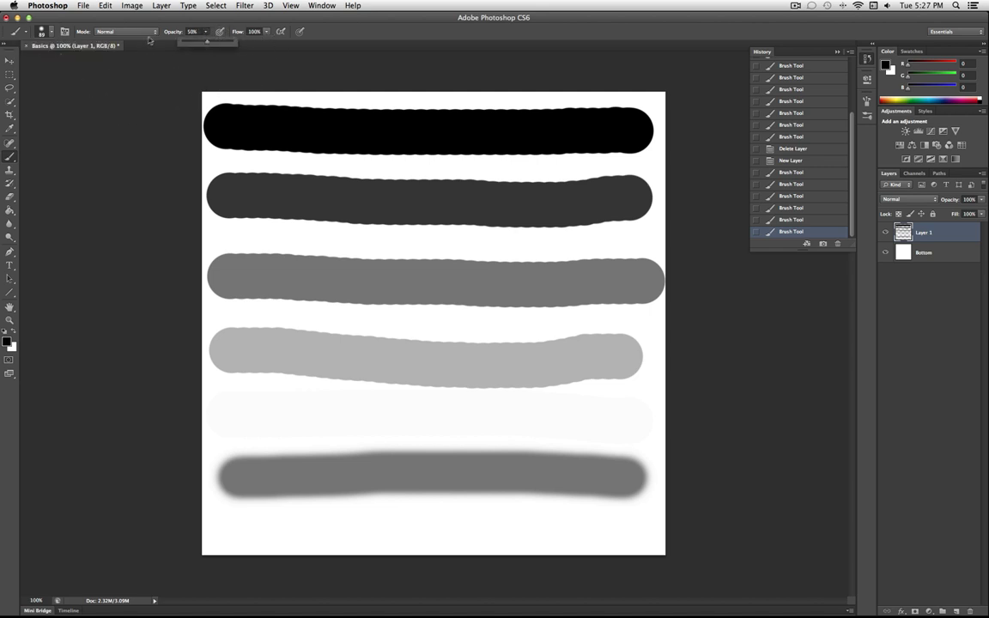
click(50, 32)
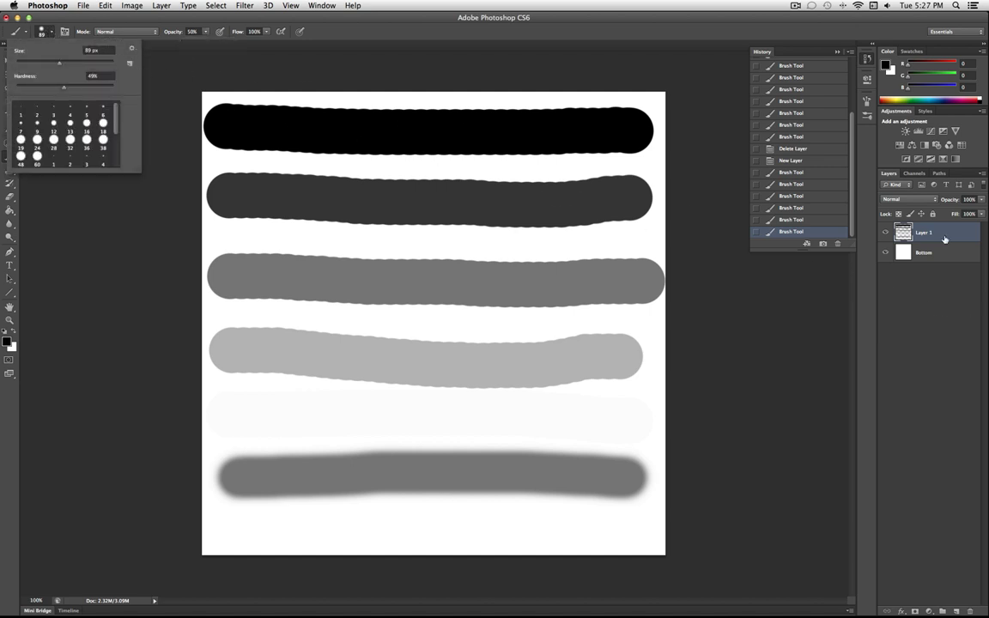
key(Return)
Delete the layer holding the opacity bars and create a new empty layer above Bottom with the default settings.
drag(928, 249, 970, 610)
click(168, 6)
click(157, 6)
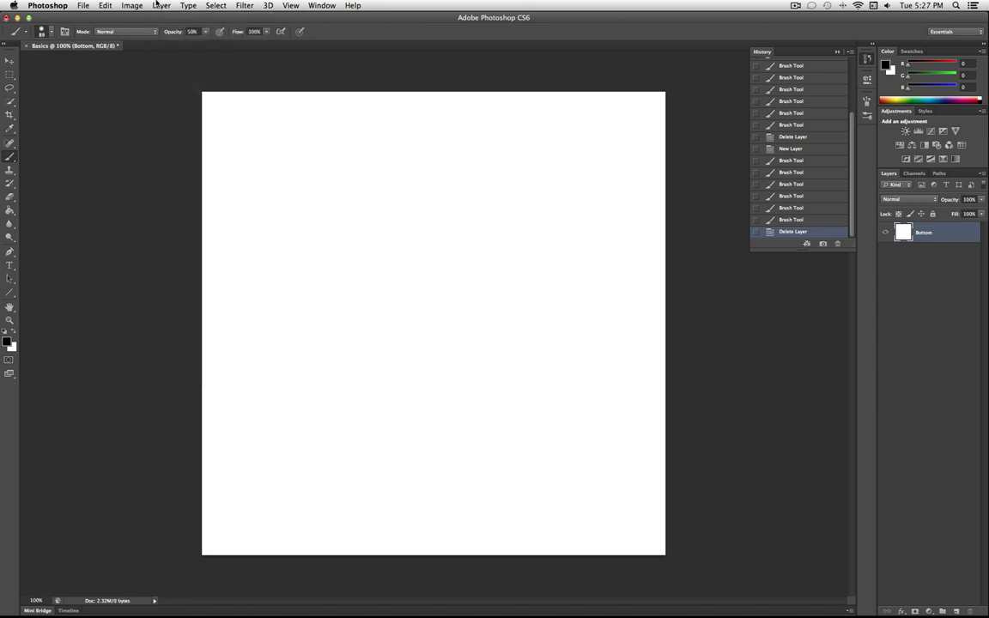
key(super+shift+n)
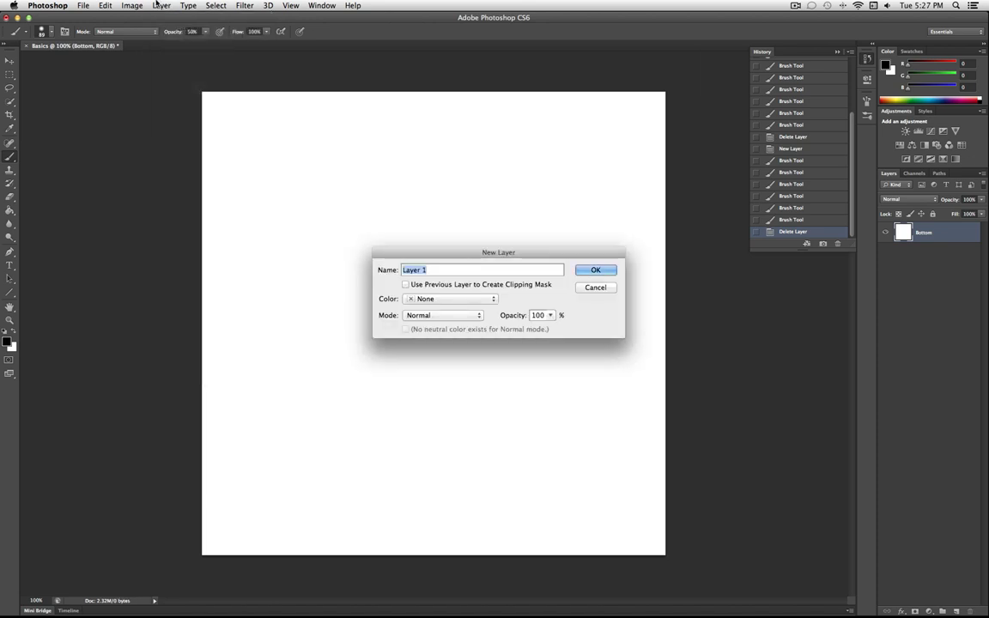
key(Return)
click(161, 5)
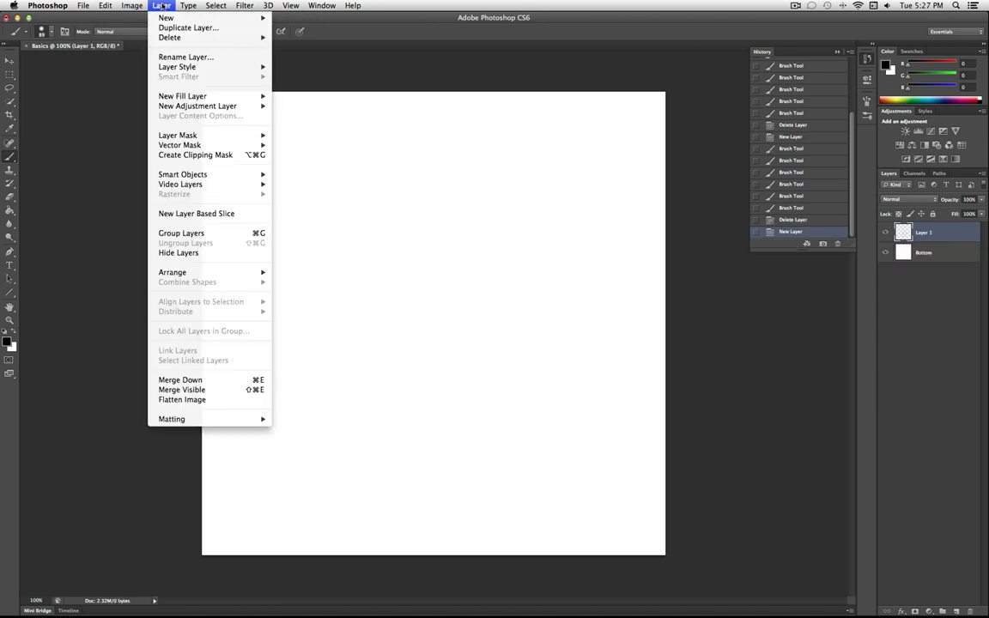
click(146, 4)
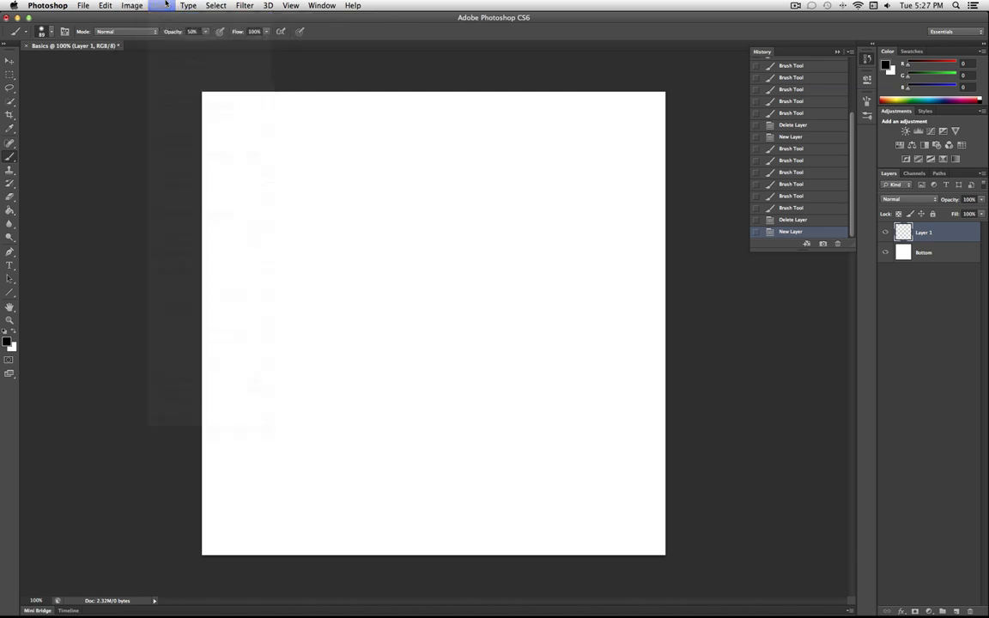
Set the brush opacity to 100% and paint a soft-edged black bar across the upper part of the canvas.
key(0)
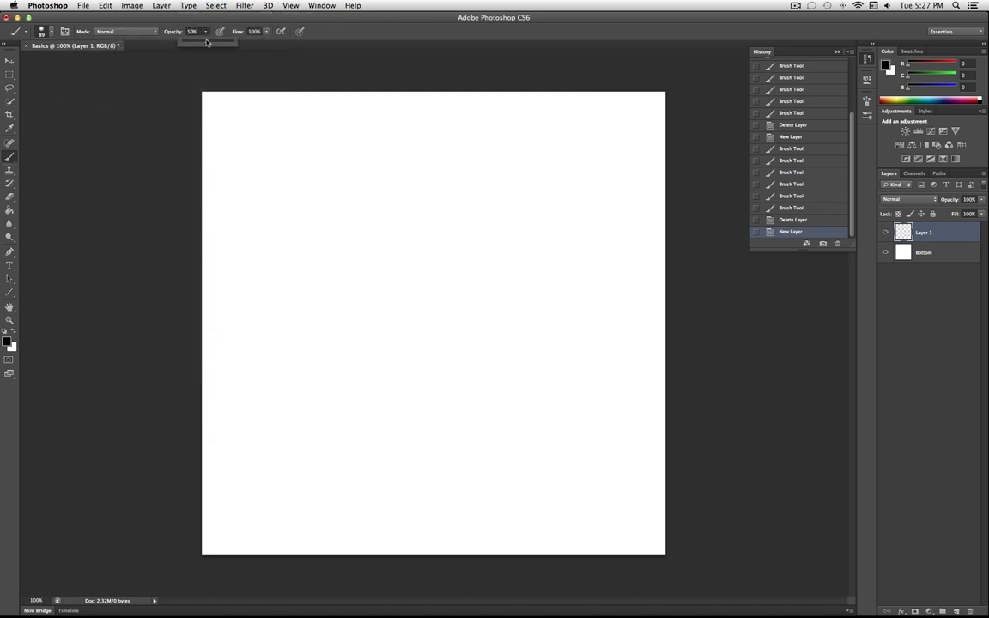
click(226, 140)
drag(231, 141, 630, 150)
Paint a second bar below the first at reduced brush flow, and a third bar at 53% flow.
click(267, 33)
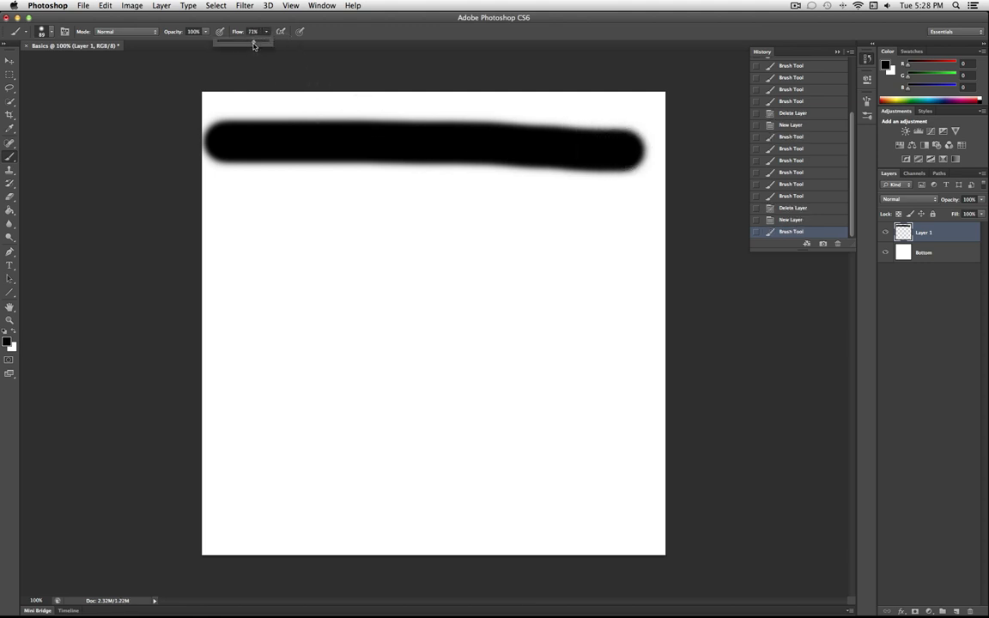
drag(233, 213, 616, 217)
click(265, 31)
mouse_move(236, 293)
mouse_down()
mouse_move(546, 295)
mouse_move(597, 285)
mouse_up()
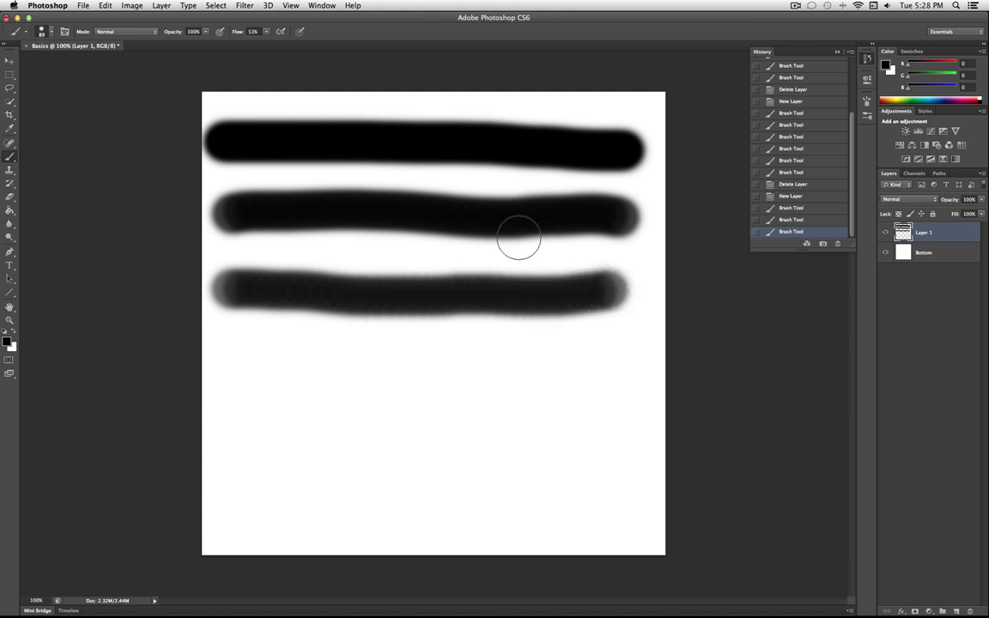
Paint a fourth bar at 20% brush flow and a very faint fifth bar below it at 1% flow.
click(267, 33)
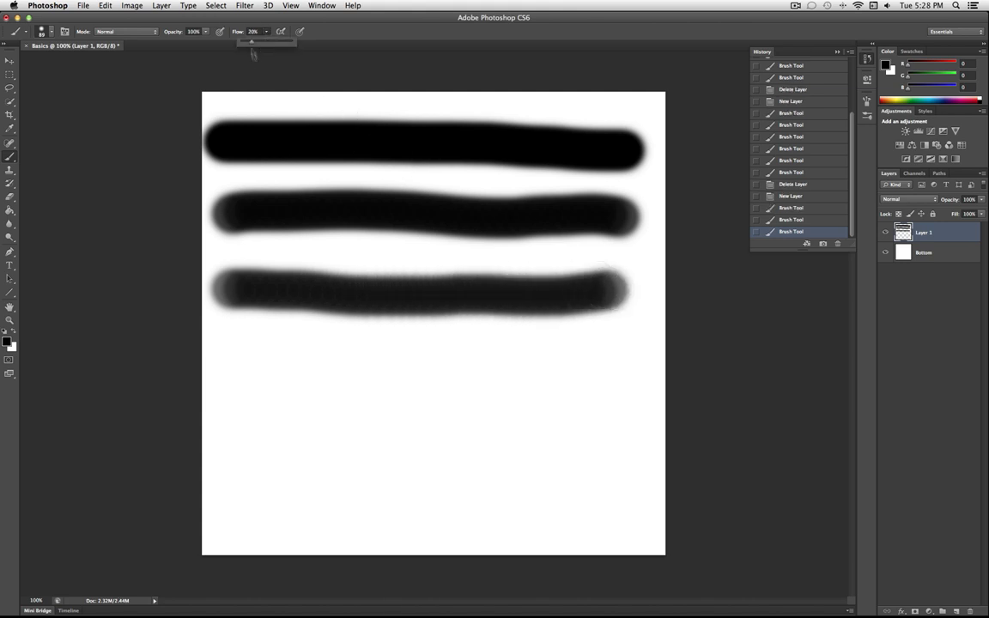
drag(236, 368, 614, 372)
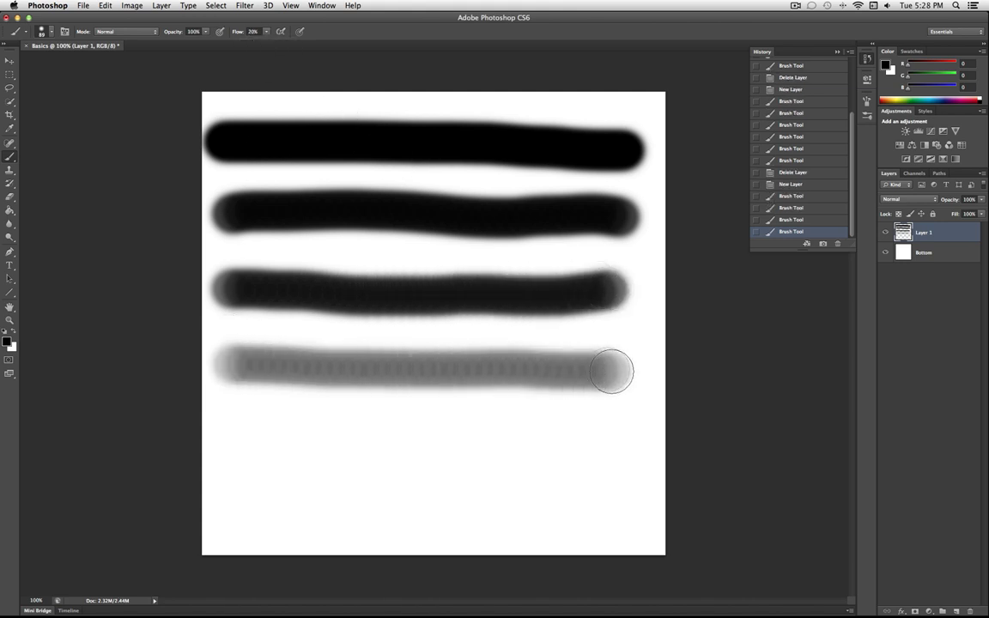
click(267, 34)
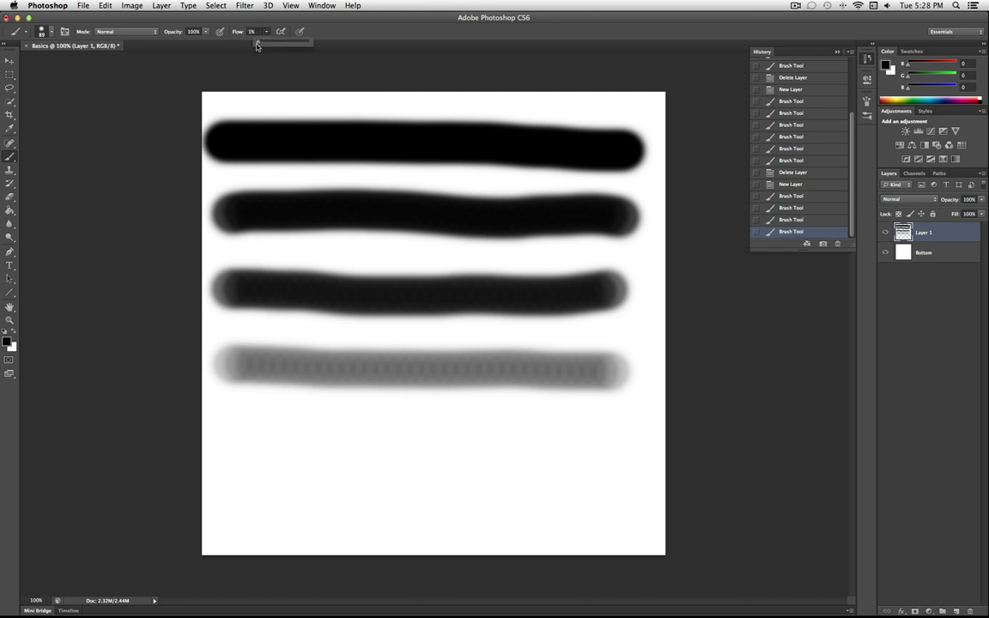
mouse_move(230, 429)
mouse_down()
mouse_move(386, 436)
mouse_move(624, 429)
mouse_up()
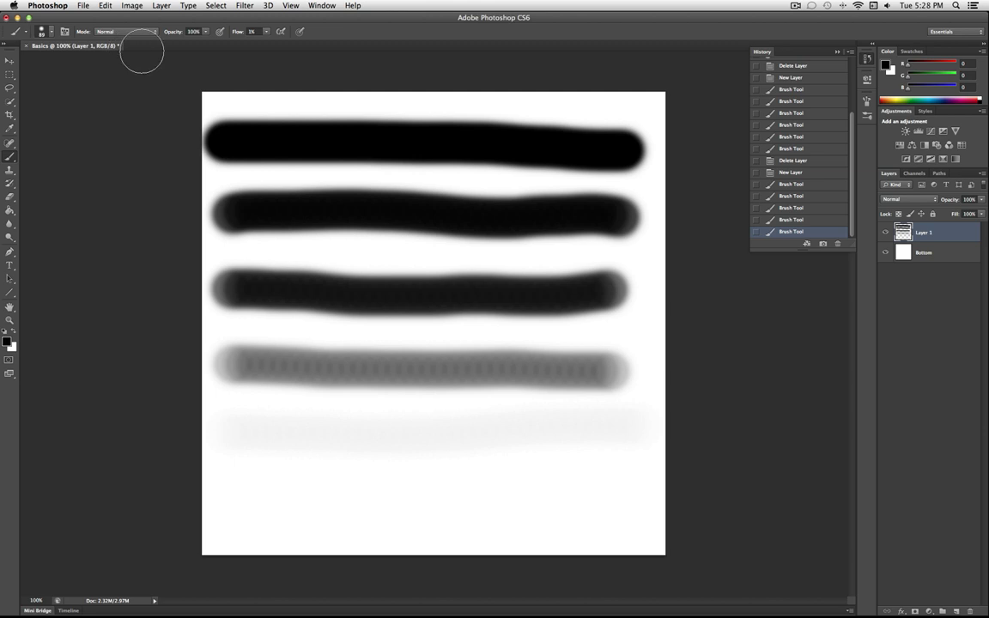
With the brush hardness at 100%, paint a bar at 25% flow near the canvas's lower edge and a solid black bar above it at 100% flow.
click(48, 31)
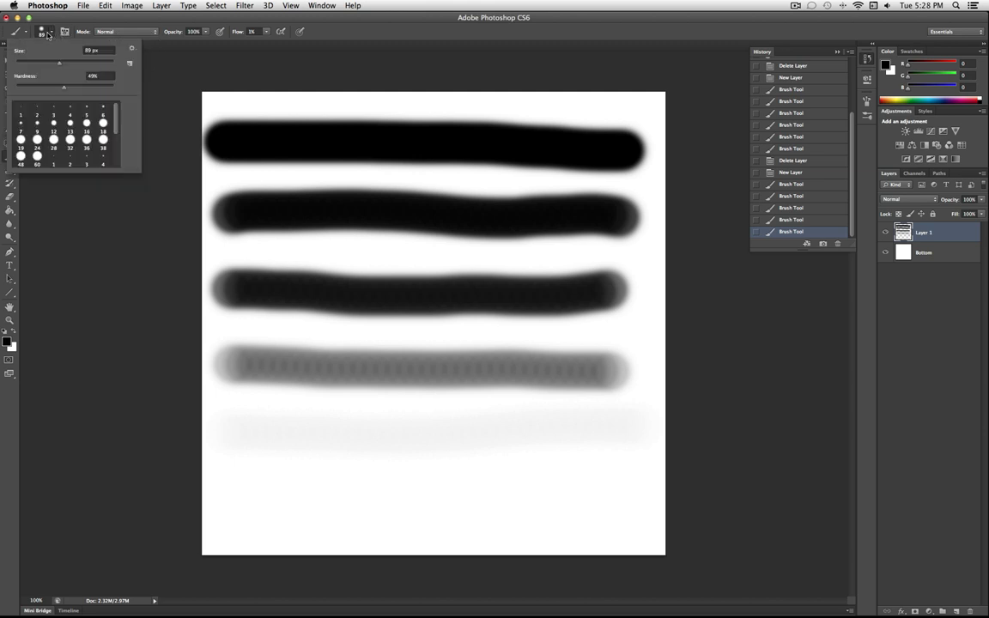
text(100)
key(Return)
drag(266, 32, 281, 44)
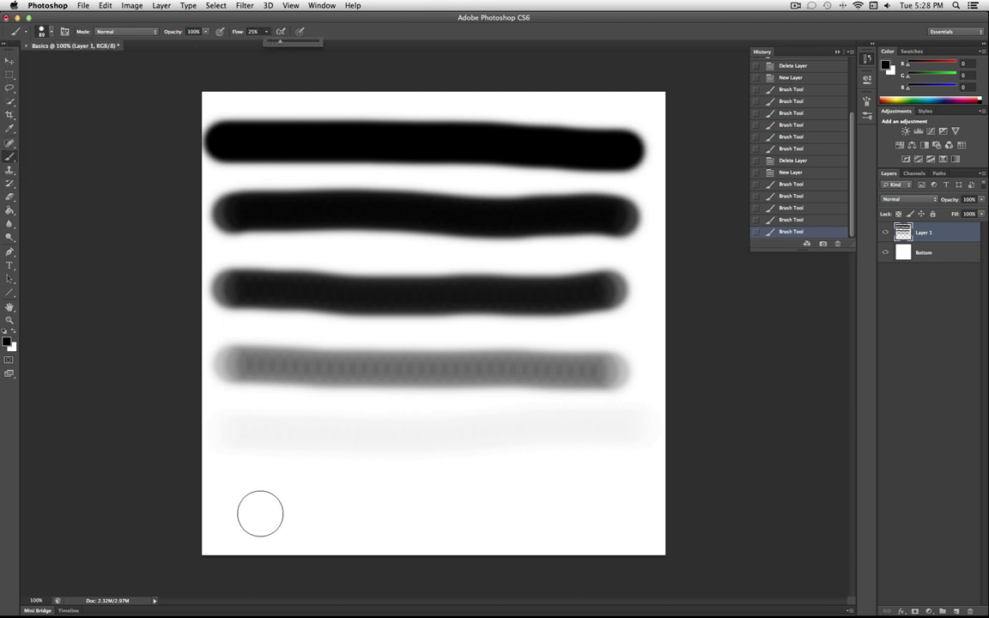
mouse_move(233, 485)
mouse_down()
mouse_move(332, 494)
mouse_move(632, 474)
mouse_up()
drag(266, 32, 309, 47)
drag(227, 427, 630, 402)
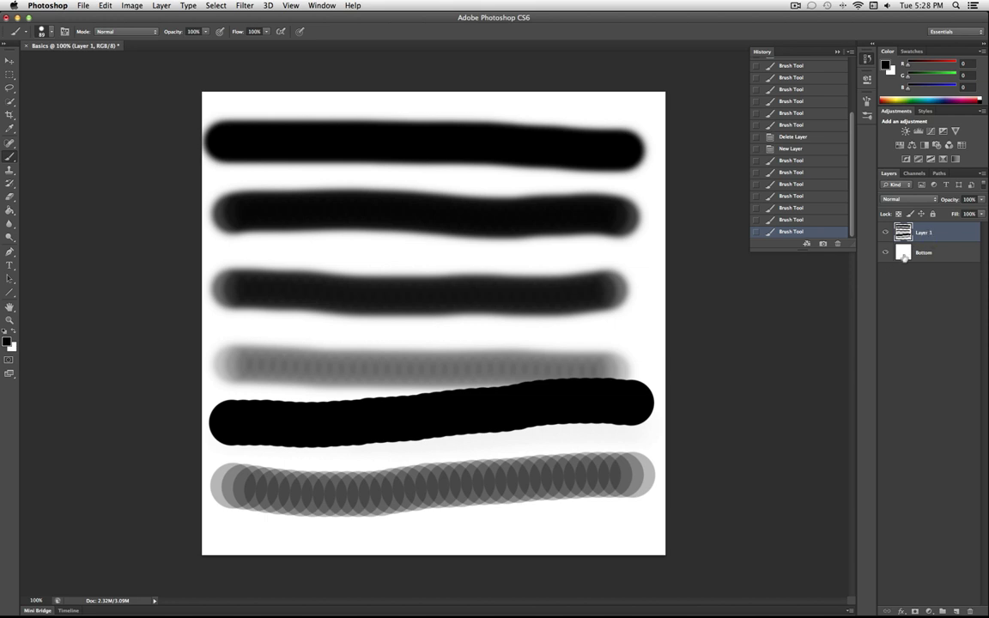
Save the document to the Desktop as Basics1.psd in Photoshop format with layers and Maximize Compatibility kept on.
click(83, 6)
click(127, 127)
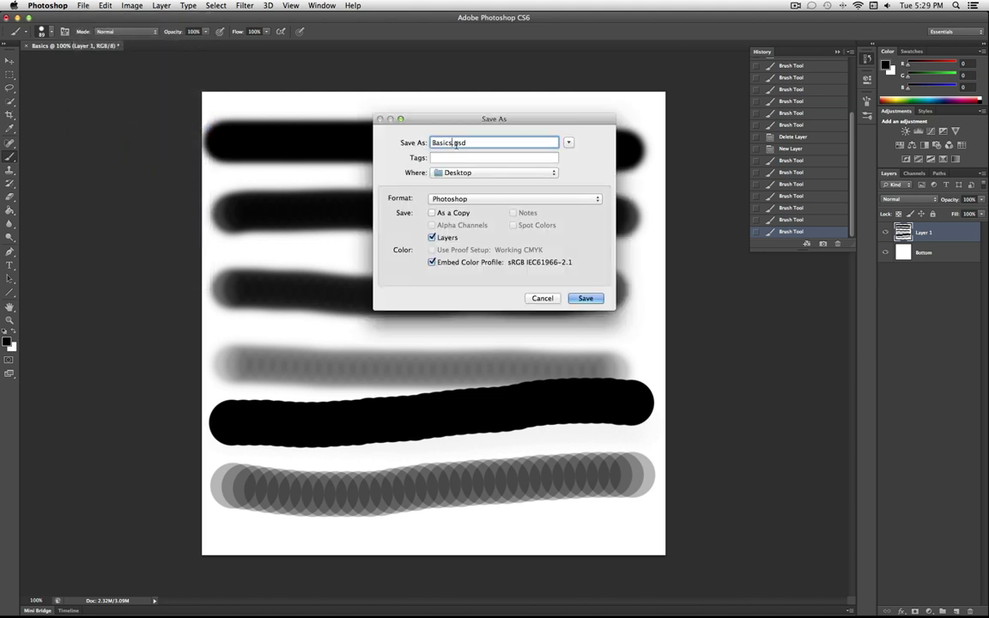
text(1)
click(506, 198)
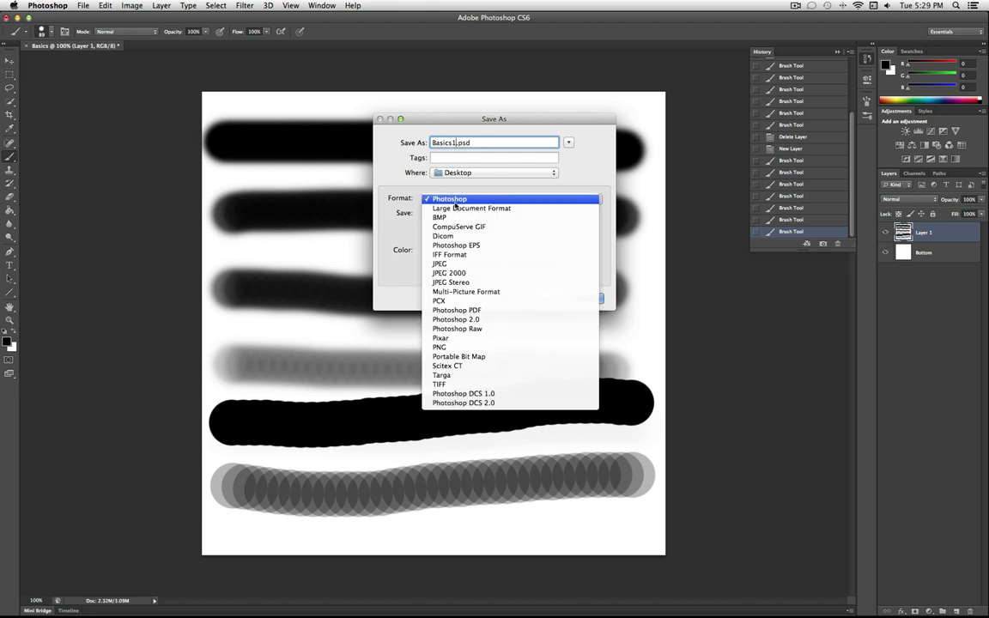
click(459, 199)
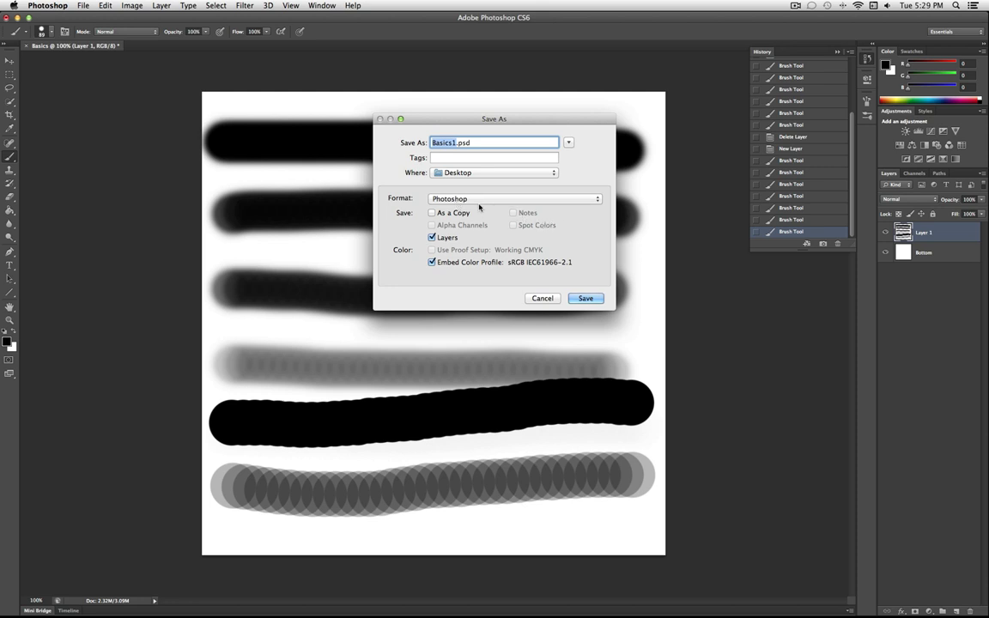
click(477, 200)
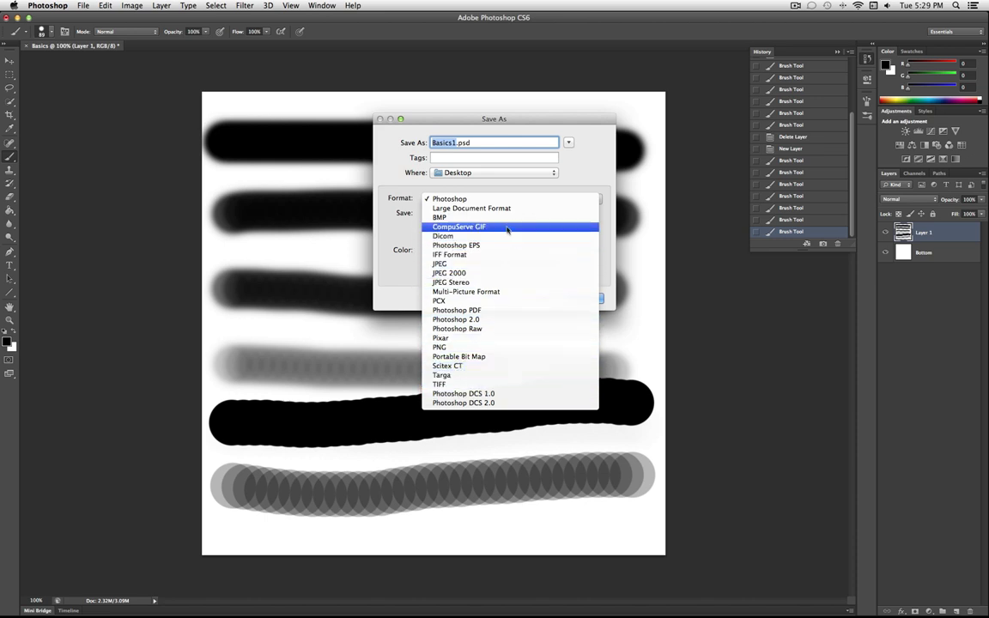
click(479, 199)
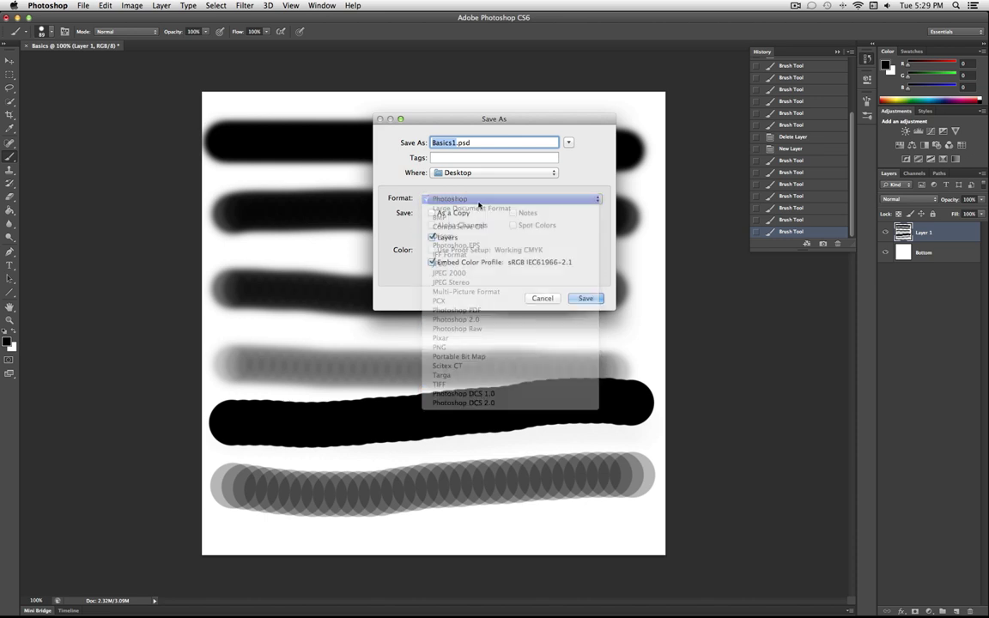
click(592, 298)
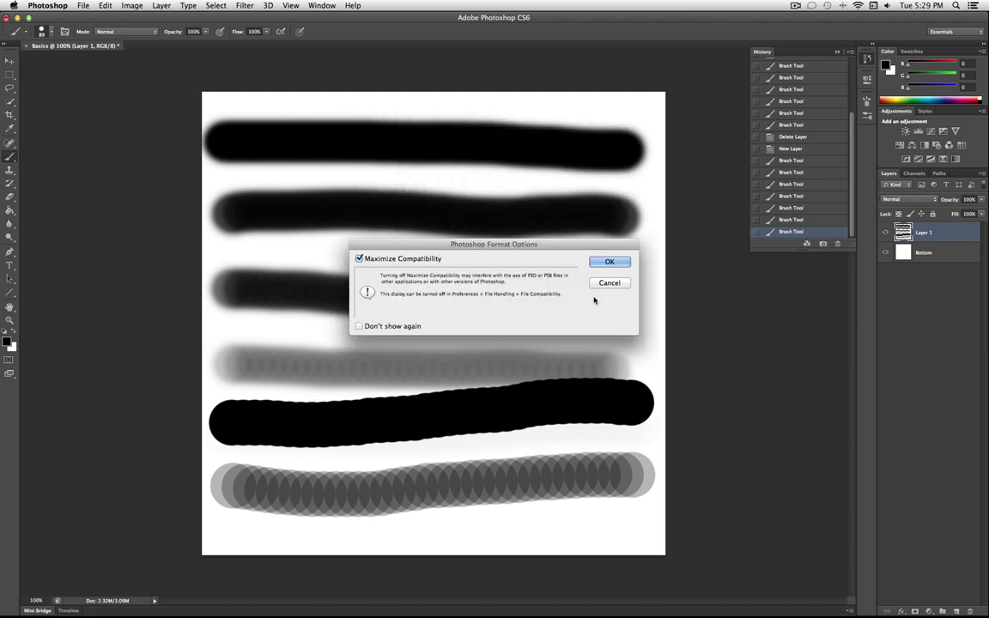
click(608, 262)
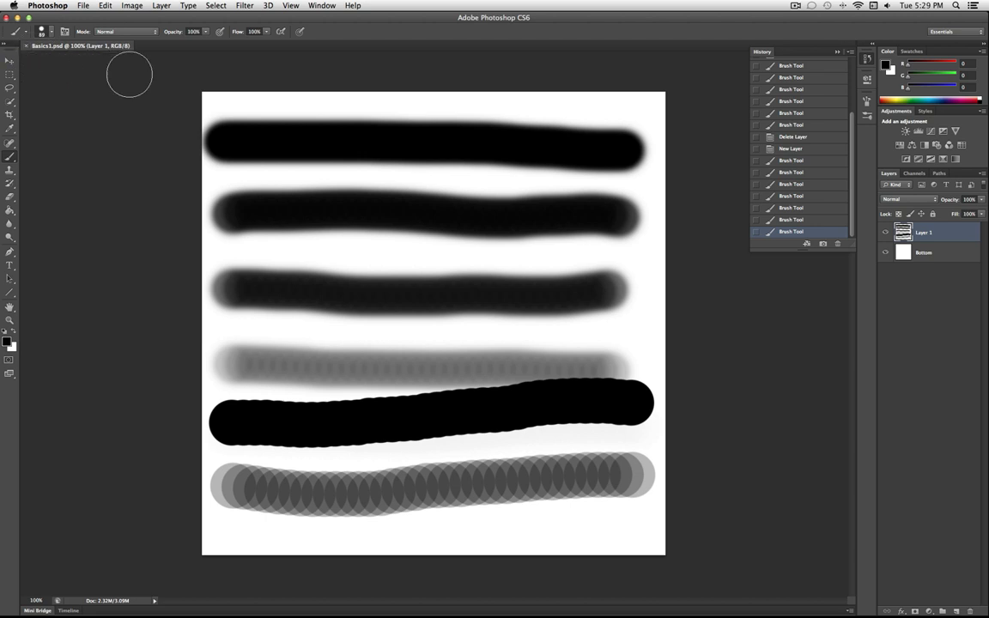
Open hairflip.jpg from the Desktop and view it at 100% zoom.
click(82, 6)
click(100, 28)
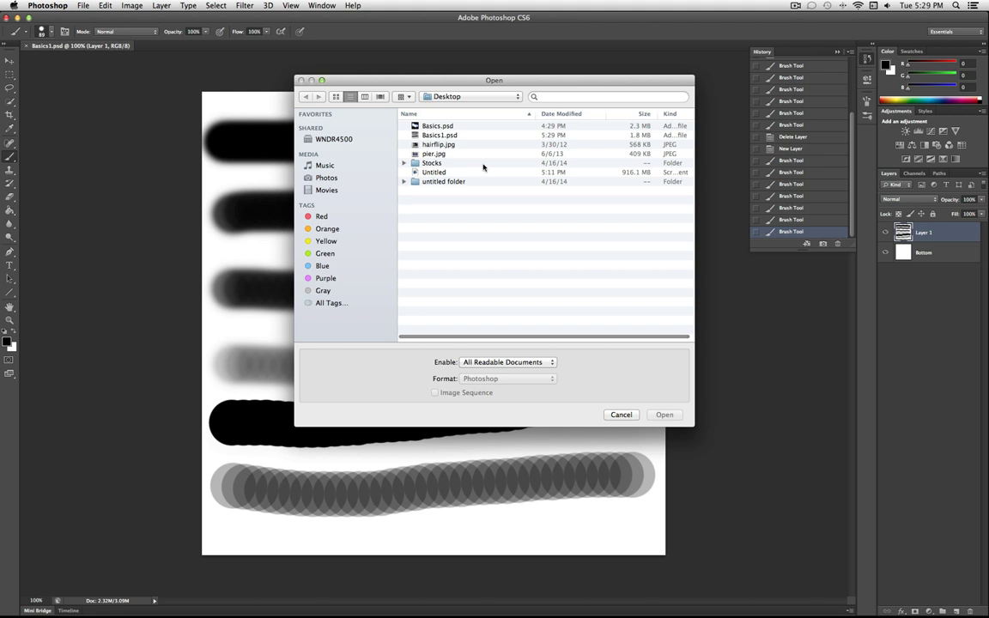
double_click(440, 144)
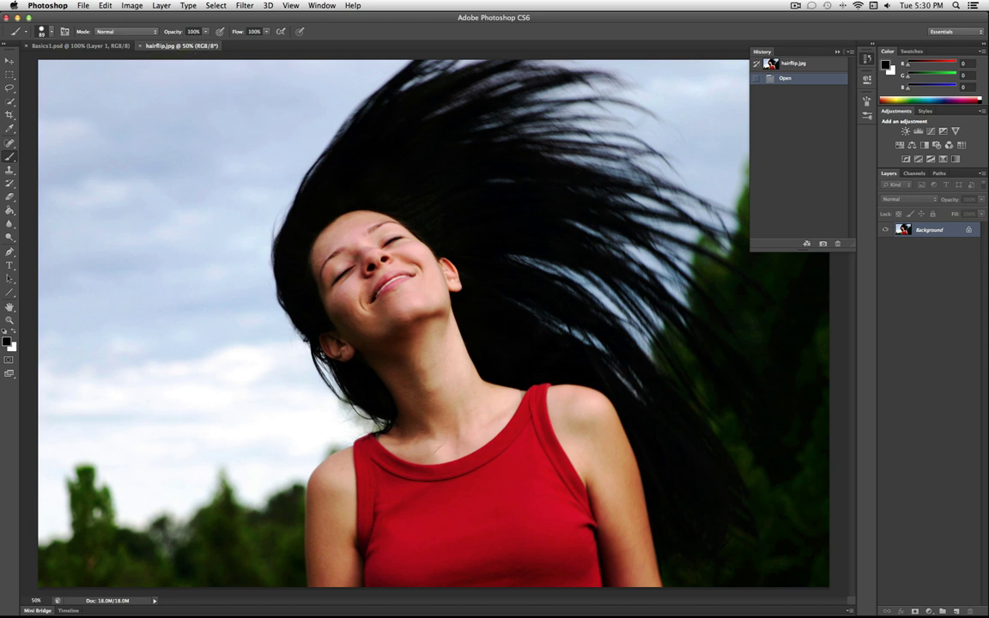
click(36, 601)
text(500)
text(10)
key(Return)
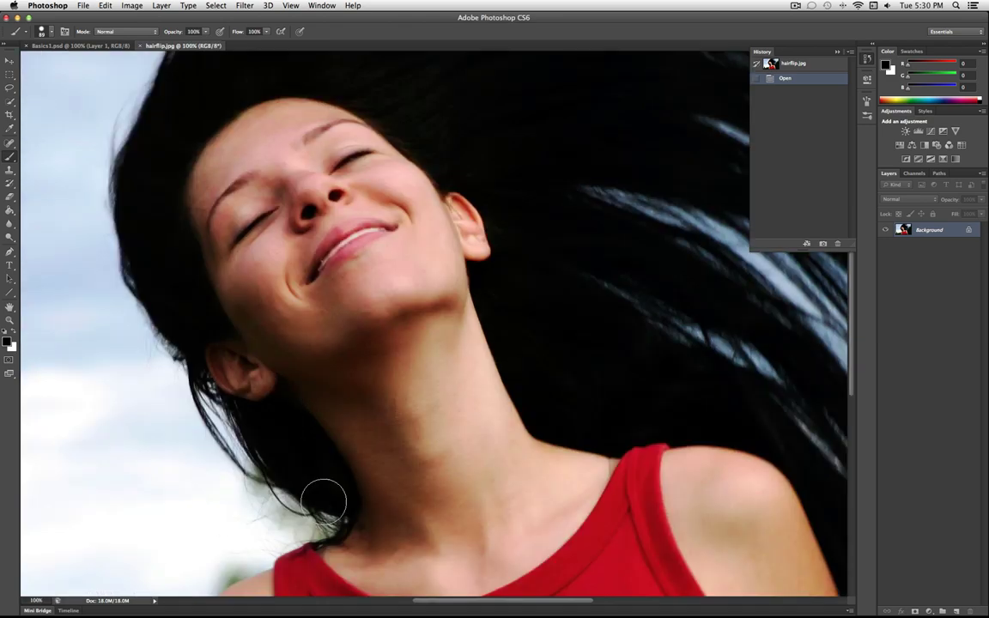
mouse_move(852, 390)
mouse_down()
mouse_move(857, 507)
mouse_move(857, 336)
mouse_move(867, 289)
mouse_move(861, 396)
mouse_up()
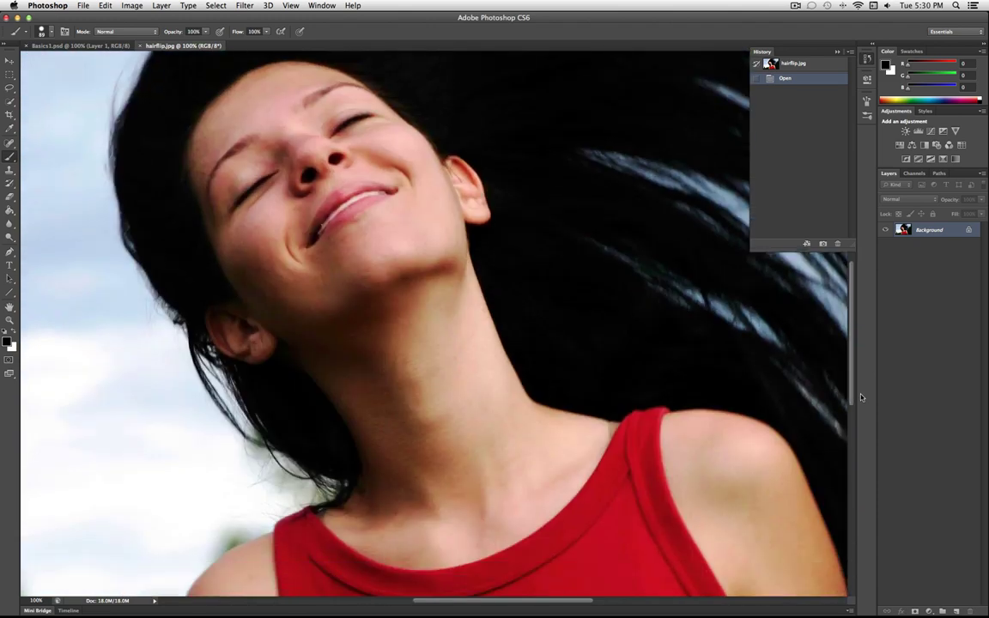
Resize the image to a width of 1200 pixels with proportions constrained and Bicubic Automatic resampling.
click(120, 5)
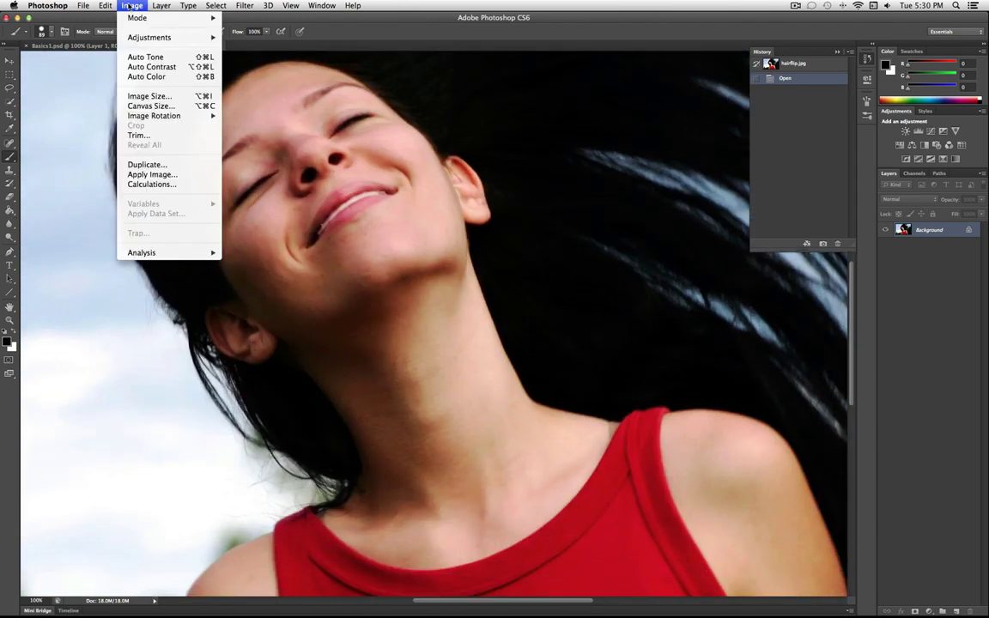
click(184, 97)
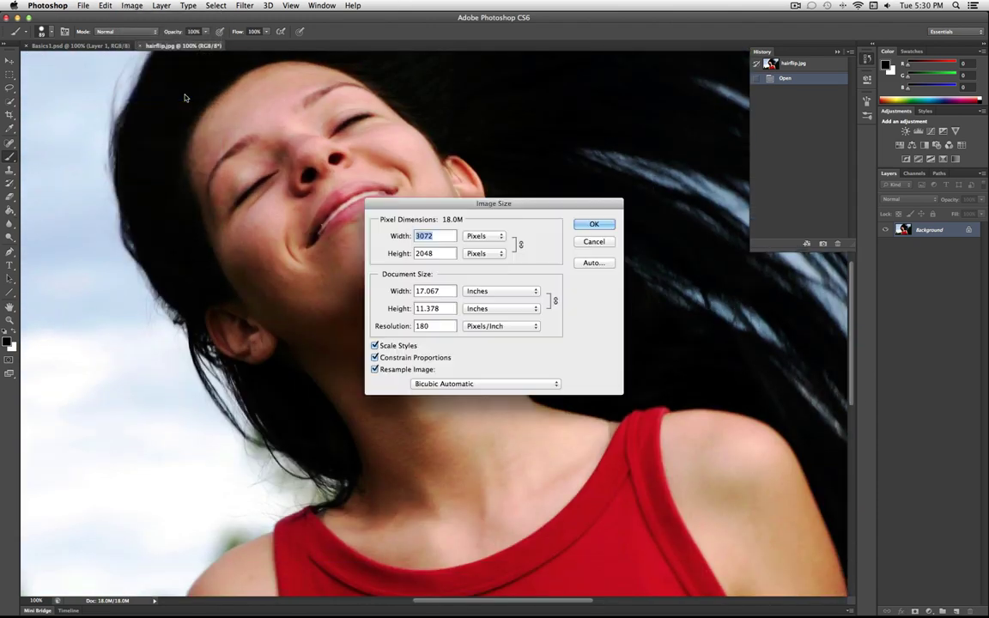
click(438, 235)
double_click(439, 235)
text(1200)
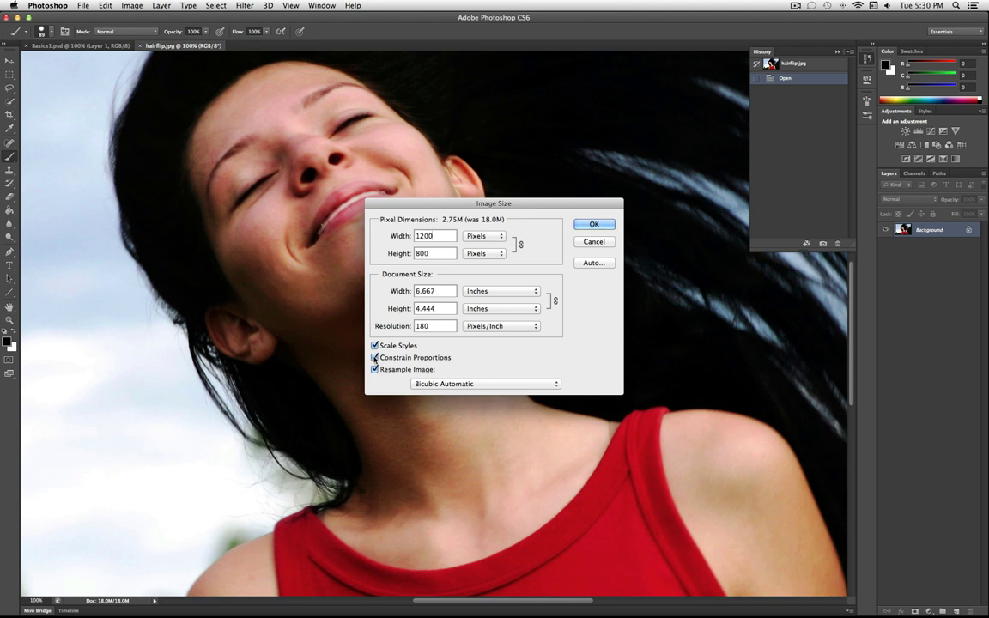
click(594, 225)
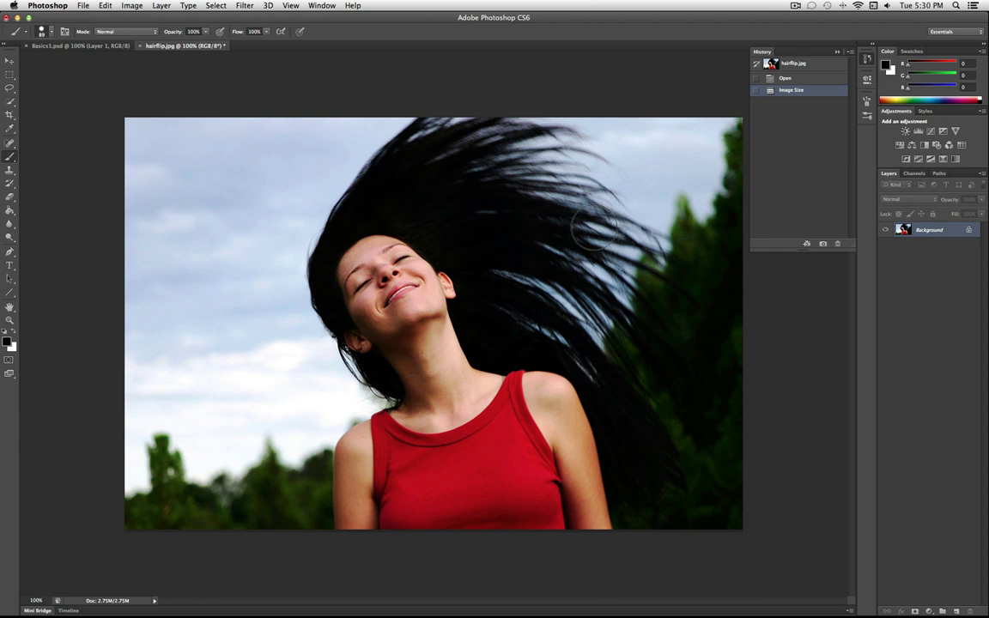
Duplicate the Background layer as Background copy, then make a further copy of that layer and delete the extra one.
right_click(928, 231)
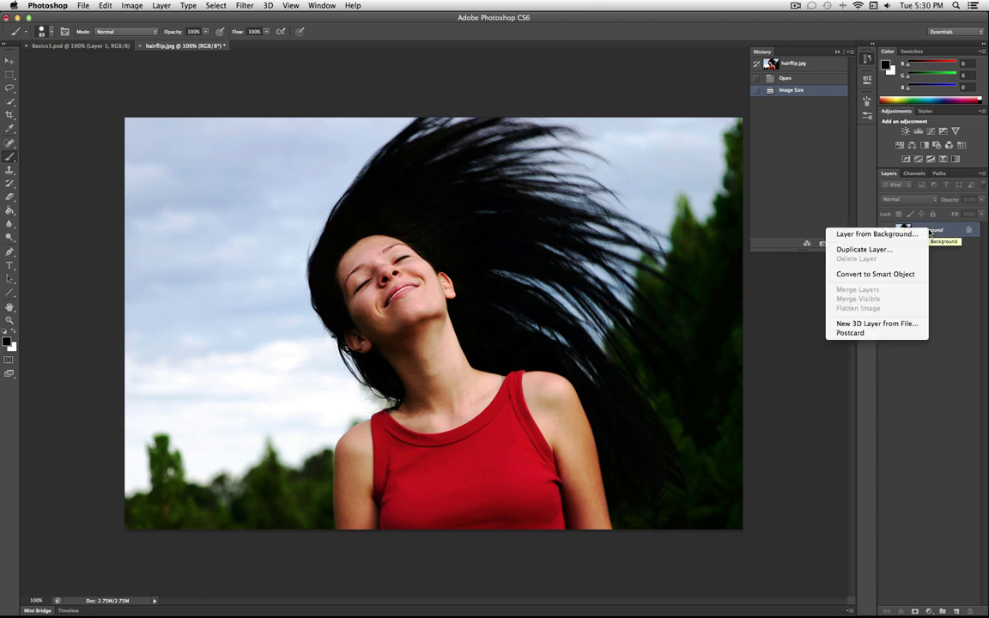
click(864, 249)
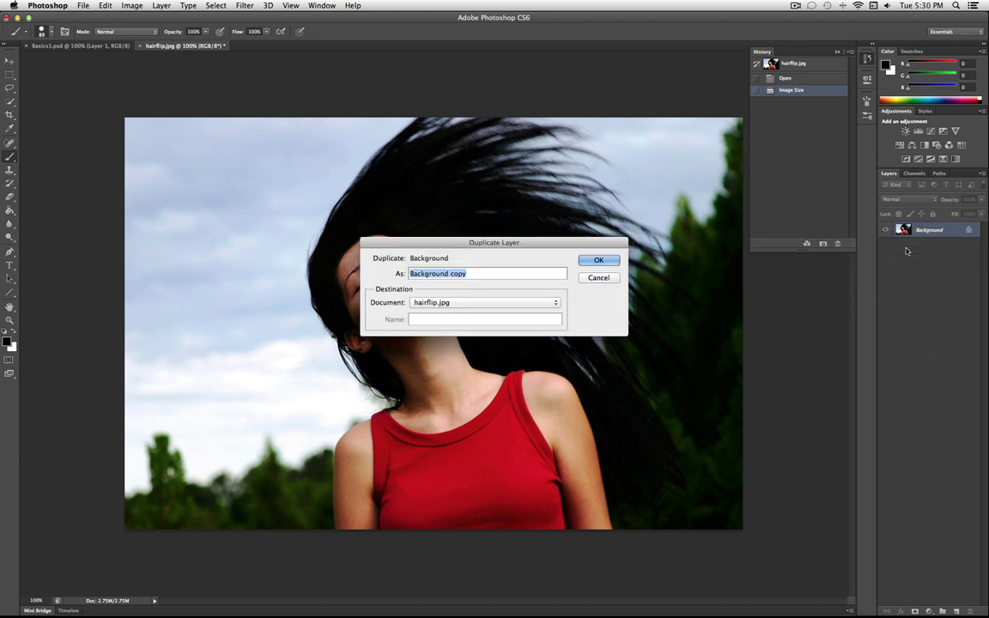
click(601, 258)
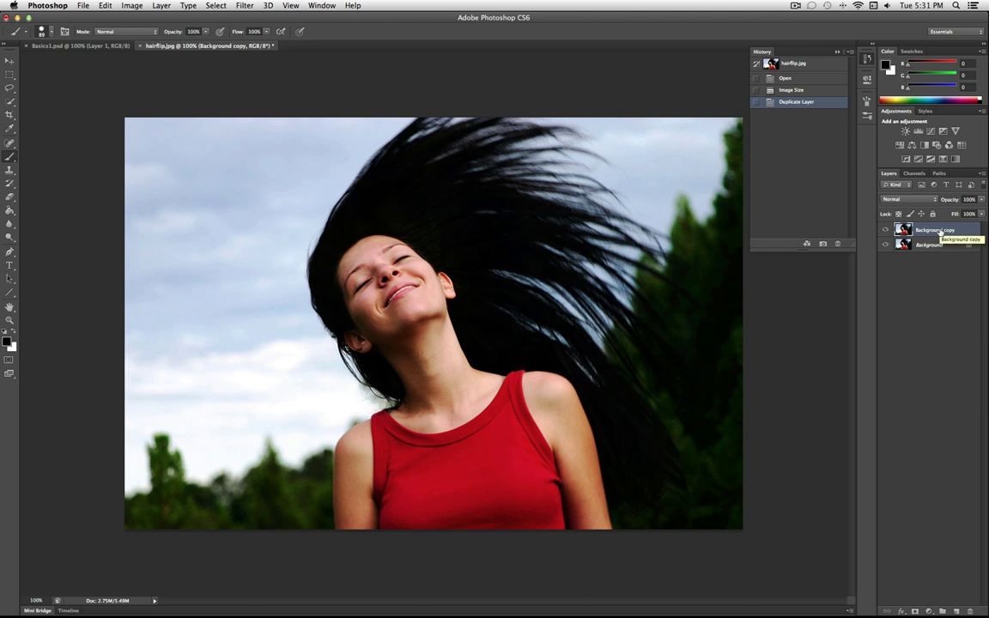
key(super+j)
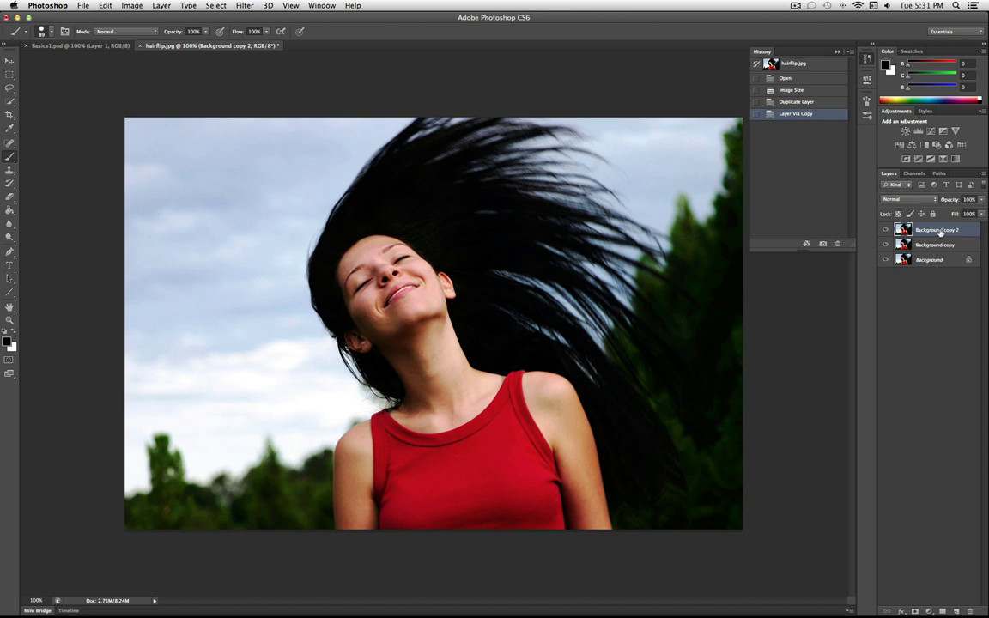
drag(939, 232, 969, 608)
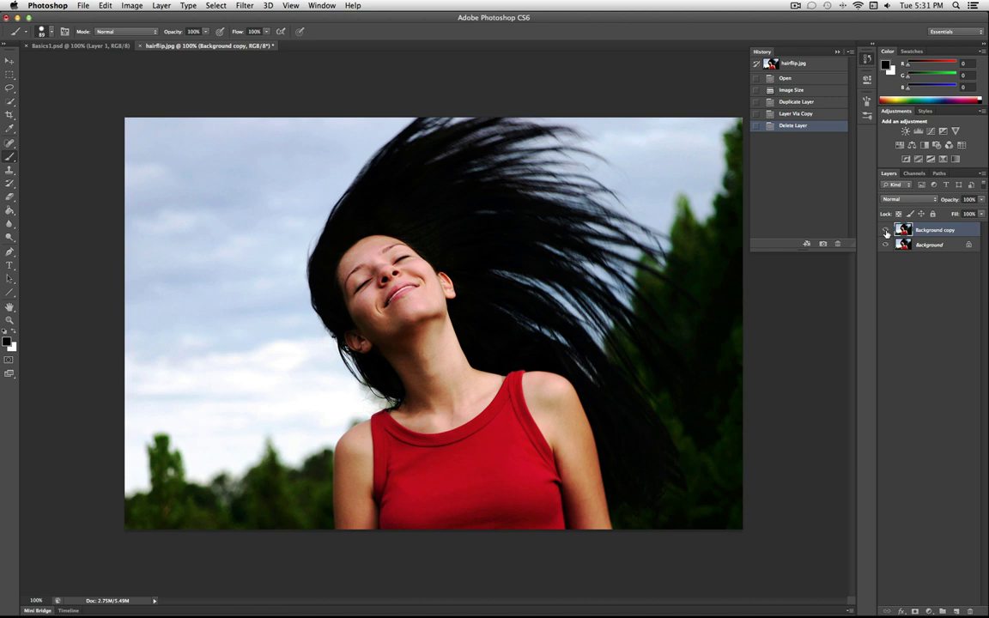
Set the Background copy layer's blend mode to Multiply and move the layer far to the left of the original figure.
click(915, 201)
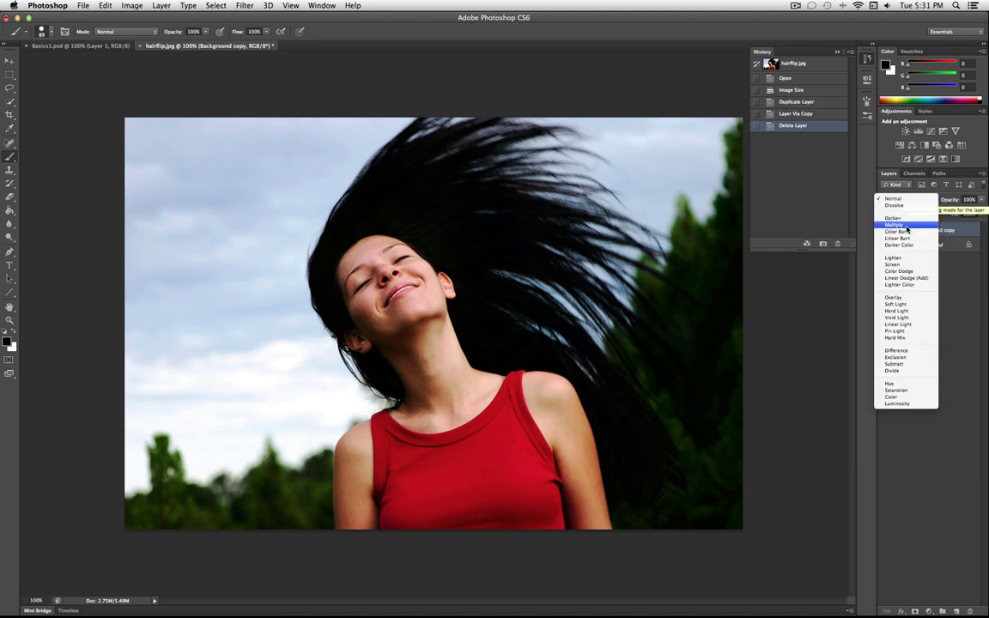
click(895, 224)
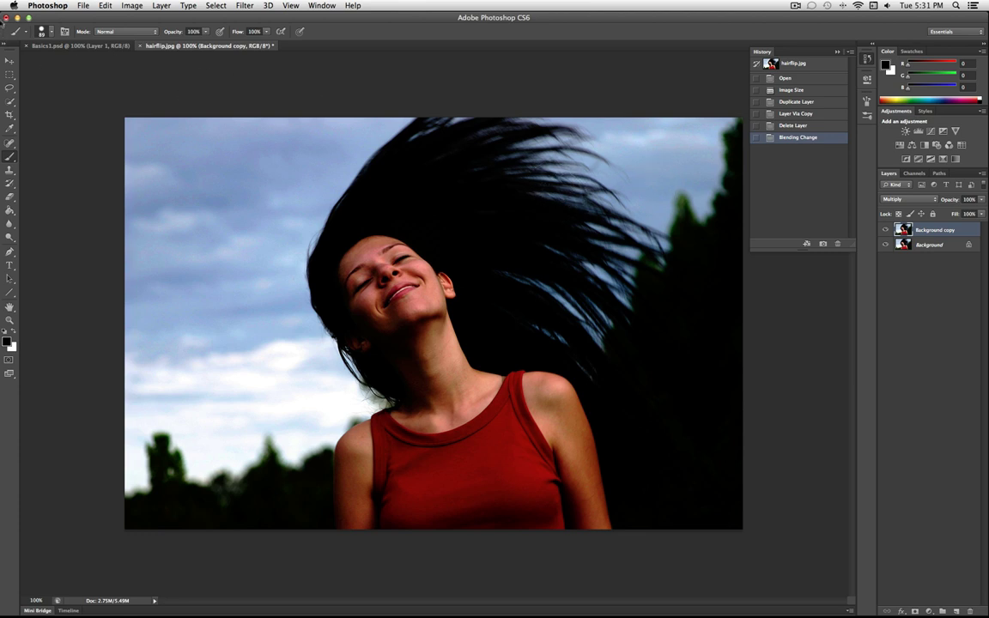
click(9, 62)
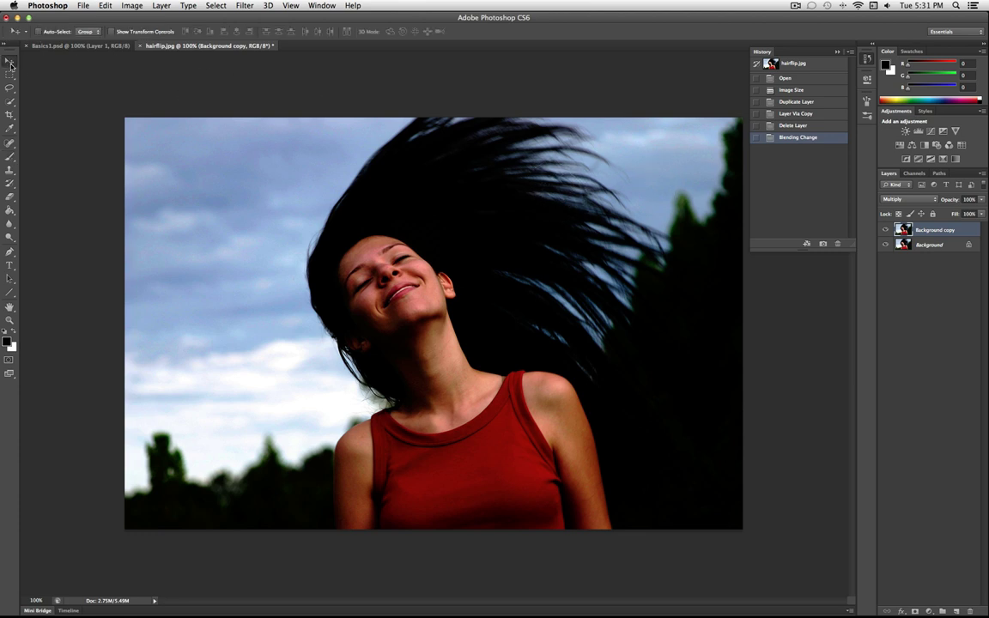
drag(559, 334, 358, 316)
mouse_move(243, 283)
mouse_down()
mouse_move(256, 309)
mouse_move(237, 298)
mouse_up()
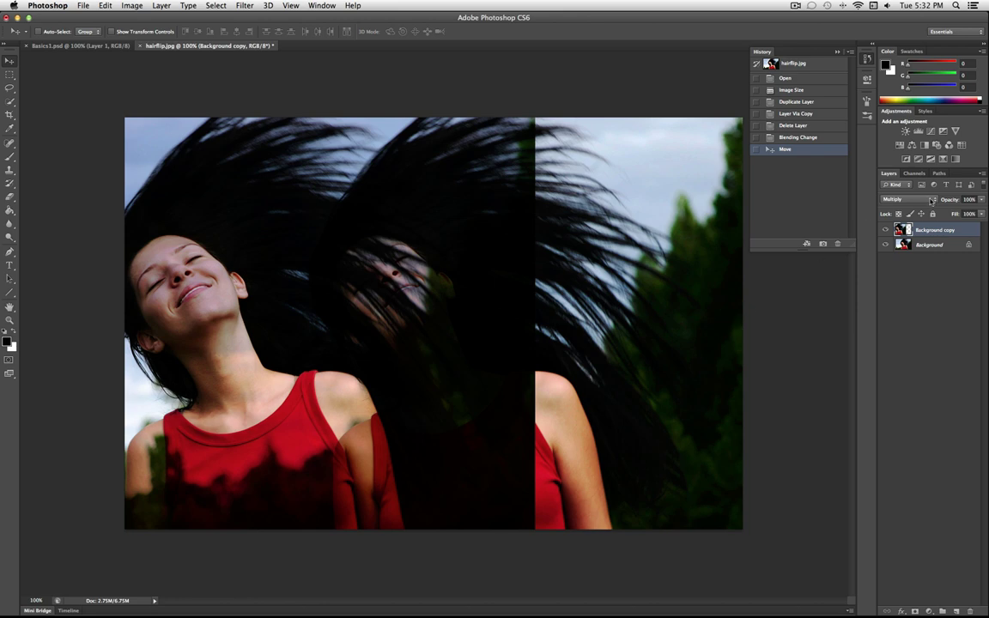
Change the Background copy layer's blend mode to Screen and move it back right until the two figures partly overlap.
click(933, 199)
click(910, 217)
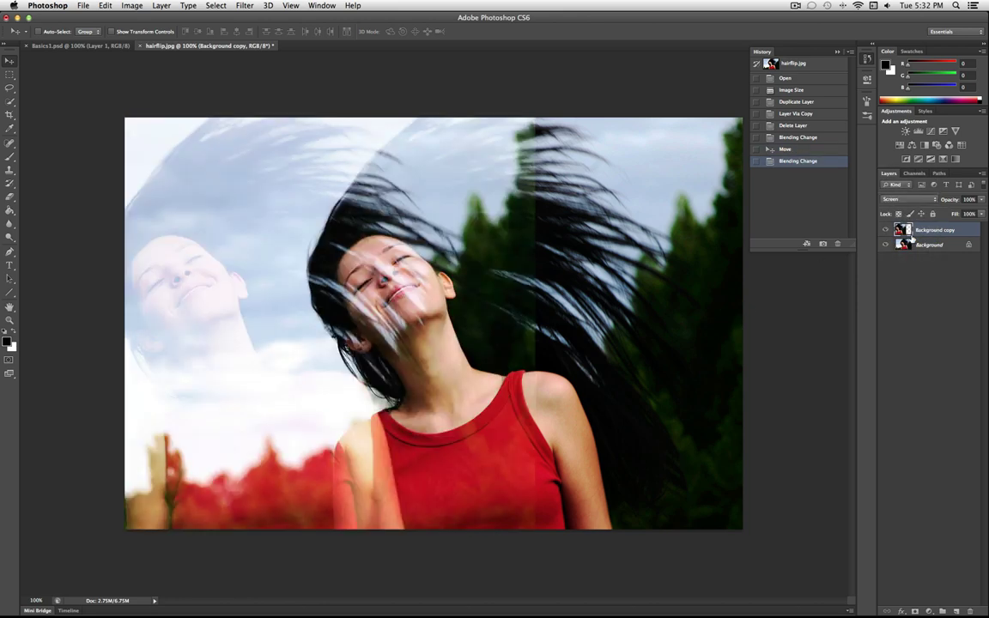
drag(329, 349, 455, 353)
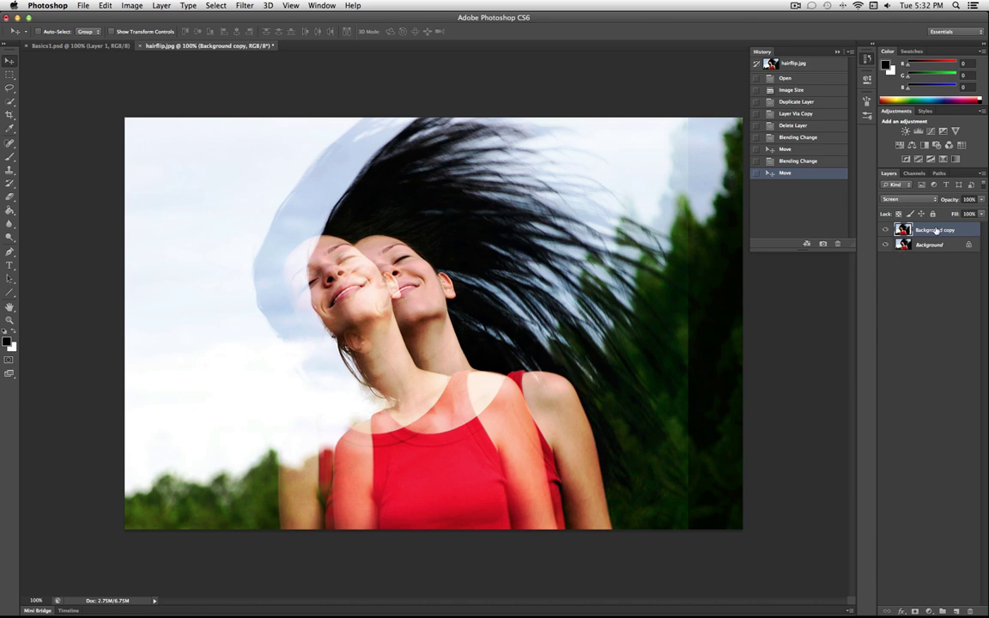
drag(476, 318, 437, 349)
drag(329, 314, 367, 314)
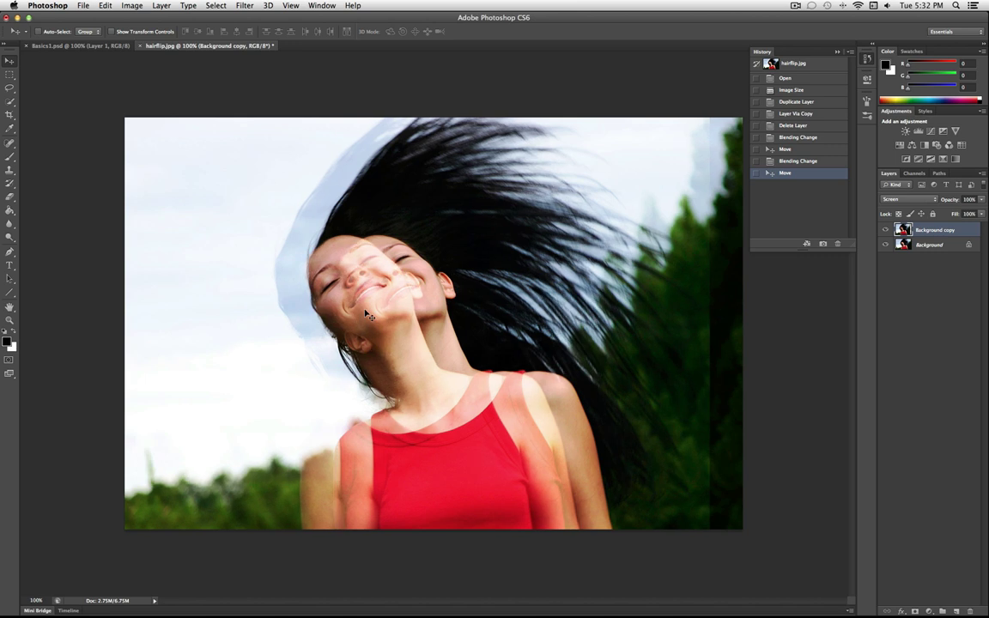
Change the Background copy layer's blend mode to Overlay and move it until it nearly lines up with the original.
click(906, 200)
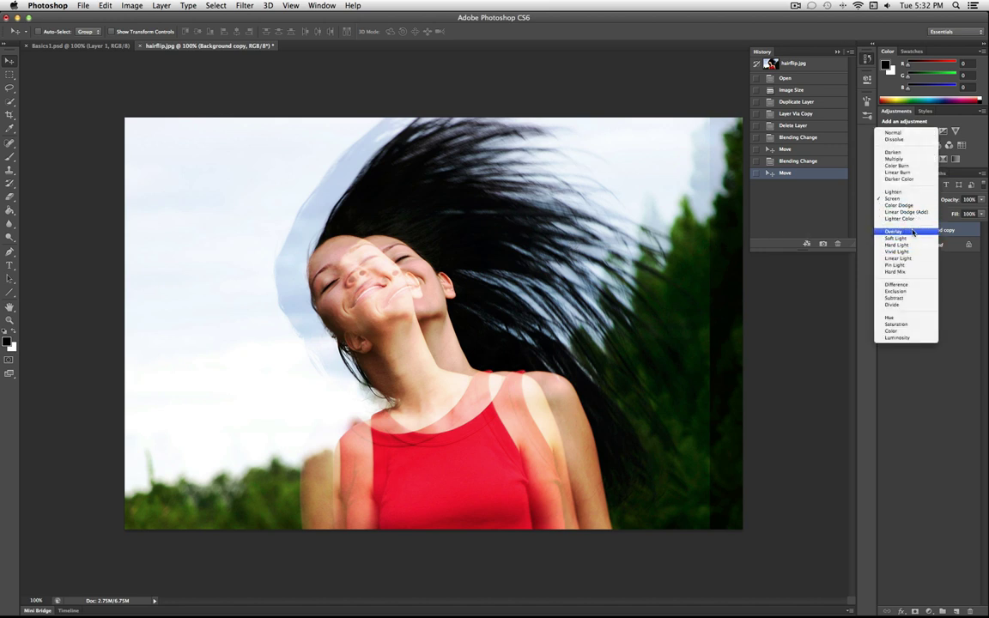
click(912, 232)
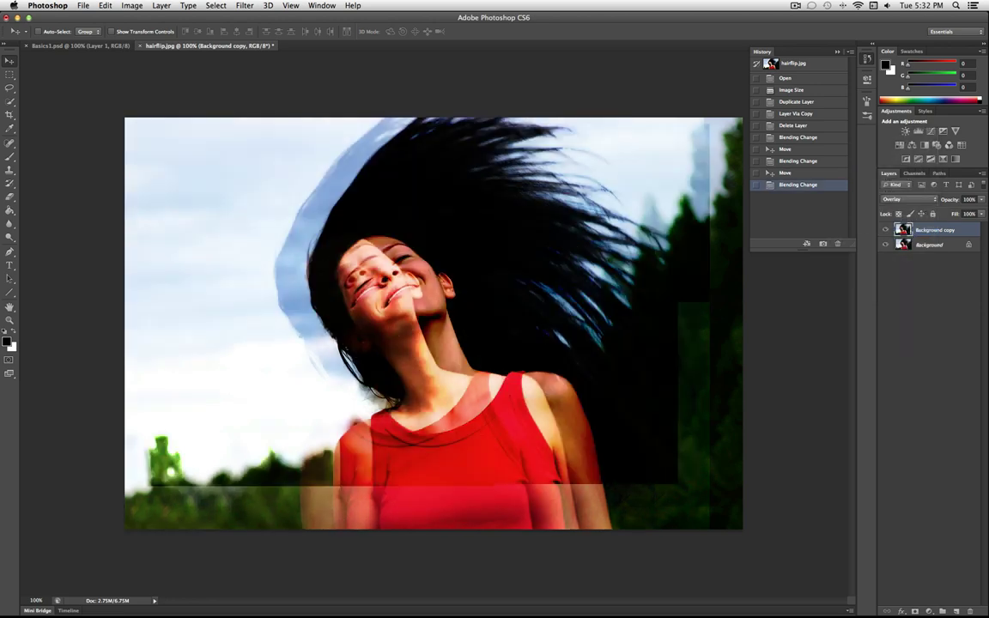
drag(523, 247, 613, 269)
Change the Background copy layer's blend mode to Soft Light and shift the layer slightly left of the original figure.
click(910, 199)
click(912, 209)
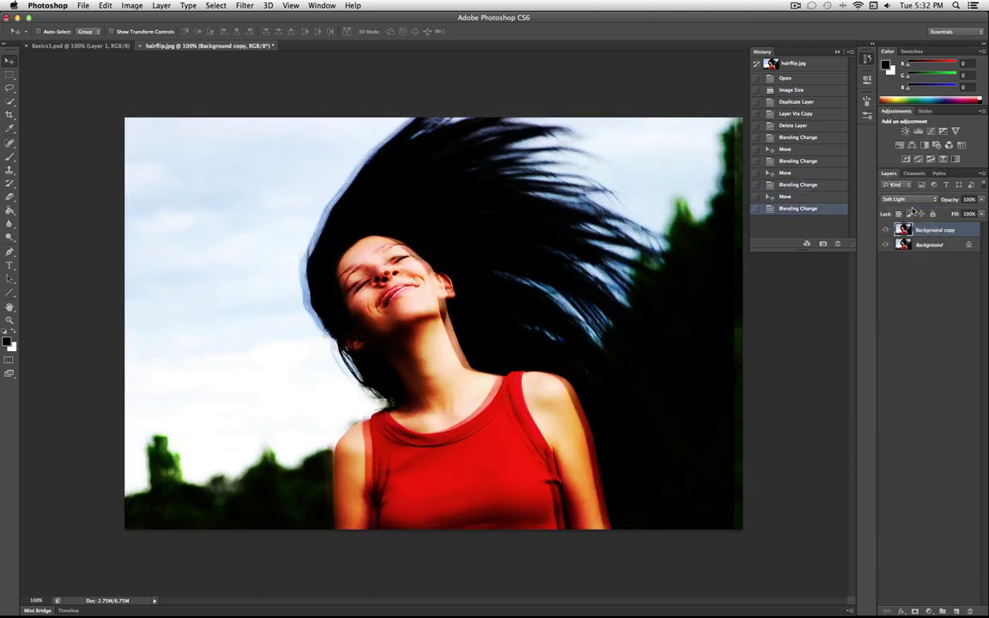
drag(605, 277, 573, 272)
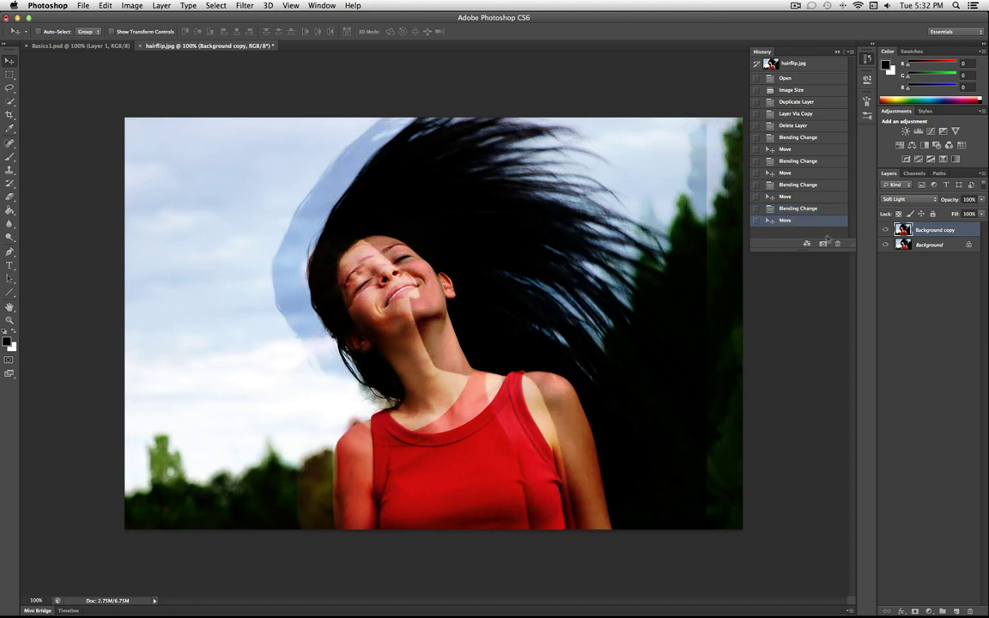
Switch the Background copy layer's blend mode through Hard Light and Difference, ending on Exclusion.
click(908, 199)
click(896, 205)
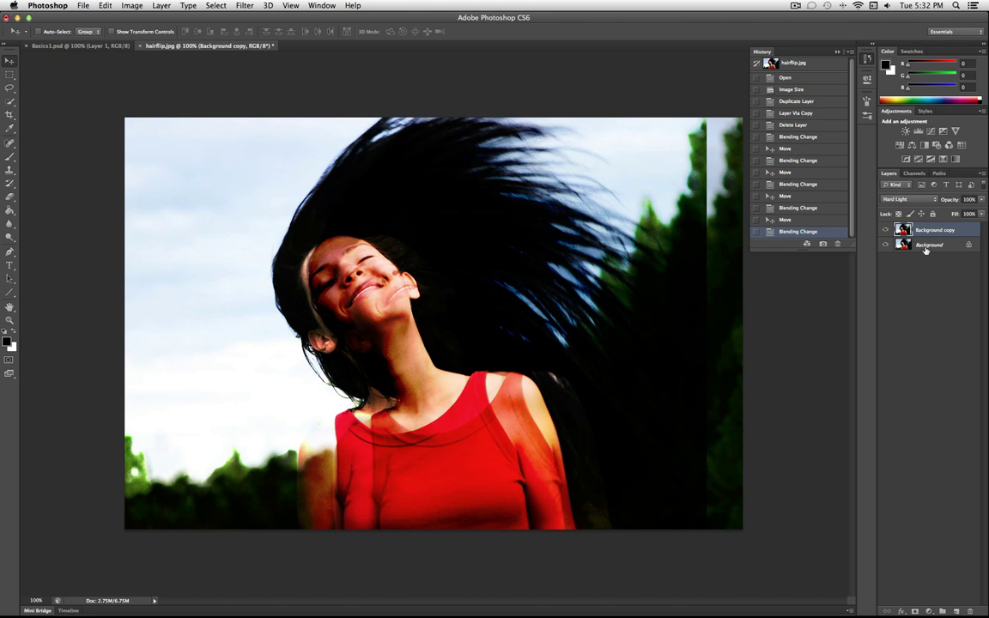
click(913, 199)
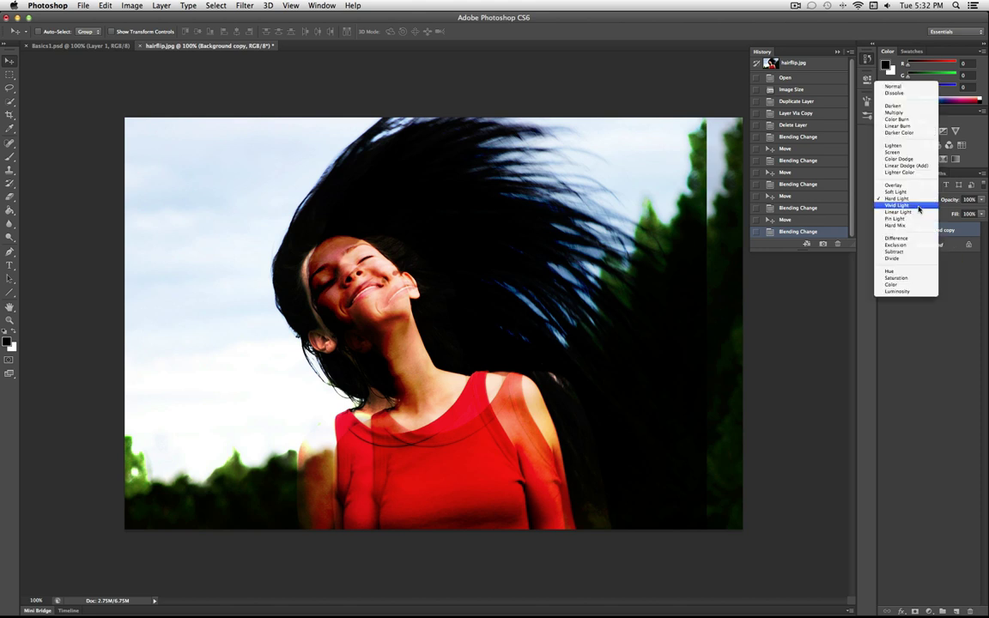
click(912, 239)
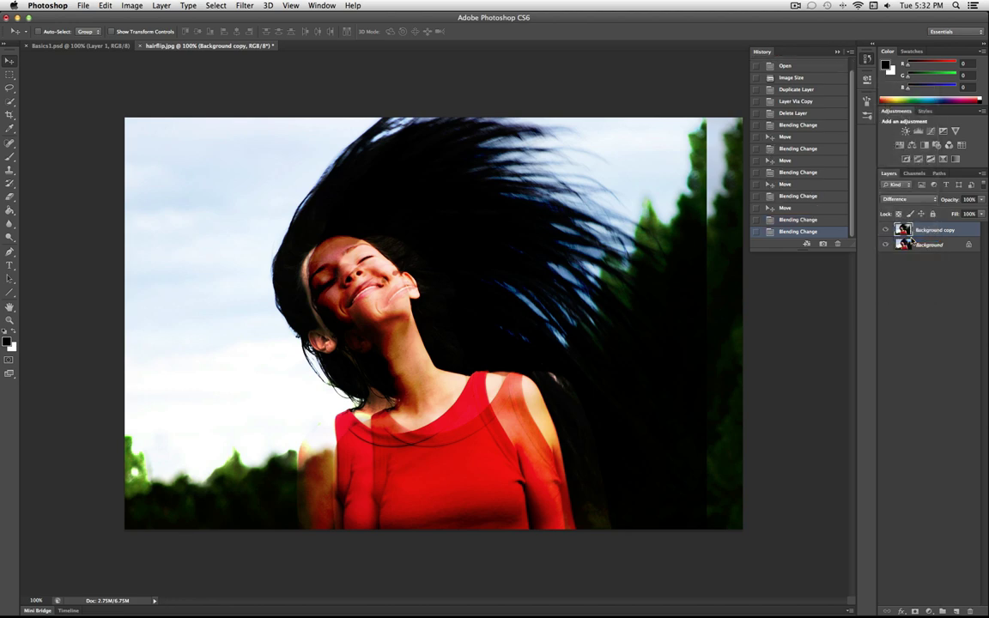
click(913, 199)
click(914, 206)
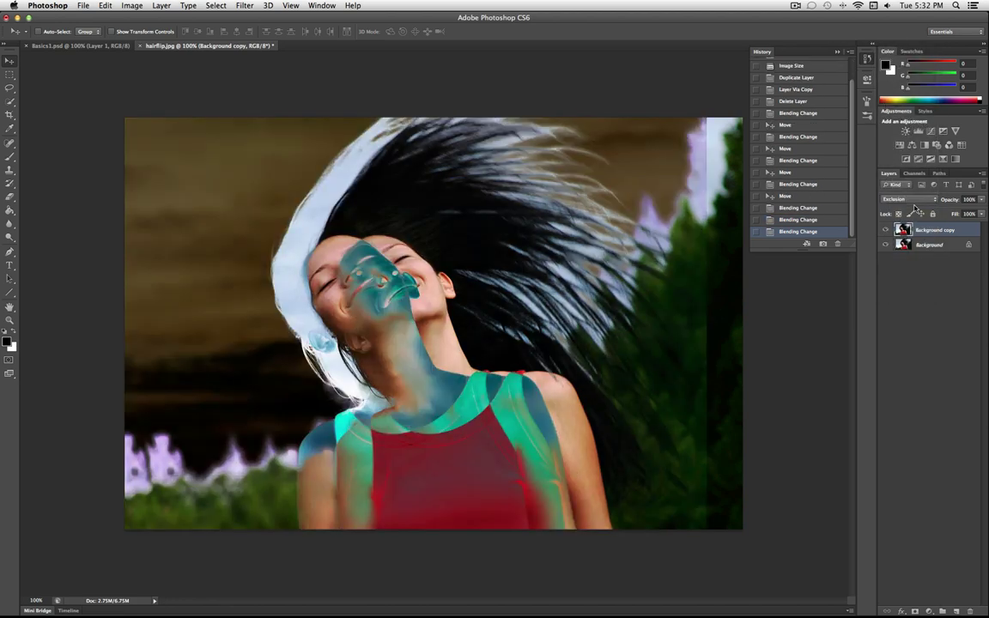
Switch the Background copy layer's blend mode to Hue, shift the layer slightly left, and change the blend mode to Color.
click(911, 199)
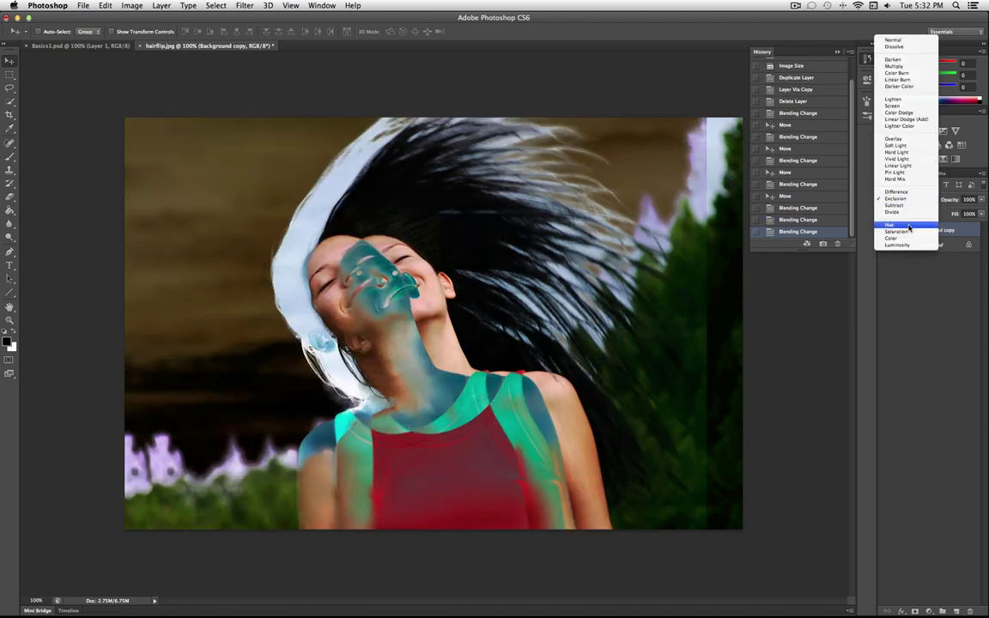
click(908, 227)
drag(485, 240, 455, 240)
click(897, 200)
click(897, 217)
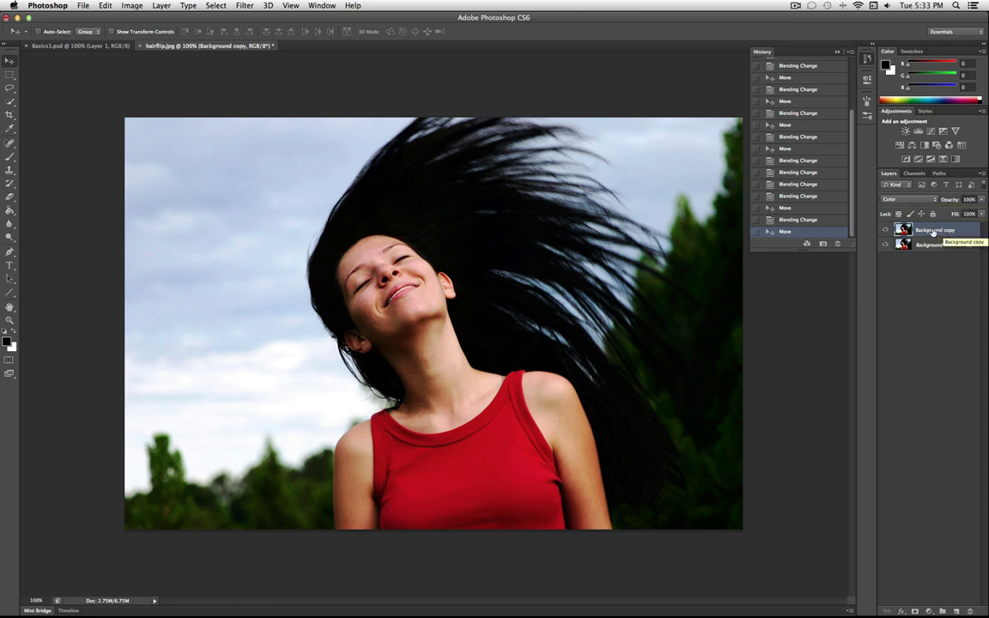
Delete the Background copy layer.
click(970, 610)
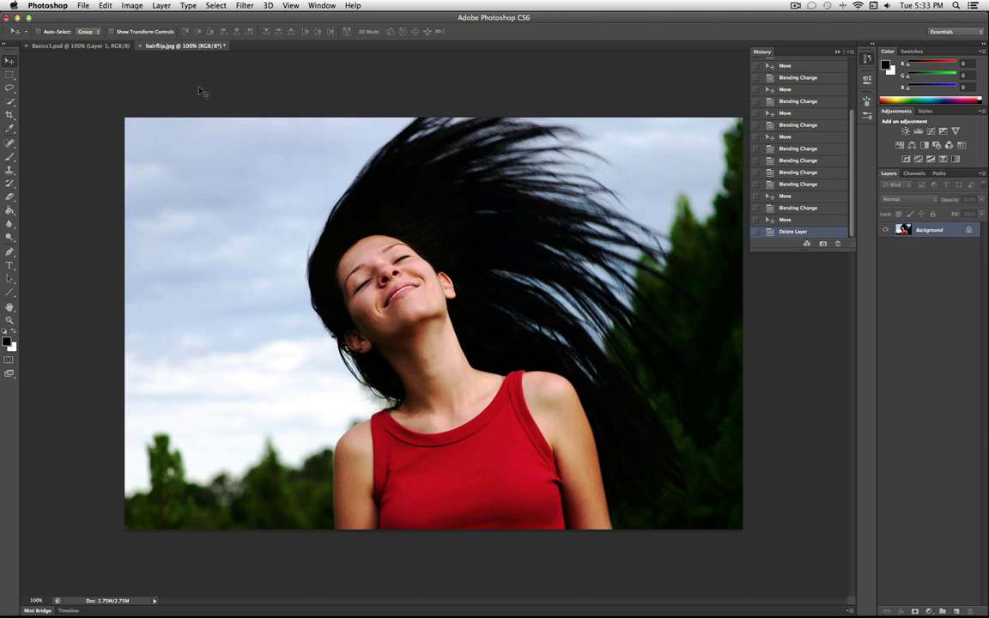
Try a Brightness/Contrast adjustment on the photo, ending with brightness 12 and contrast 53, and cancel it.
click(132, 5)
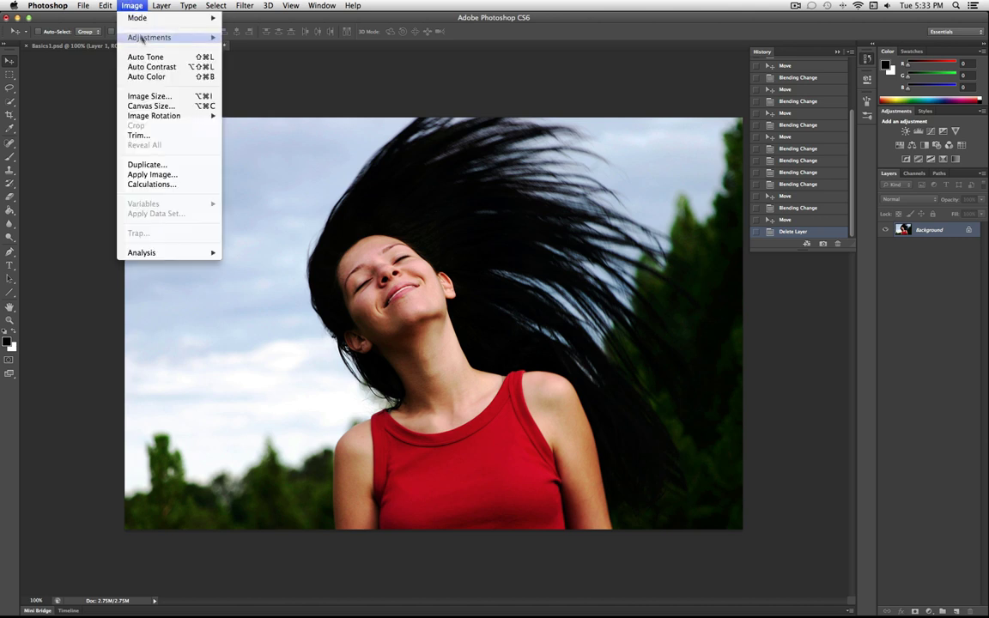
mouse_move(149, 39)
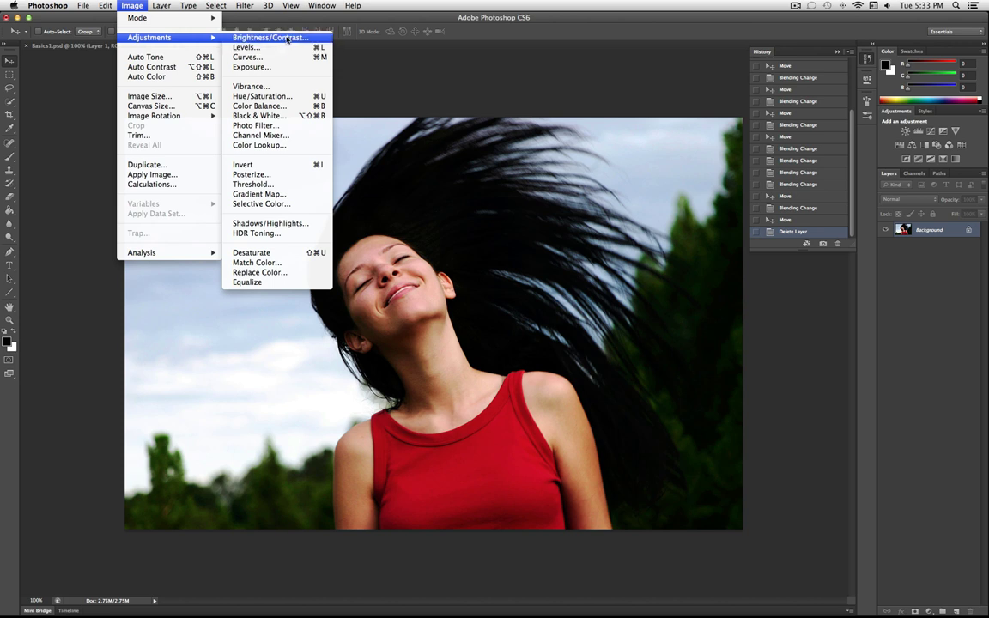
click(287, 38)
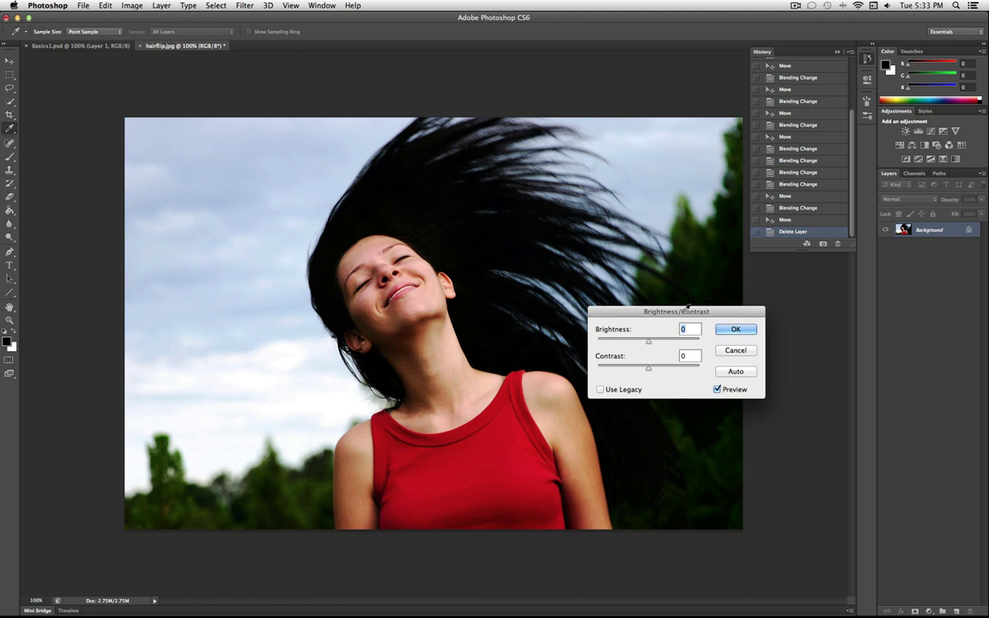
drag(683, 311, 641, 313)
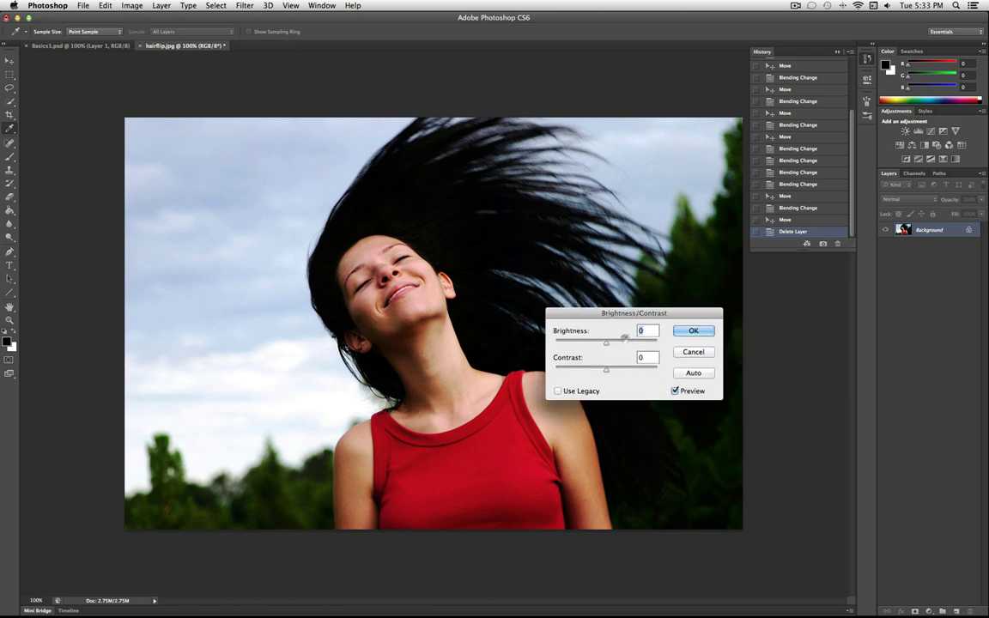
drag(606, 343, 510, 369)
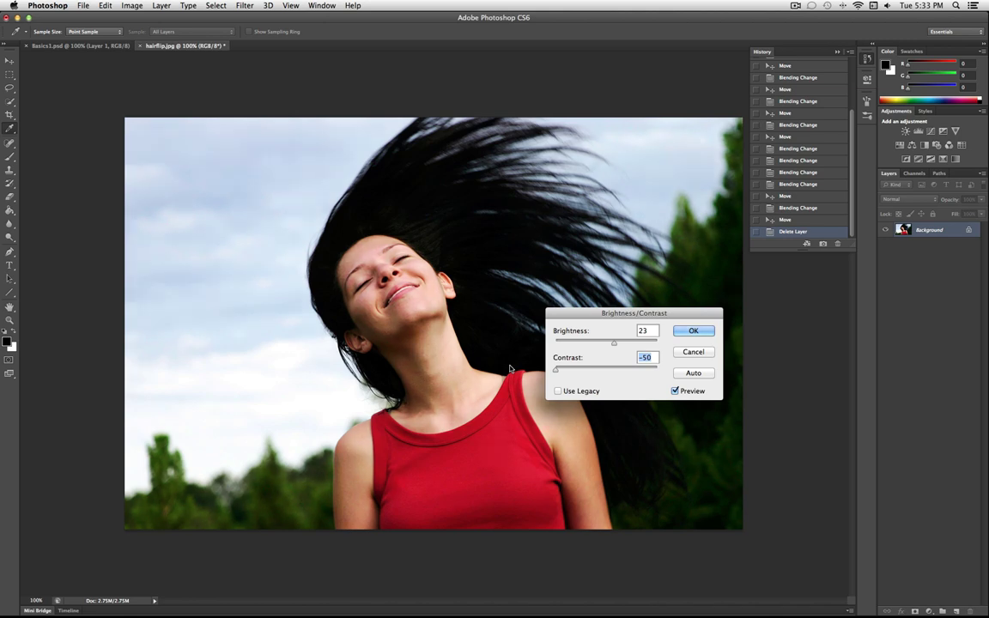
mouse_move(624, 348)
mouse_down()
mouse_move(561, 368)
mouse_move(686, 371)
mouse_move(562, 368)
mouse_move(632, 365)
mouse_up()
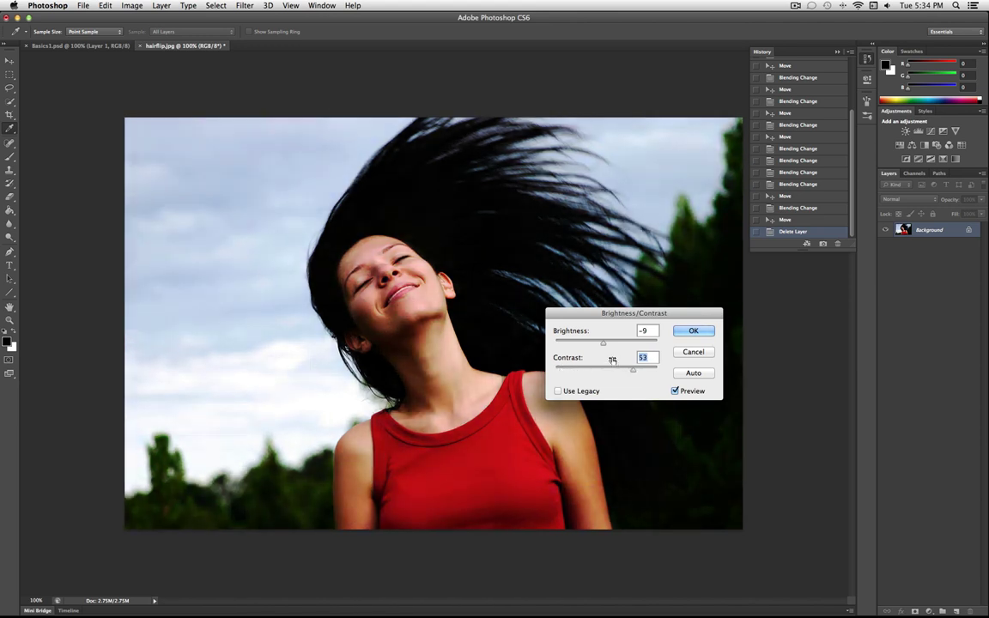
drag(603, 346, 611, 346)
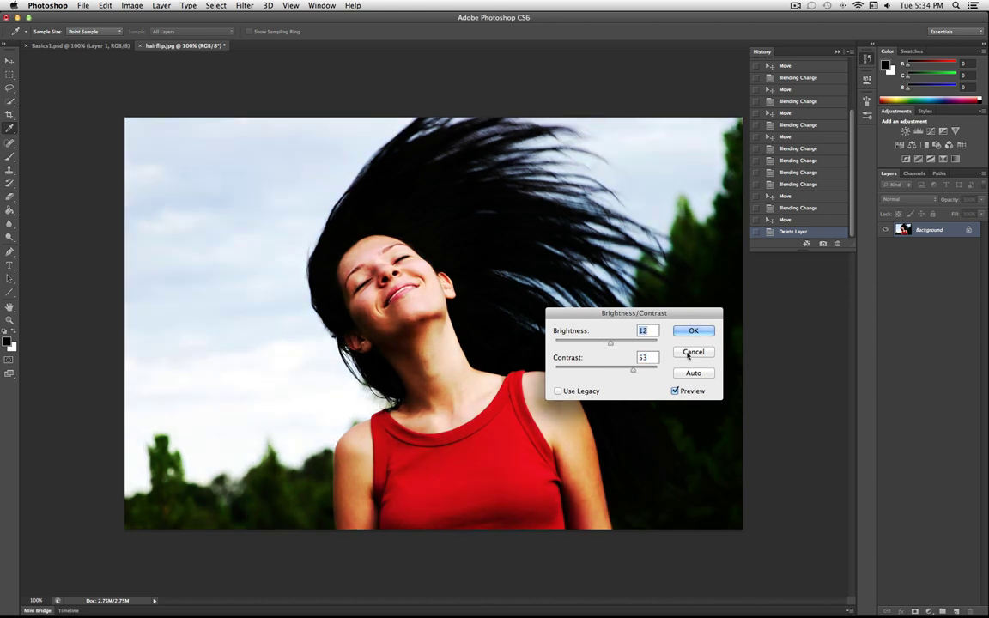
click(689, 352)
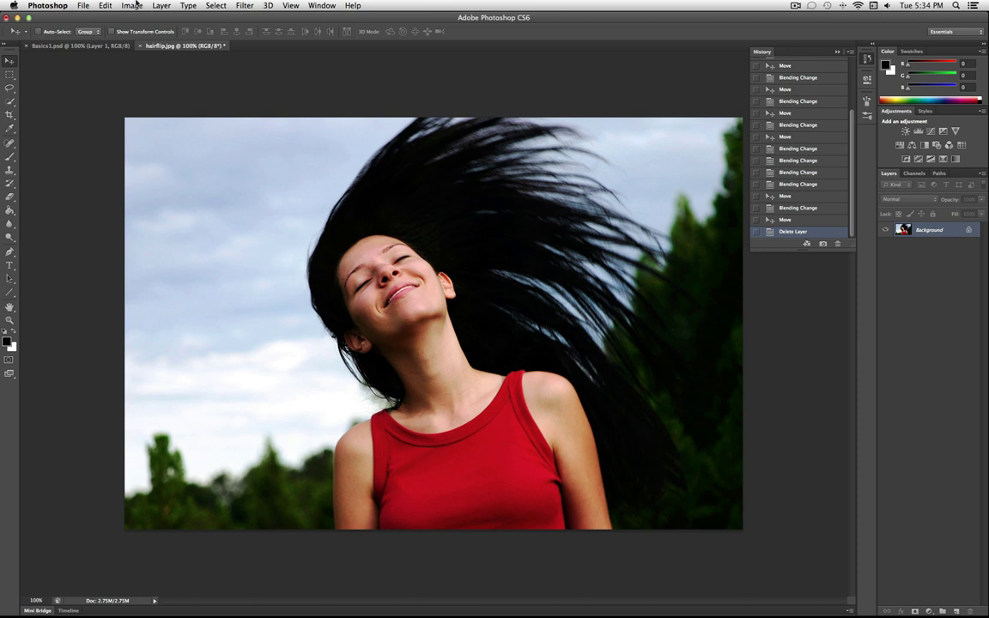
Open a Levels adjustment and try a white input level of 146 and a black input level of 136, undoing each one.
click(133, 6)
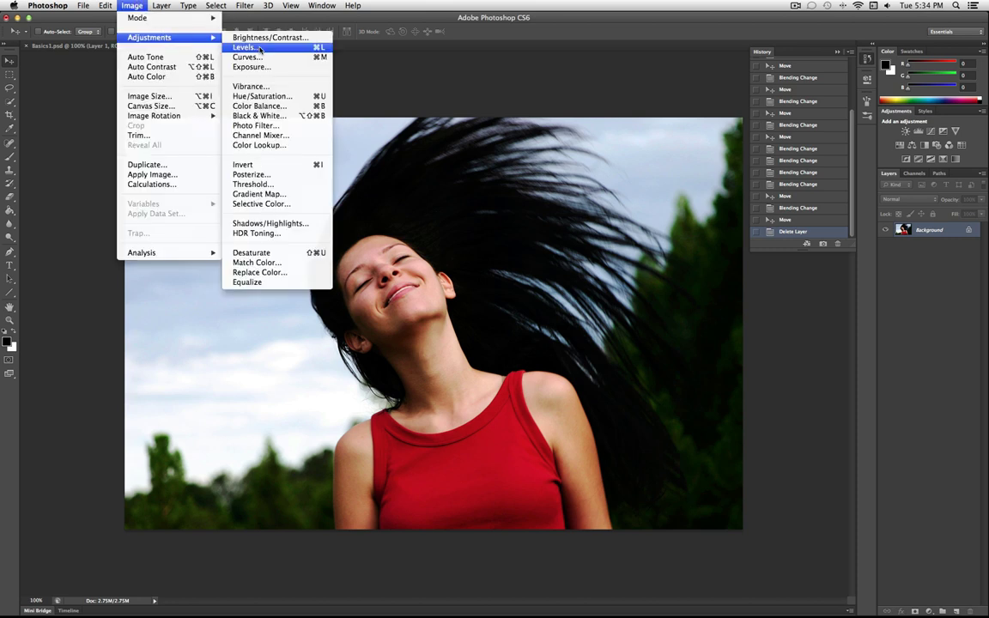
click(260, 49)
drag(638, 336, 620, 205)
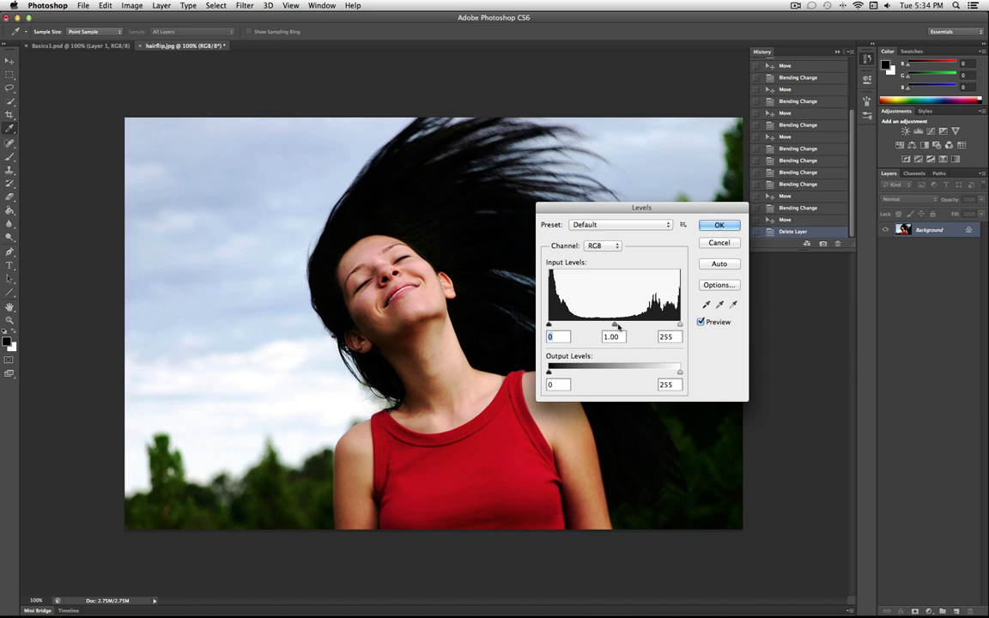
key(Tab)
key(Tab)
drag(678, 325, 626, 325)
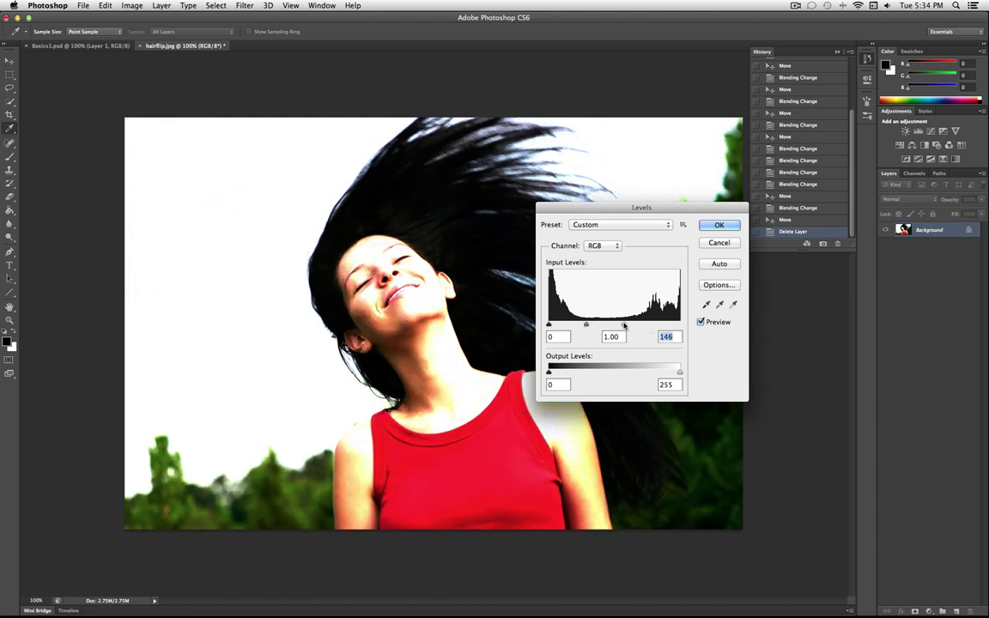
key(ctrl+z)
drag(549, 325, 619, 327)
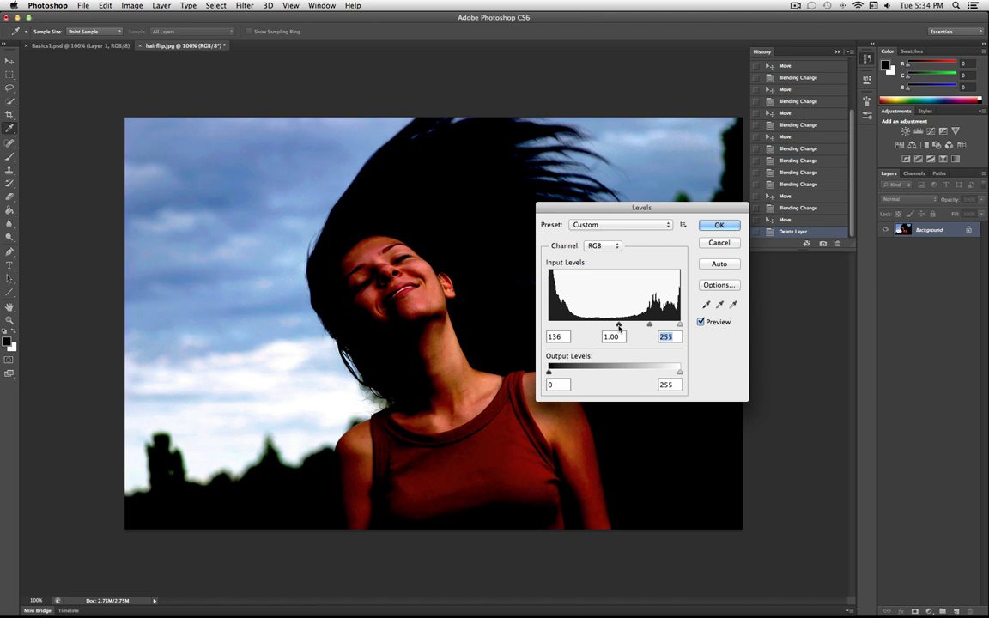
key(ctrl+z)
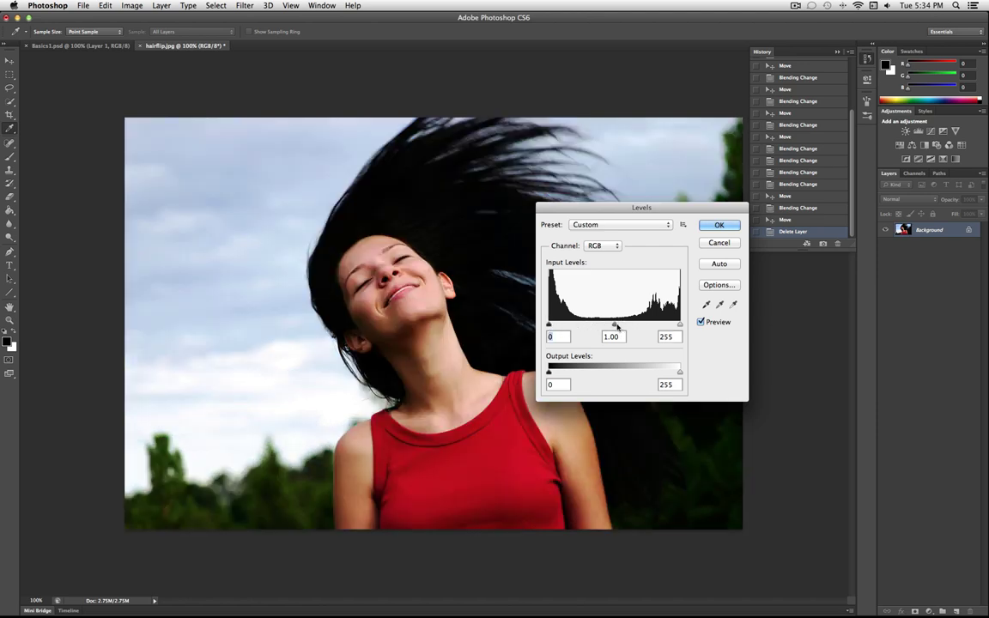
Try darkening the Levels midtones to 0.33 and return the midtone value to 1.00.
drag(617, 326, 654, 327)
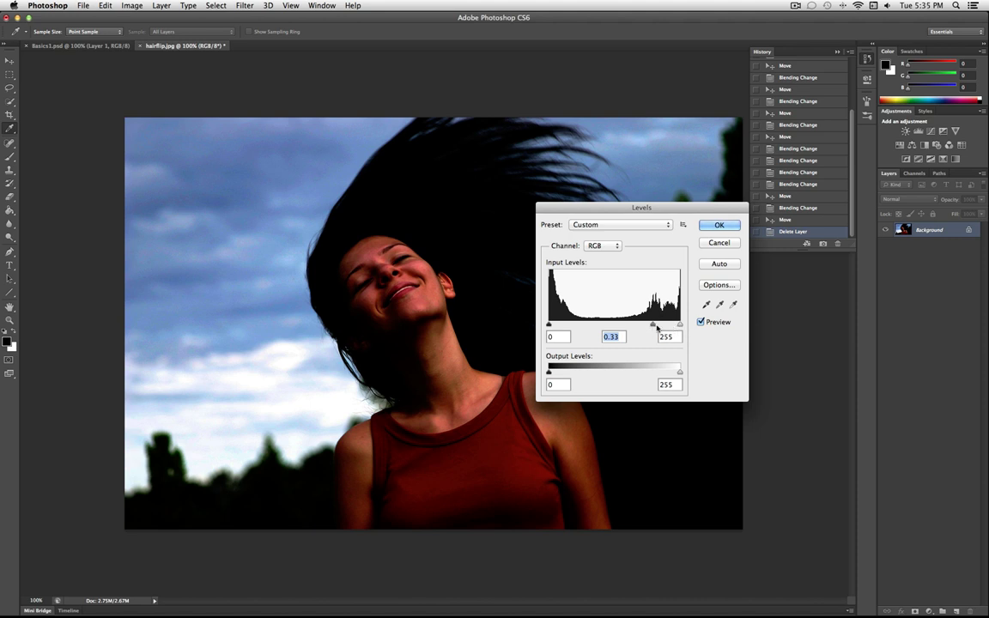
drag(657, 328, 637, 327)
mouse_move(608, 326)
mouse_down()
mouse_move(561, 328)
mouse_move(612, 326)
mouse_up()
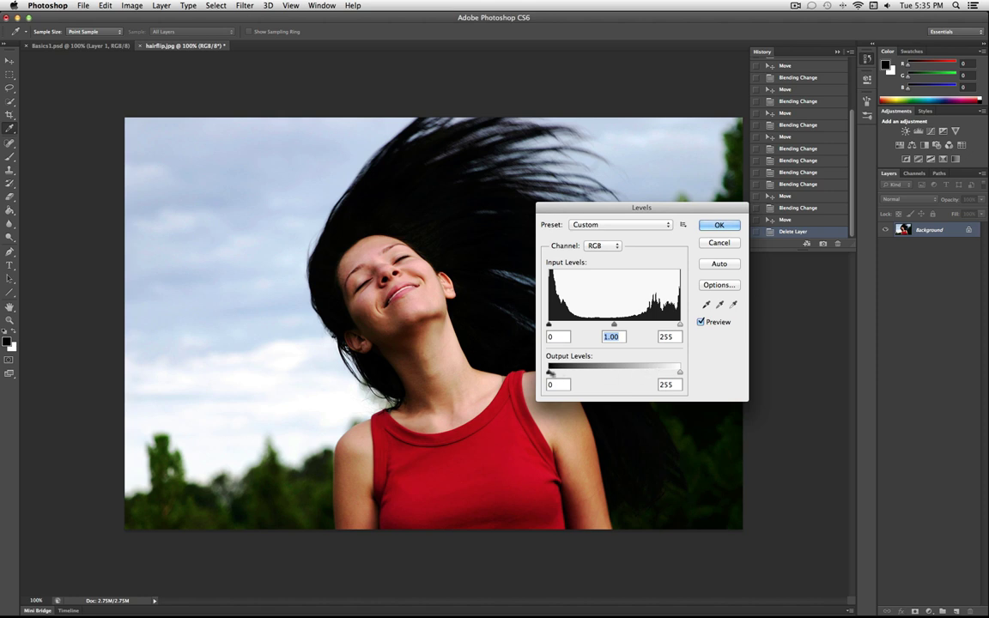
Fade the photo by setting the Levels output black to 75 and output white to 188.
drag(551, 372, 591, 371)
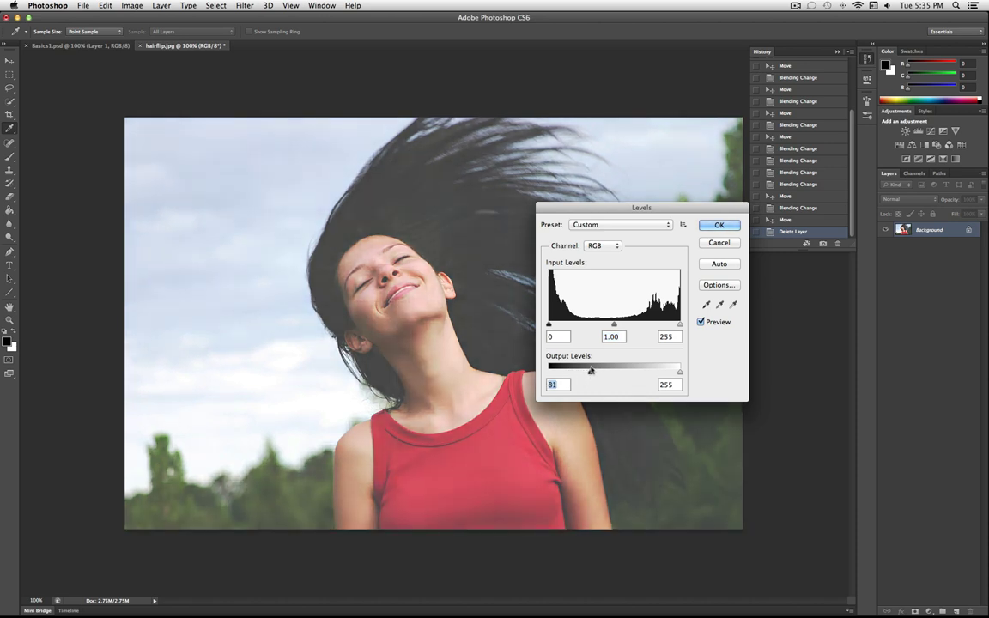
drag(640, 204, 529, 375)
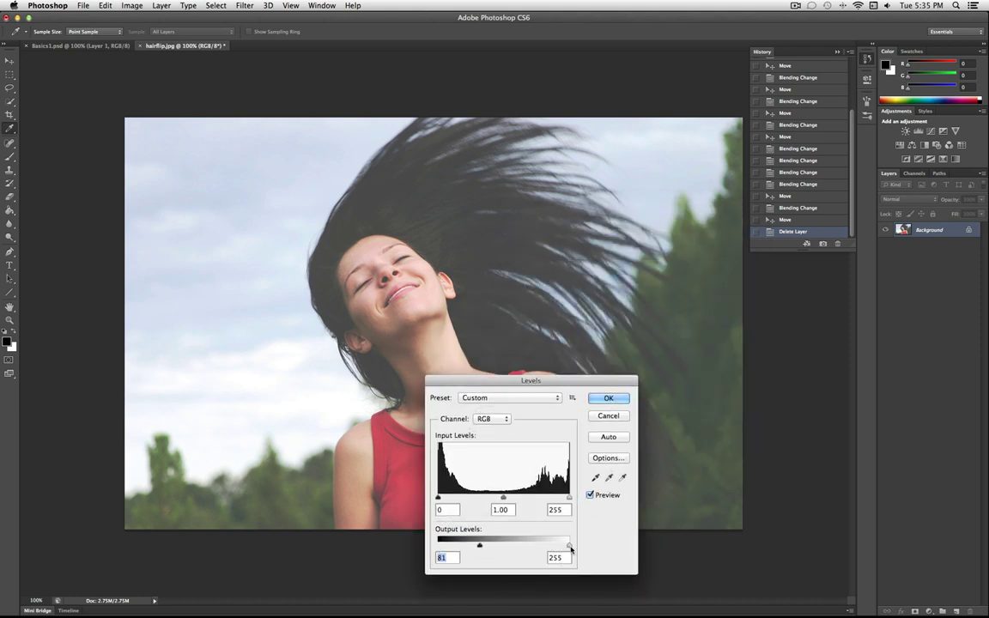
drag(569, 547, 534, 549)
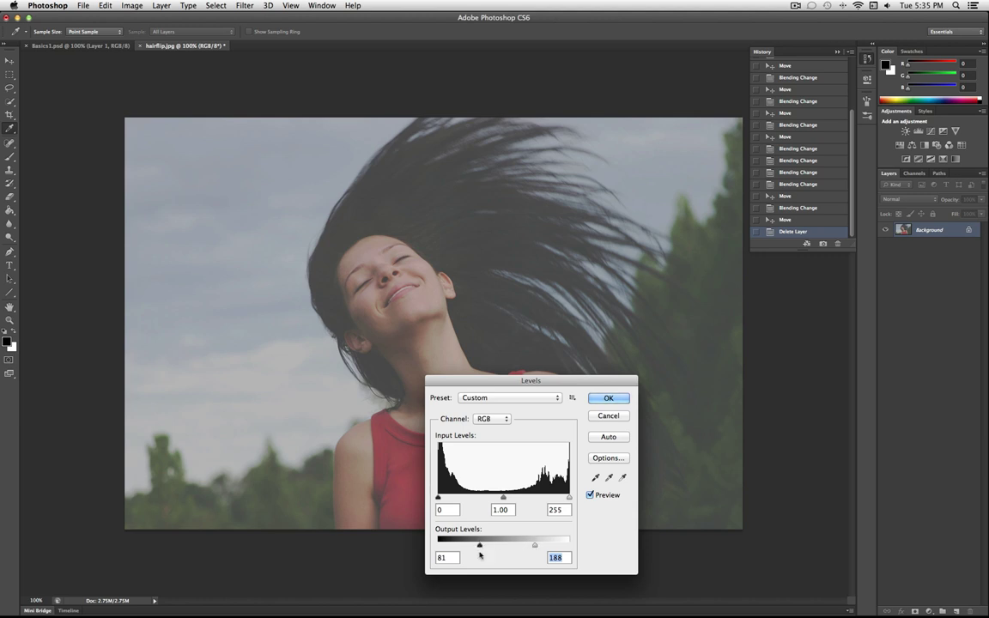
drag(479, 546, 477, 546)
In the Levels Red channel, try an output black of 92, reset it to 0, and shift the midtones to reduce red.
click(503, 419)
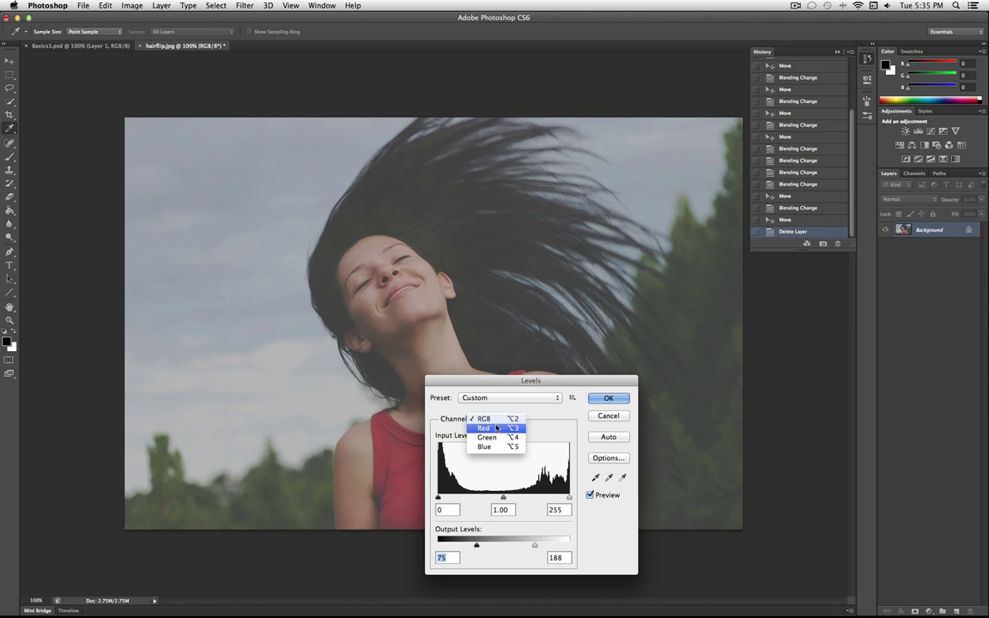
click(495, 428)
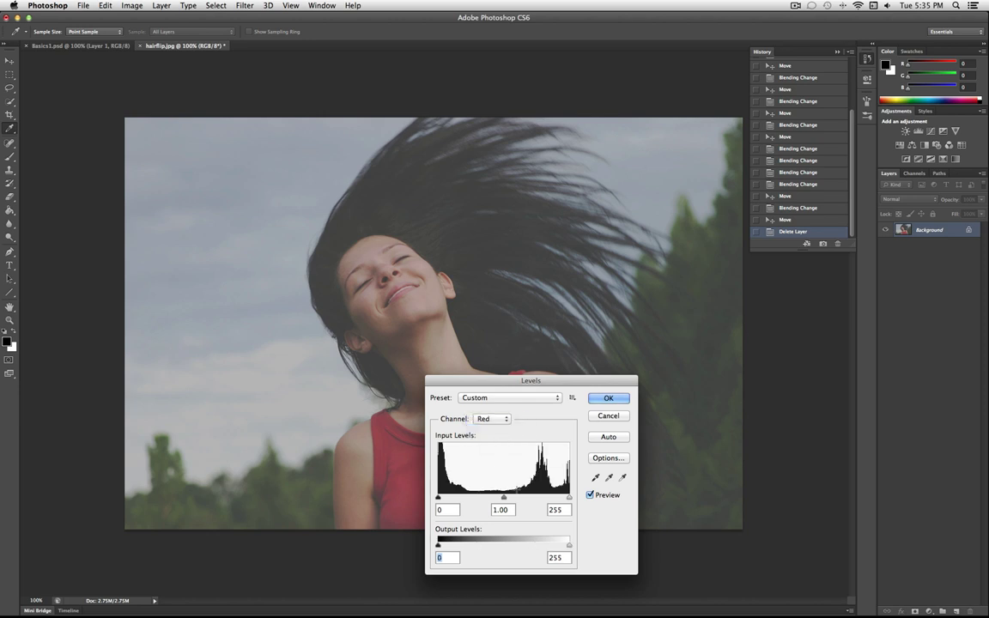
drag(438, 545, 485, 547)
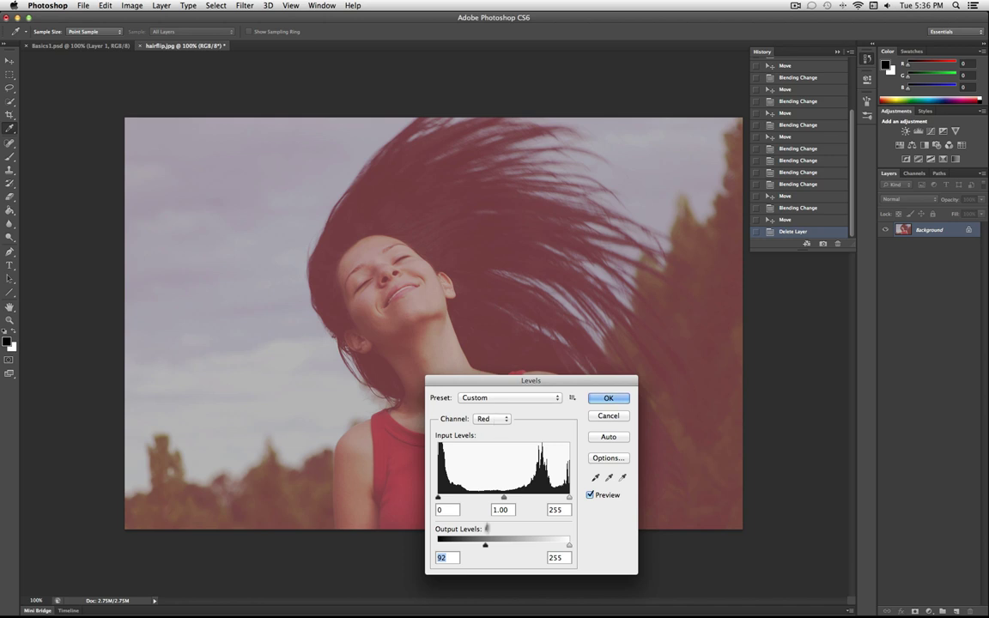
text(0)
drag(503, 497, 533, 497)
Set the Green channel's midtone input to 1.70 and cancel the whole Levels adjustment.
click(491, 418)
click(489, 432)
drag(503, 498, 479, 499)
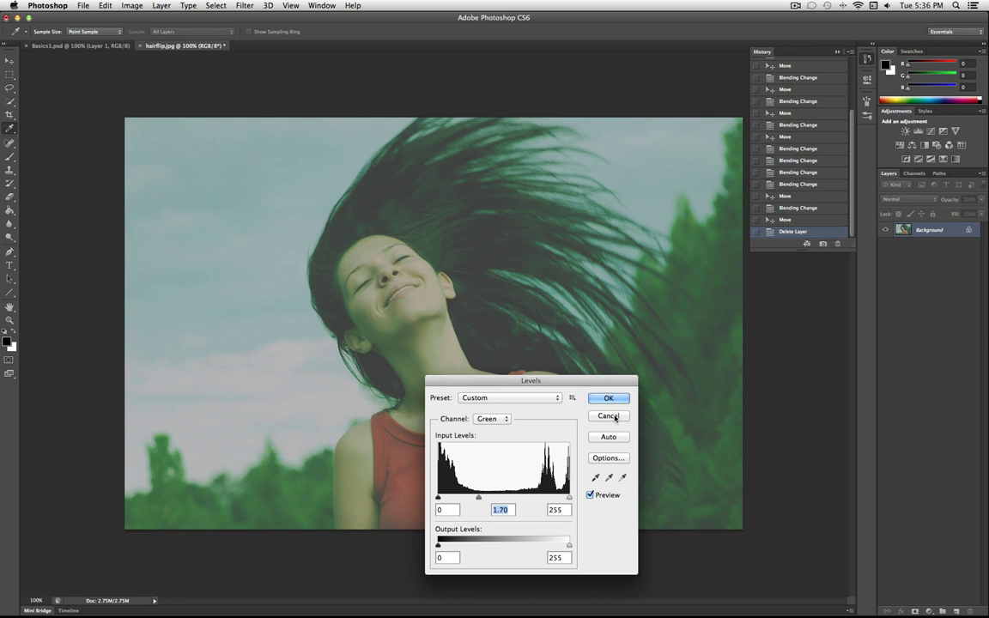
click(609, 417)
Open a Curves adjustment for the photo and place its dialog clear of the image.
click(127, 5)
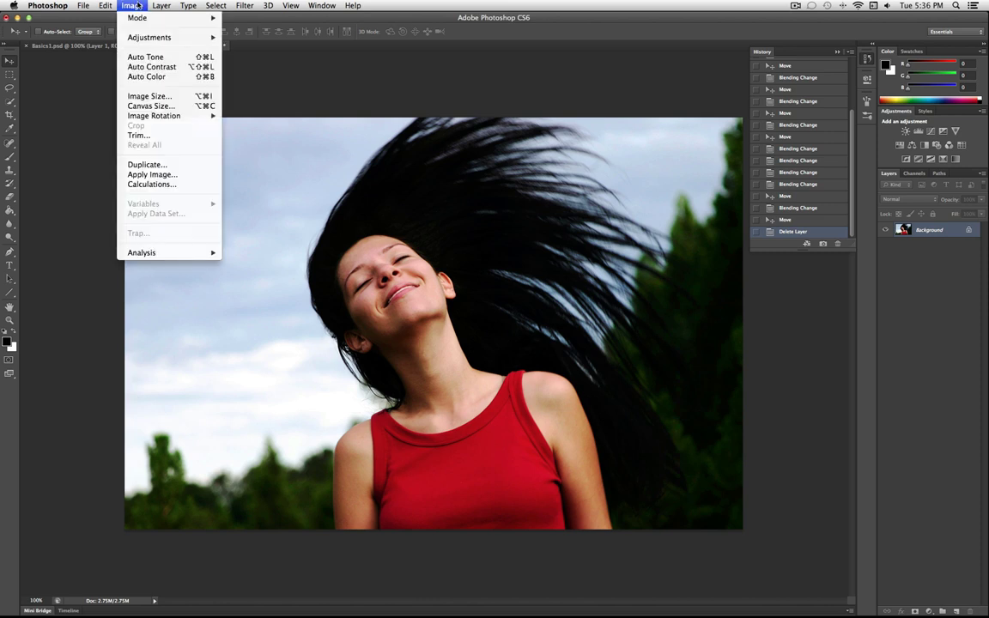
mouse_move(143, 36)
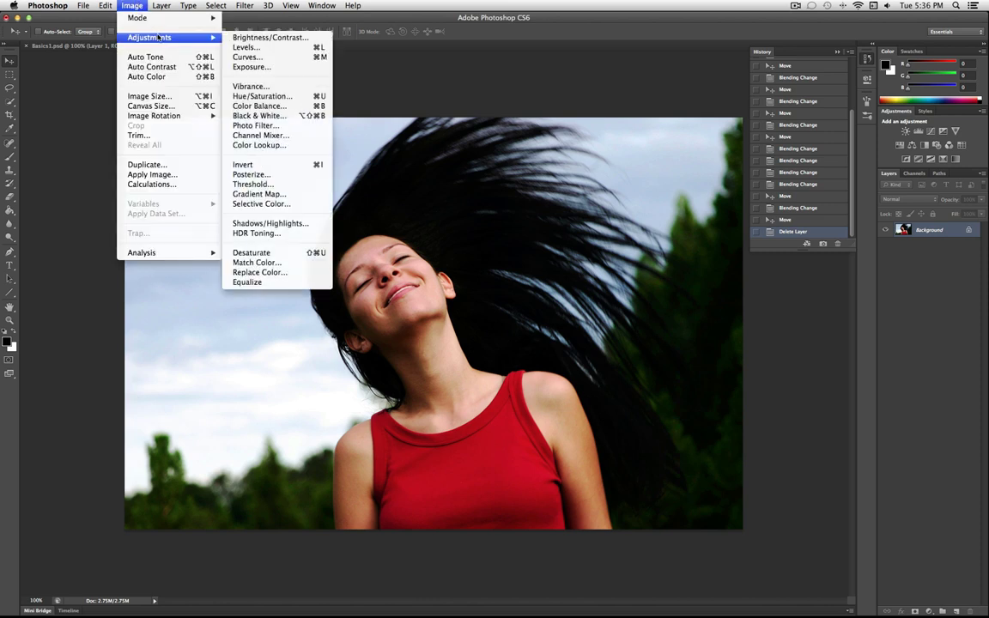
click(271, 57)
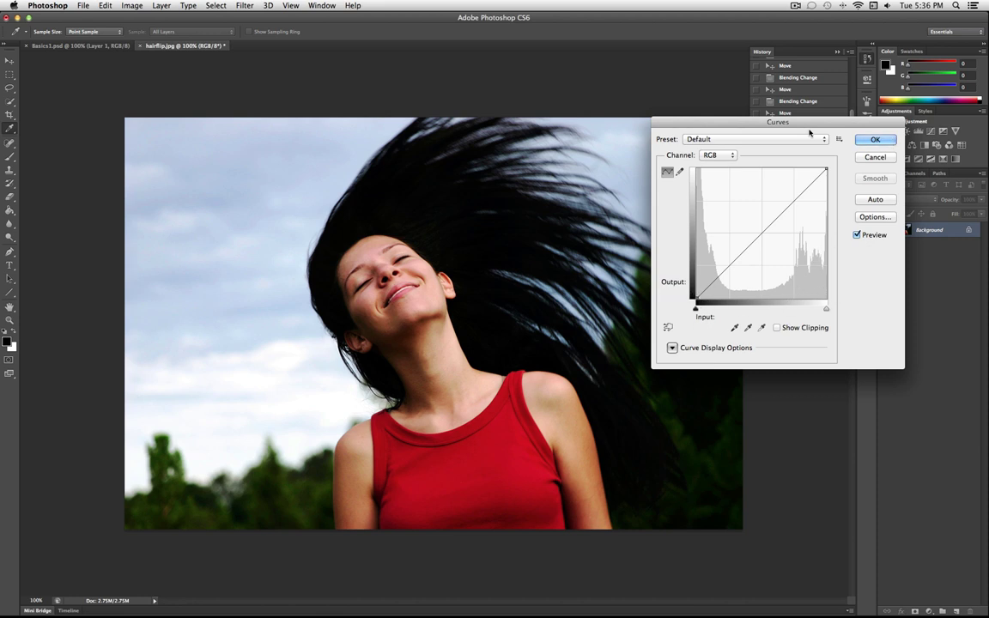
drag(730, 121, 698, 128)
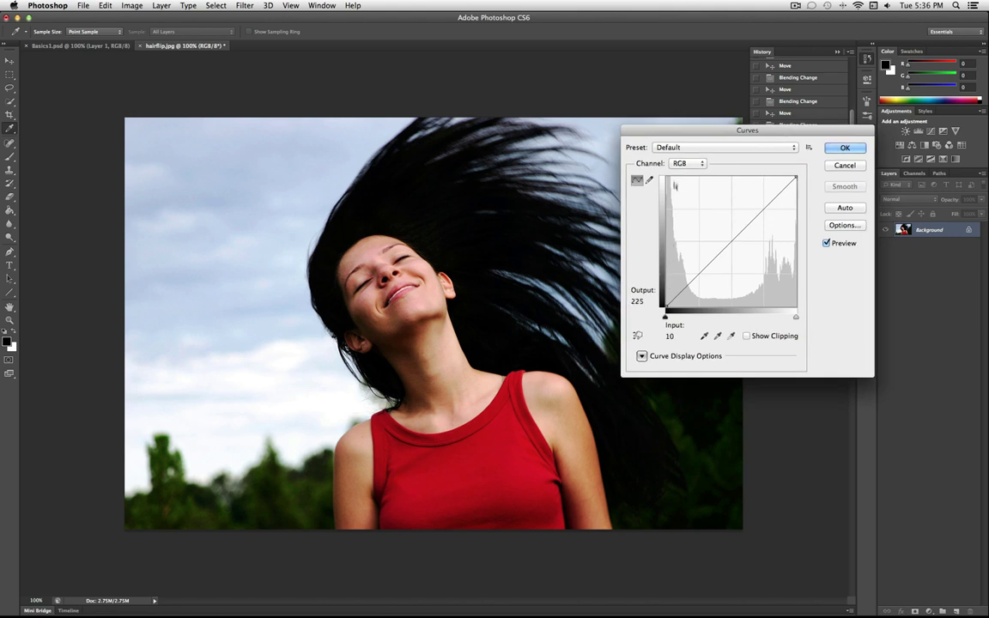
drag(701, 134, 807, 157)
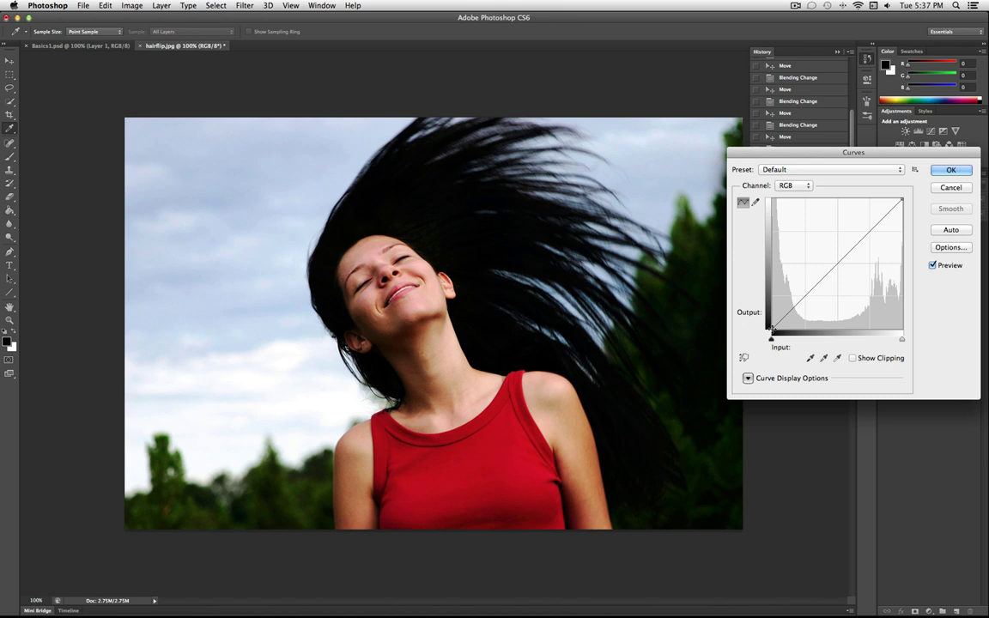
Try raising the curve's black point output to 75 and lowering its white point output to 194, and restore both endpoints.
drag(770, 328, 762, 290)
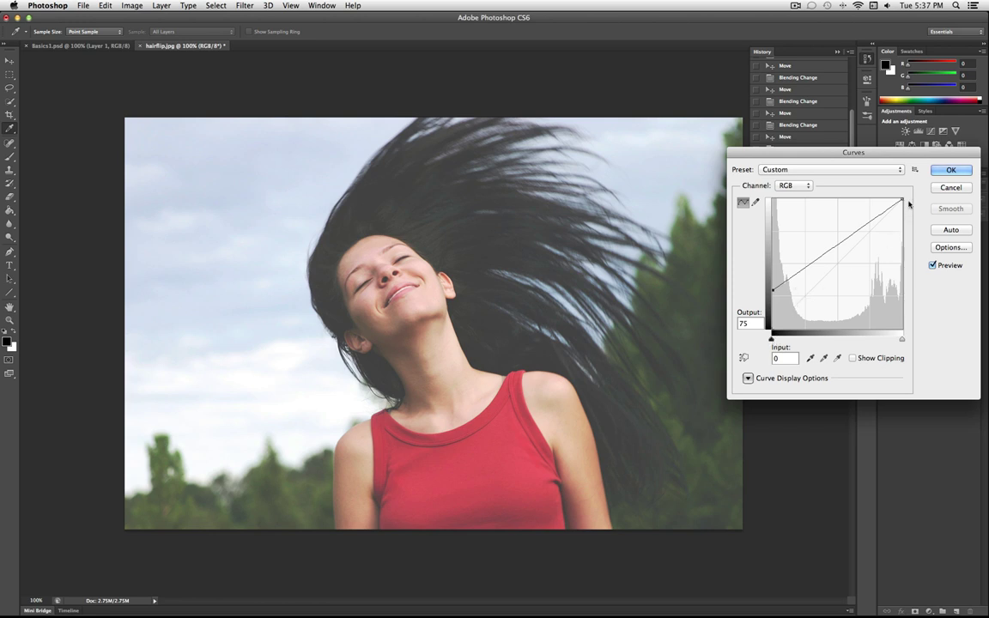
drag(901, 200, 917, 230)
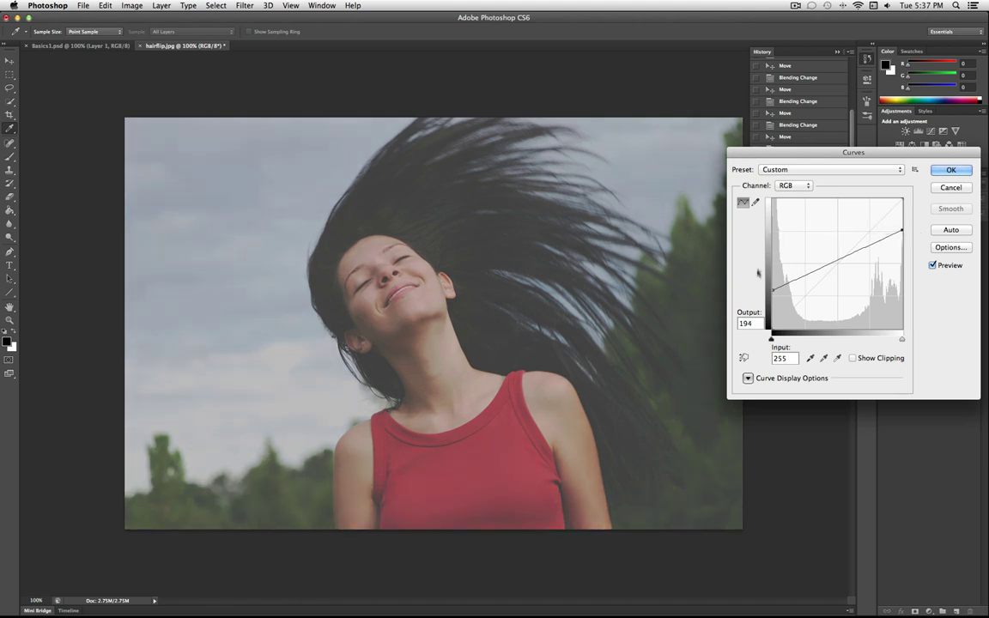
drag(773, 291, 772, 330)
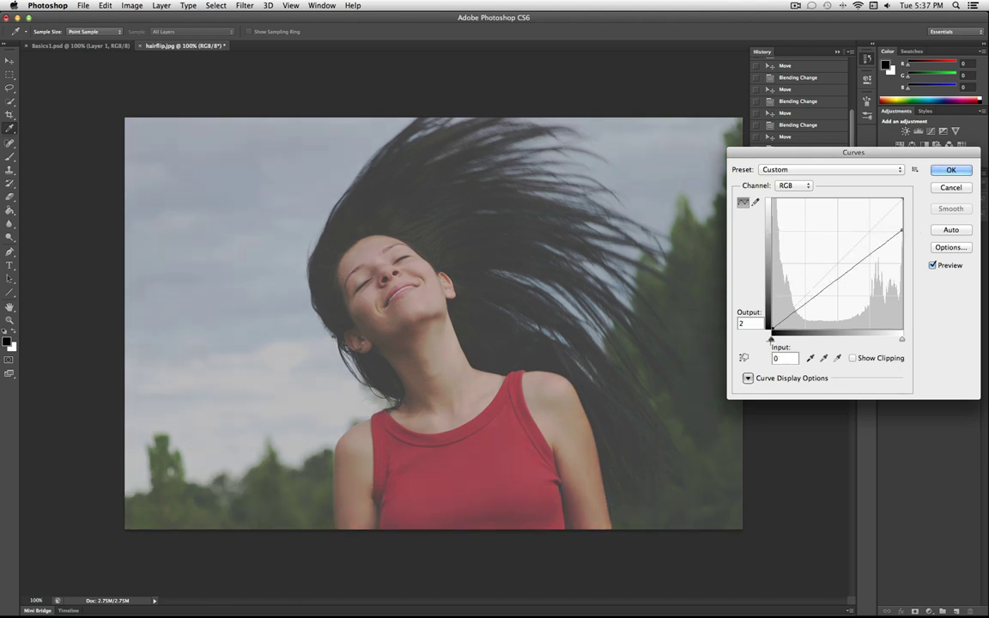
drag(901, 230, 902, 200)
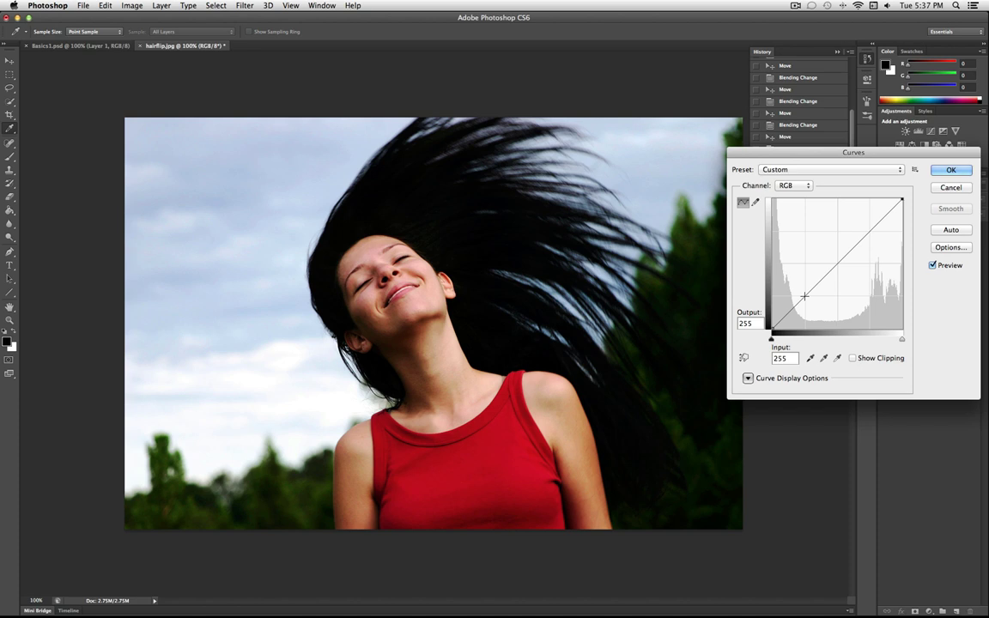
Shape the RGB curve into an S with a shadow point at input 75, output 58, and raise the black point output to 42.
click(804, 294)
mouse_move(805, 296)
mouse_down()
mouse_move(850, 290)
mouse_move(819, 305)
mouse_up()
drag(866, 232, 863, 229)
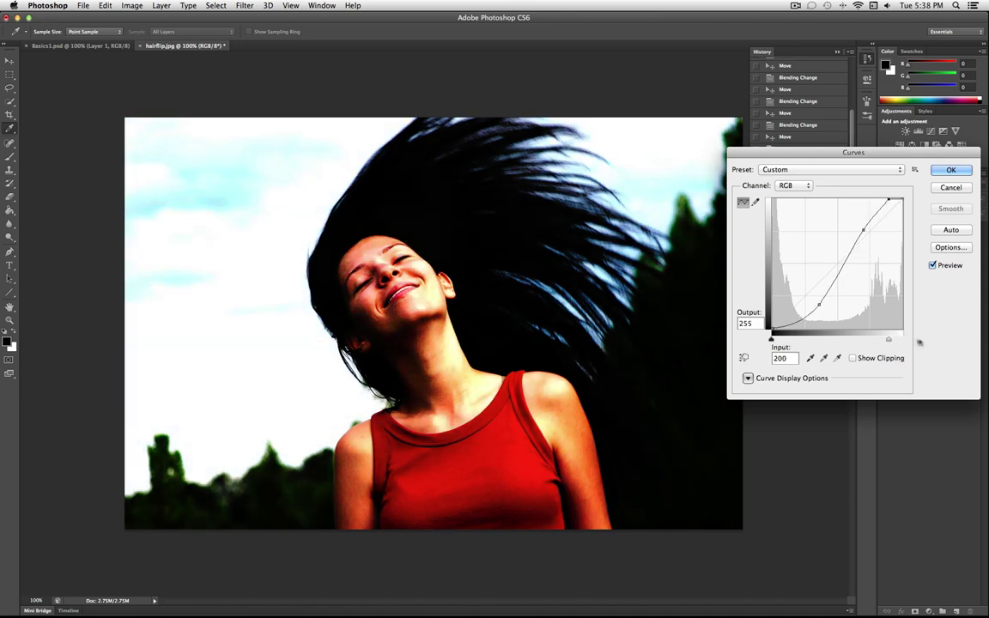
drag(818, 307, 810, 299)
drag(771, 331, 771, 308)
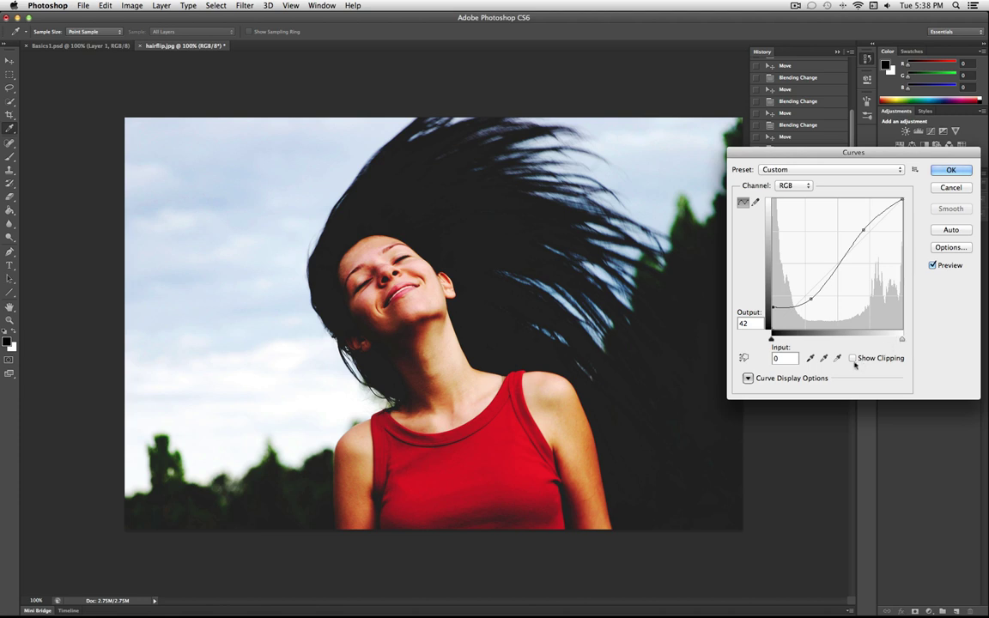
Raise the black point of the Red channel's curve and pull the Green channel's midtones down to output 118 at input 140.
click(793, 185)
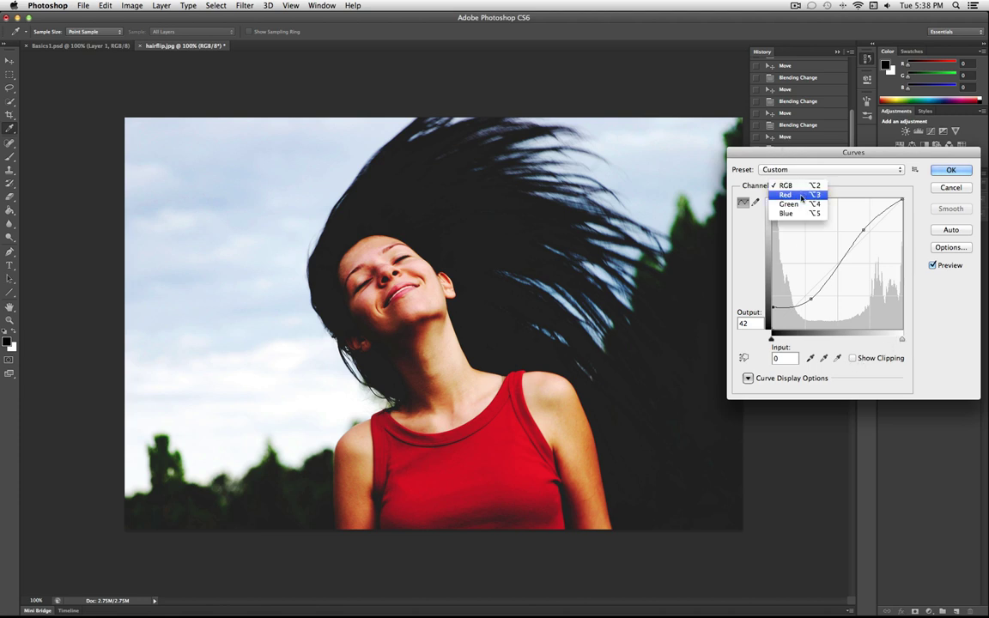
click(802, 196)
drag(771, 329, 771, 302)
click(803, 187)
click(802, 196)
drag(833, 267, 842, 269)
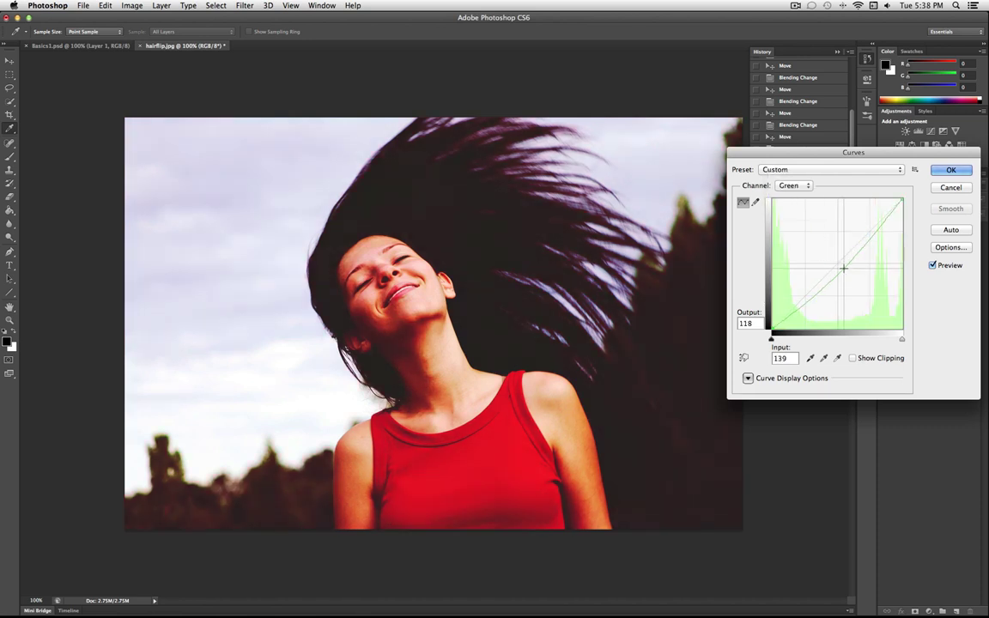
Lower the Blue channel's white point output to 167 and return to the combined RGB curve.
click(794, 186)
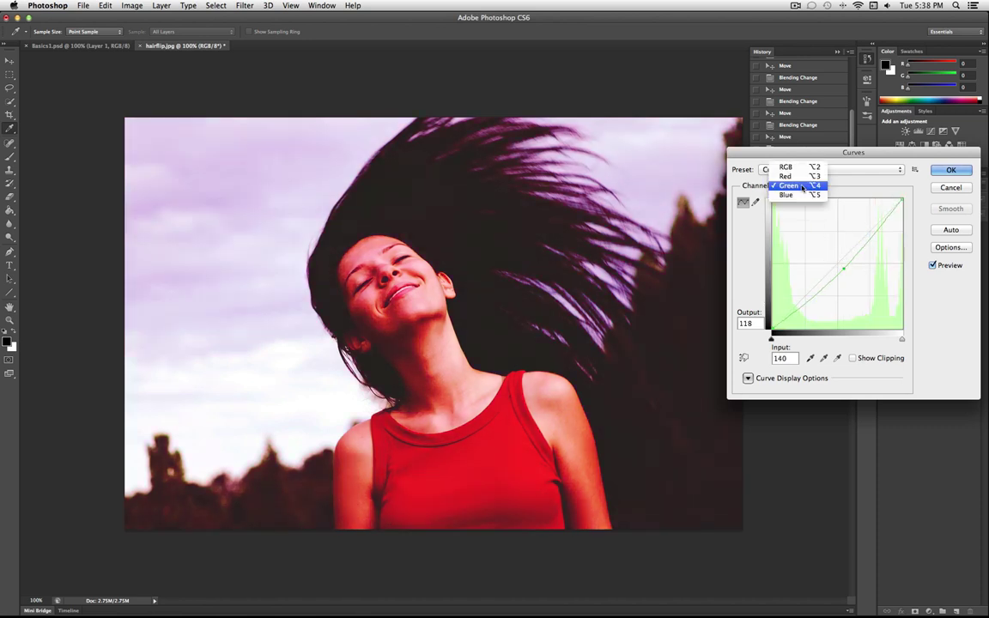
click(794, 196)
drag(901, 200, 907, 245)
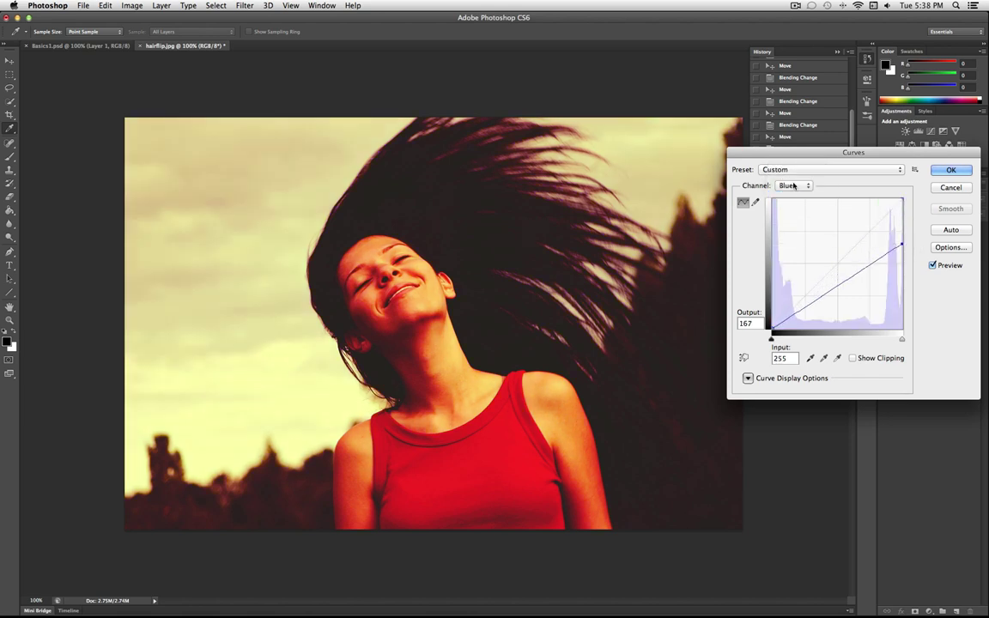
click(794, 186)
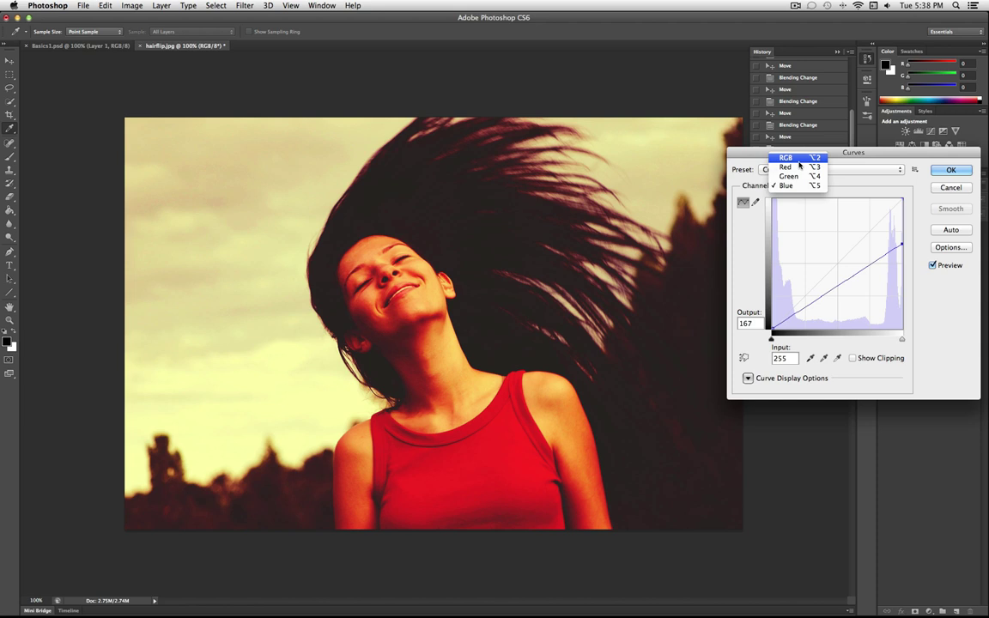
click(799, 165)
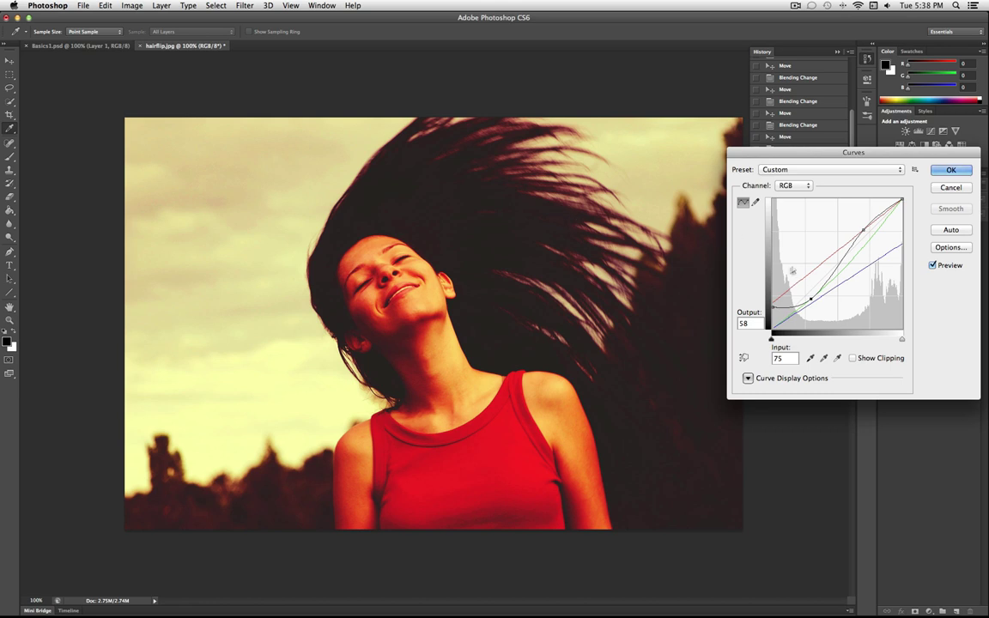
Look through the Curves presets and the preset save and load options, and discard the Curves adjustment.
drag(777, 152, 713, 149)
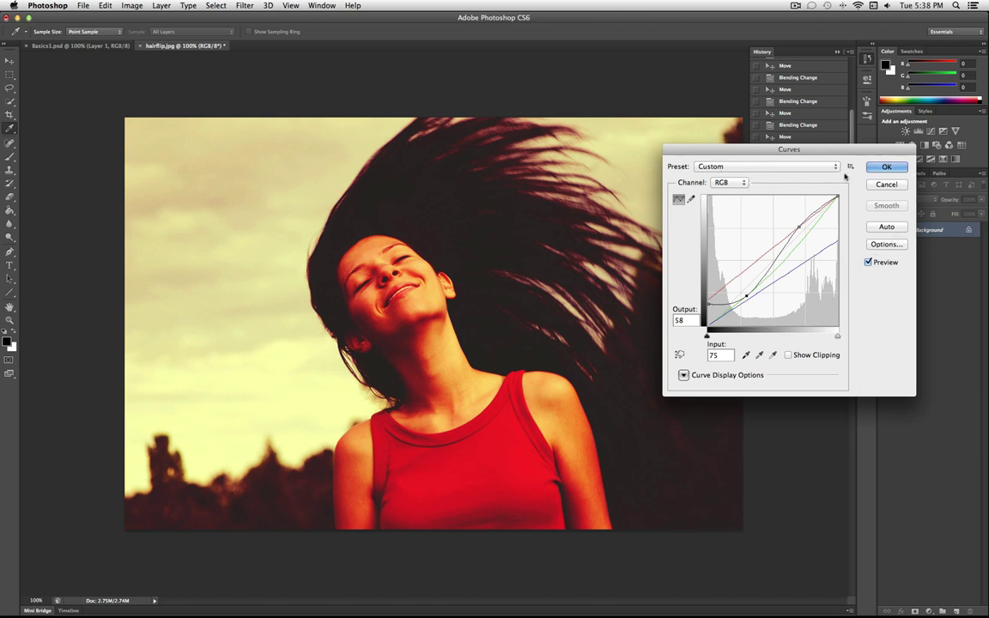
click(819, 167)
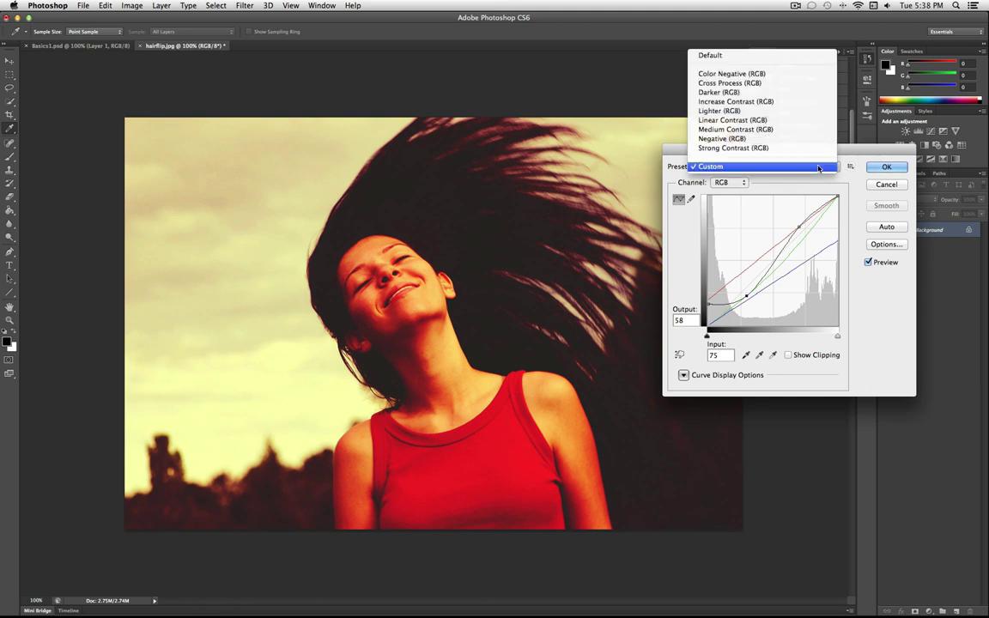
click(759, 166)
click(850, 167)
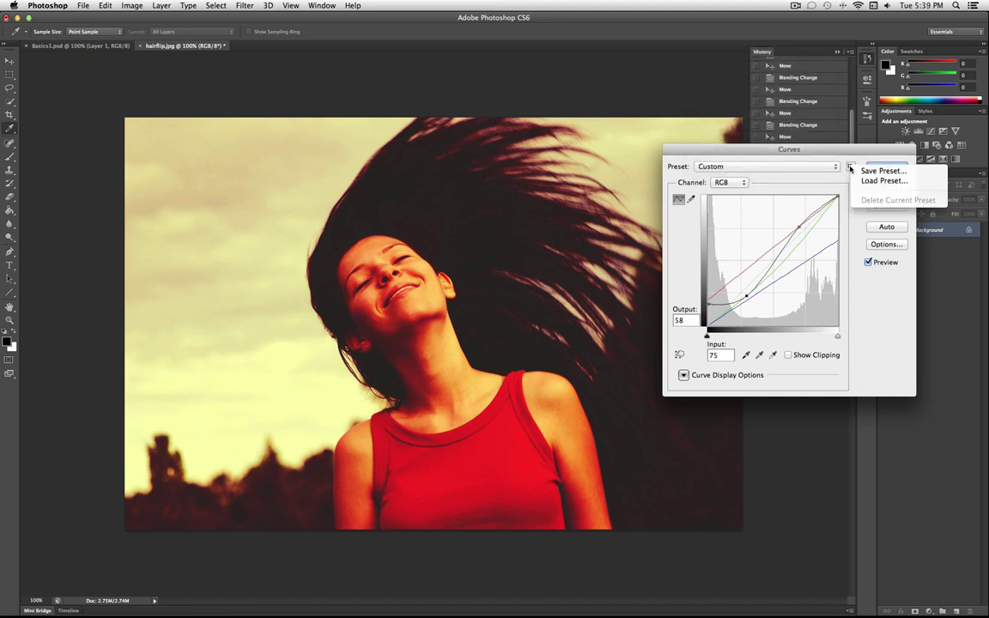
click(812, 165)
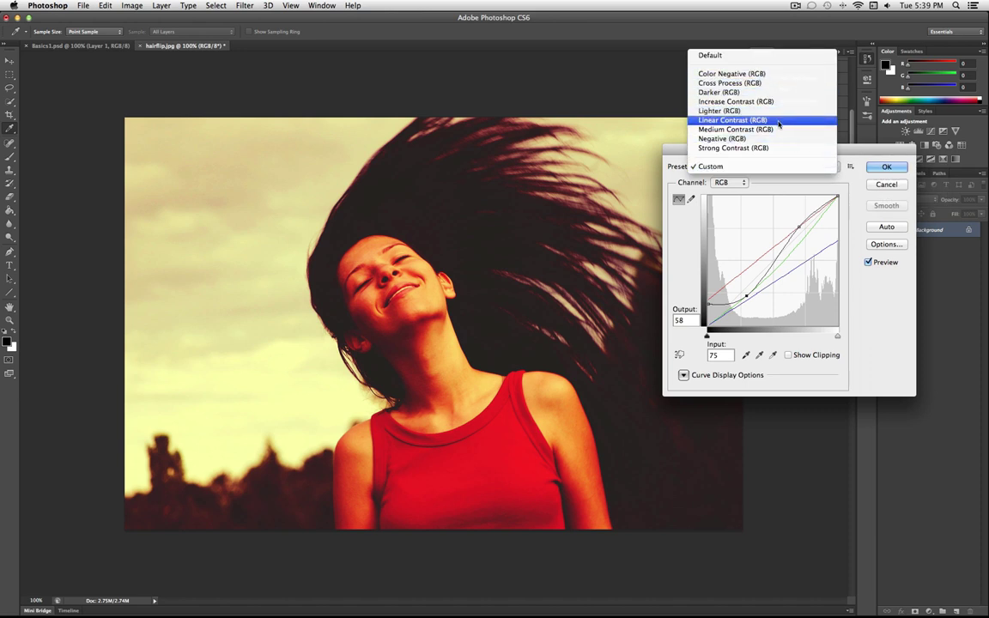
click(836, 193)
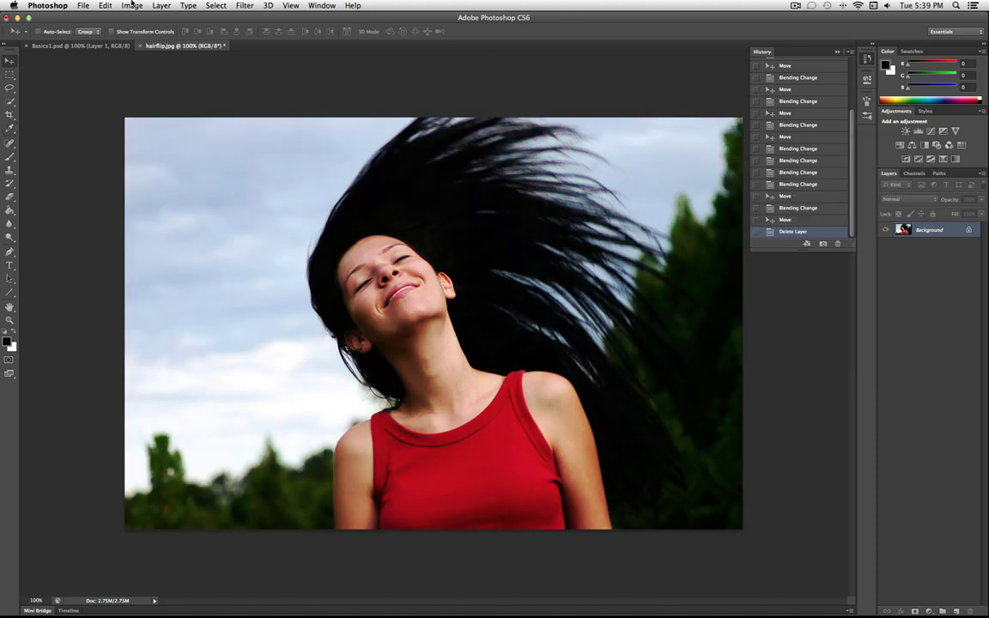
Open a Hue/Saturation adjustment for the photo and set hue to -1, saturation to -100 and lightness to -85.
click(129, 5)
mouse_move(142, 36)
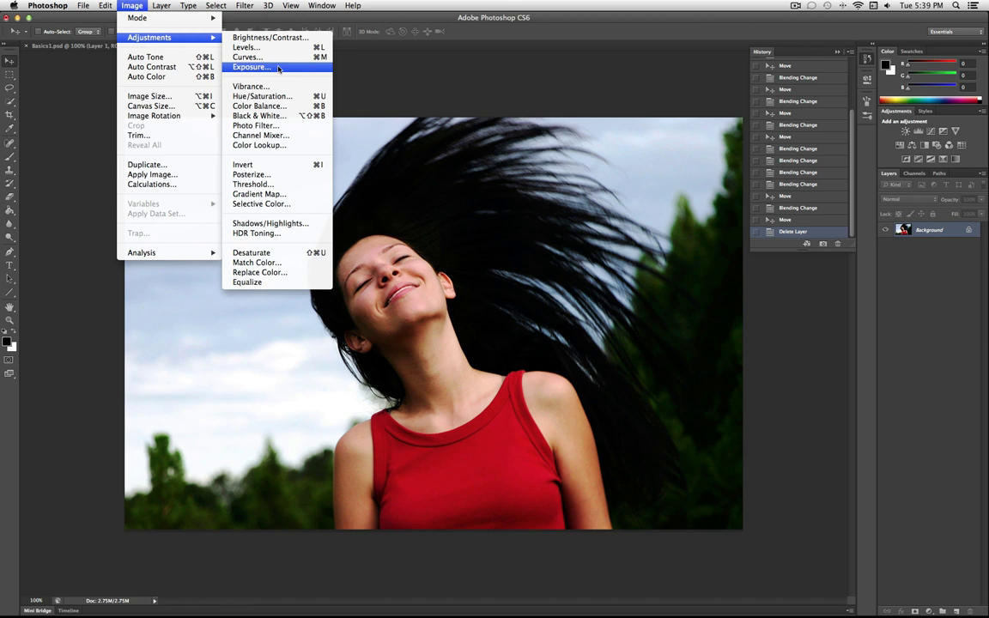
click(317, 96)
drag(712, 354, 627, 387)
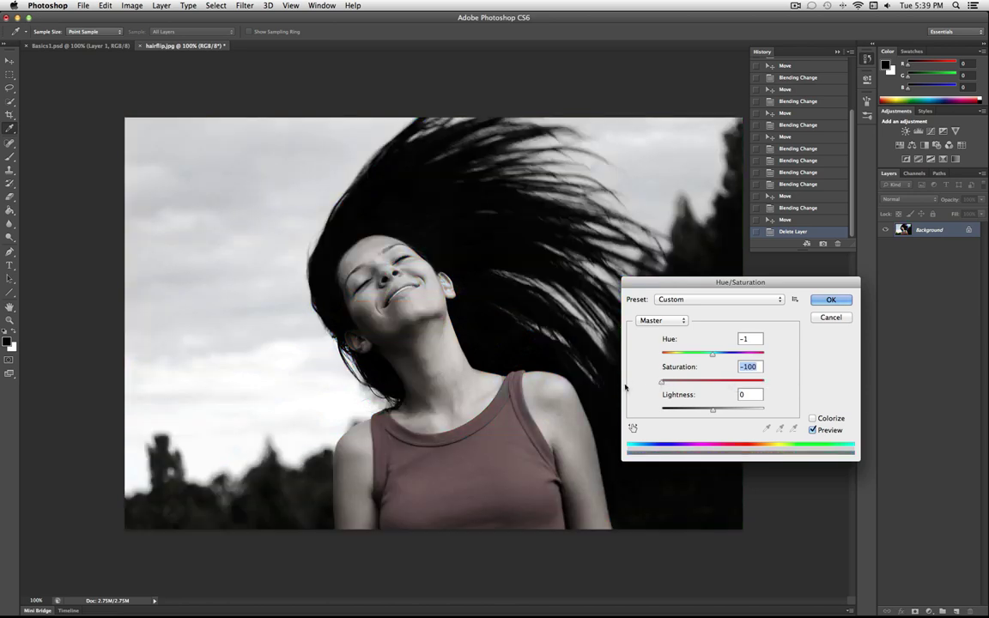
drag(712, 409, 671, 413)
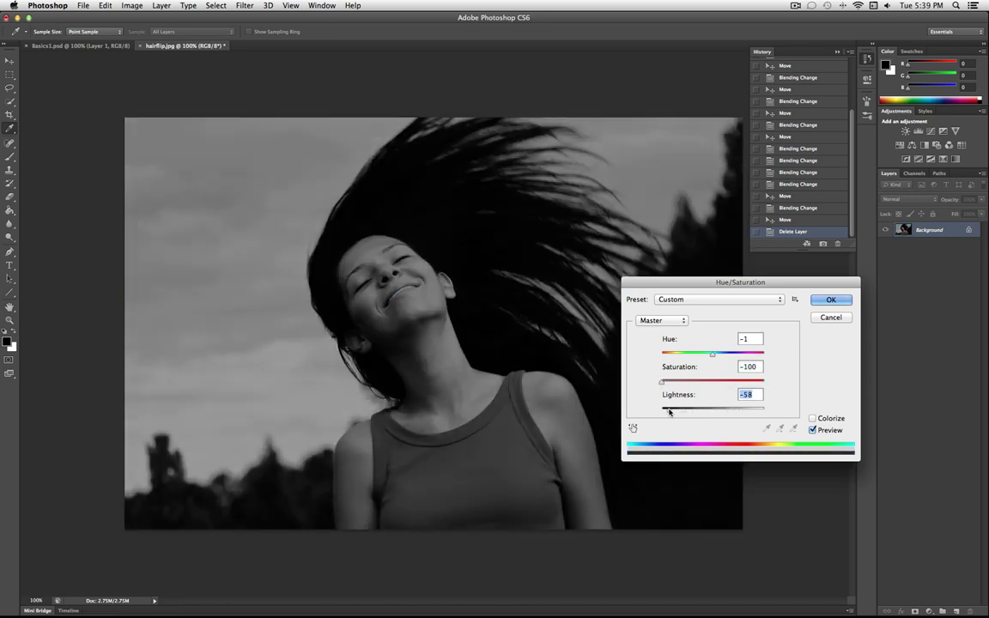
click(670, 413)
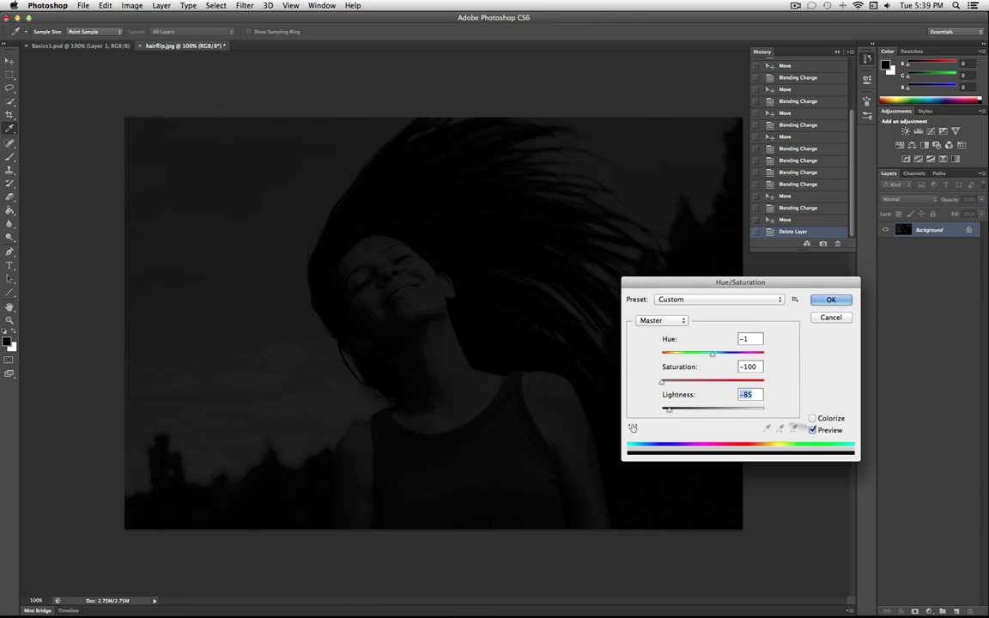
Colorize the photo with a hue of 220, trying saturation values of 91 and 8.
click(812, 418)
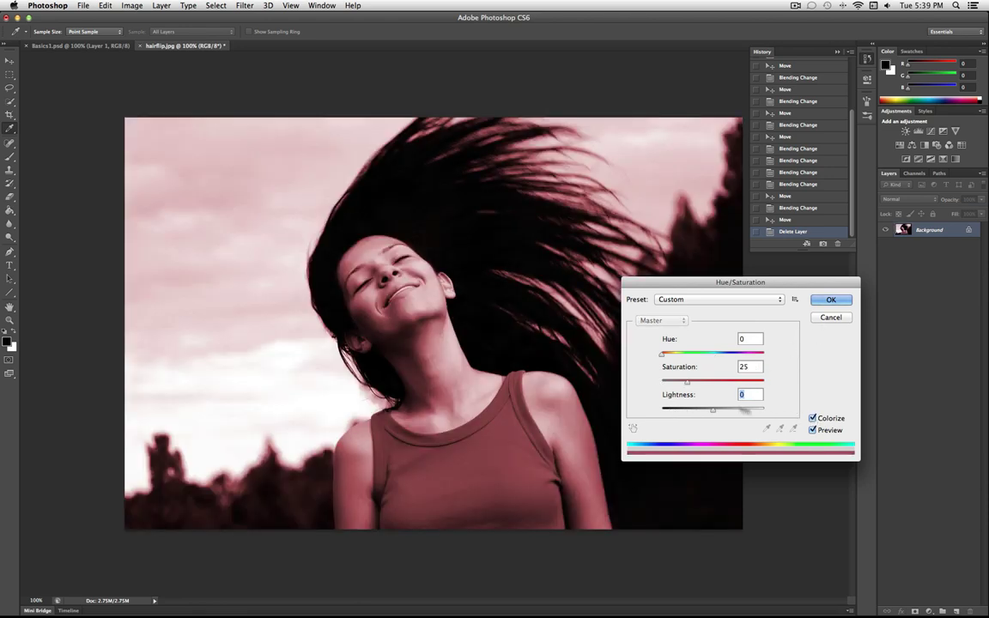
drag(662, 353, 724, 365)
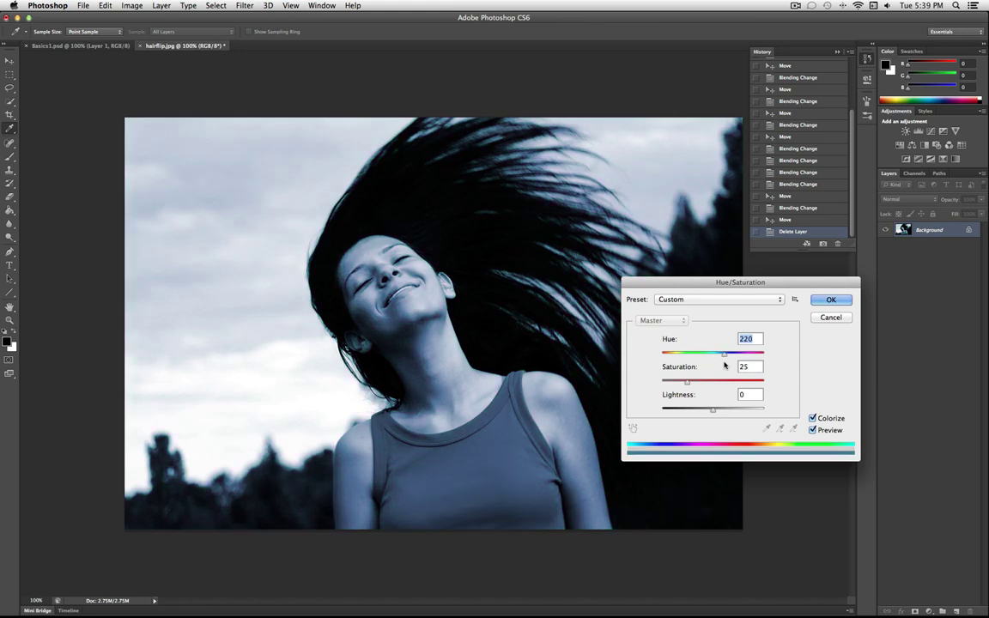
click(754, 381)
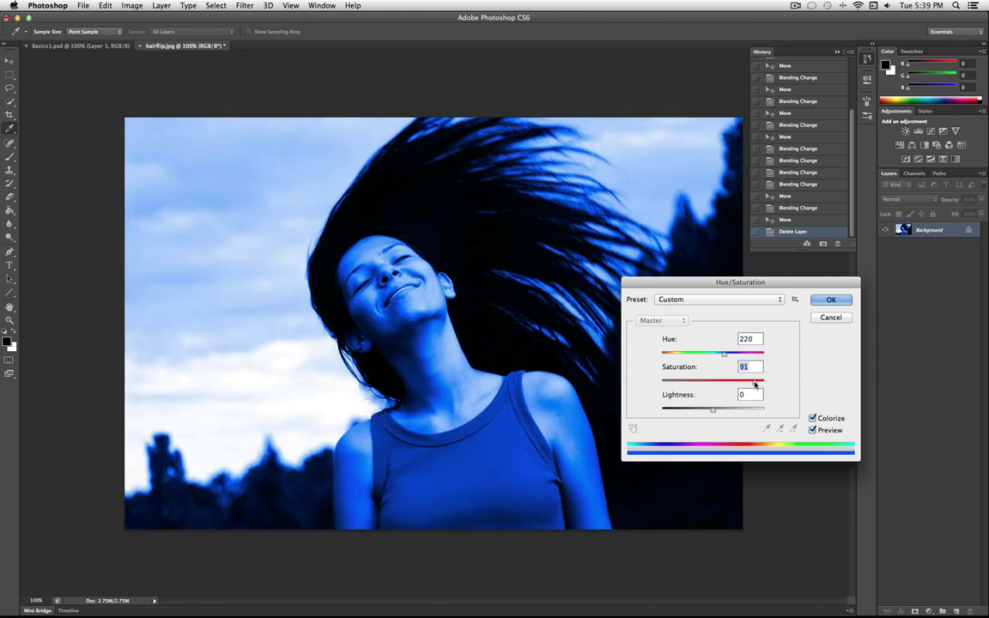
click(670, 381)
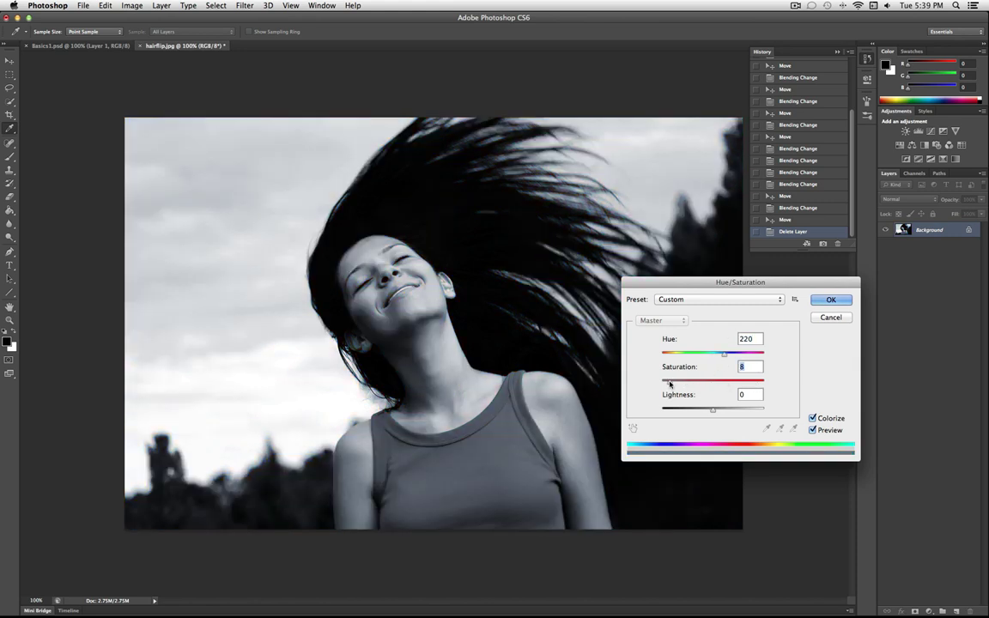
Set the colorized photo's saturation to 50 and lightness to -25, and cancel the Hue/Saturation adjustment.
mouse_move(717, 410)
mouse_down()
mouse_move(763, 410)
mouse_move(709, 409)
mouse_up()
click(711, 381)
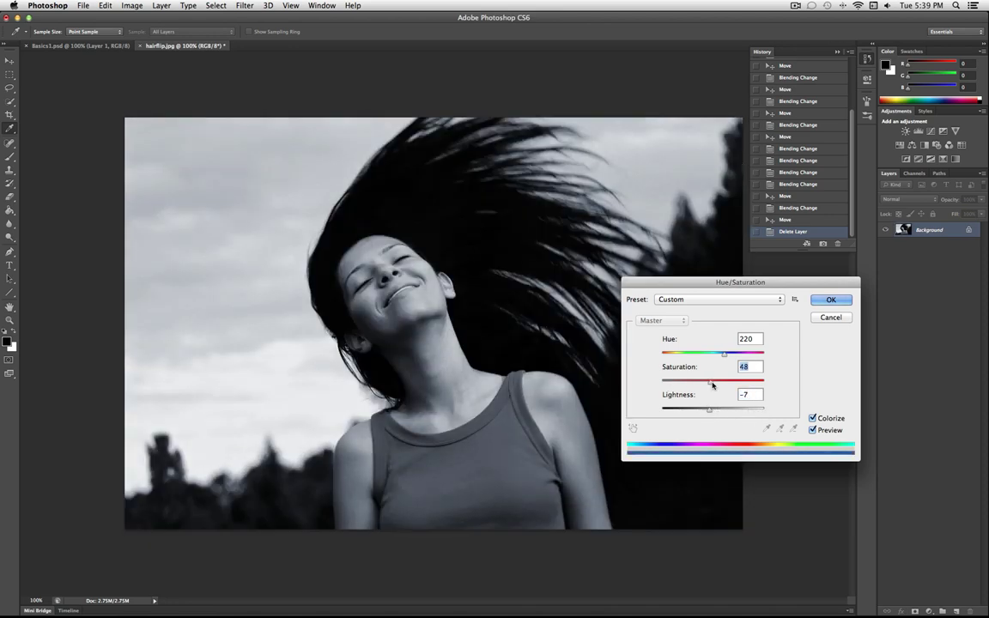
click(712, 381)
click(699, 410)
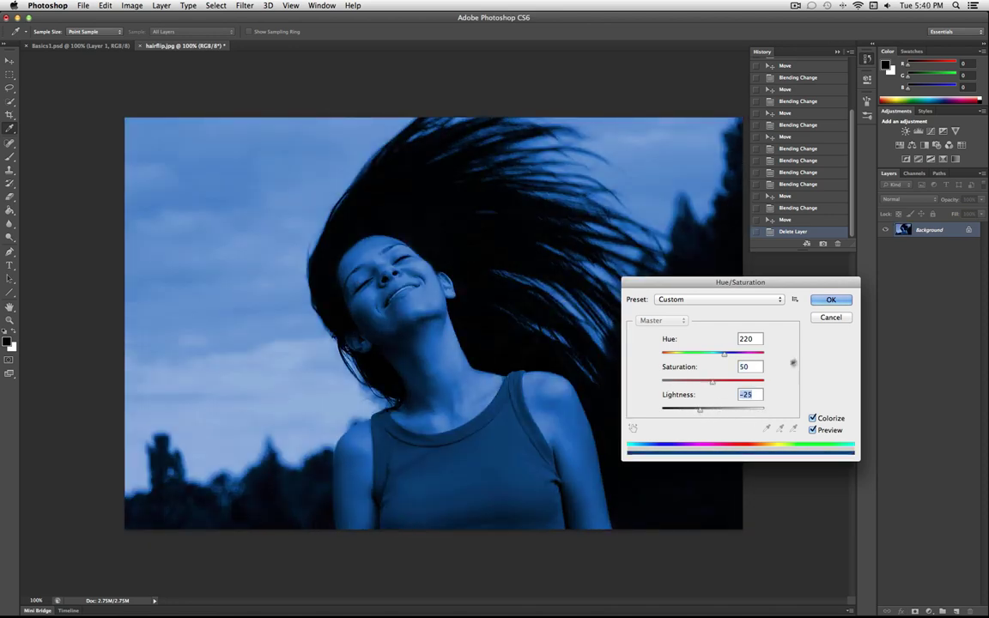
click(830, 317)
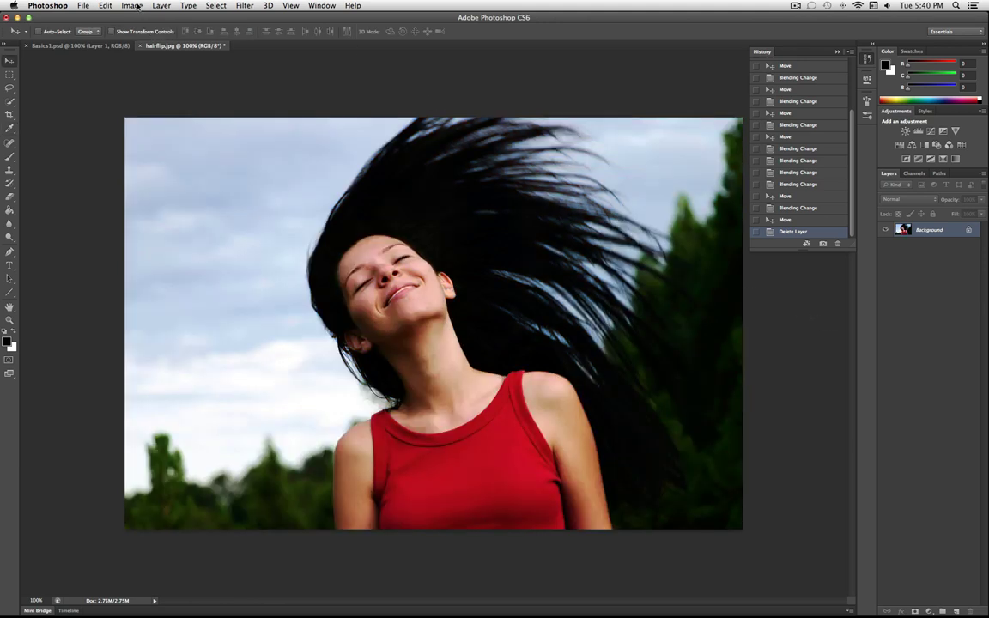
Open Color Balance and try midtones of +64 toward red and -54 toward yellow, bringing both back toward neutral.
click(133, 6)
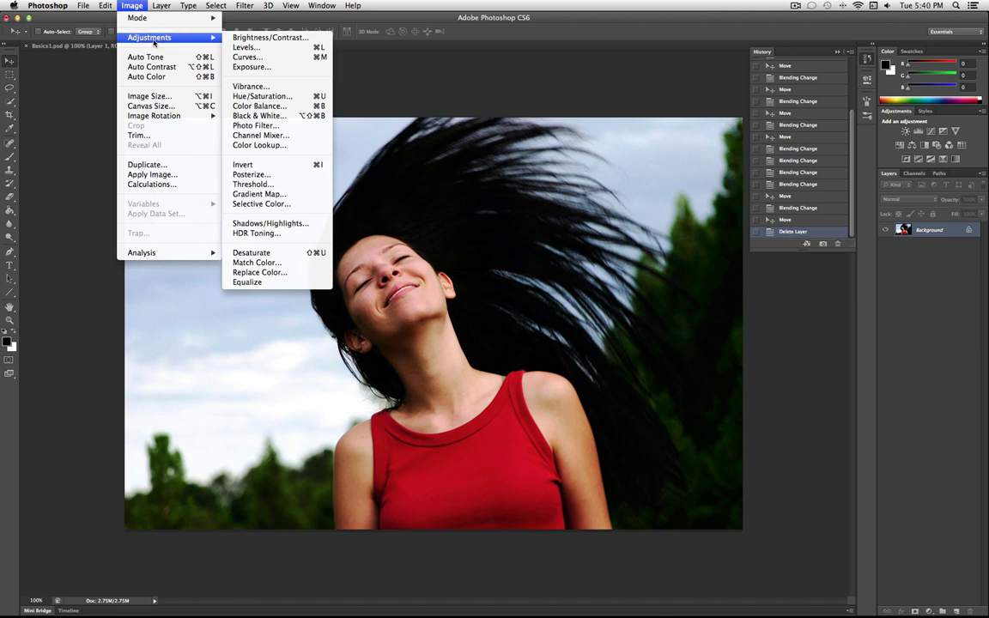
click(301, 109)
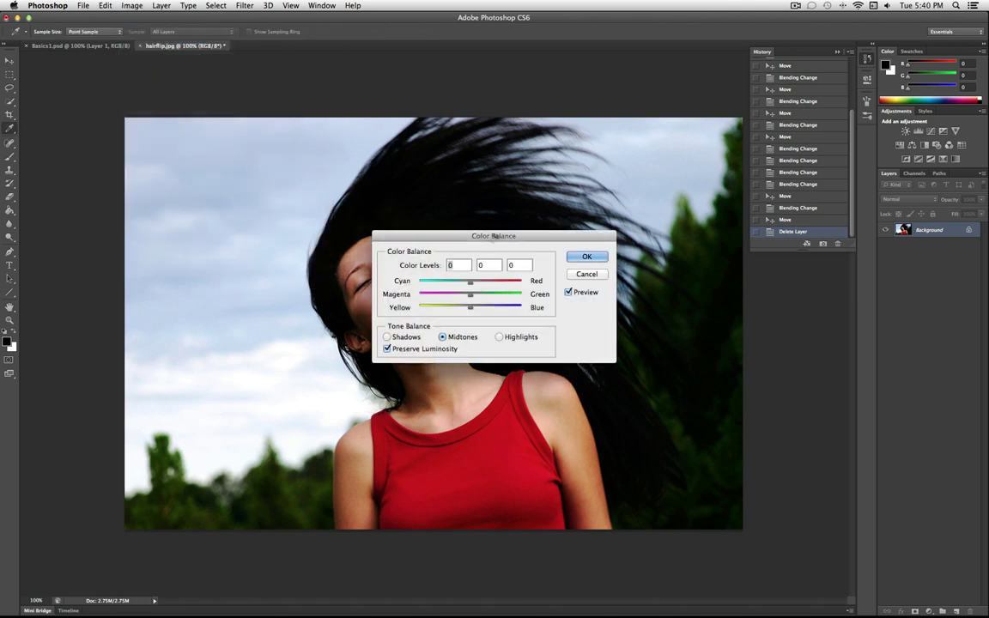
drag(512, 237, 684, 373)
drag(641, 415, 614, 441)
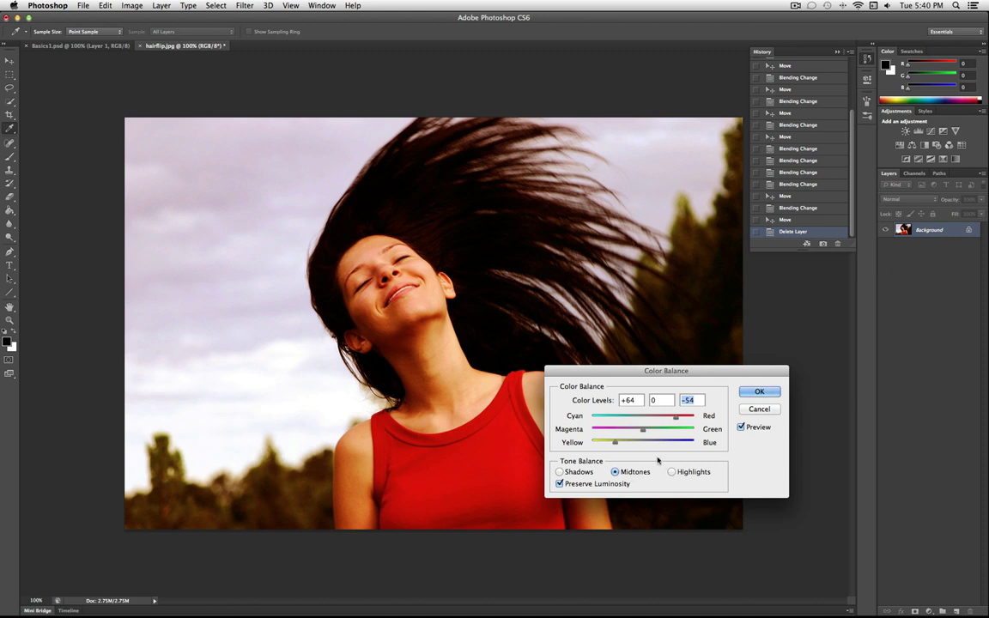
drag(675, 417, 648, 420)
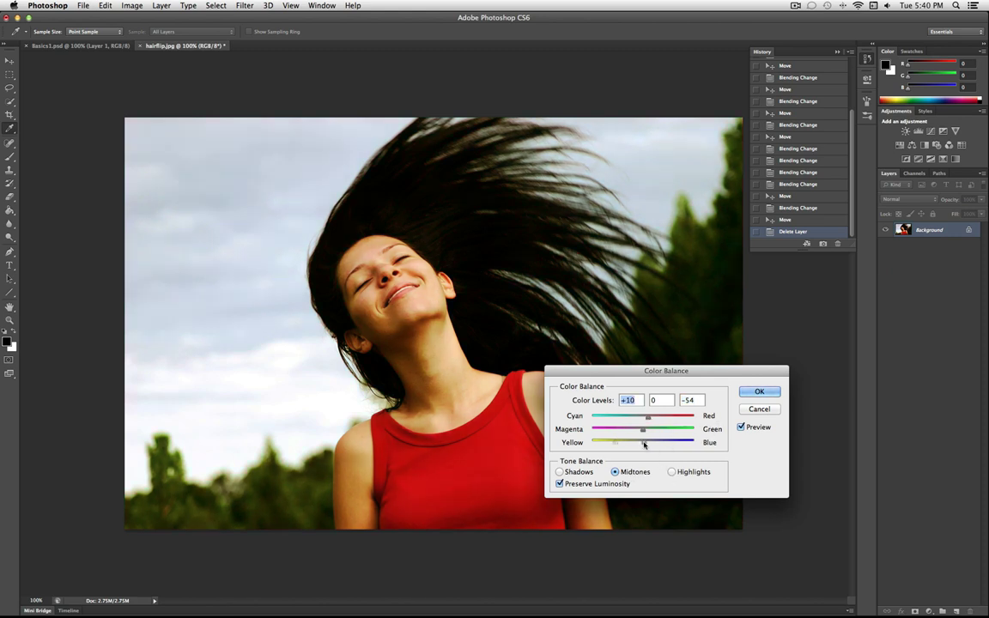
click(644, 444)
Set the yellow-blue balance to -48 for the highlights and +48 for the shadows.
click(671, 471)
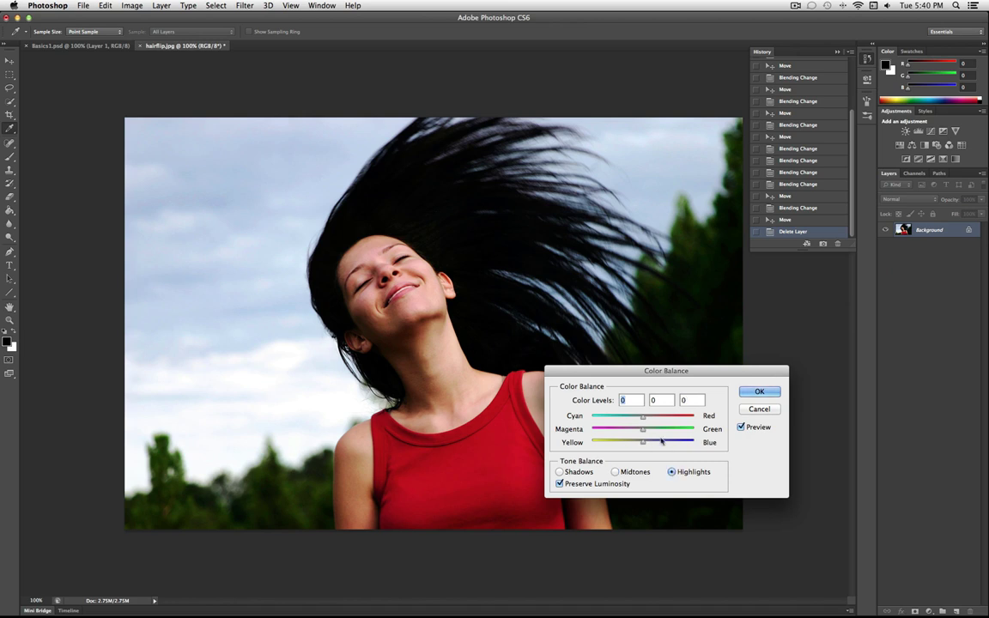
drag(645, 445, 618, 447)
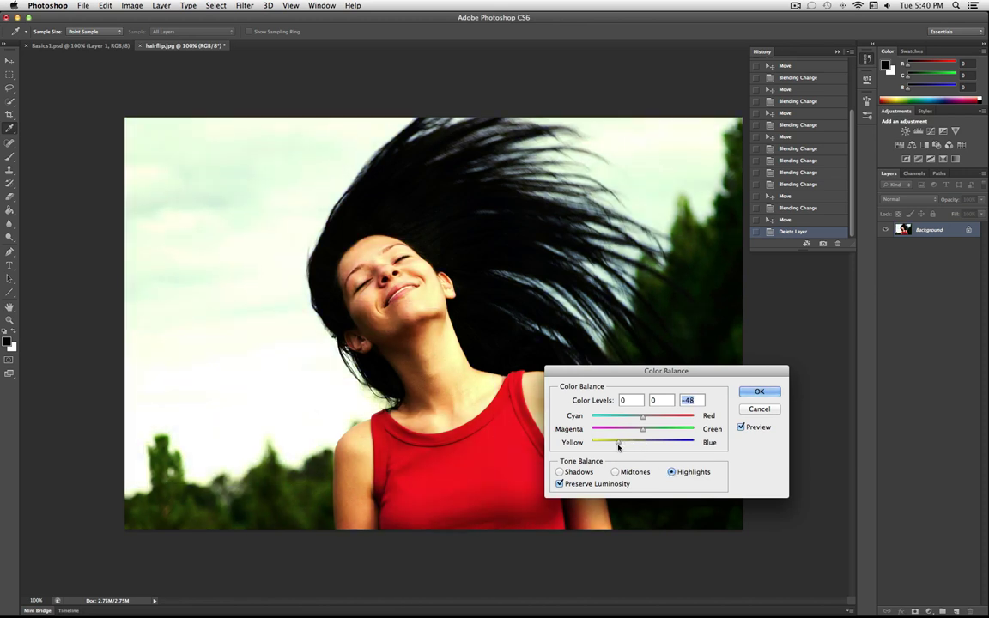
click(560, 472)
drag(642, 443, 668, 445)
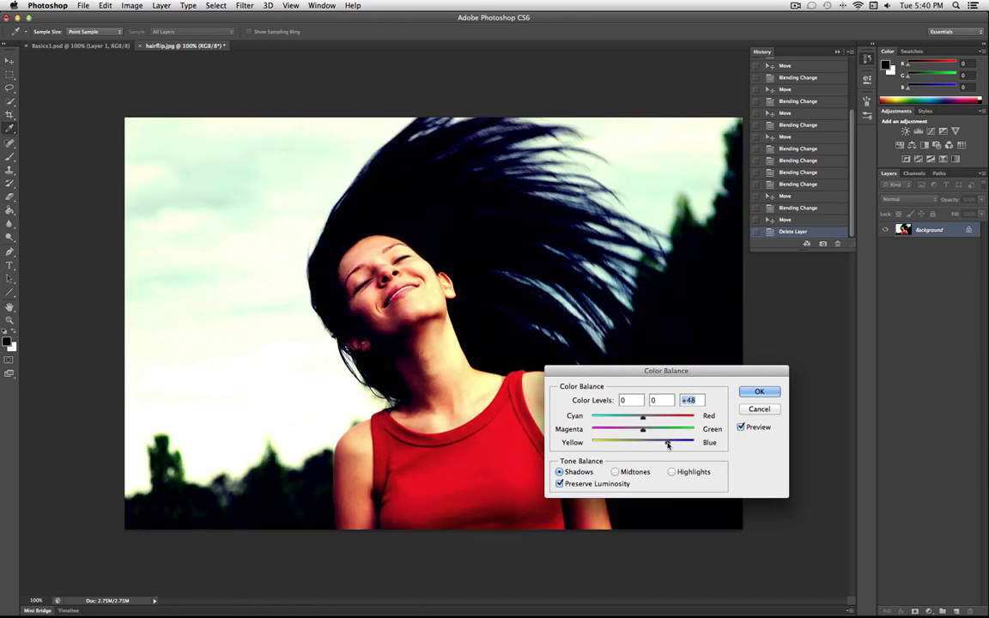
Move the Color Balance dialog to uncover the photo and cancel the adjustment.
drag(666, 371, 483, 494)
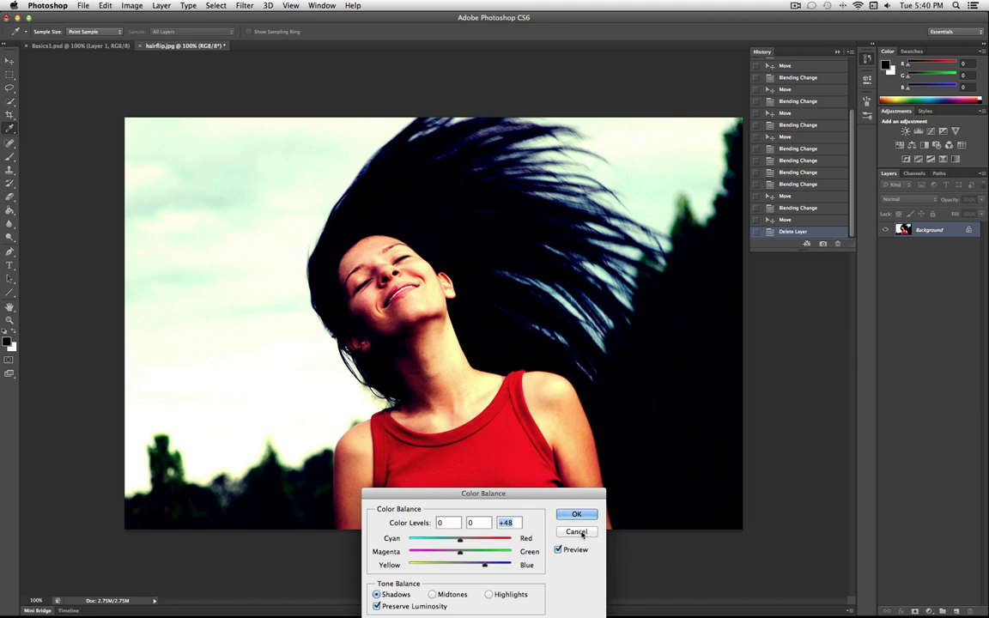
drag(581, 534, 582, 368)
click(580, 371)
key(v)
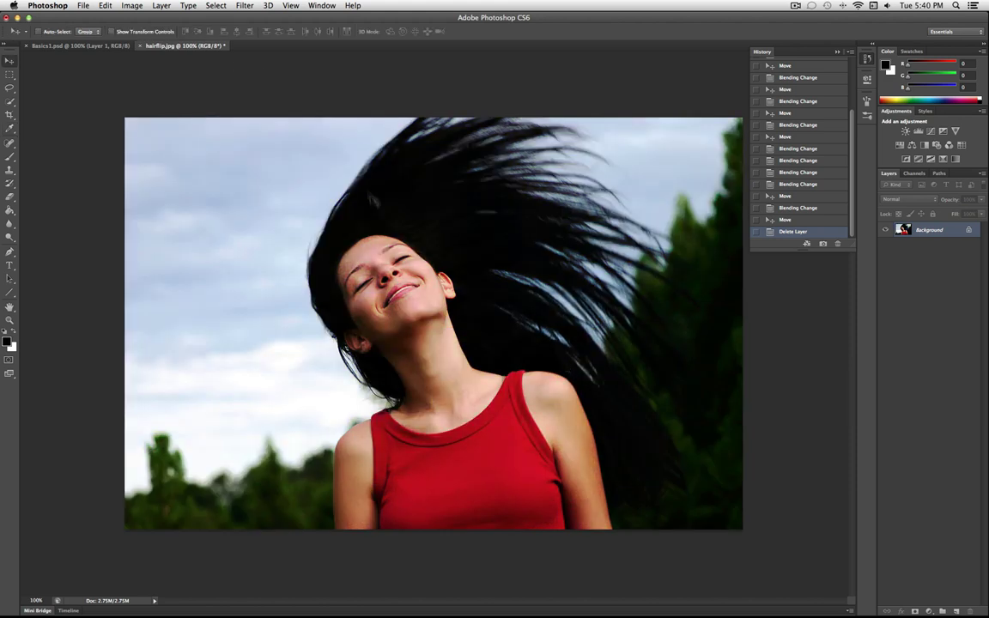
Desaturate the photo to turn it black and white.
click(131, 6)
mouse_move(154, 37)
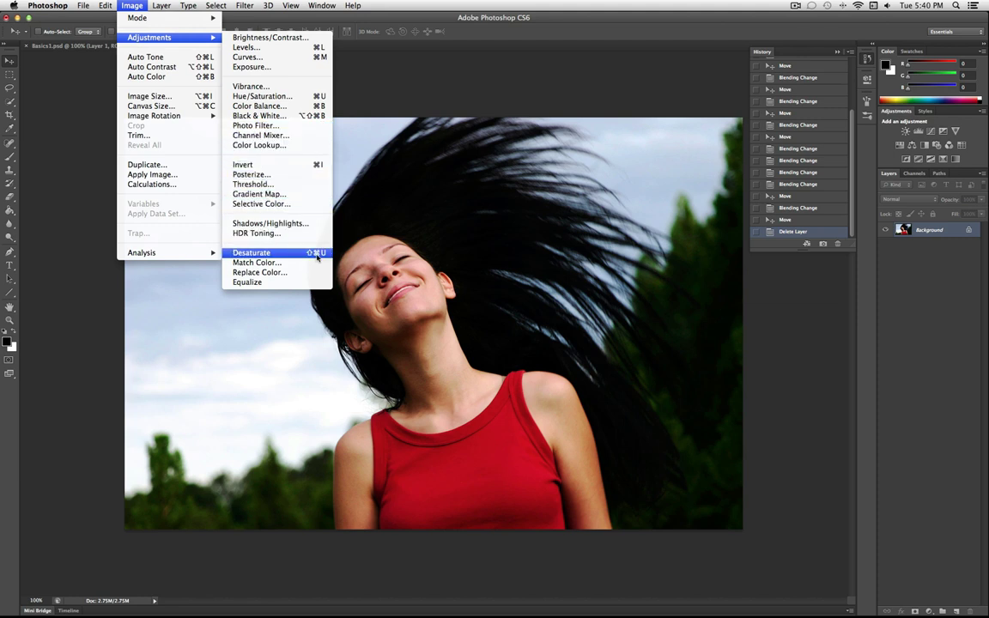
click(258, 252)
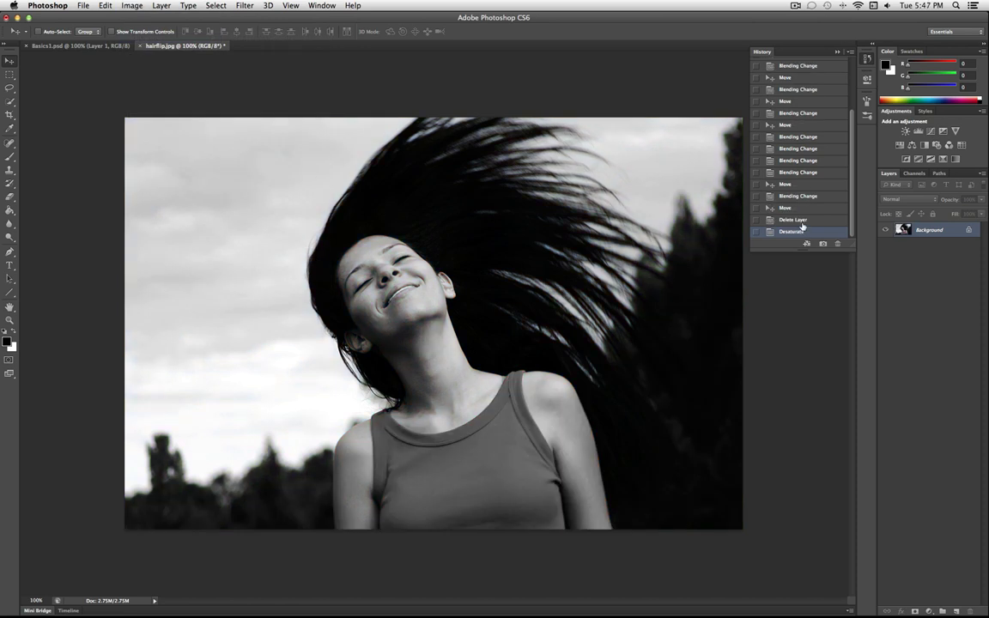
Revert the photo to its full-colour state from before the Desaturate adjustment.
click(798, 221)
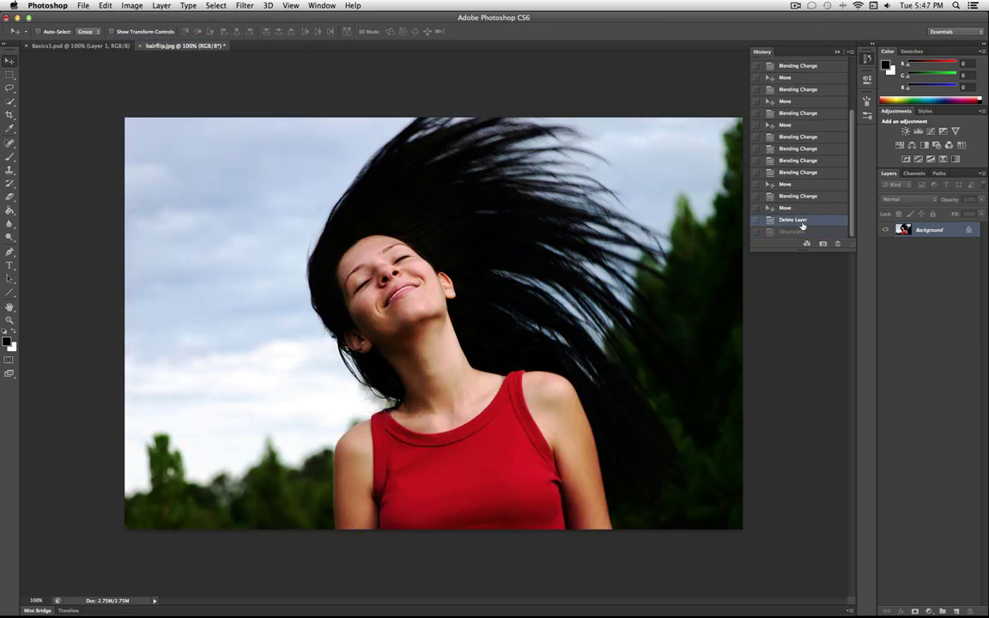
click(132, 5)
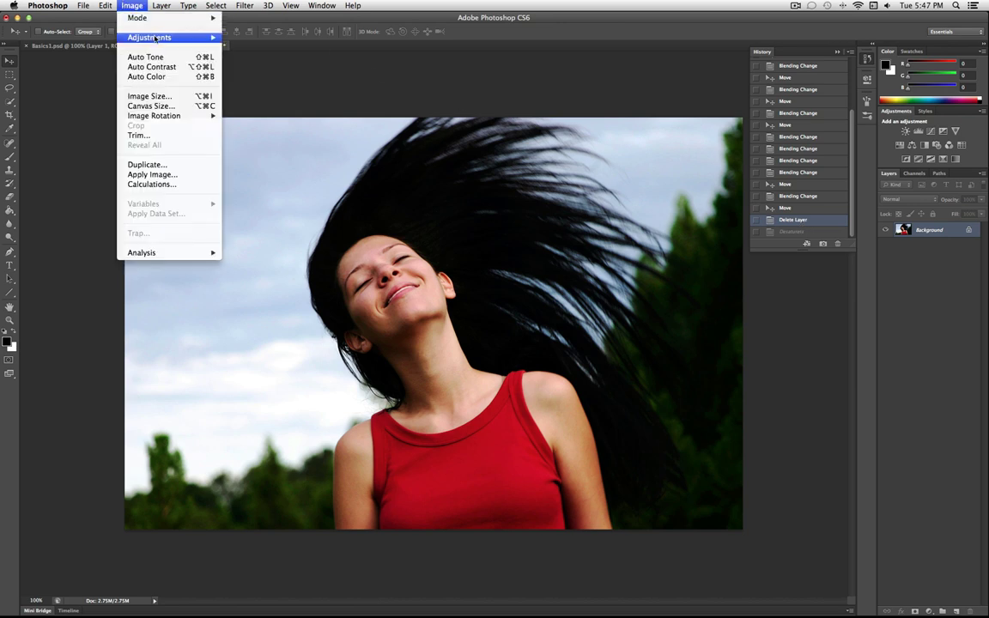
mouse_move(156, 38)
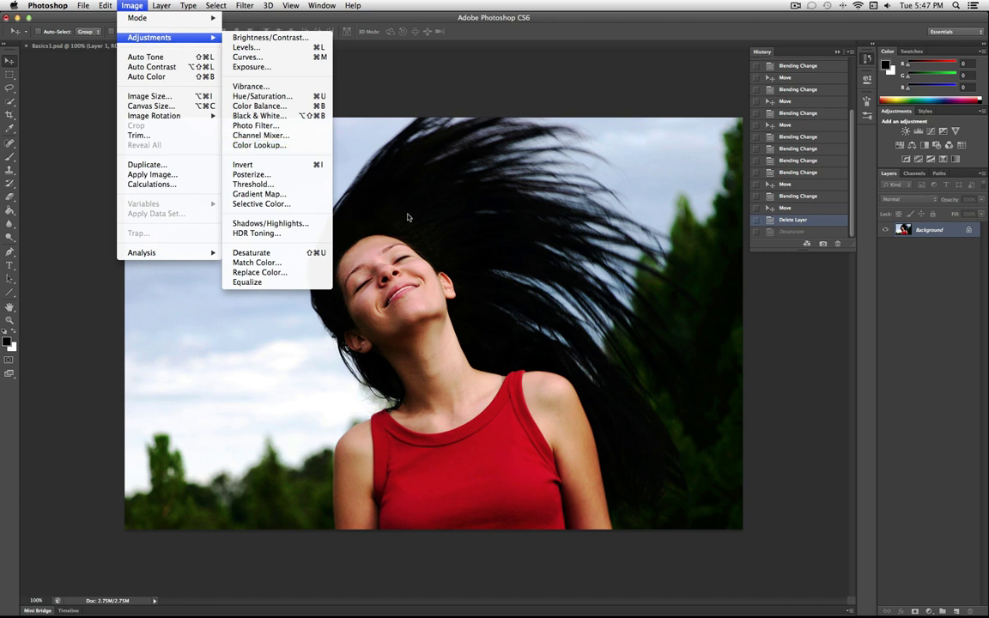
click(153, 5)
click(138, 5)
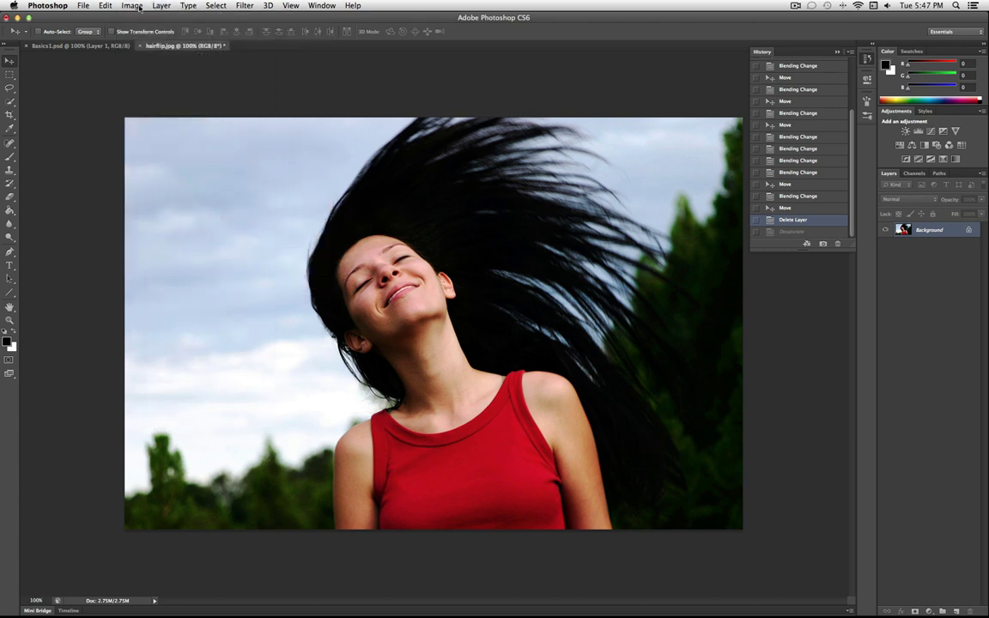
Add a Color Balance adjustment layer above the Background with the default layer settings.
click(135, 6)
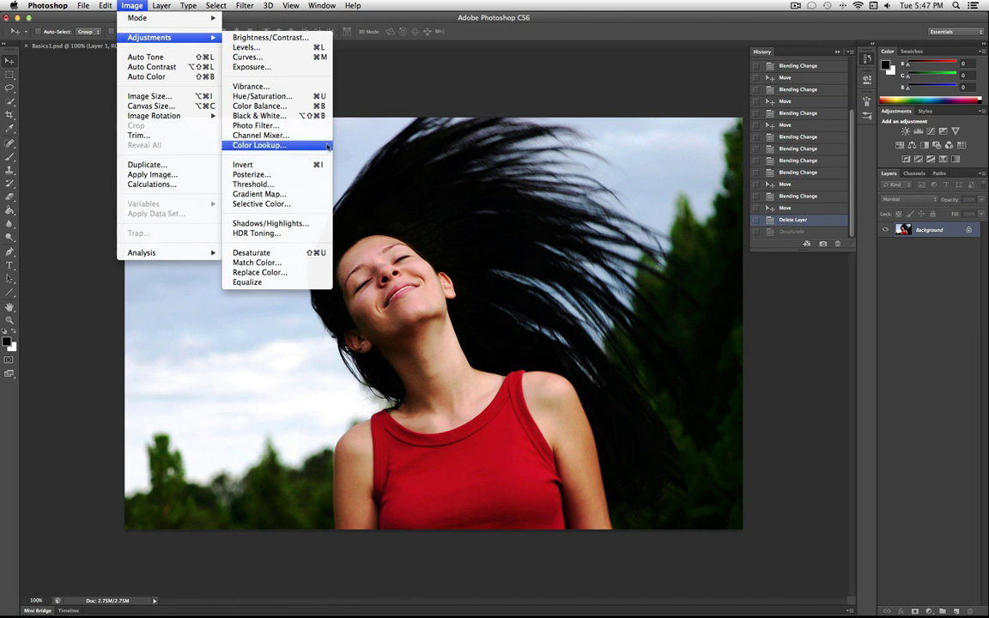
mouse_move(166, 6)
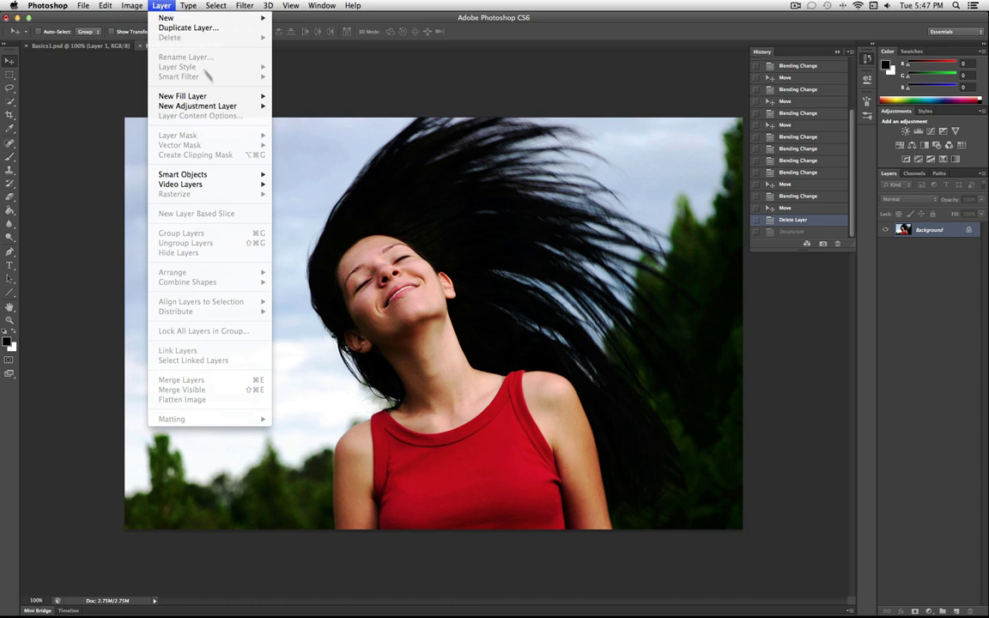
mouse_move(238, 110)
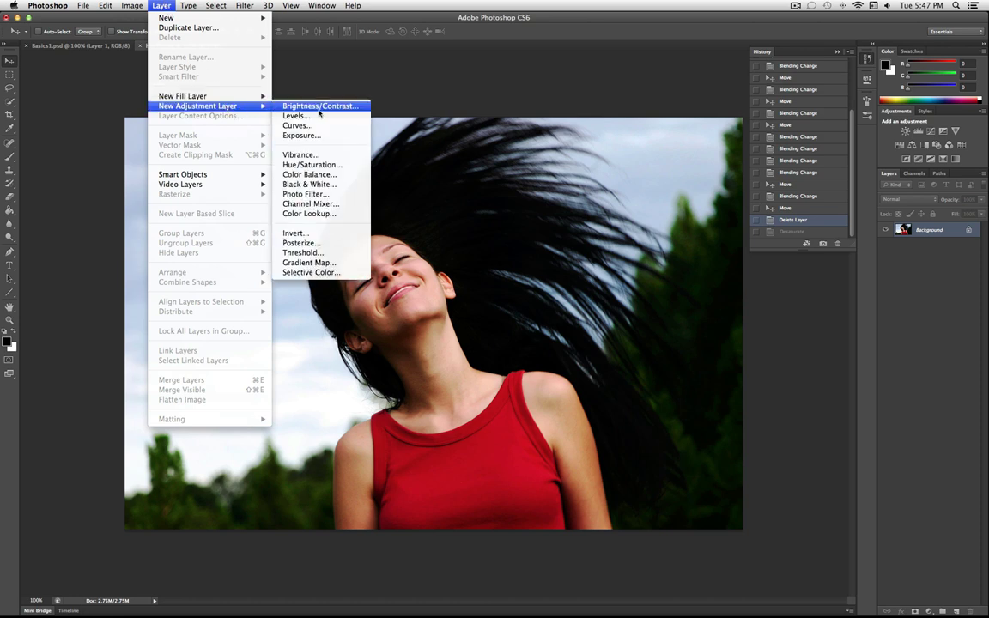
click(337, 176)
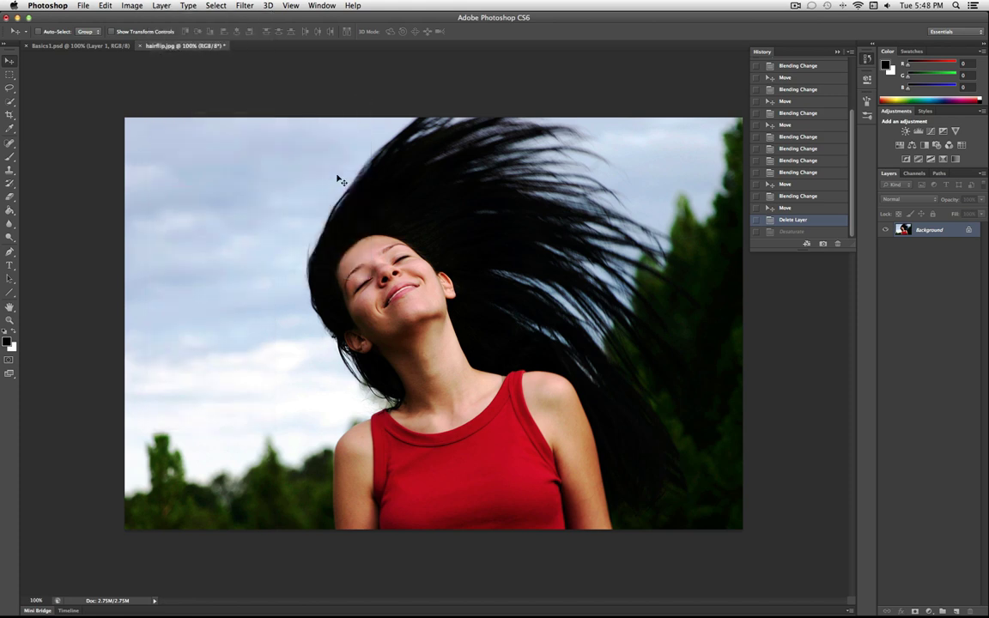
click(585, 271)
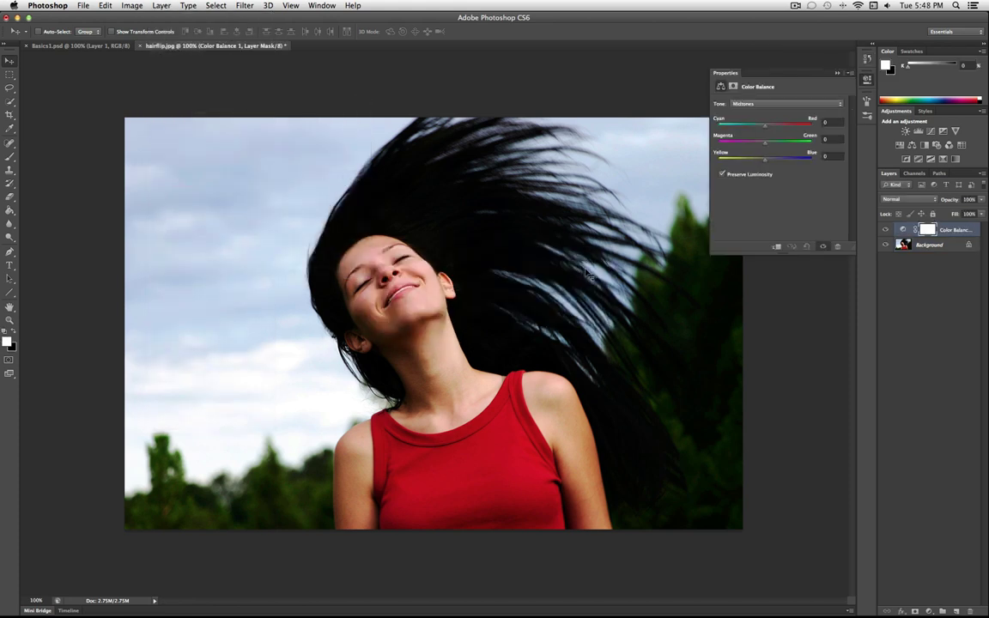
Set the adjustment layer's midtones cyan-red balance to +2 and shift its shadows strongly toward blue.
mouse_move(766, 129)
mouse_down()
mouse_move(789, 129)
mouse_move(765, 129)
mouse_up()
click(743, 104)
click(745, 98)
drag(765, 159, 798, 159)
Set the adjustment layer's yellow-blue balance to -52 for the highlights.
click(758, 104)
click(748, 116)
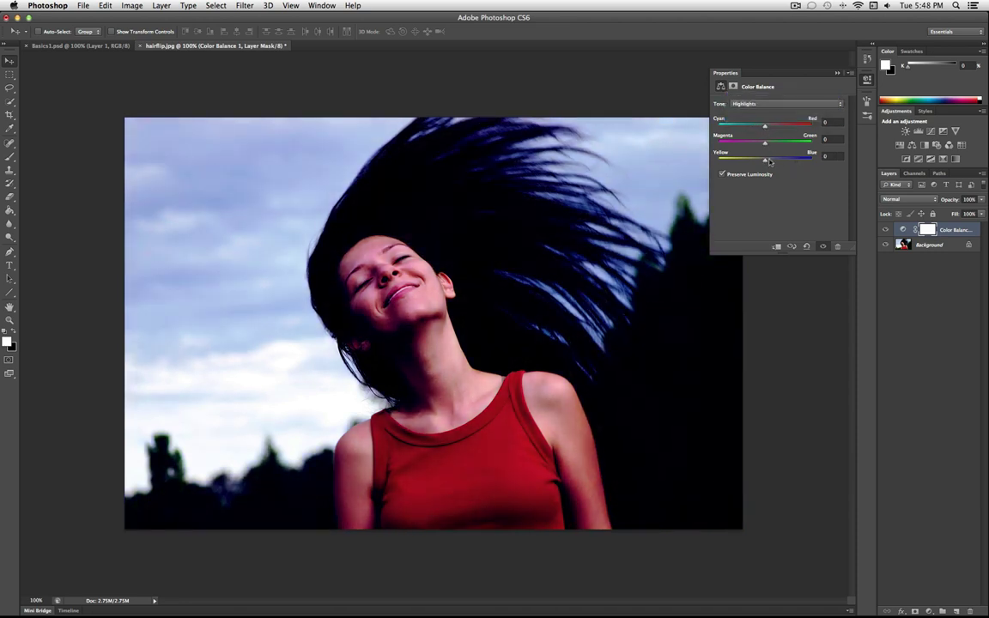
drag(765, 159, 742, 163)
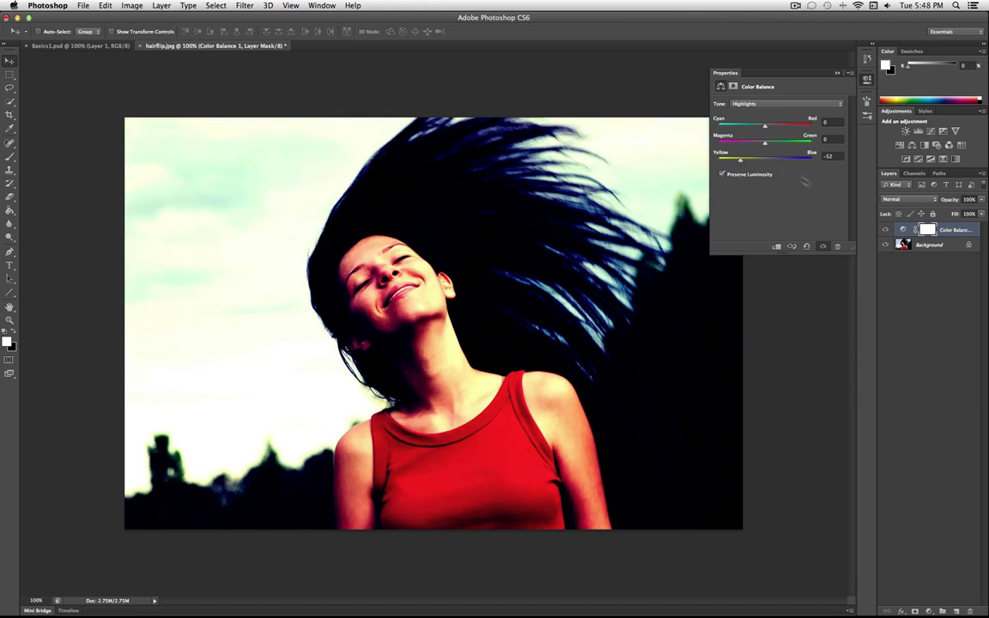
Toggle the Color Balance layer's visibility to compare the untouched Background photo with the adjusted version.
click(935, 248)
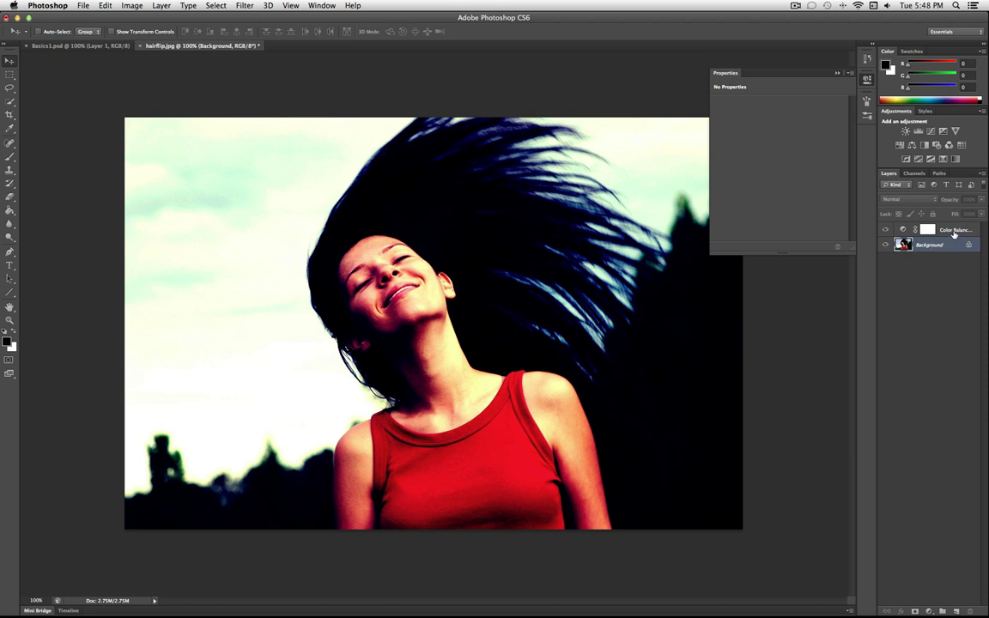
click(953, 234)
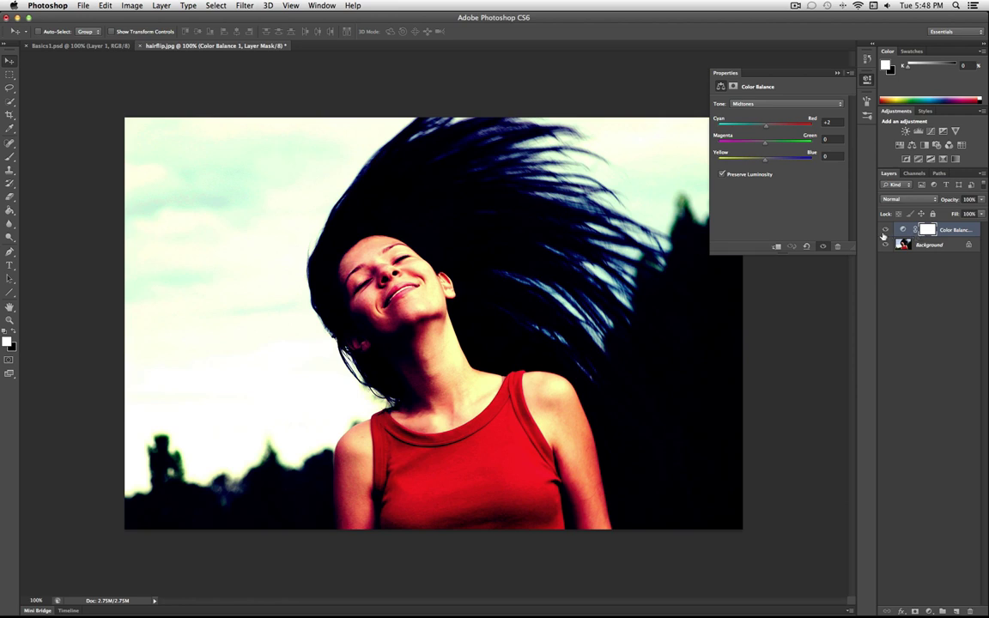
click(886, 232)
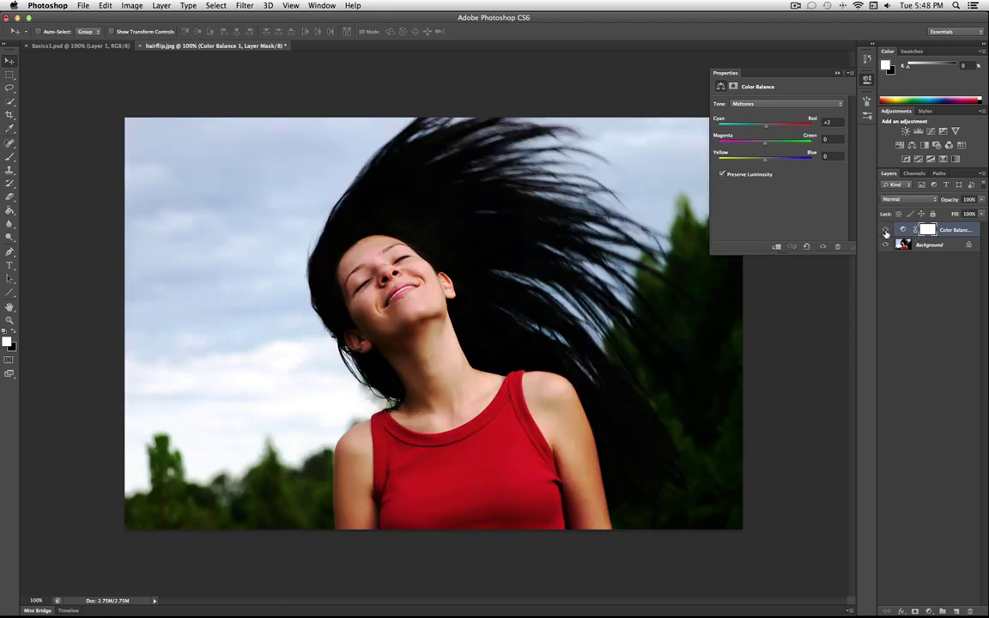
click(886, 232)
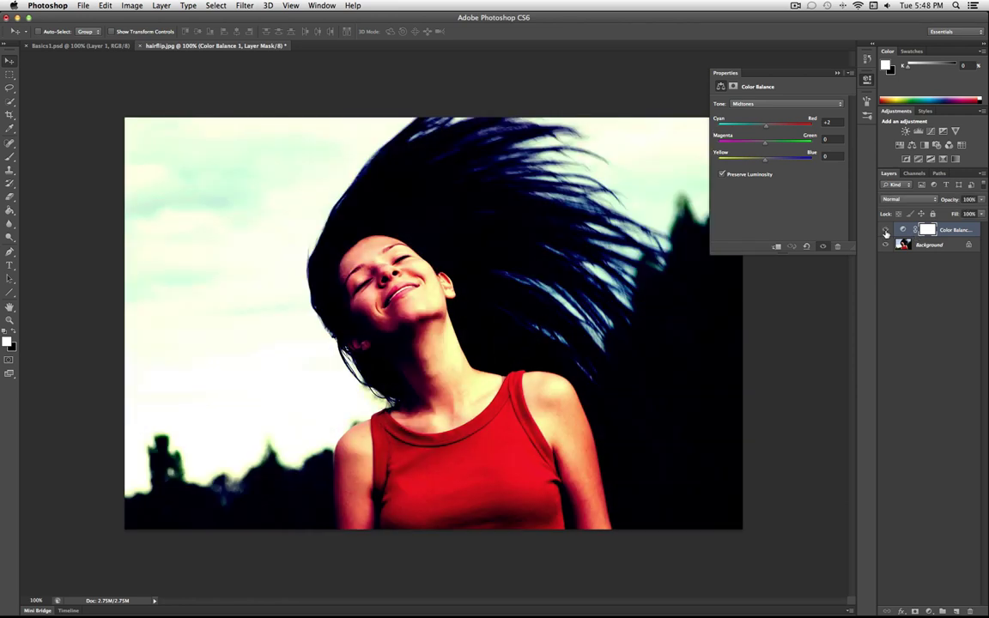
click(928, 246)
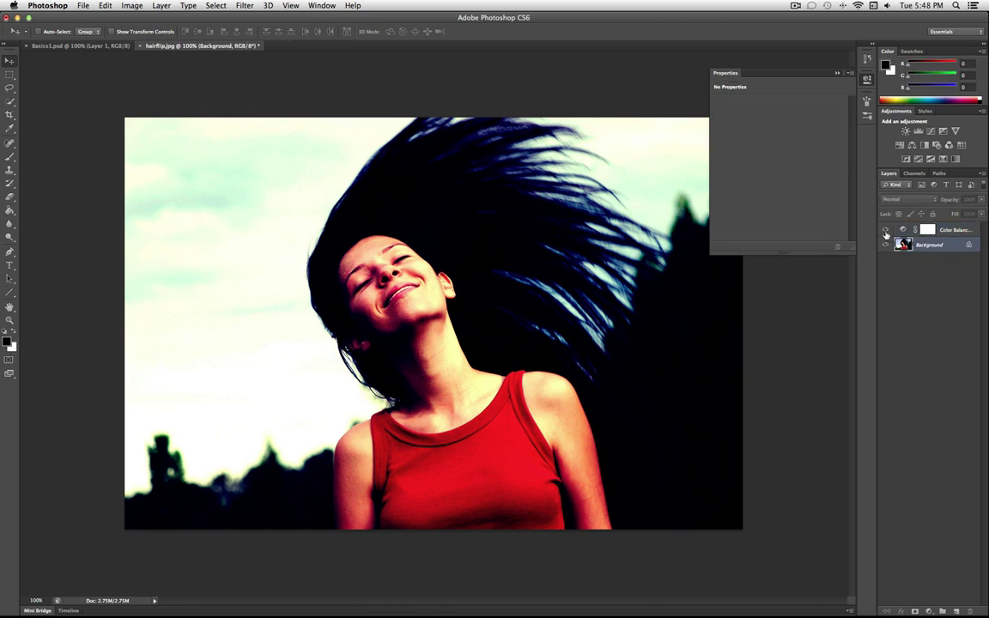
click(886, 231)
click(886, 231)
click(134, 5)
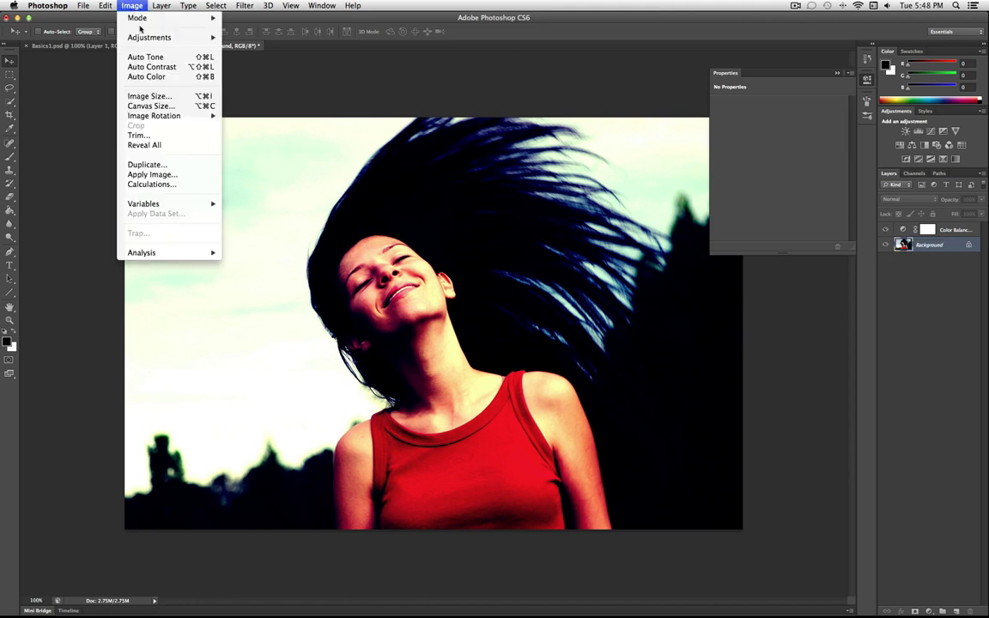
mouse_move(147, 39)
mouse_move(161, 5)
mouse_move(221, 99)
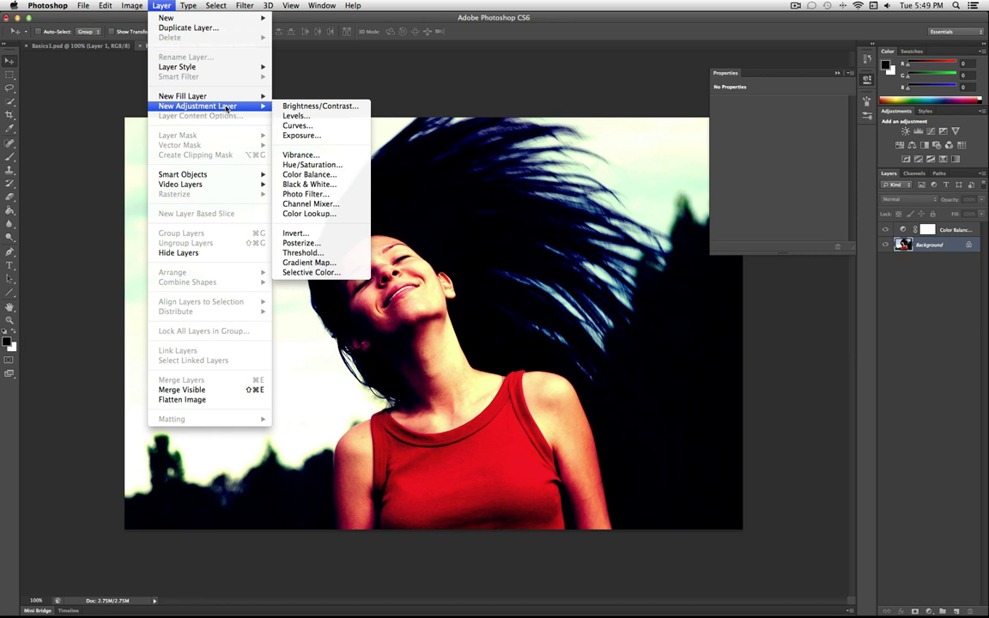
Delete the Color Balance adjustment layer.
click(798, 210)
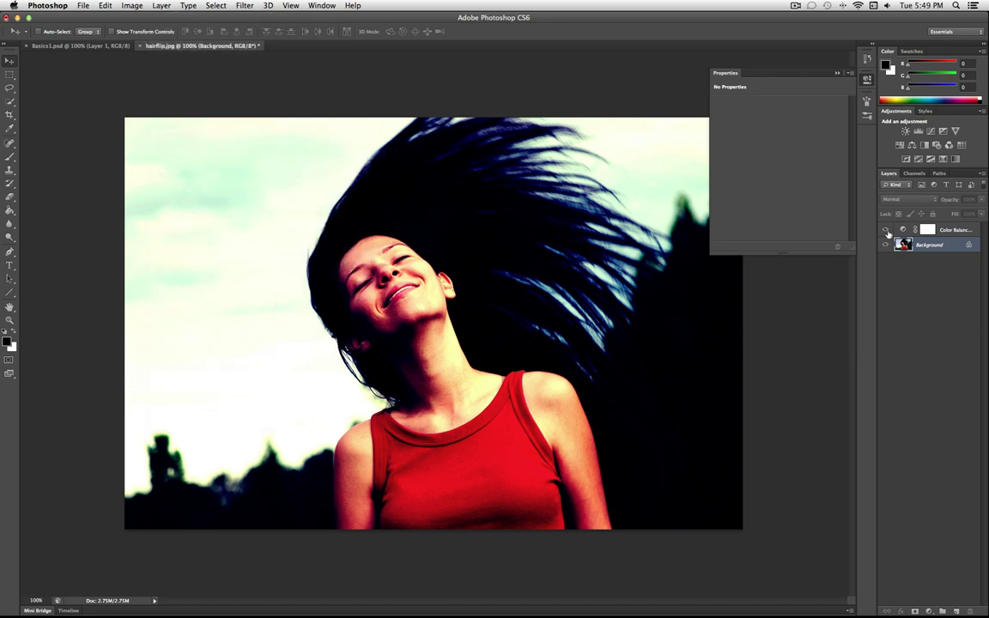
drag(950, 234, 971, 610)
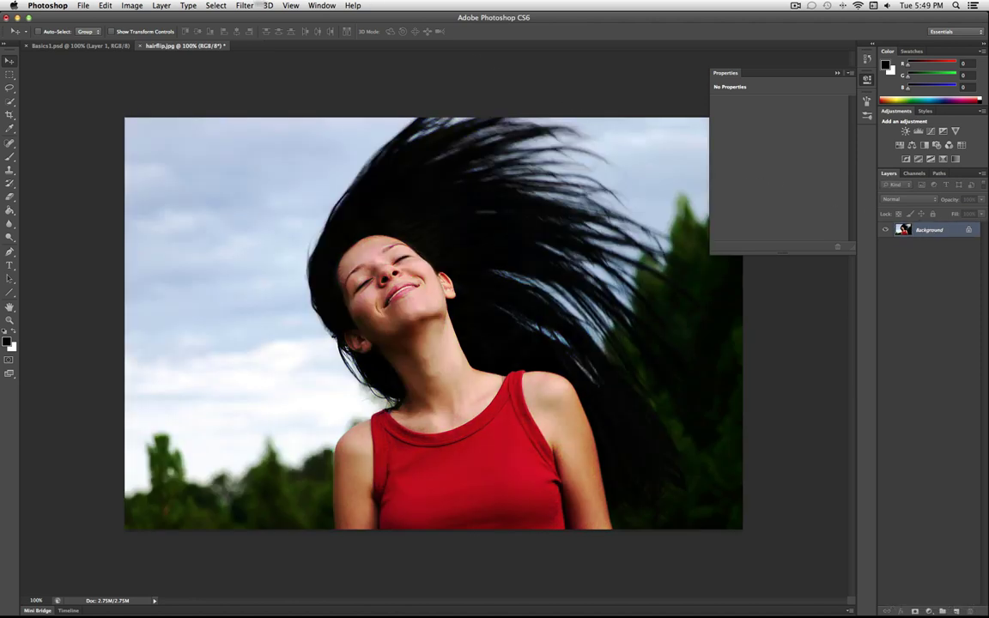
click(161, 5)
mouse_move(165, 19)
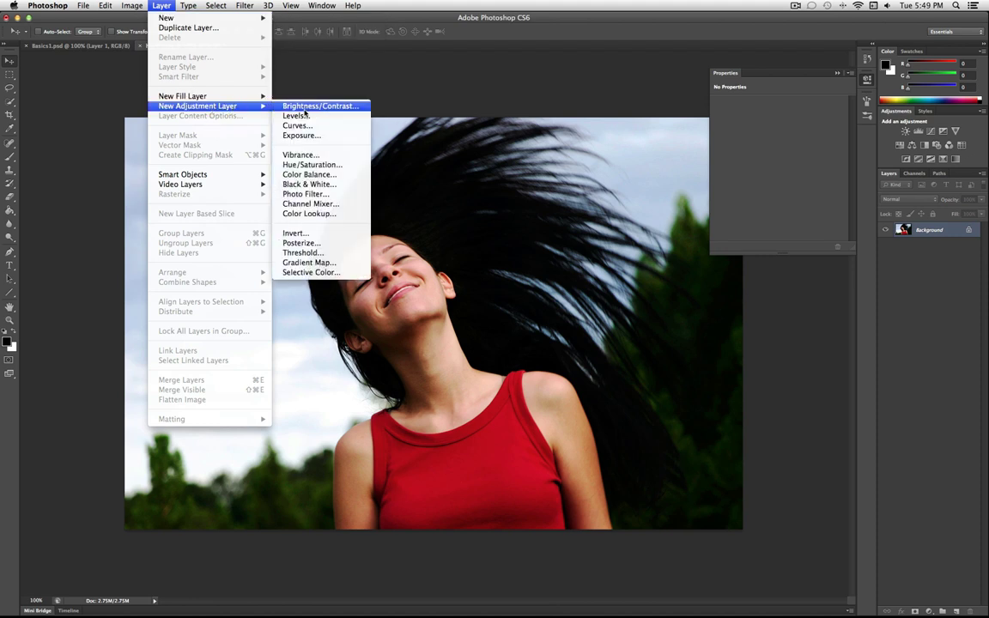
mouse_move(132, 5)
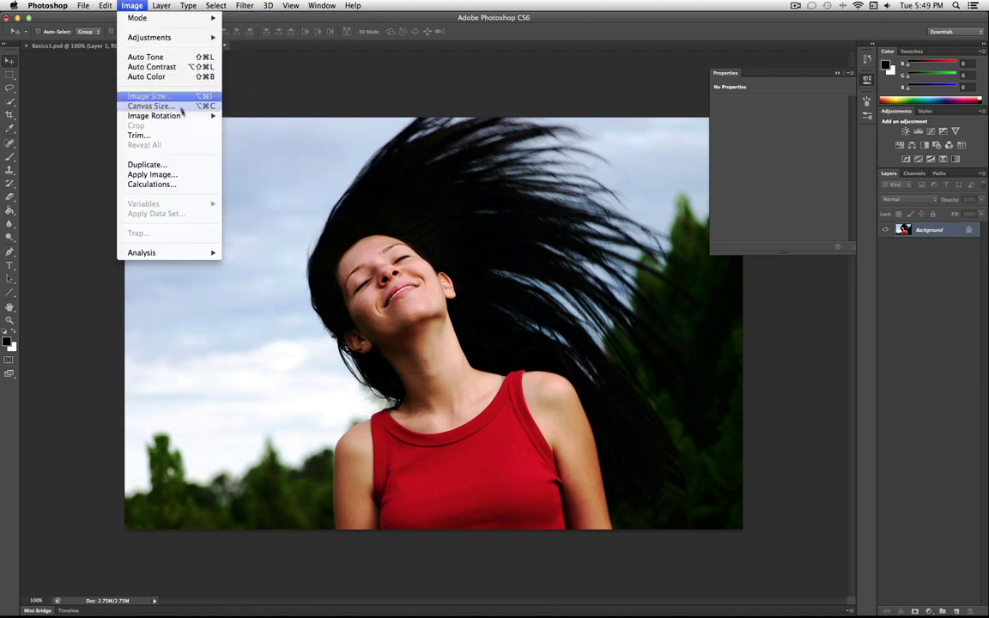
mouse_move(187, 38)
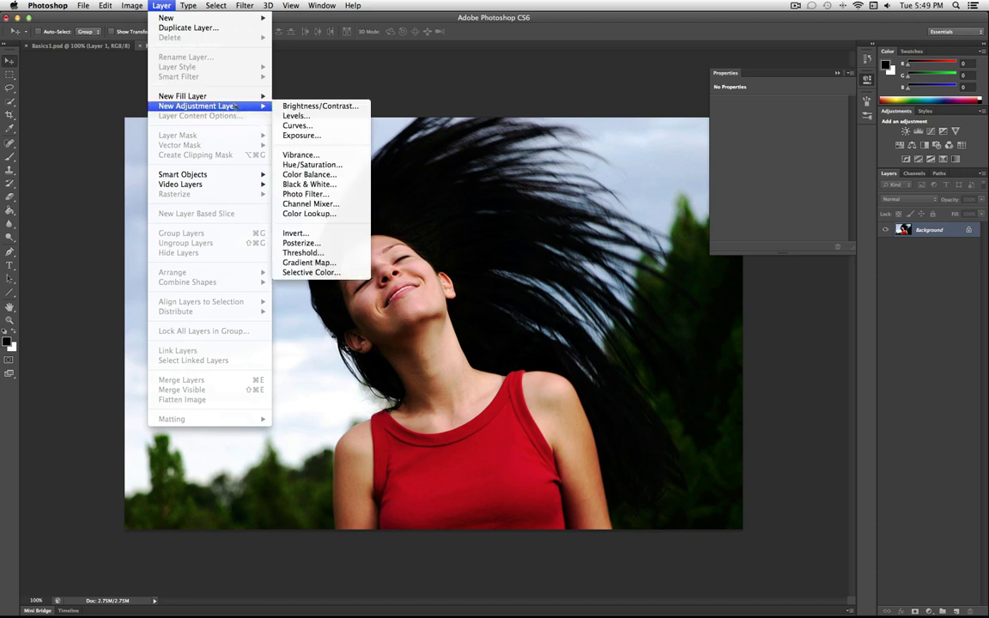
click(160, 6)
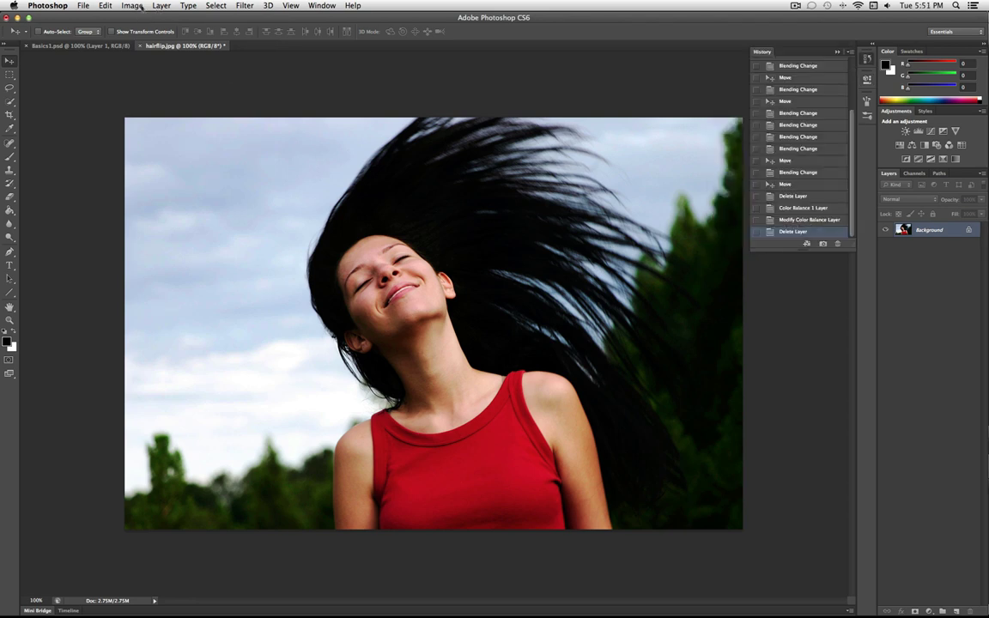
Step back once in the edit history to restore the deleted Color Balance adjustment layer.
click(84, 5)
click(109, 17)
click(105, 5)
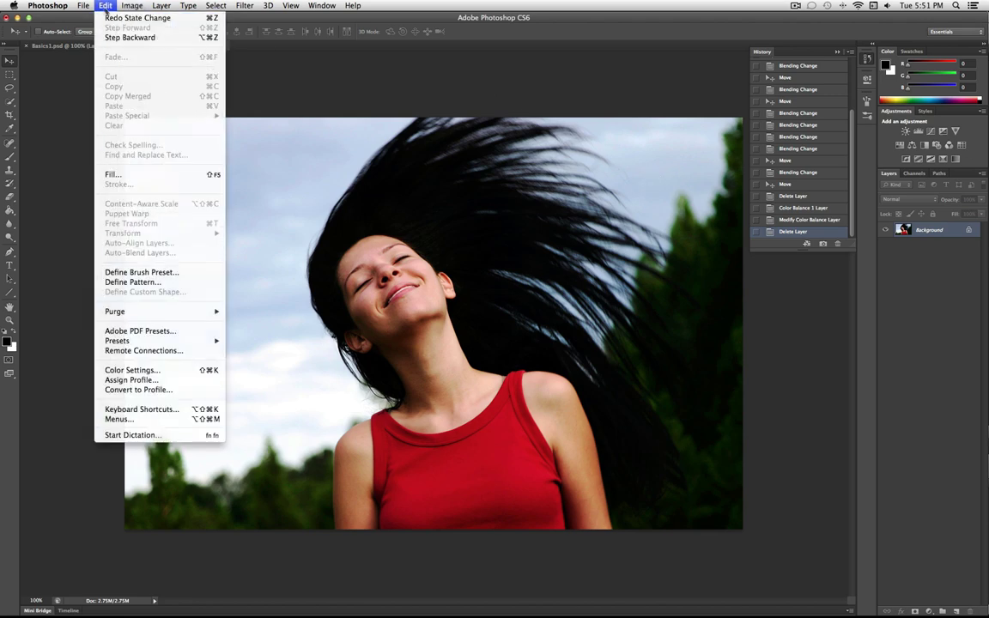
click(121, 35)
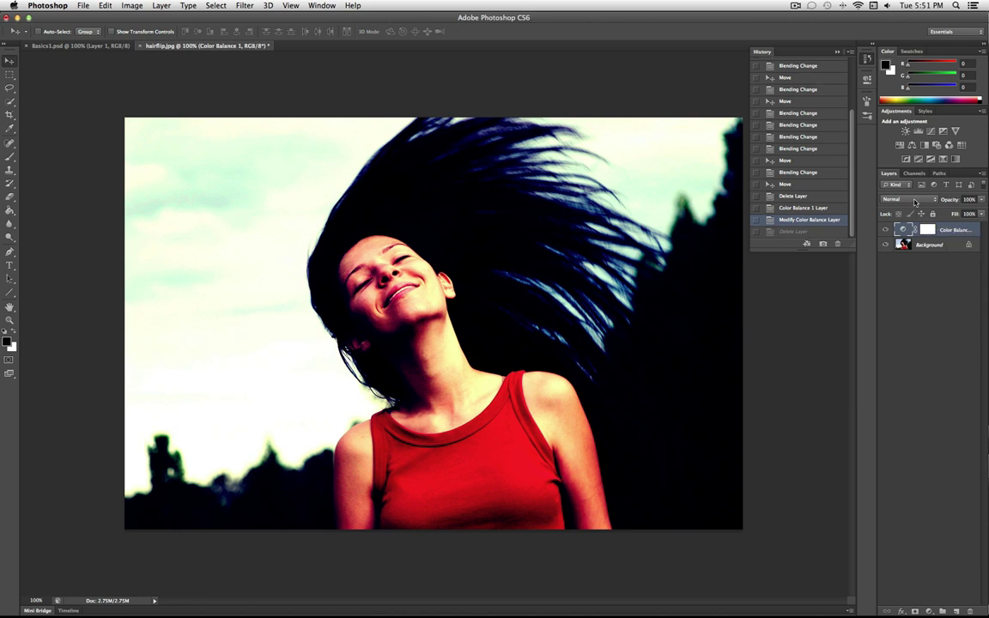
Set the Color Balance layer's blend mode to Soft Light and toggle its visibility to compare the effect.
click(914, 201)
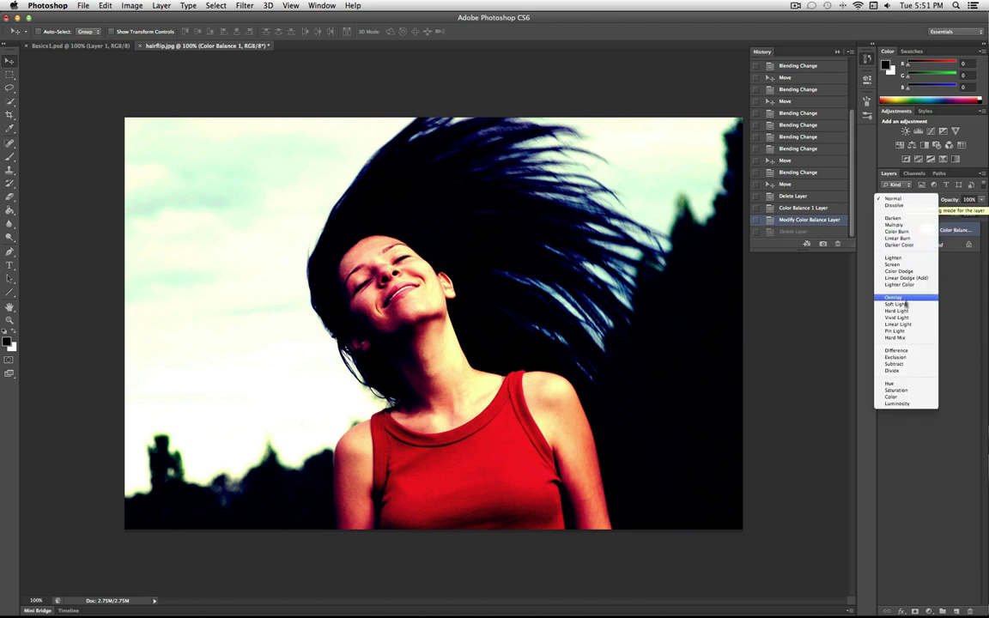
click(903, 305)
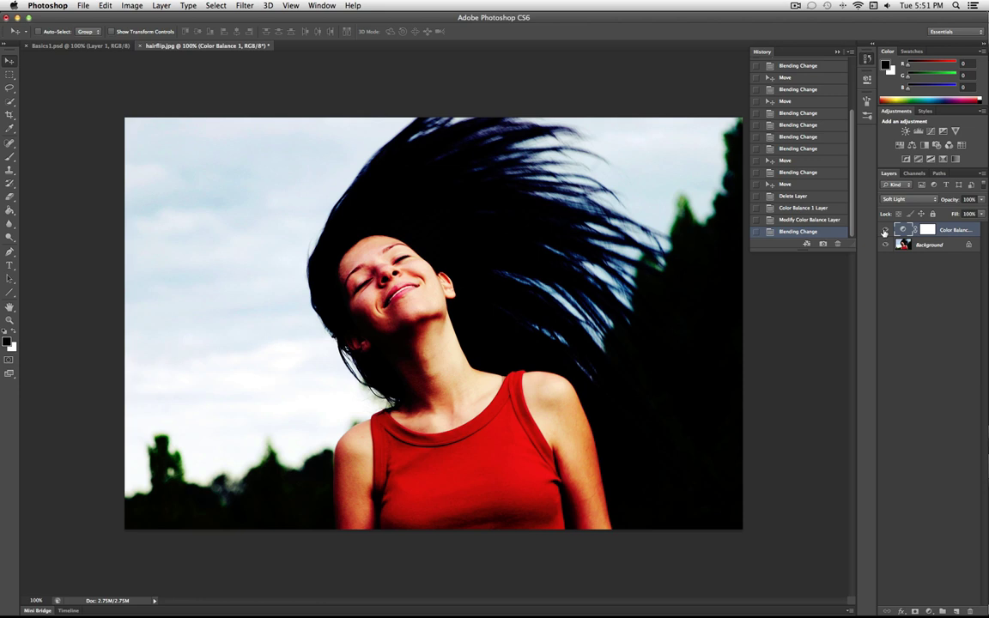
click(884, 231)
click(884, 231)
Try the Screen blend mode on the Color Balance layer and delete the layer.
click(908, 200)
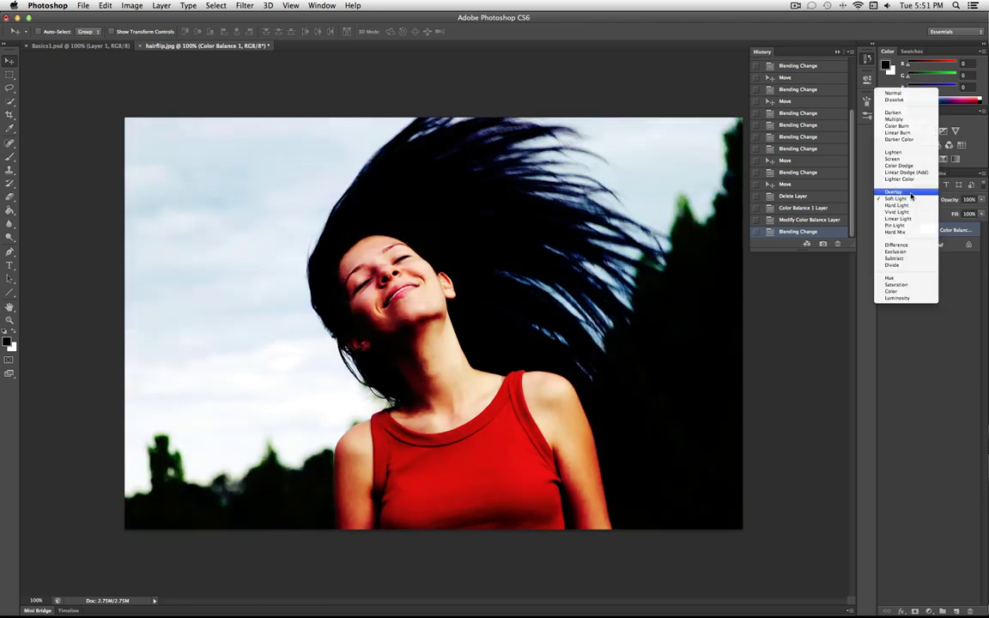
click(913, 158)
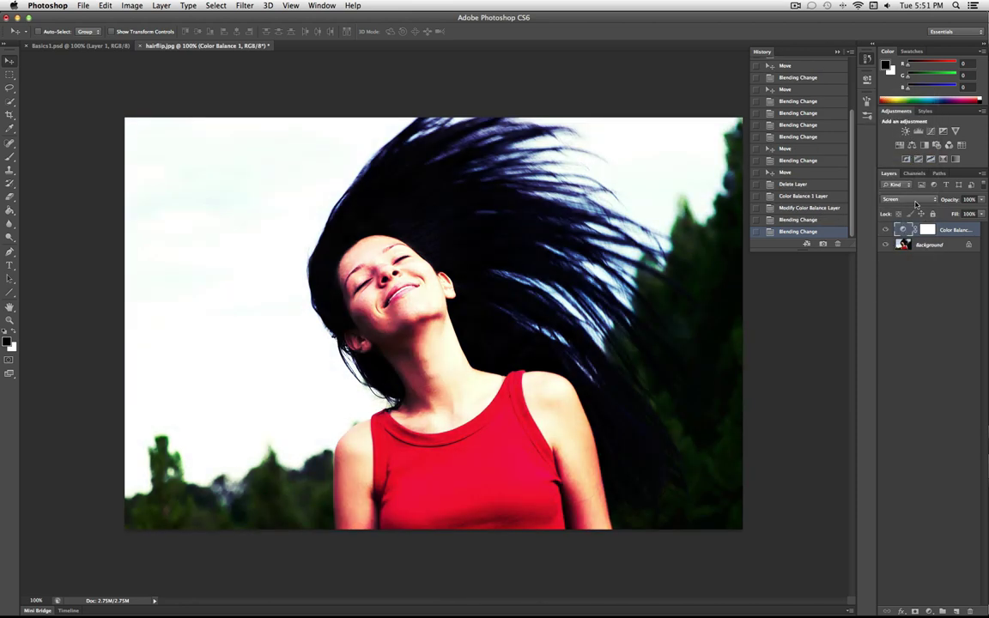
click(916, 202)
click(915, 198)
drag(959, 228, 970, 610)
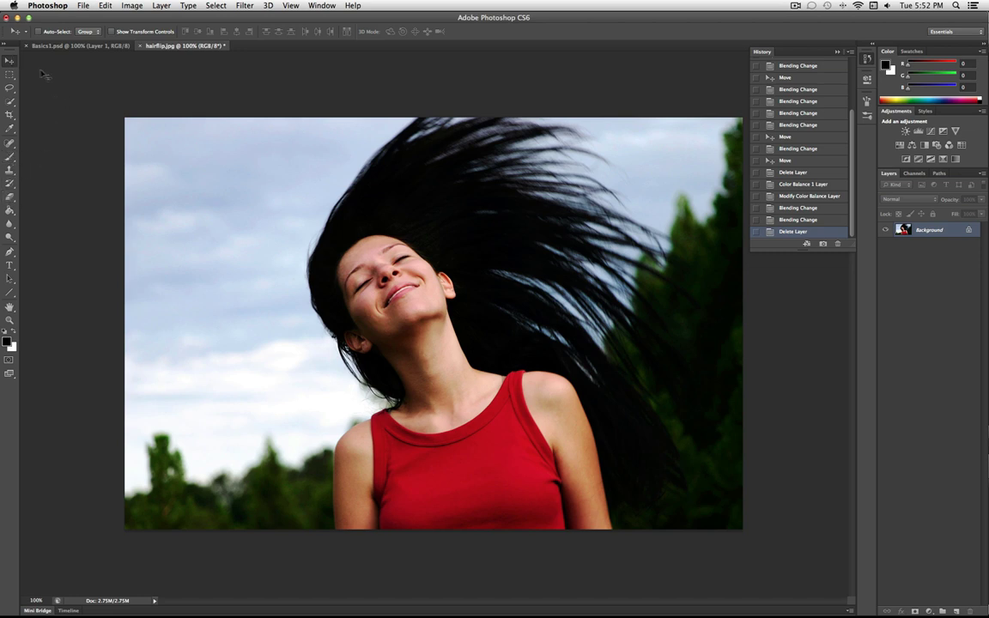
Draw a rectangular marquee selection over the woman's face and the sky beside it, and deselect it.
click(9, 86)
click(11, 74)
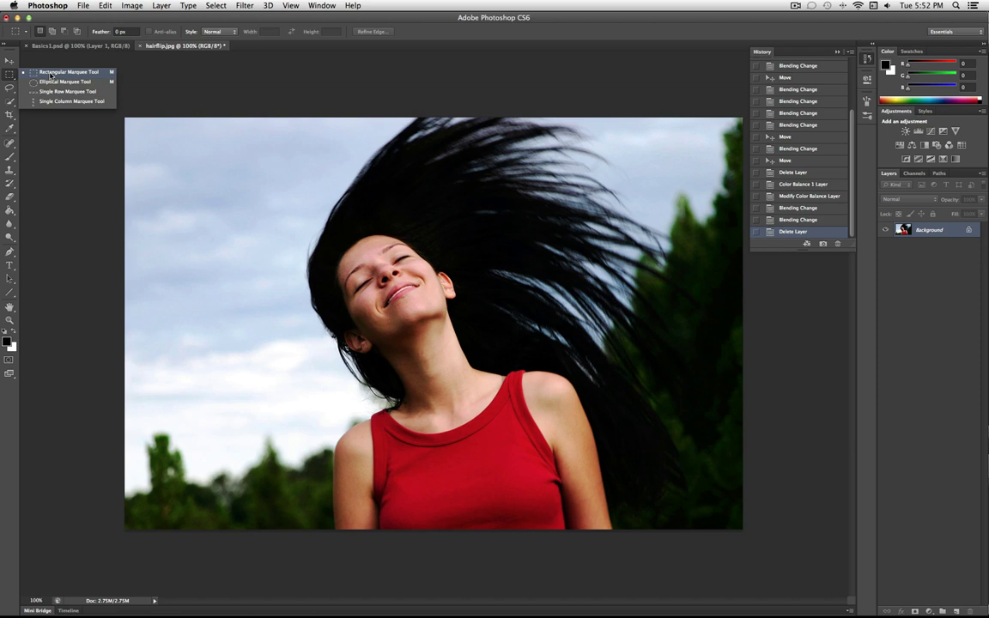
click(49, 75)
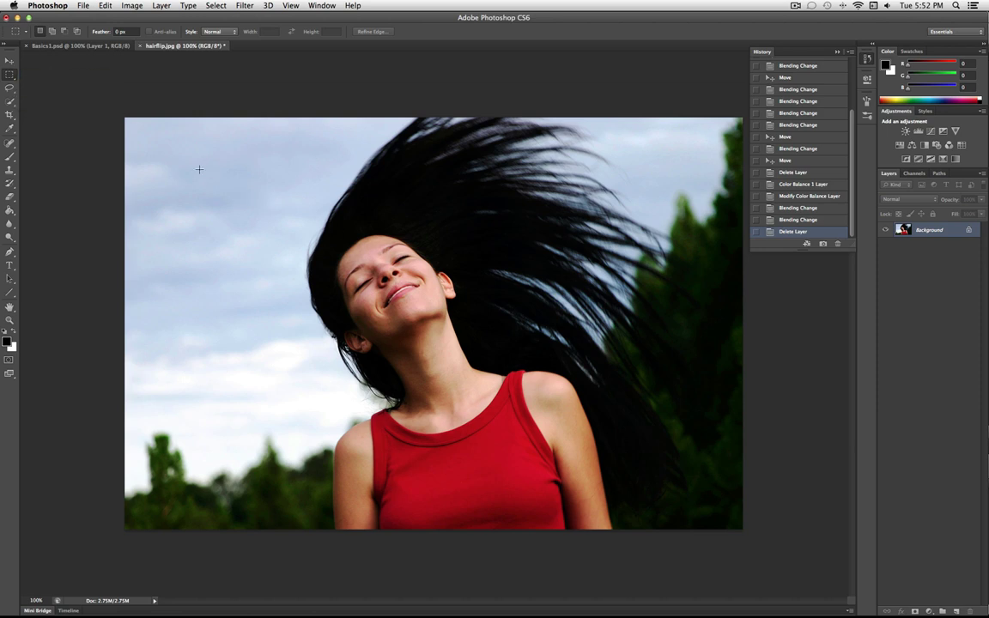
drag(200, 172, 488, 423)
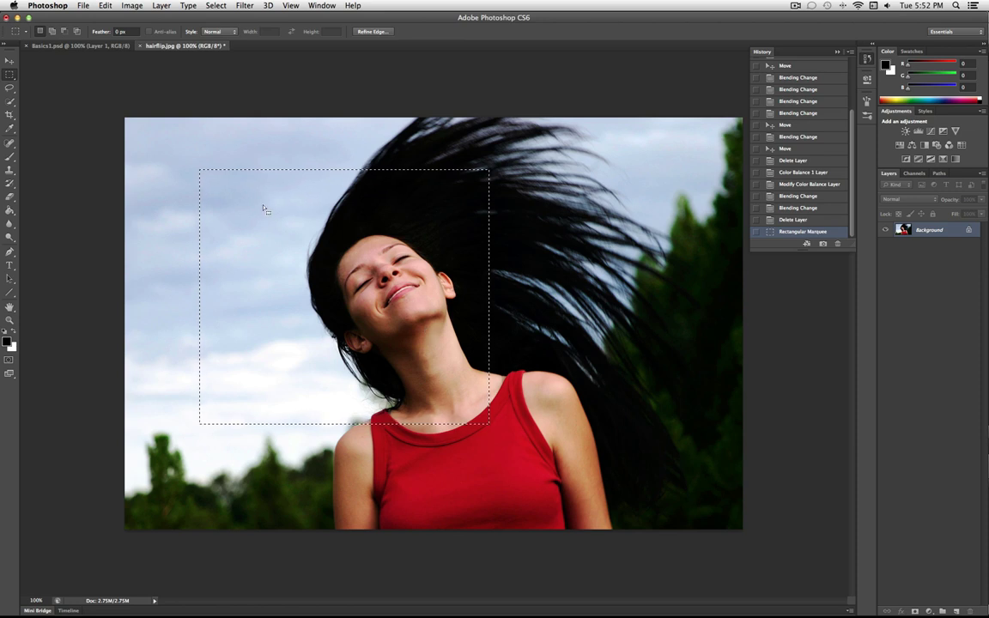
right_click(263, 208)
click(280, 209)
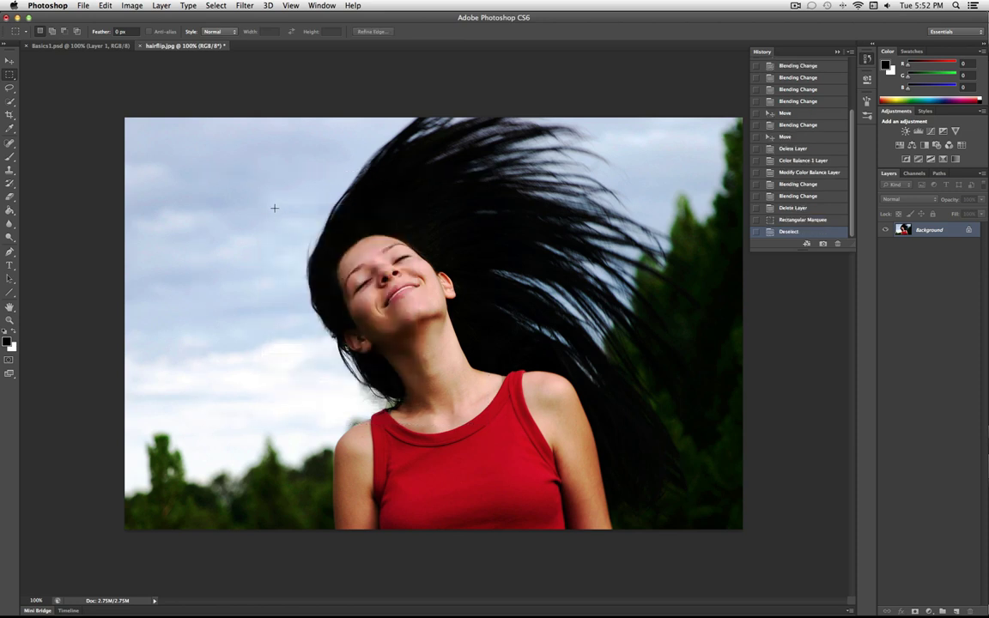
Draw a square marquee selection around the woman's face and neck, and set the Brush tool's size to 27 px.
drag(274, 209, 755, 435)
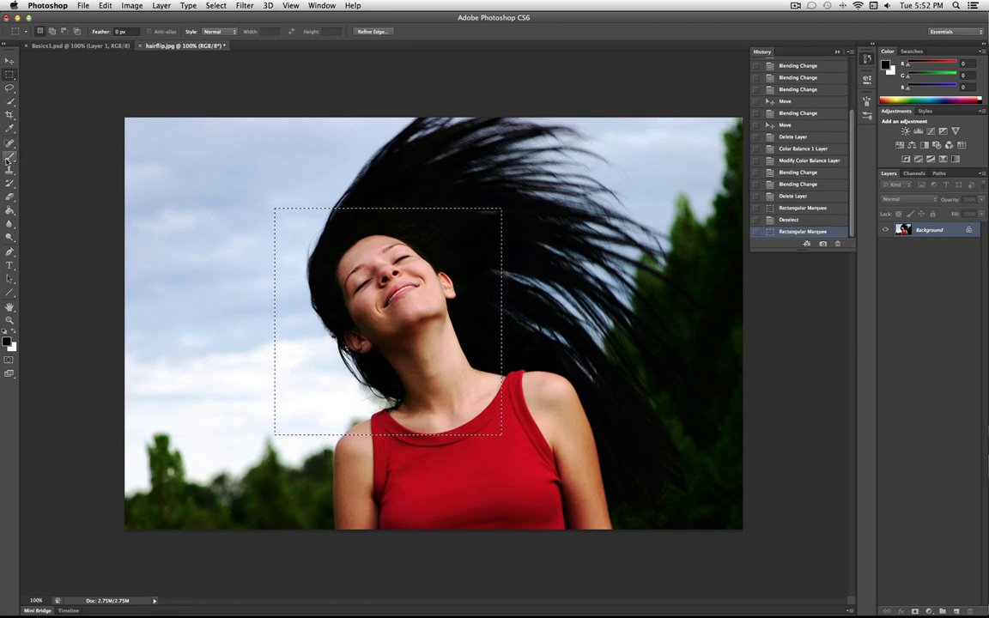
drag(9, 159, 40, 144)
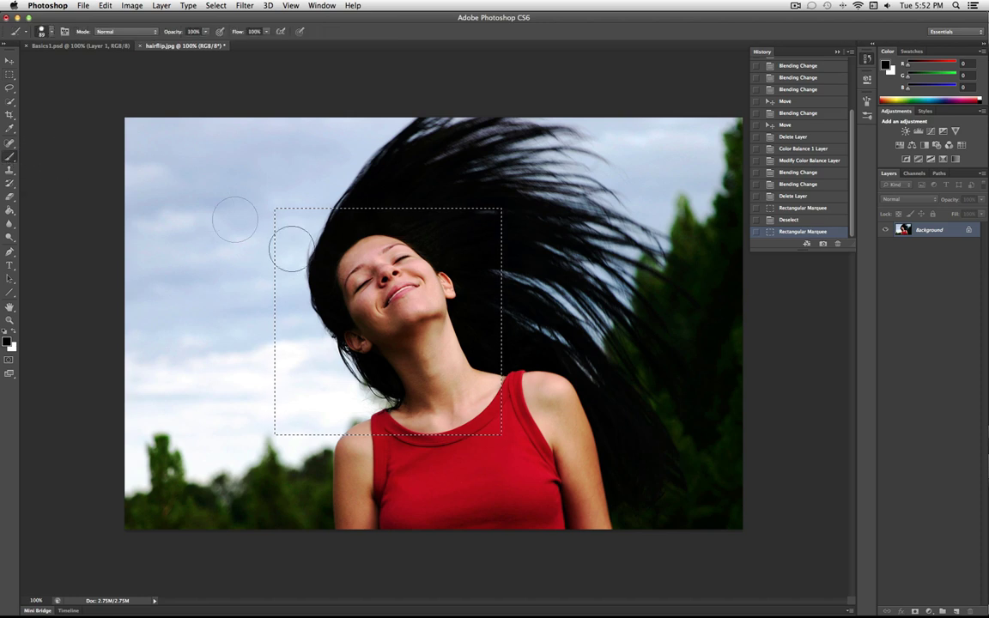
click(43, 31)
drag(36, 66, 26, 66)
key(Return)
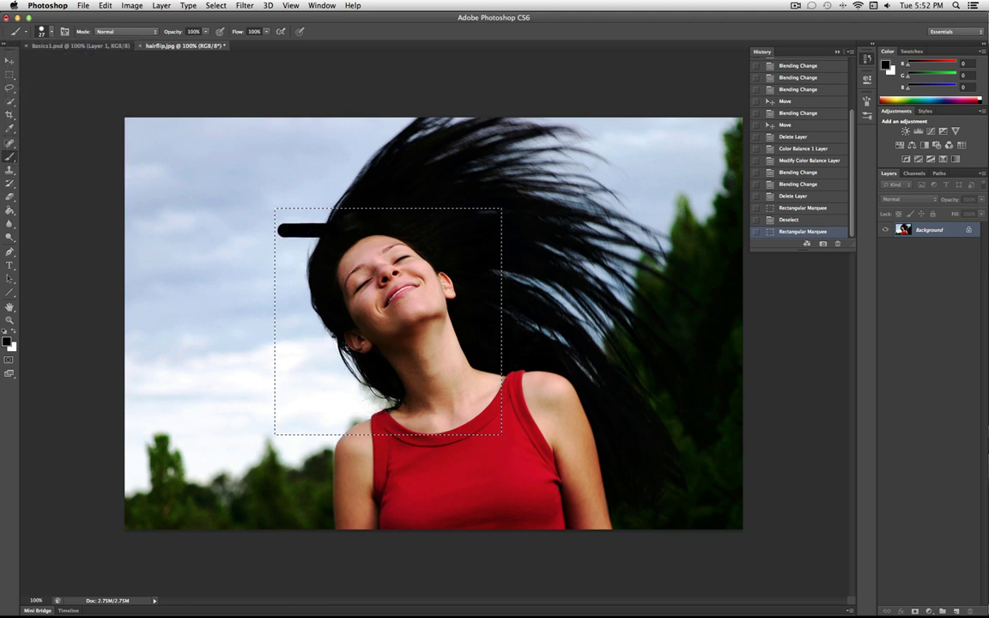
Paint a black brush stroke across the upper part of the selection and undo it.
drag(431, 235, 442, 232)
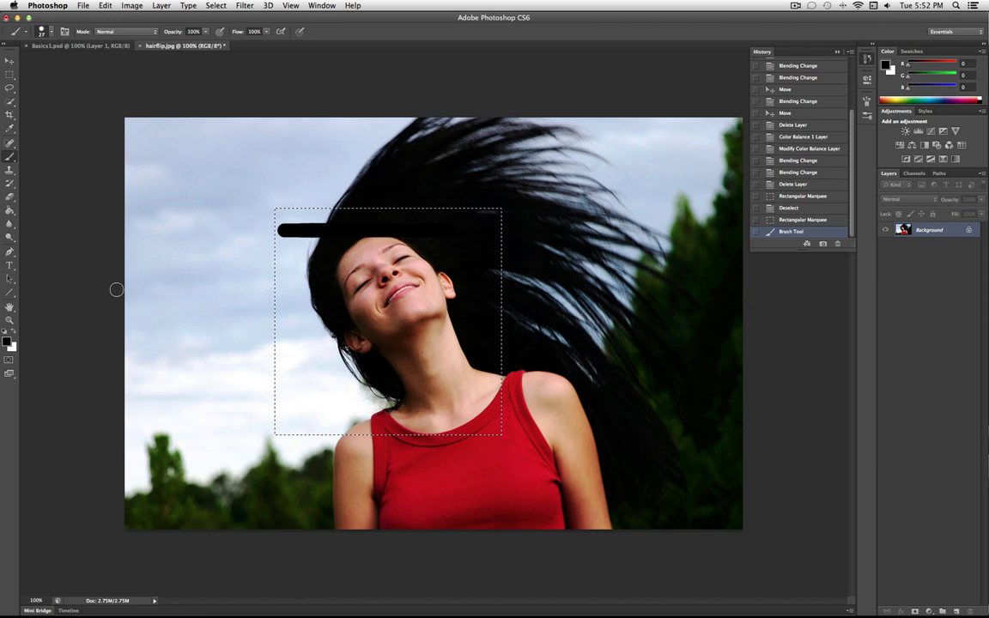
key(super+z)
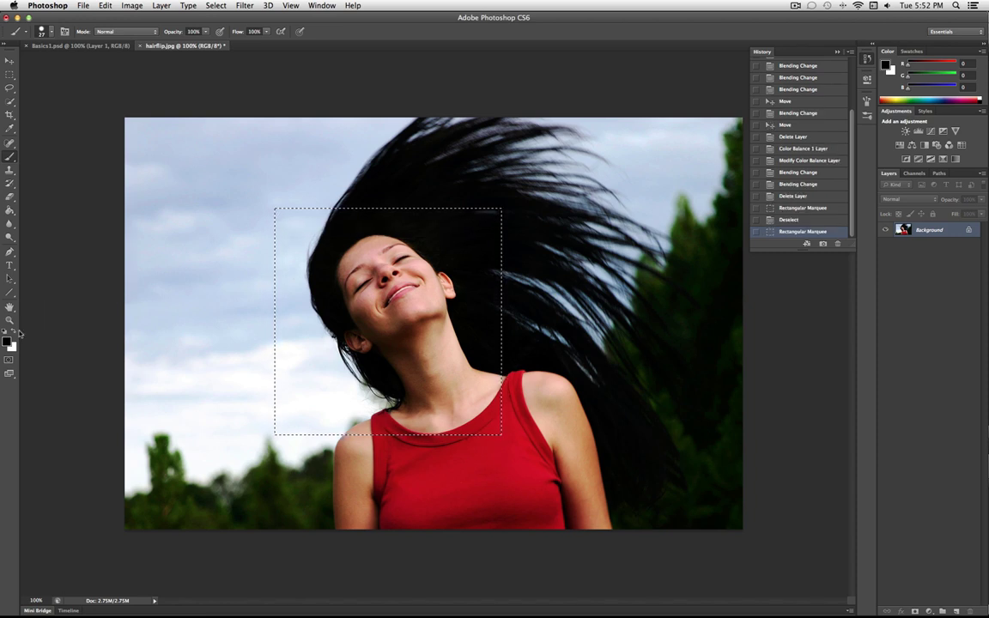
Swap the foreground color to white and paint several strokes across the face and past the selection's edges.
key(x)
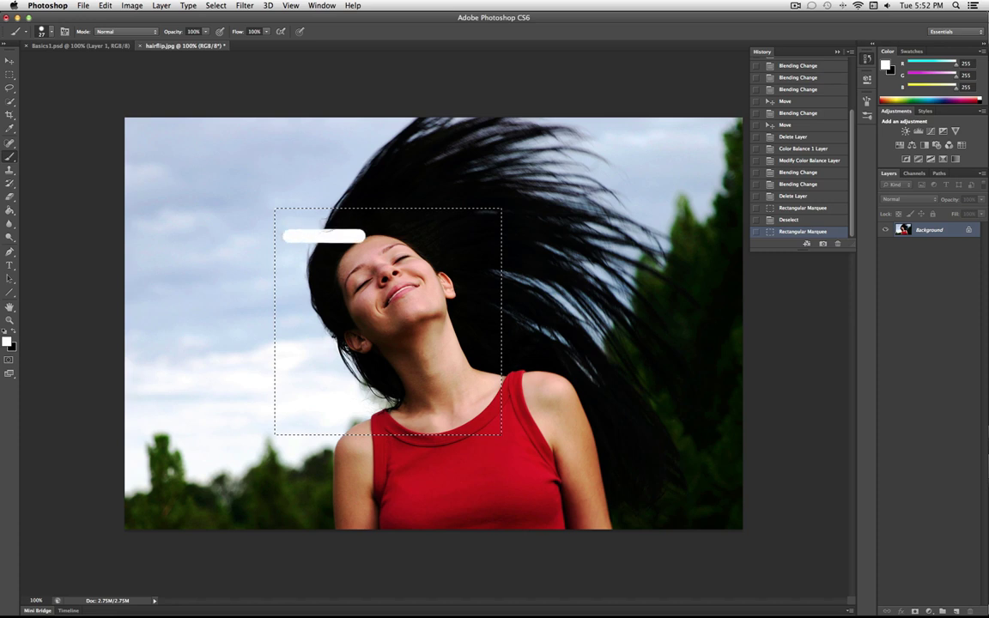
mouse_move(416, 236)
mouse_down()
mouse_move(422, 232)
mouse_move(399, 236)
mouse_move(453, 234)
mouse_move(373, 235)
mouse_move(698, 249)
mouse_move(170, 236)
mouse_move(463, 244)
mouse_move(513, 273)
mouse_up()
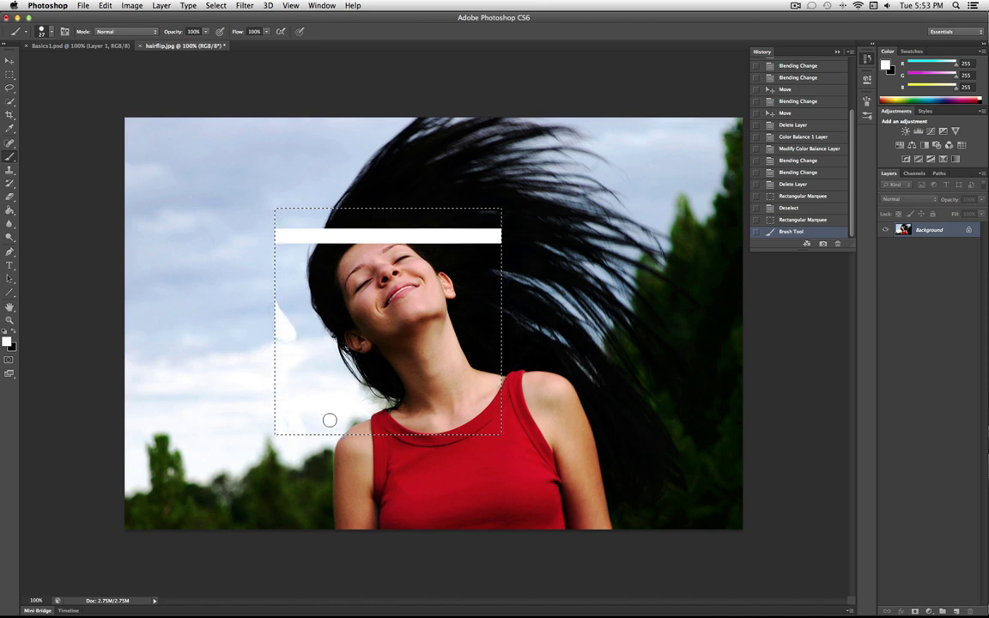
click(527, 387)
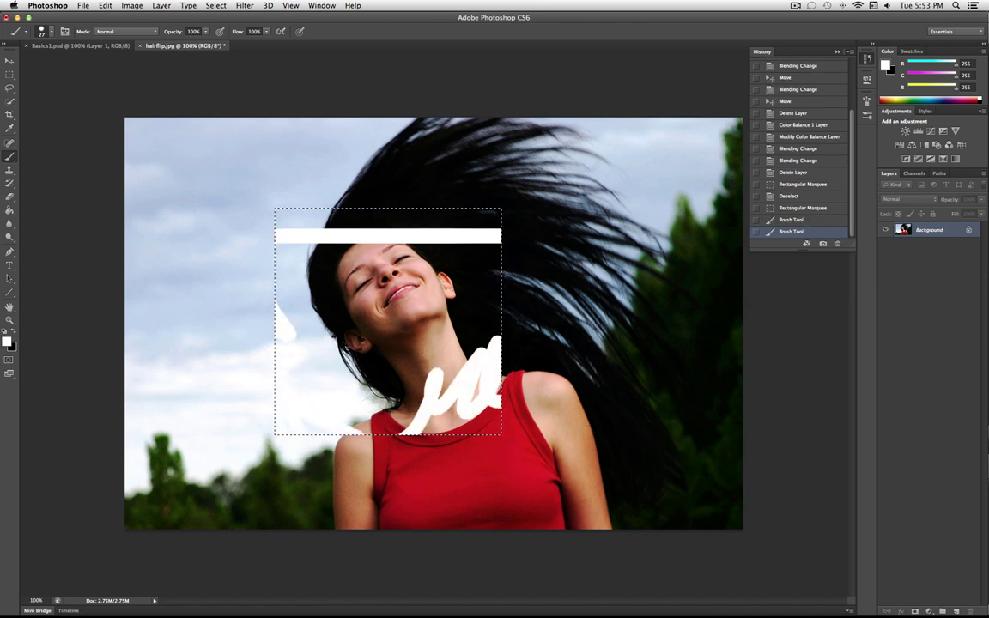
click(483, 349)
click(460, 321)
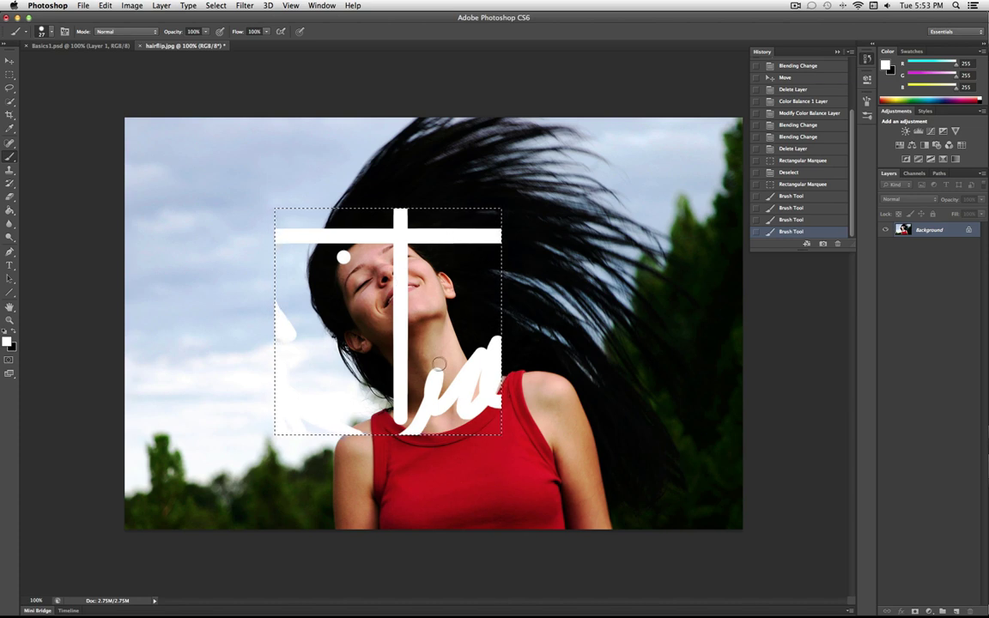
drag(343, 256, 449, 293)
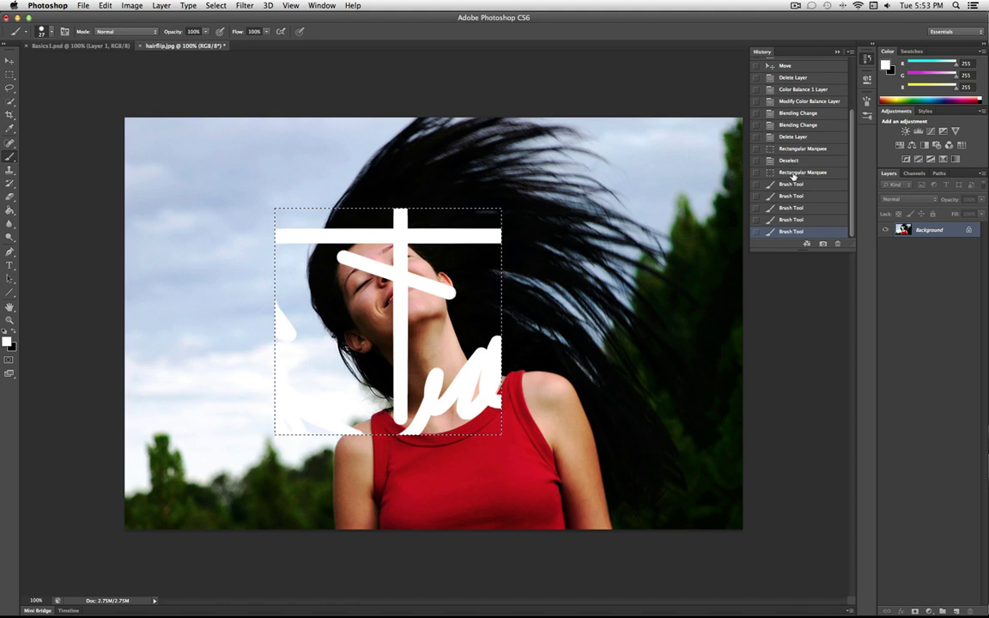
Step backward through the edit history until all the white brush strokes are removed.
click(105, 5)
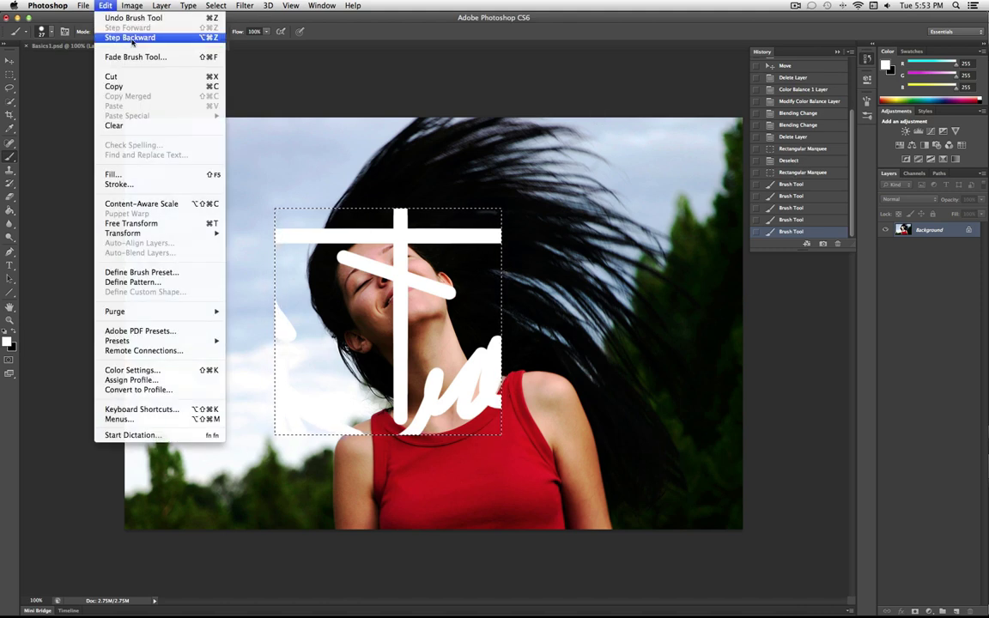
click(131, 40)
key(super+alt+z)
key(super+alt+z)
key(super+alt+z)
key(super+alt+z)
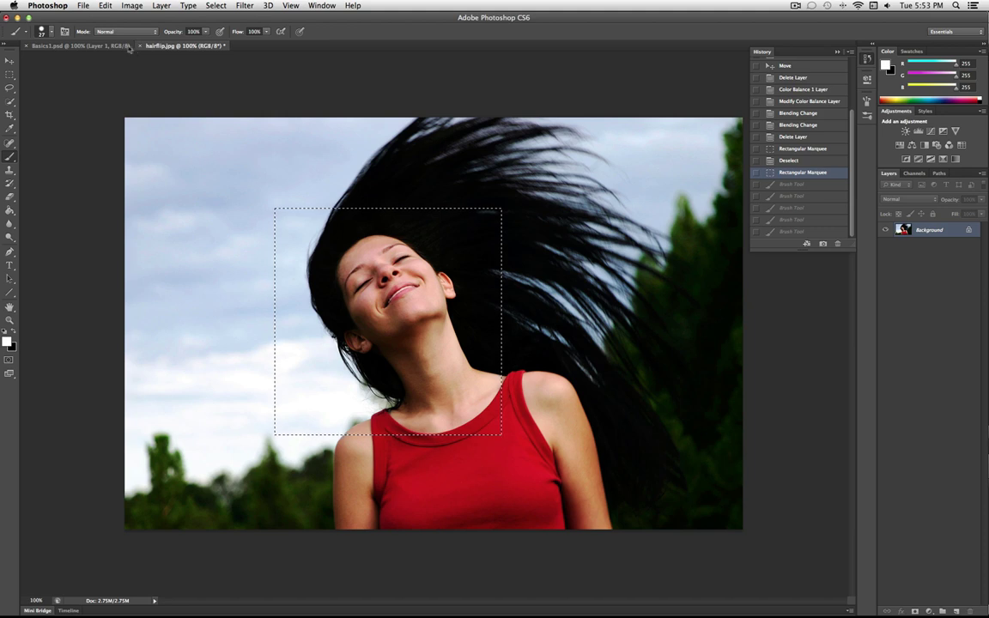
Copy the selected face area to a new layer with Layer Via Copy and move the copy slightly upward.
drag(9, 77, 38, 69)
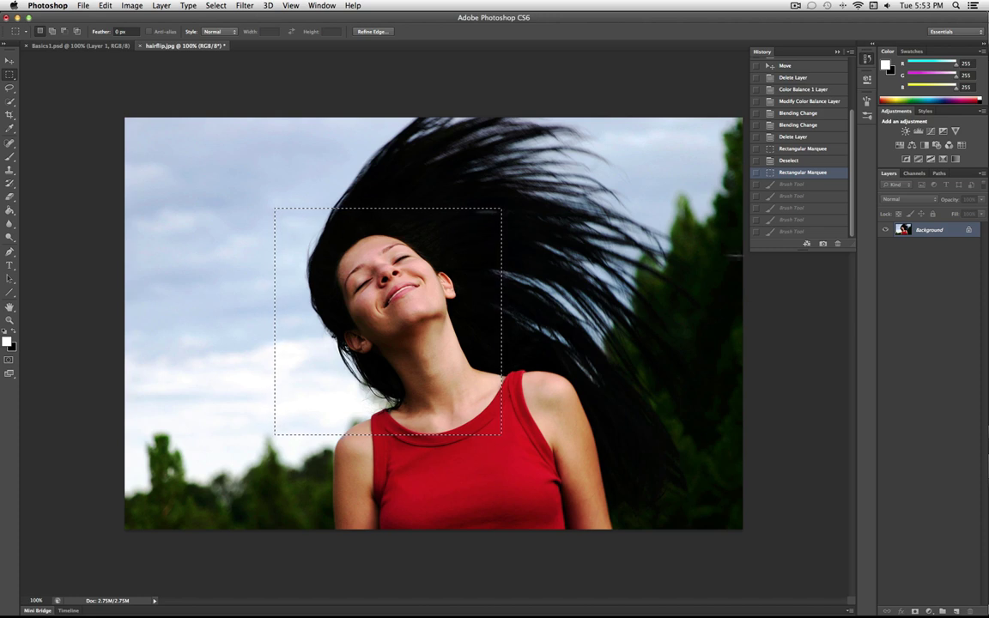
right_click(475, 249)
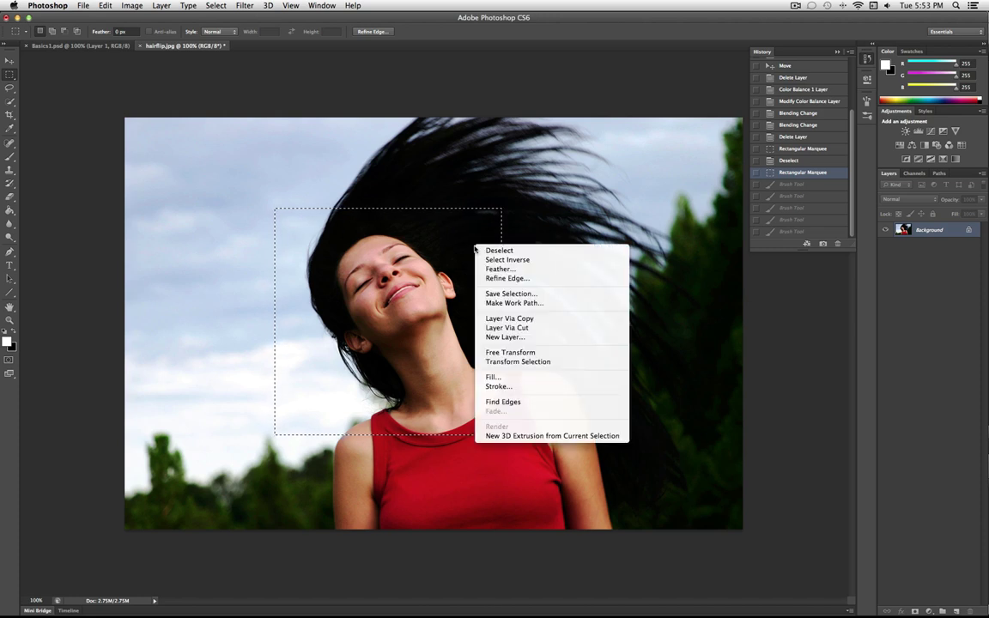
click(538, 321)
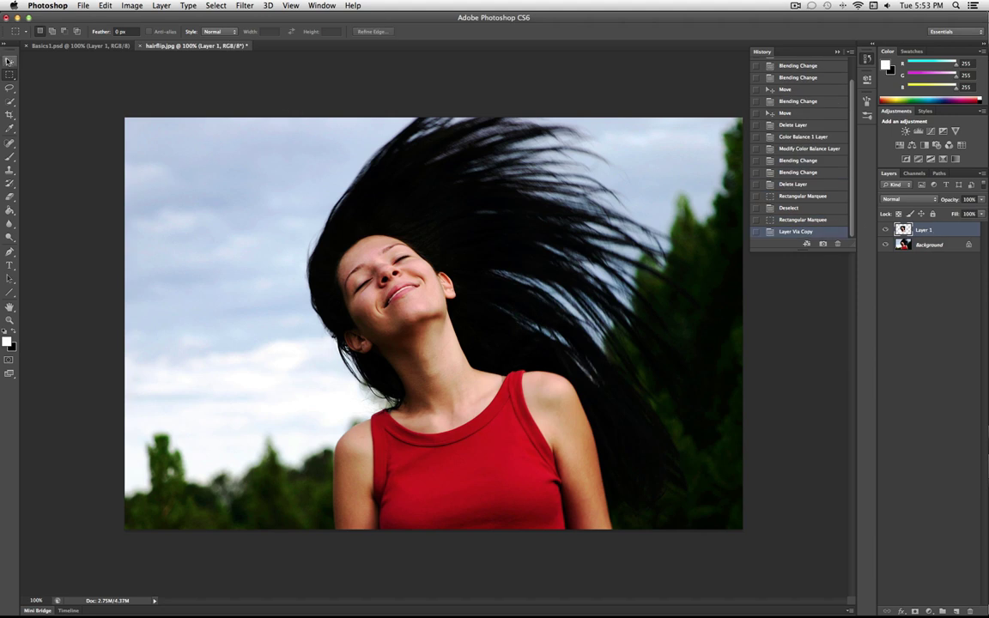
click(9, 62)
drag(526, 424, 487, 396)
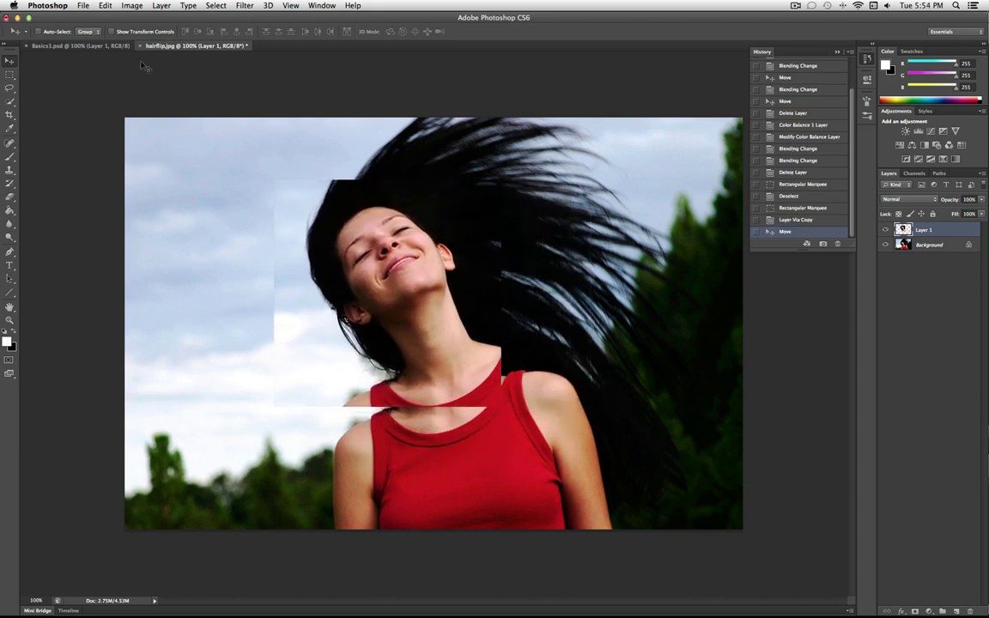
Start Free Transform on Layer 1, rotate it about -0.44 degrees and move it sideways over the sky.
click(105, 6)
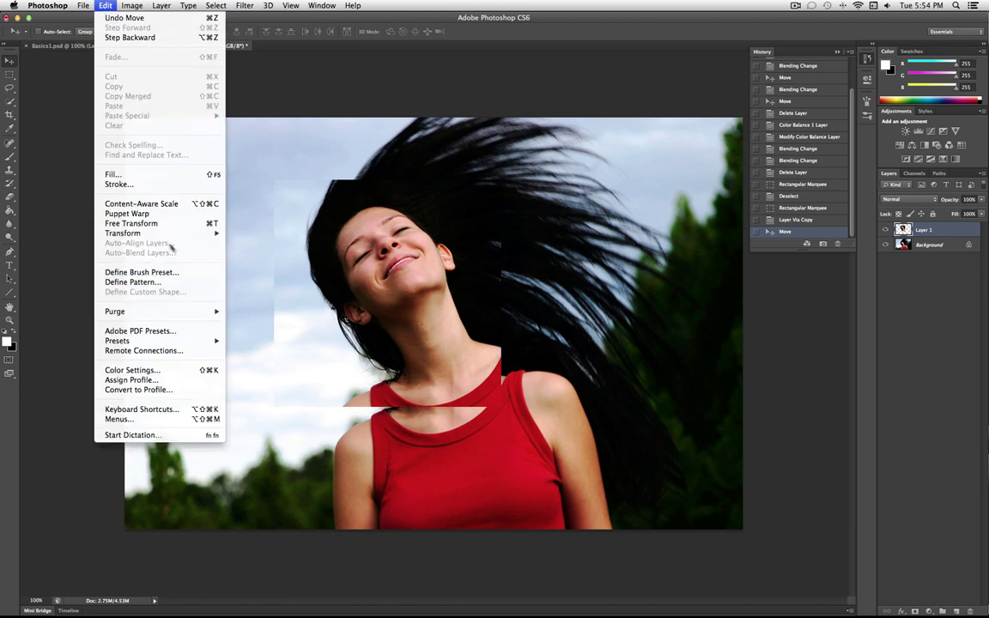
mouse_move(163, 234)
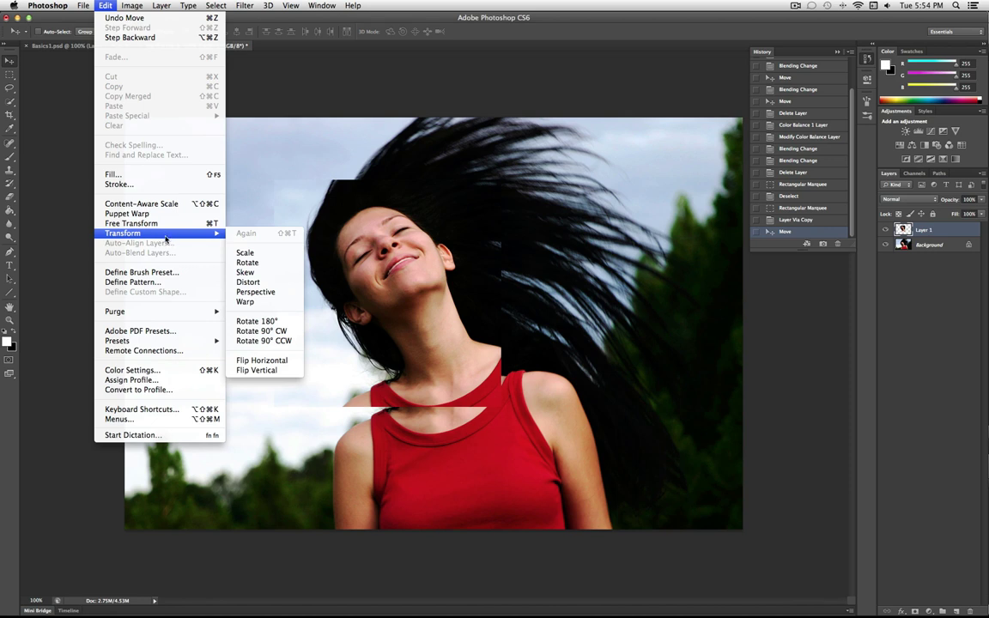
click(326, 206)
key(super+t)
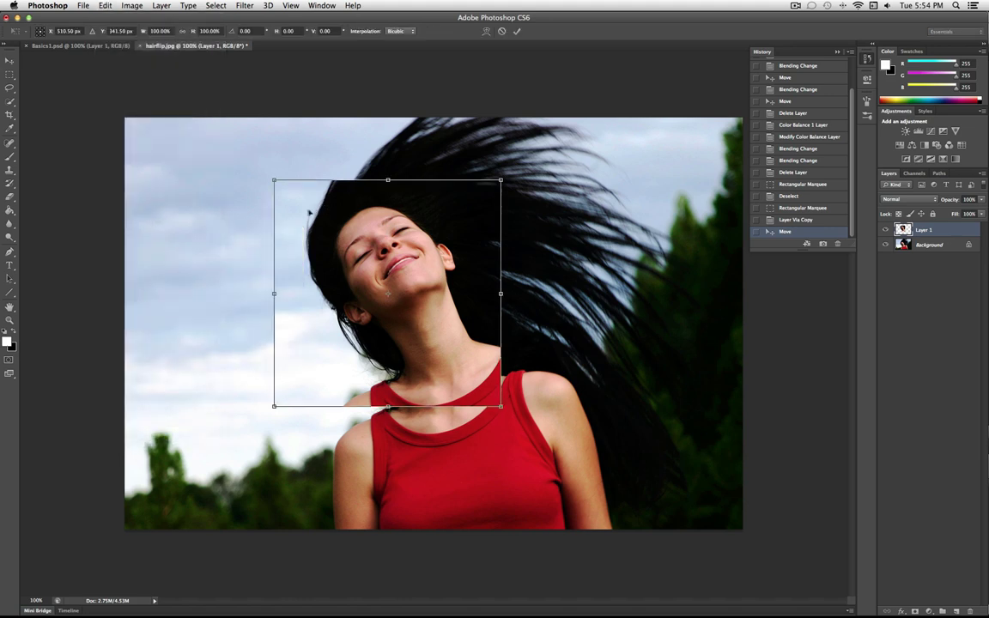
click(105, 6)
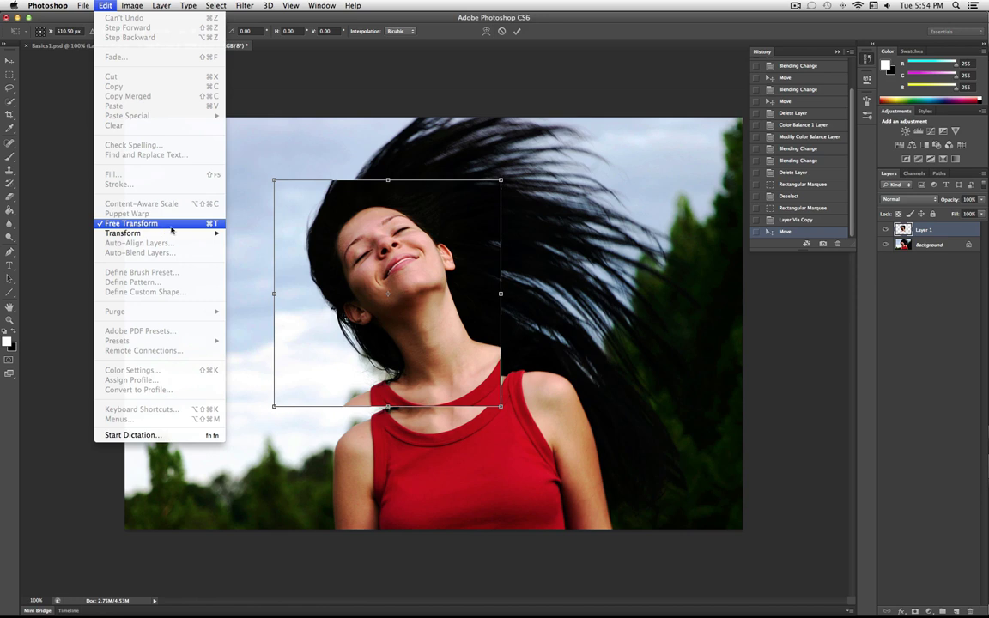
click(337, 213)
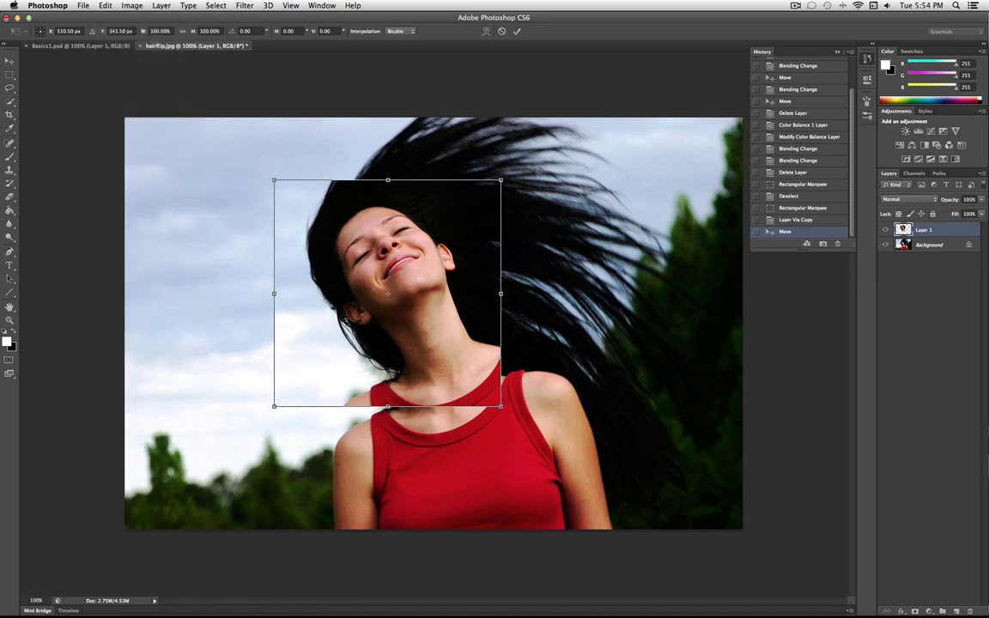
mouse_move(265, 157)
mouse_down()
mouse_move(247, 280)
mouse_move(369, 392)
mouse_move(500, 266)
mouse_move(464, 176)
mouse_move(378, 129)
mouse_move(270, 170)
mouse_move(309, 163)
mouse_move(275, 176)
mouse_move(257, 361)
mouse_move(343, 163)
mouse_move(373, 183)
mouse_move(292, 163)
mouse_move(436, 165)
mouse_move(381, 150)
mouse_move(276, 171)
mouse_up()
drag(453, 249, 355, 245)
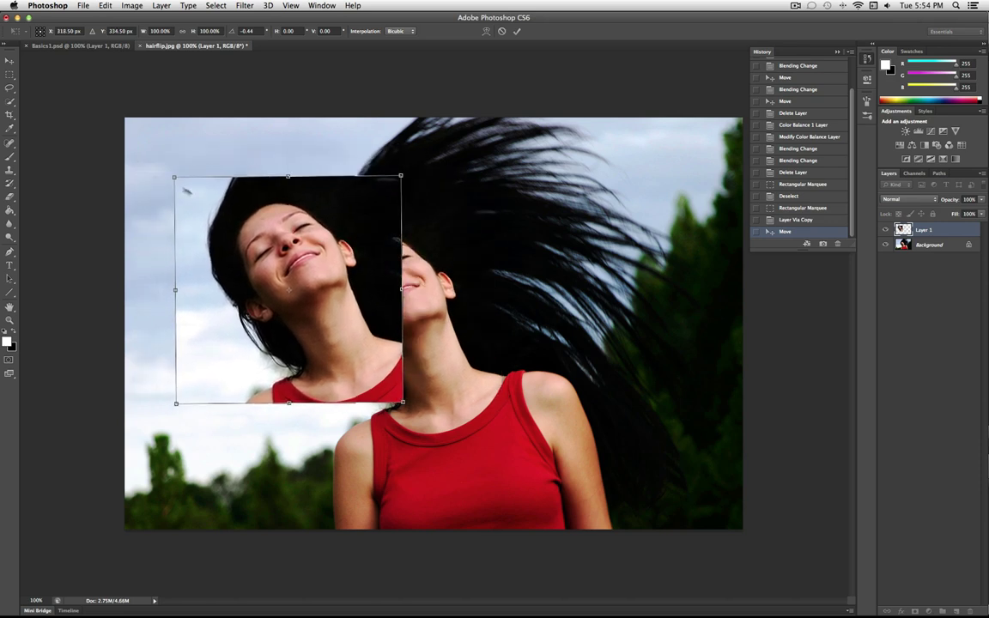
Try distorting the face copy's proportions to about 40% width and 111% height, and undo it.
drag(174, 178, 312, 153)
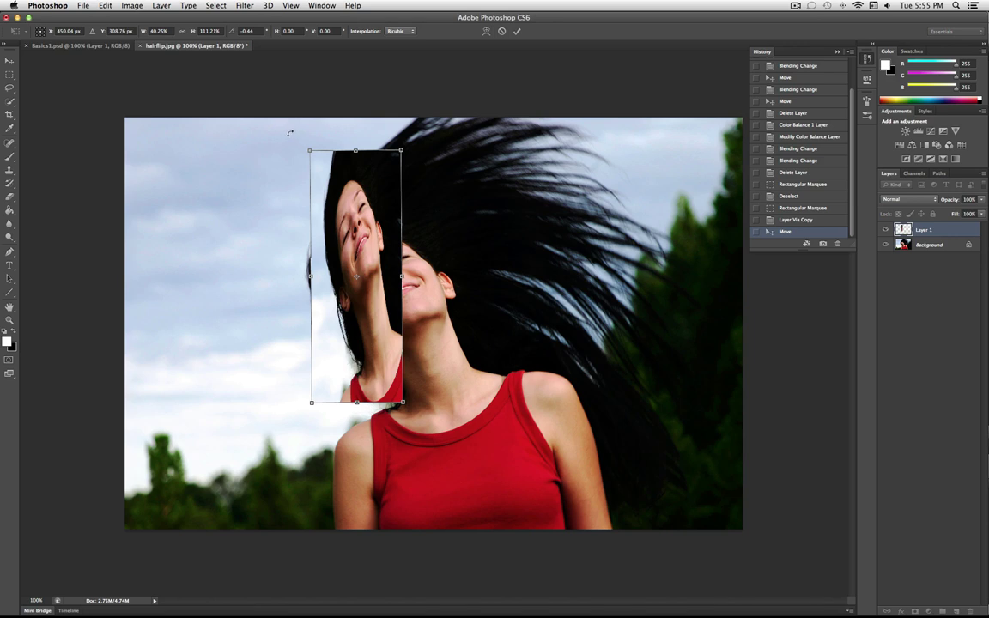
key(super+z)
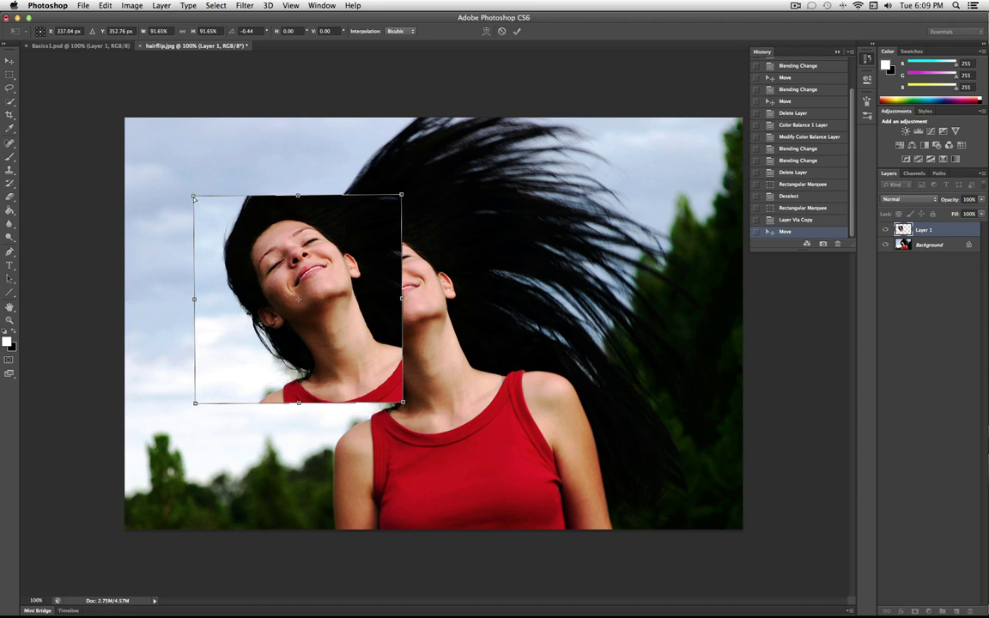
Distort the face copy by pulling its upper-left corner inward, and undo the extra corner adjustment.
mouse_move(199, 195)
mouse_down()
mouse_move(296, 157)
mouse_move(335, 163)
mouse_move(227, 194)
mouse_move(183, 193)
mouse_move(138, 167)
mouse_move(114, 166)
mouse_move(187, 189)
mouse_move(242, 277)
mouse_move(270, 282)
mouse_move(209, 243)
mouse_move(192, 209)
mouse_move(231, 231)
mouse_move(214, 264)
mouse_move(284, 202)
mouse_move(218, 265)
mouse_move(209, 180)
mouse_move(208, 209)
mouse_up()
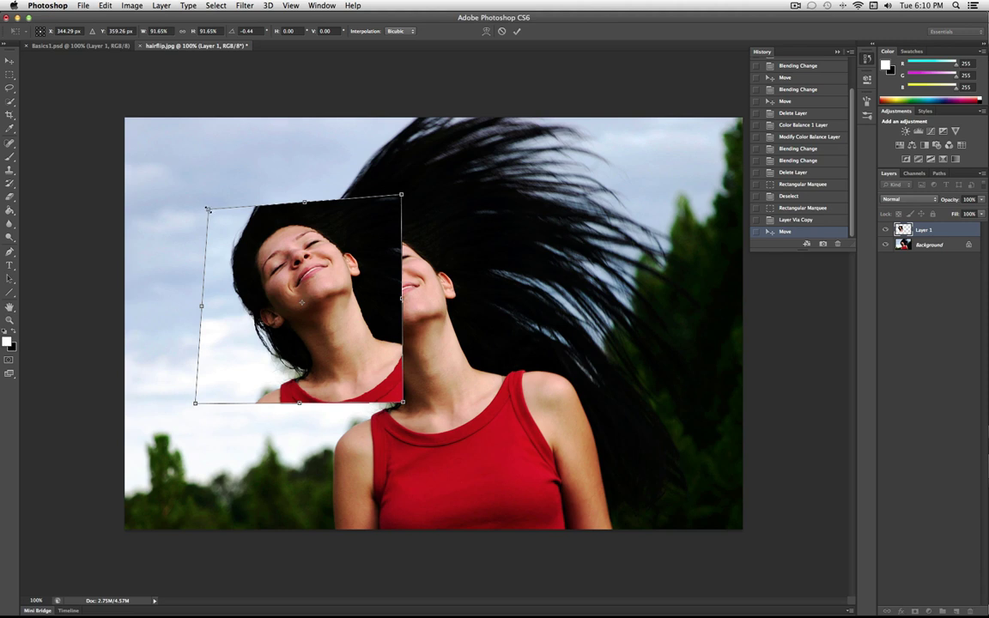
mouse_move(209, 210)
mouse_down()
mouse_move(260, 190)
mouse_move(252, 163)
mouse_move(343, 171)
mouse_move(292, 185)
mouse_move(322, 300)
mouse_move(387, 364)
mouse_move(238, 271)
mouse_move(254, 225)
mouse_move(184, 184)
mouse_move(203, 208)
mouse_move(204, 198)
mouse_move(260, 228)
mouse_move(206, 203)
mouse_move(235, 221)
mouse_move(262, 217)
mouse_move(216, 226)
mouse_move(199, 206)
mouse_move(209, 216)
mouse_up()
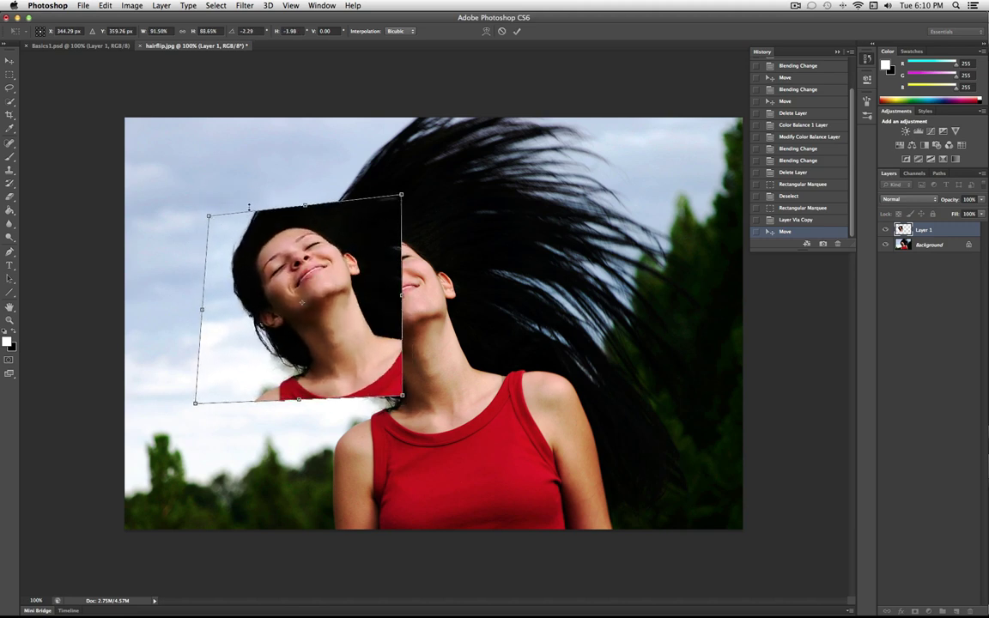
click(104, 5)
click(108, 17)
click(105, 6)
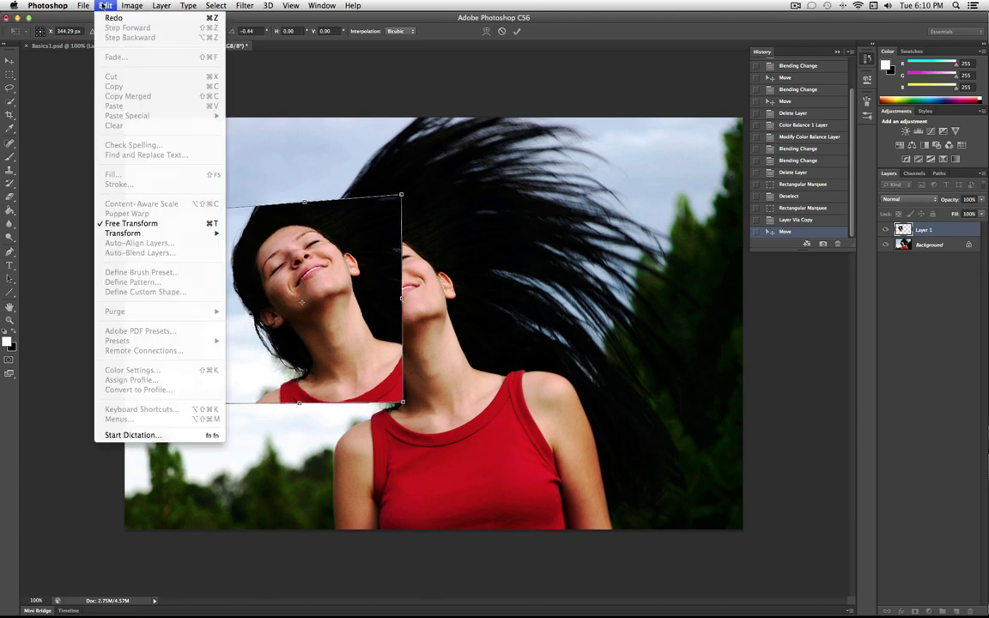
click(106, 6)
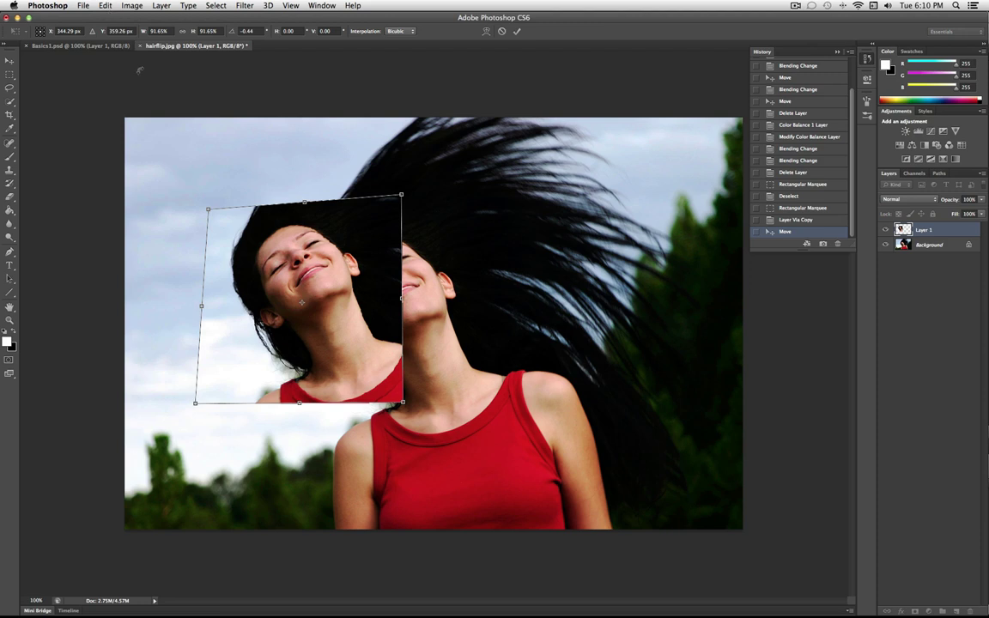
Scale the face copy proportionally to about 38.94%, apply the transform, and move it onto the open sky.
drag(211, 212, 236, 289)
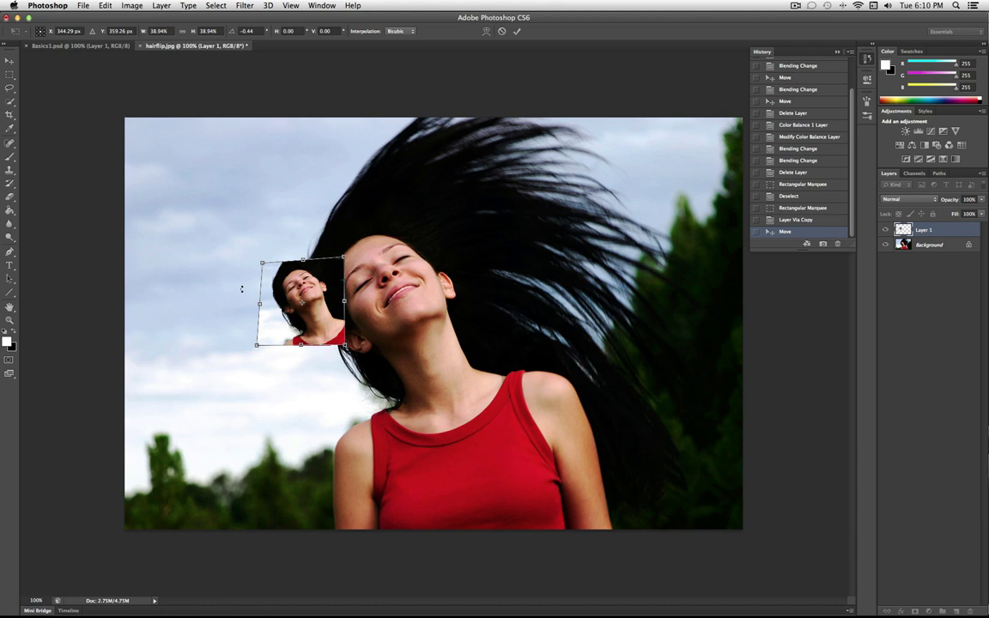
key(Return)
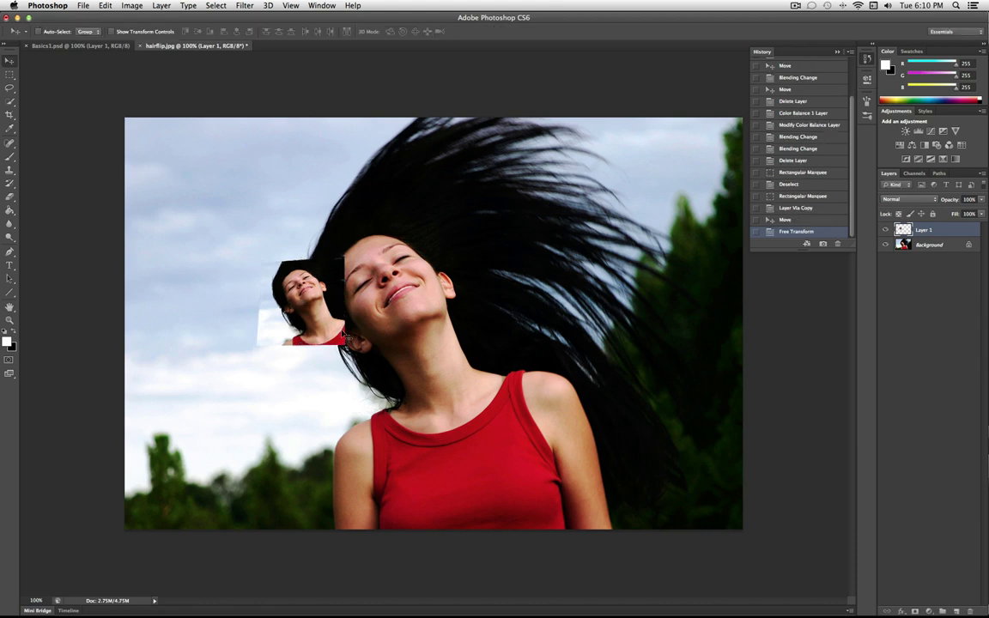
drag(334, 336, 280, 271)
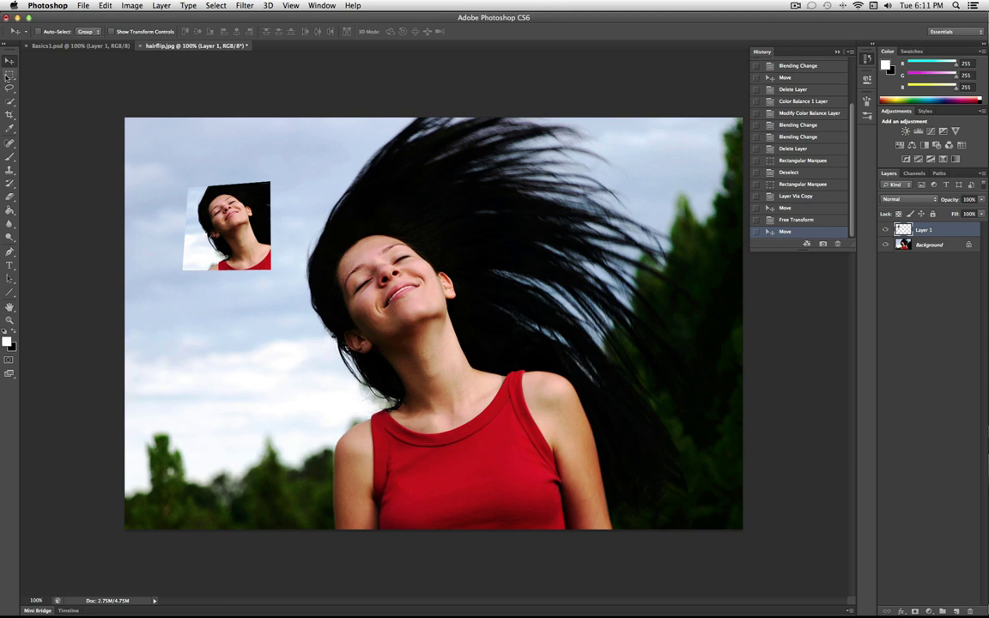
Select the Background layer, draw a rectangular marquee over the woman's face and hair, and deselect it.
click(9, 75)
click(57, 76)
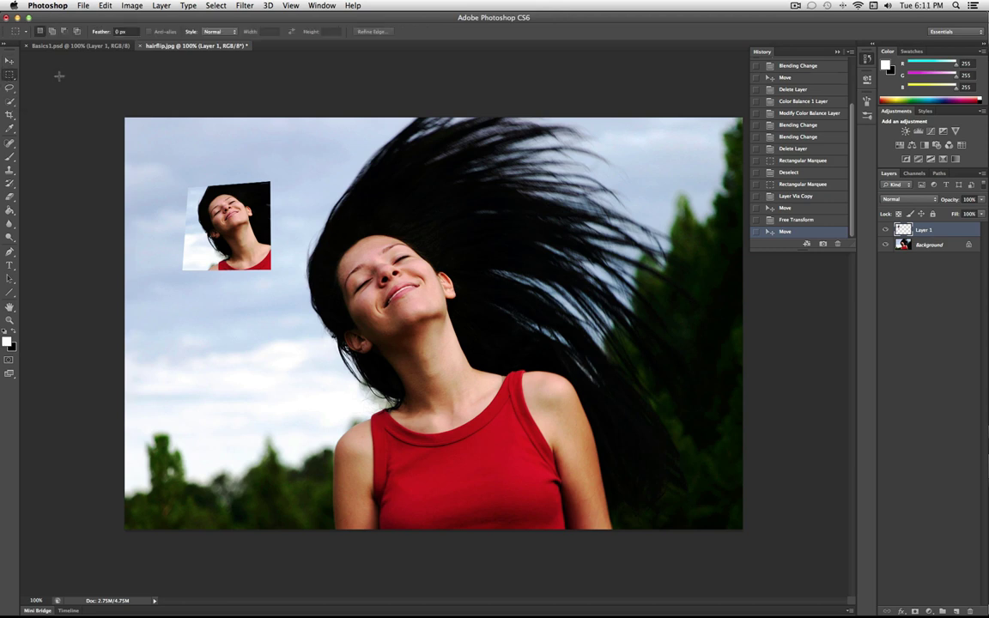
click(926, 244)
drag(331, 190, 529, 306)
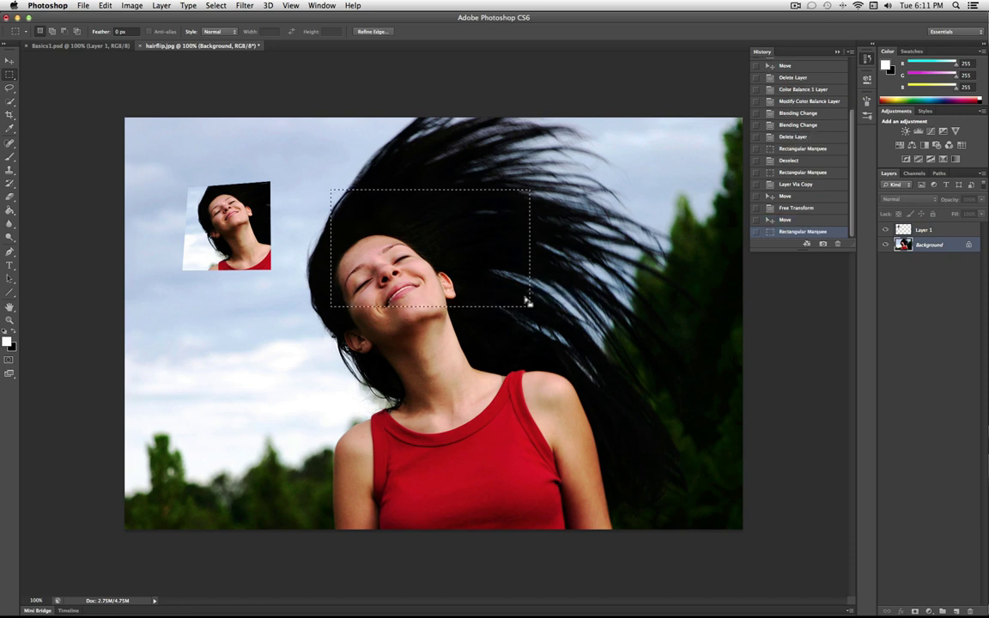
right_click(410, 250)
click(417, 251)
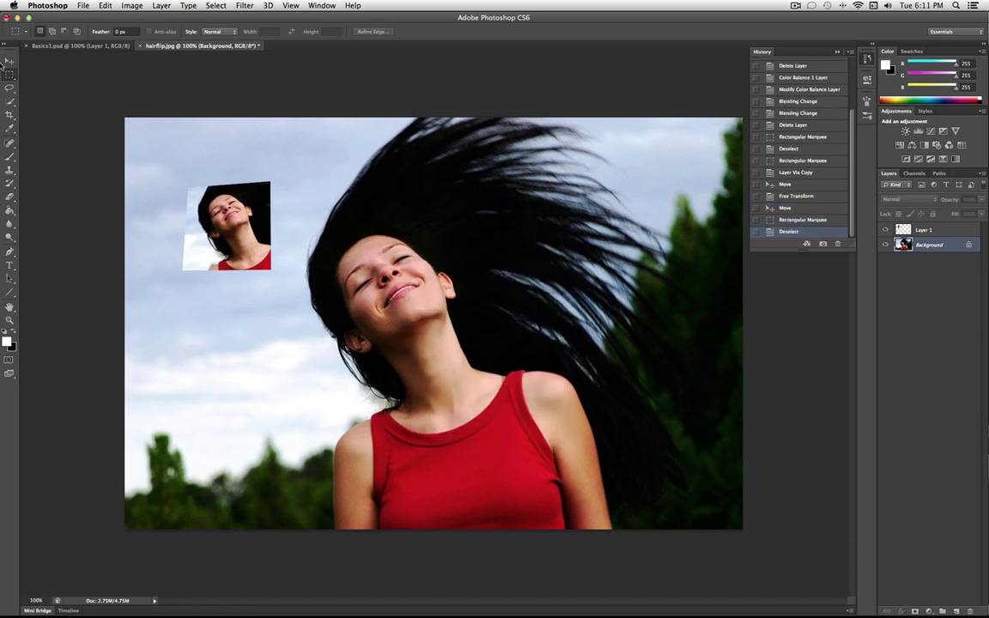
Draw an elliptical marquee over the sky and hair just above the woman's forehead, and deselect it.
drag(9, 75, 36, 77)
drag(307, 161, 505, 266)
drag(493, 315, 432, 247)
right_click(411, 212)
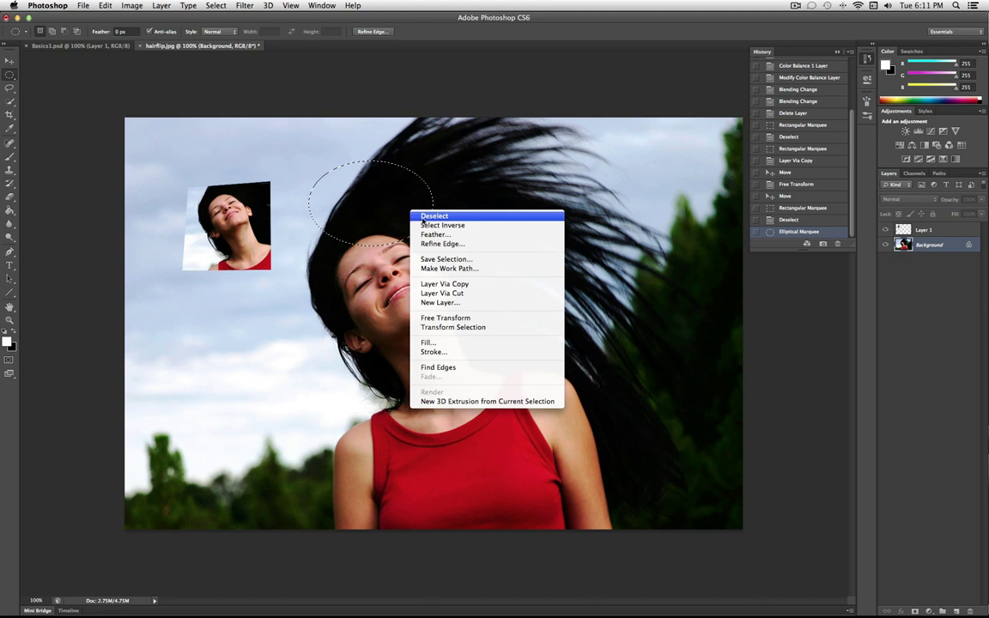
click(422, 216)
Lasso a freehand selection around the woman's face and neck, and feather it by 10 pixels.
click(9, 88)
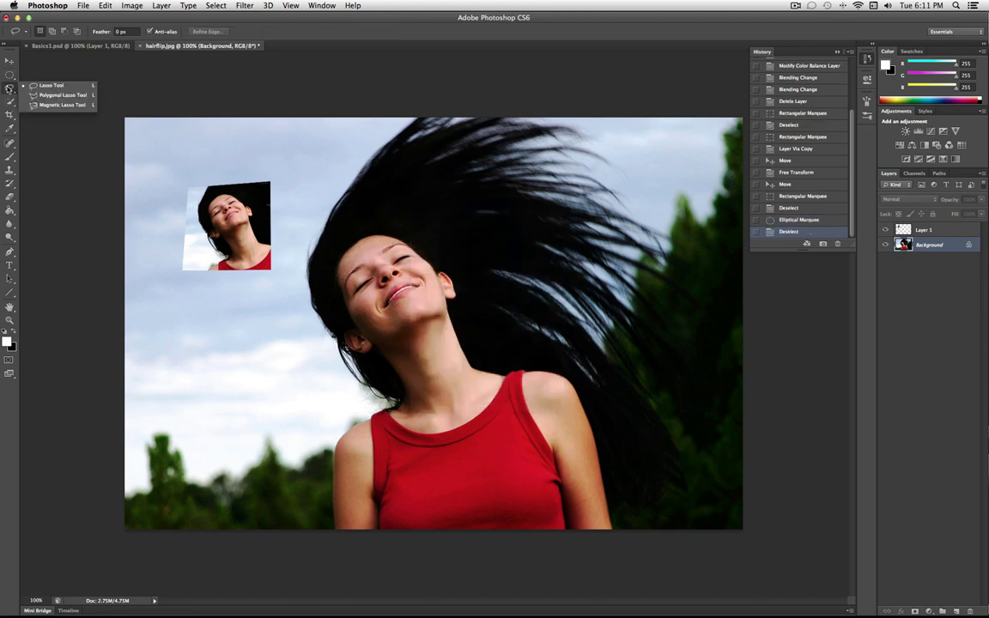
click(56, 87)
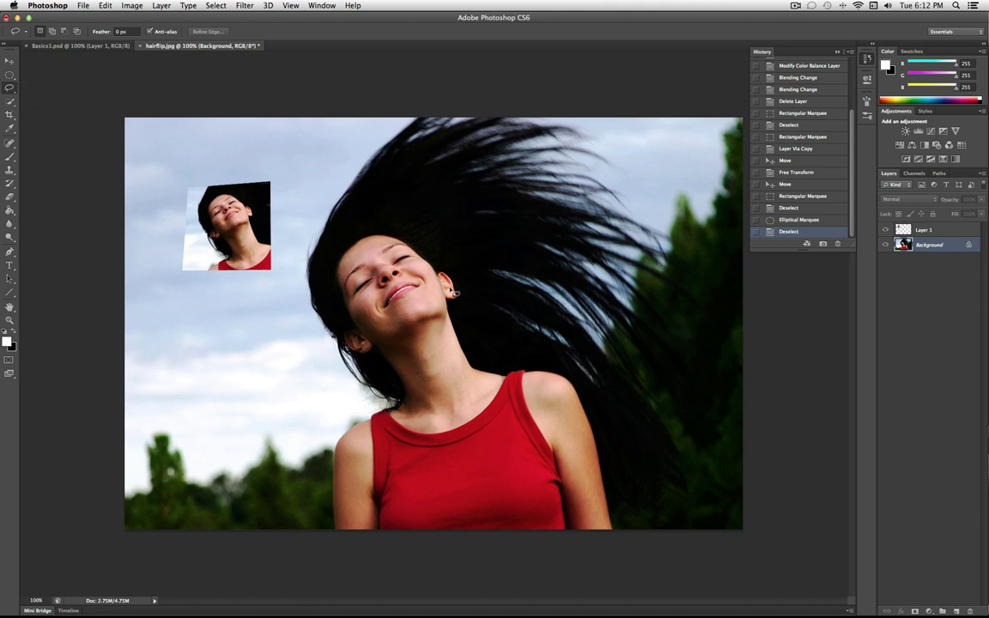
mouse_move(466, 300)
mouse_down()
mouse_move(475, 371)
mouse_move(455, 328)
mouse_move(465, 284)
mouse_move(428, 244)
mouse_move(363, 229)
mouse_move(322, 255)
mouse_move(321, 291)
mouse_move(343, 331)
mouse_move(334, 352)
mouse_move(378, 364)
mouse_move(400, 402)
mouse_move(442, 403)
mouse_move(473, 369)
mouse_up()
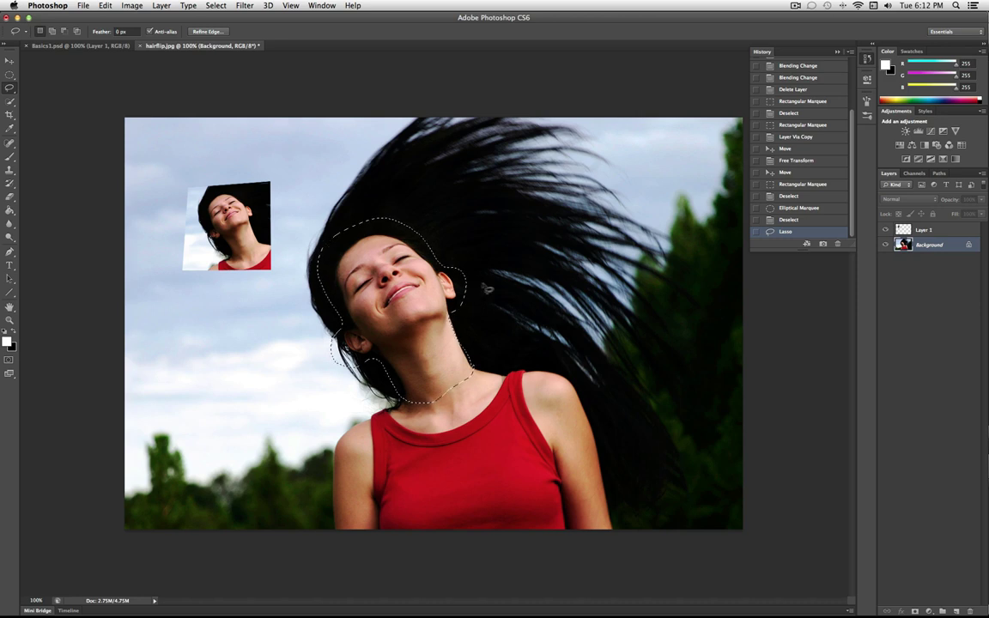
right_click(475, 278)
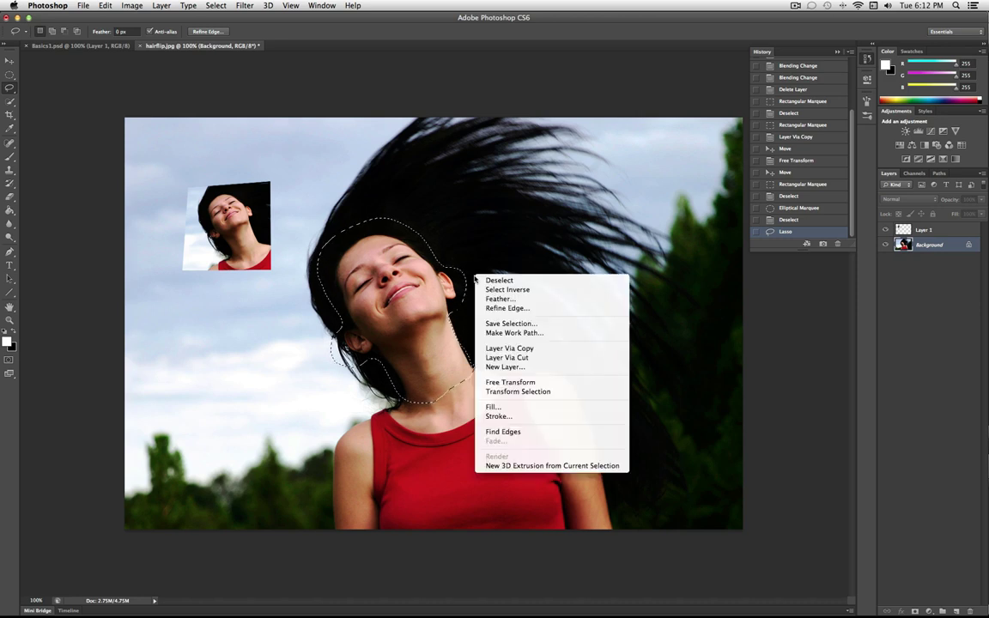
click(519, 302)
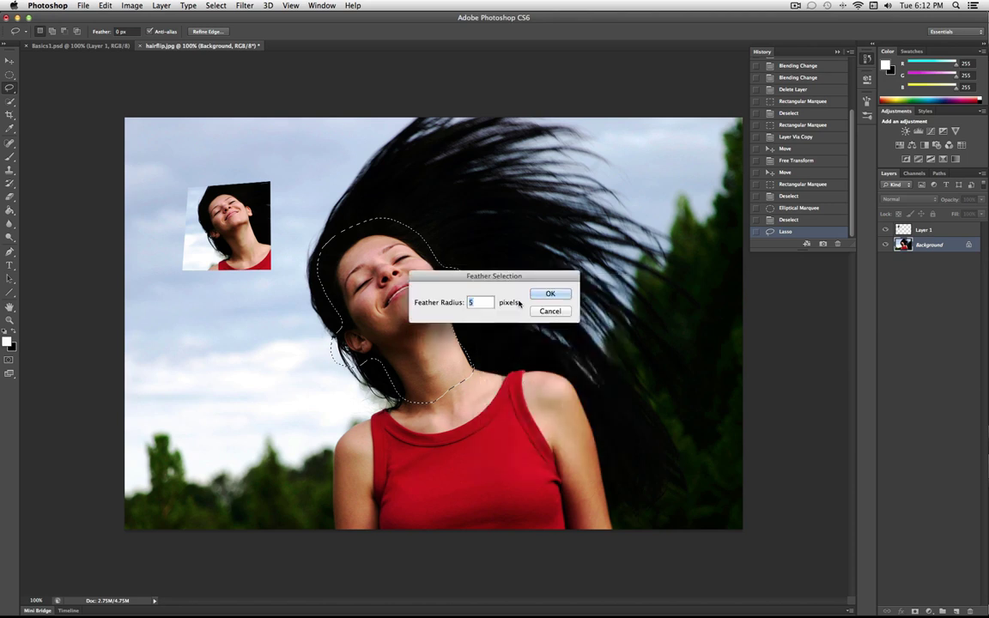
text(10)
key(Return)
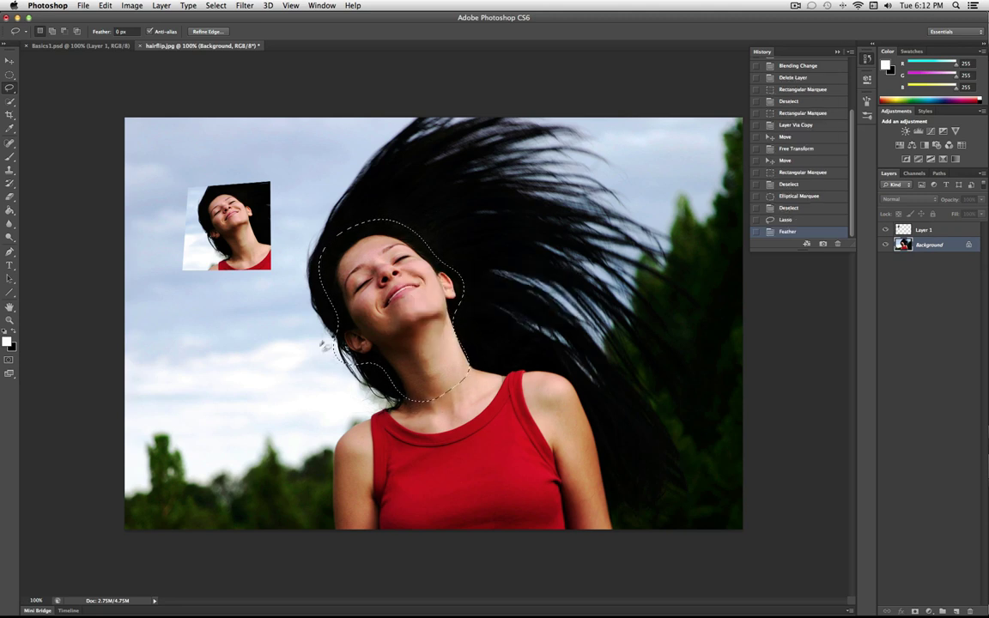
Copy the feathered face selection to a new layer and move the copy below the small face image, over the sky.
right_click(460, 289)
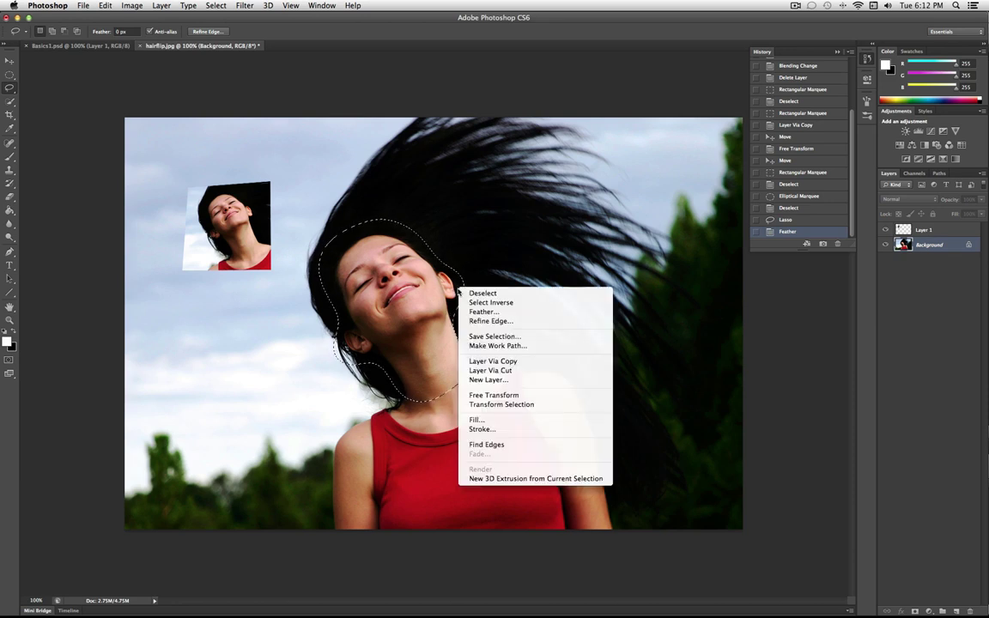
click(523, 362)
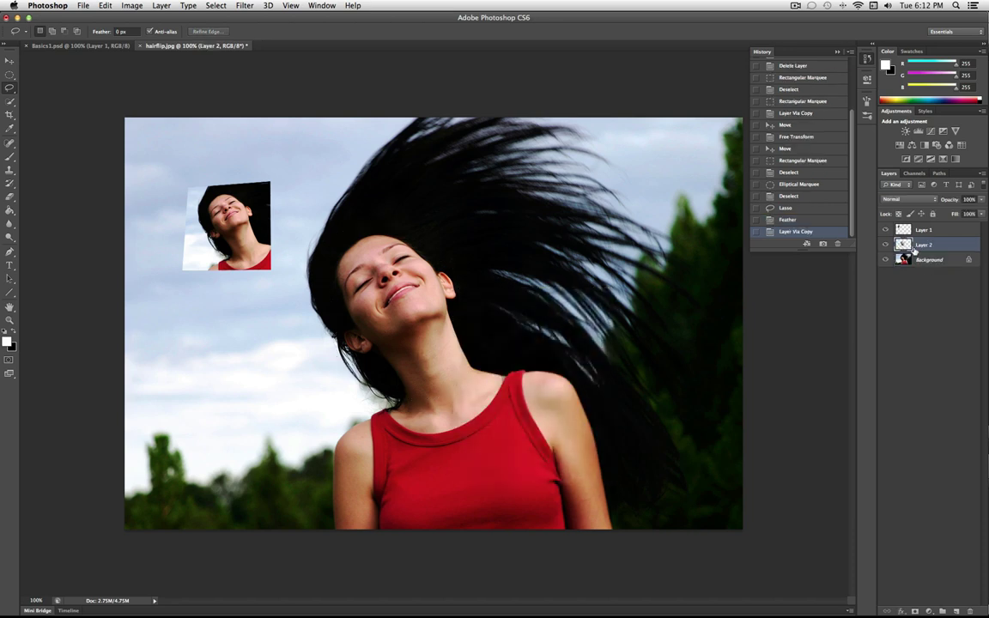
key(v)
mouse_move(404, 326)
mouse_down()
mouse_move(307, 399)
mouse_move(259, 396)
mouse_up()
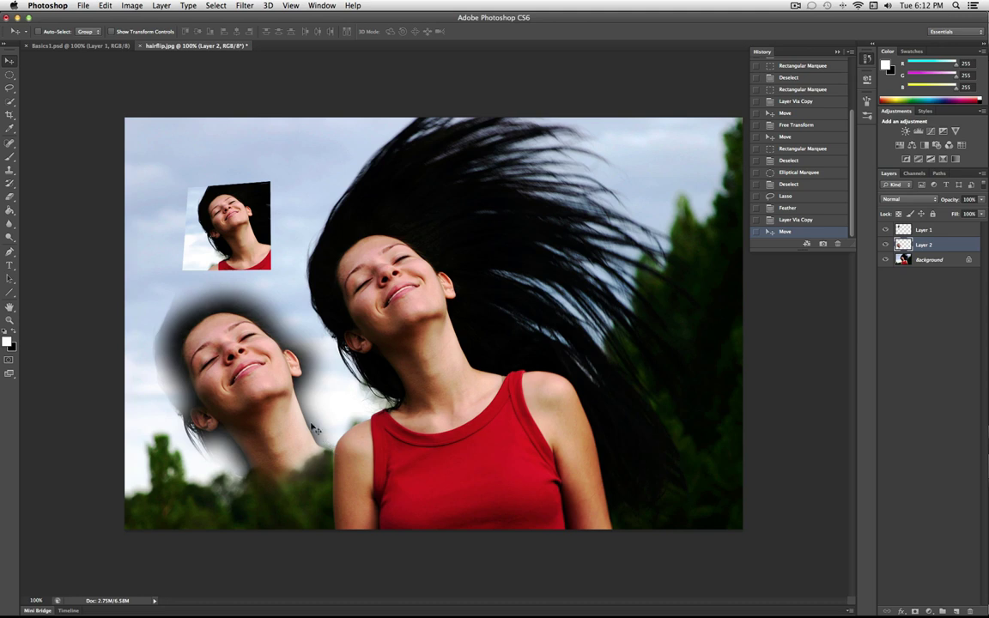
mouse_move(332, 382)
mouse_down()
mouse_move(344, 413)
mouse_move(333, 393)
mouse_up()
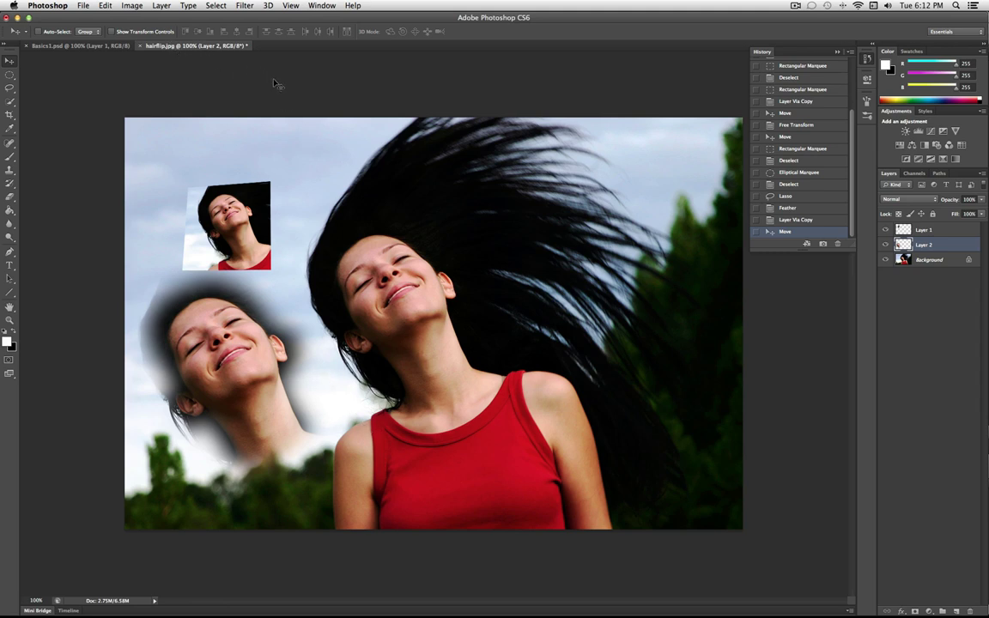
Rotate the feathered face copy counterclockwise by about 3.35 degrees and apply the transform.
click(104, 5)
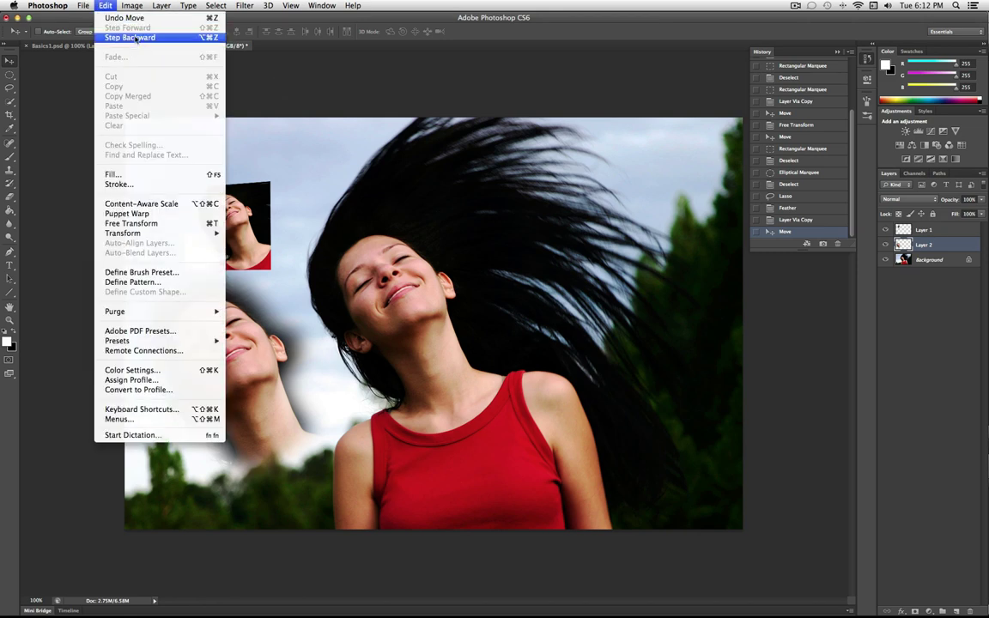
mouse_move(190, 238)
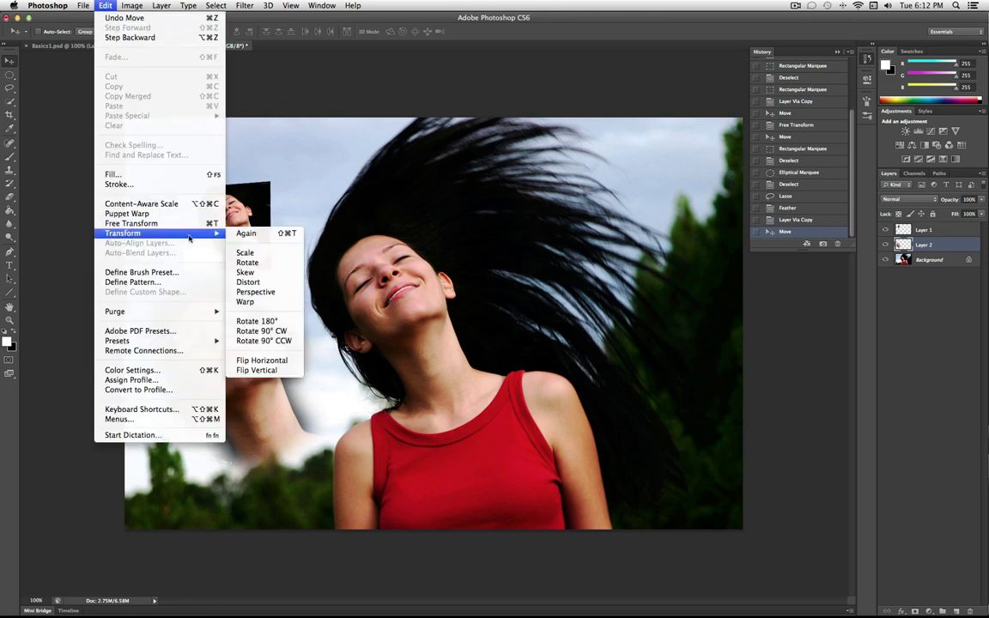
click(275, 262)
drag(302, 212, 343, 217)
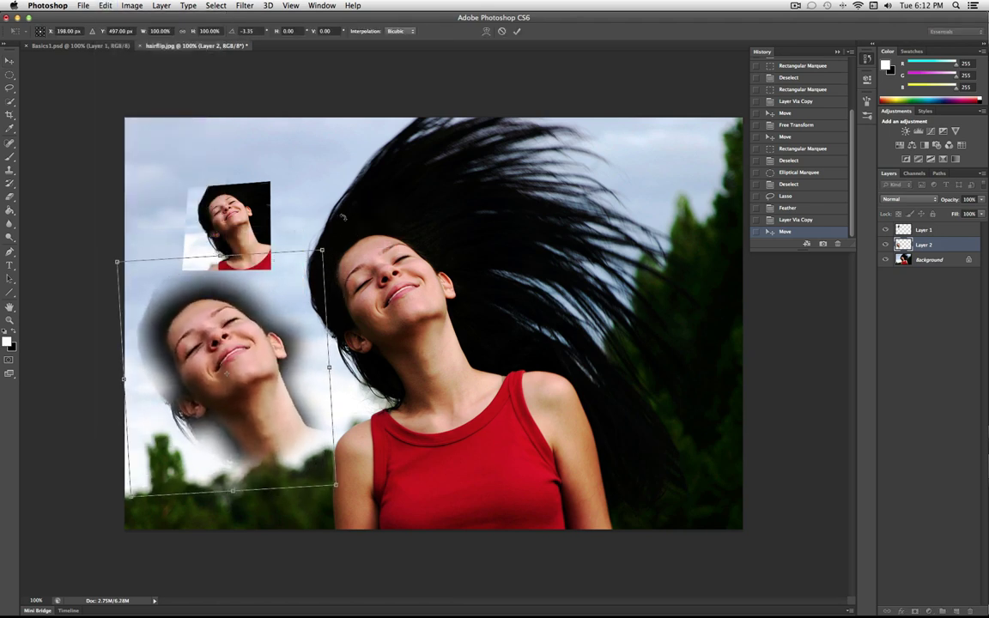
key(Return)
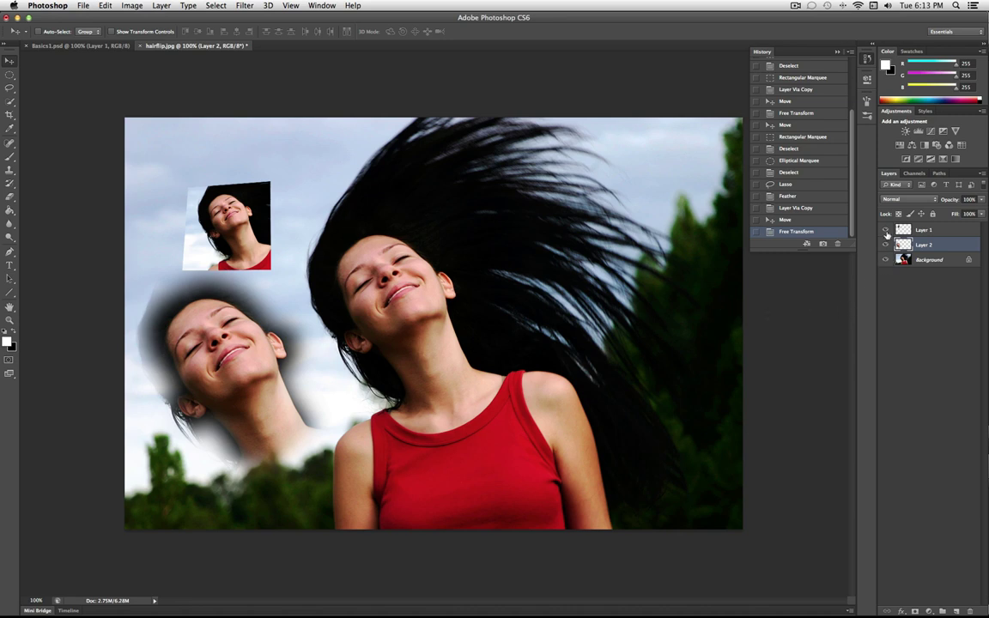
Toggle the visibility of Layer 1 and Layer 2 off and on, and set Layer 1's blend mode to Overlay.
click(886, 231)
click(886, 231)
click(885, 246)
click(886, 246)
click(908, 199)
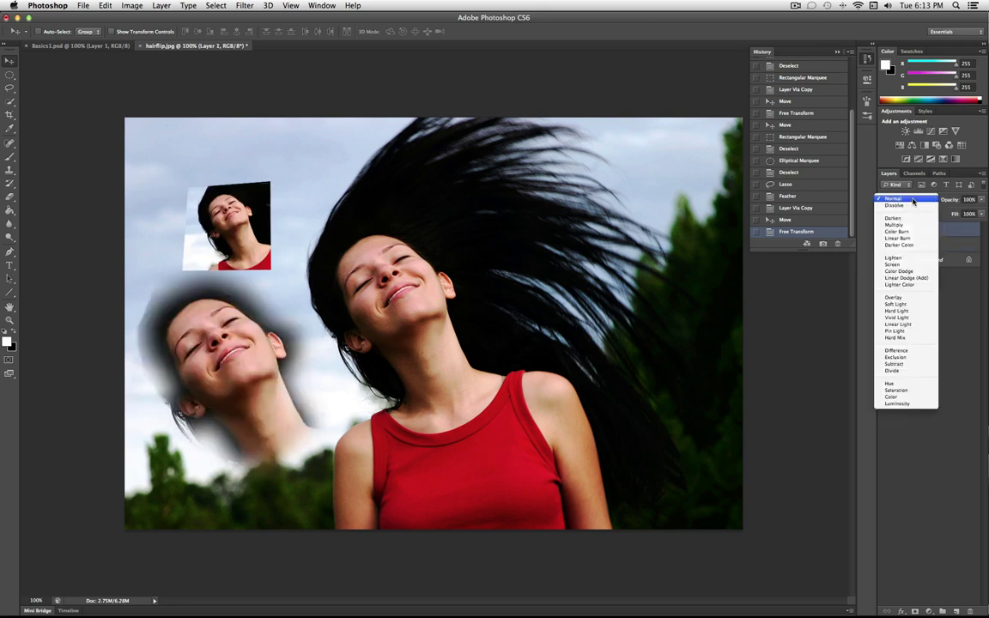
click(894, 297)
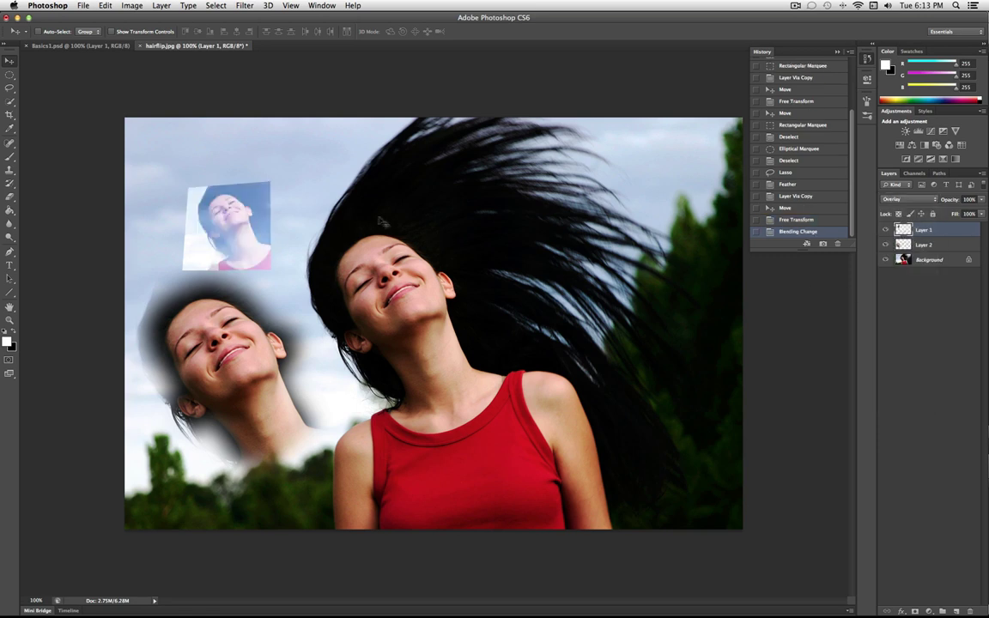
Set Layer 2's blend mode to Screen and move the feathered face over the dark trees beside the woman's shoulder.
click(924, 245)
click(908, 199)
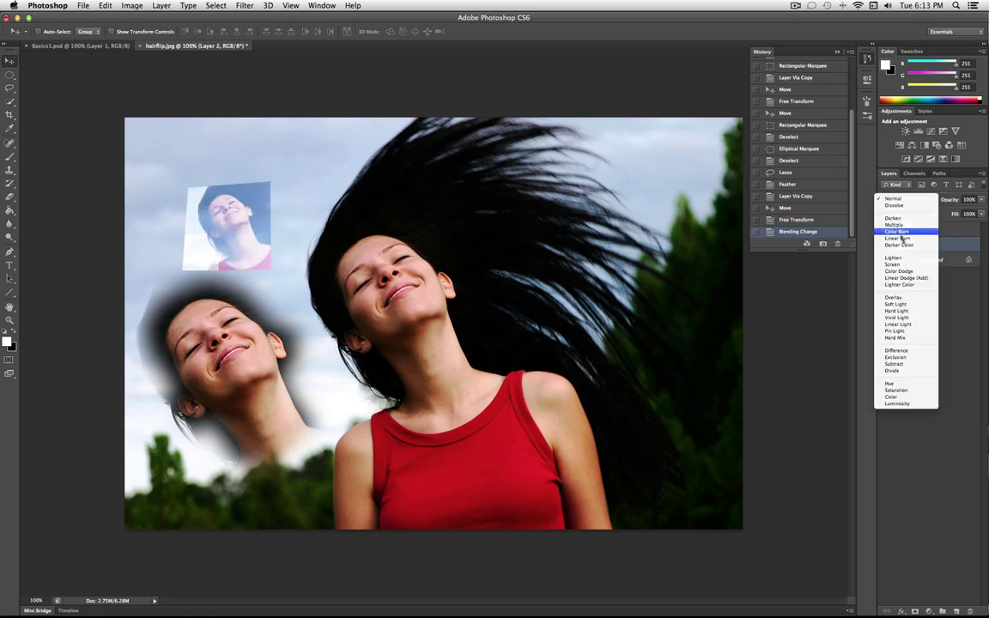
click(893, 264)
drag(277, 353, 703, 424)
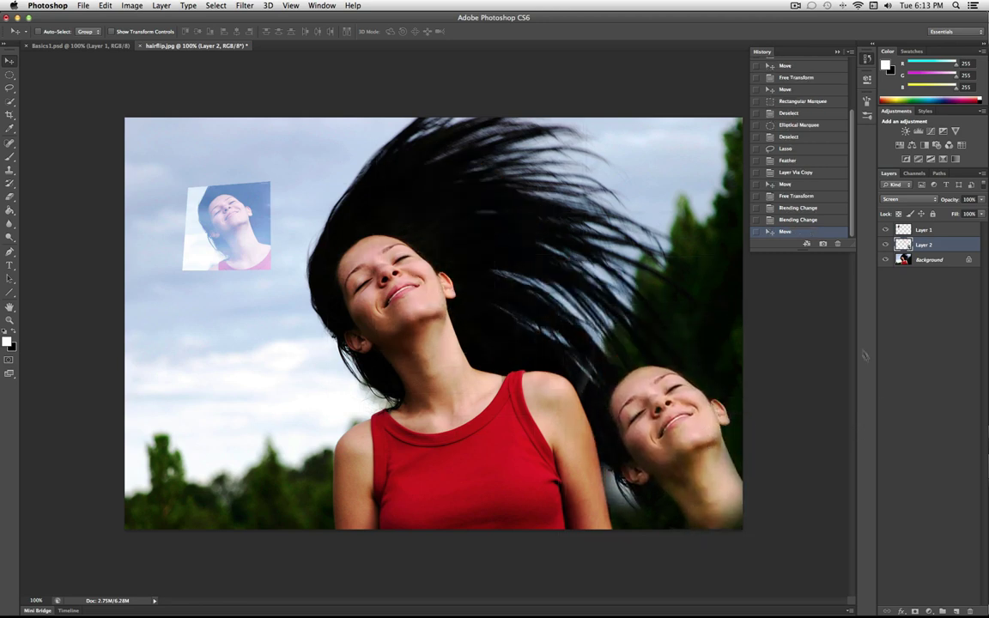
Try selecting Layers 1 and 2, all three layers as a range, and Layer 1 with only the Background.
shift+click(927, 230)
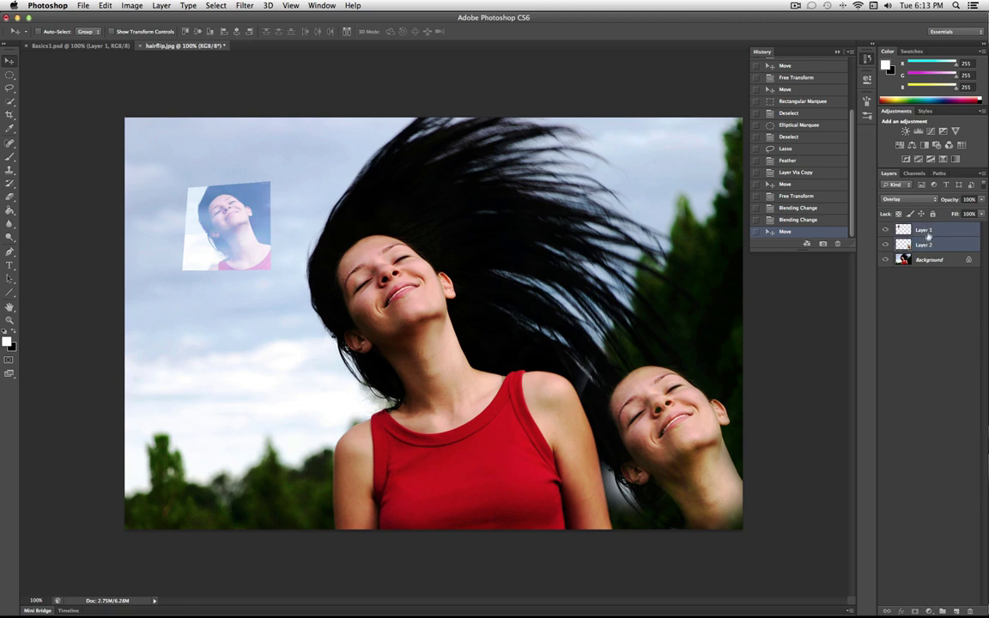
click(927, 259)
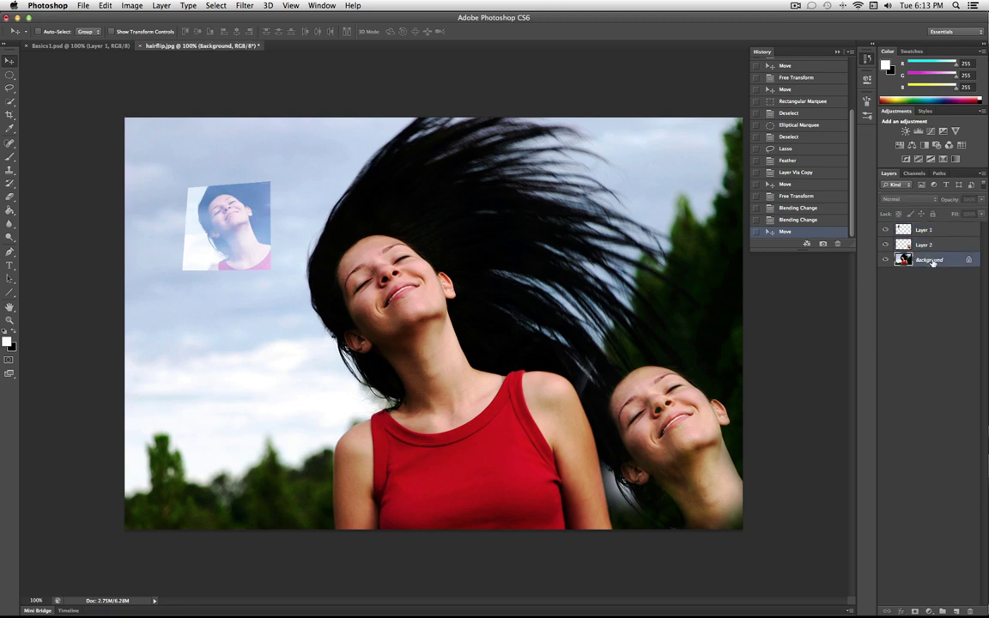
click(927, 230)
shift+click(977, 246)
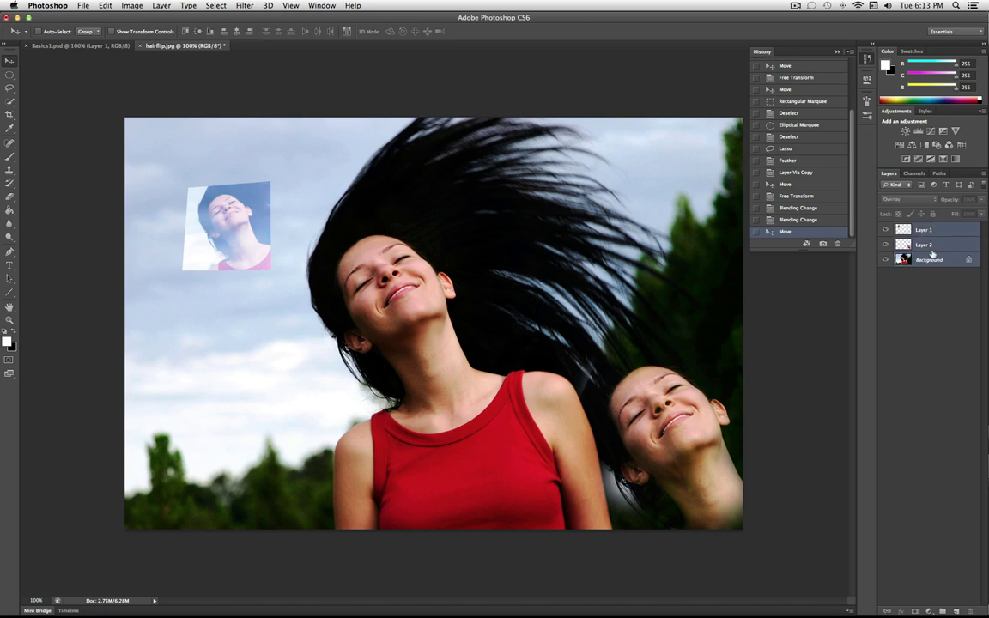
click(928, 234)
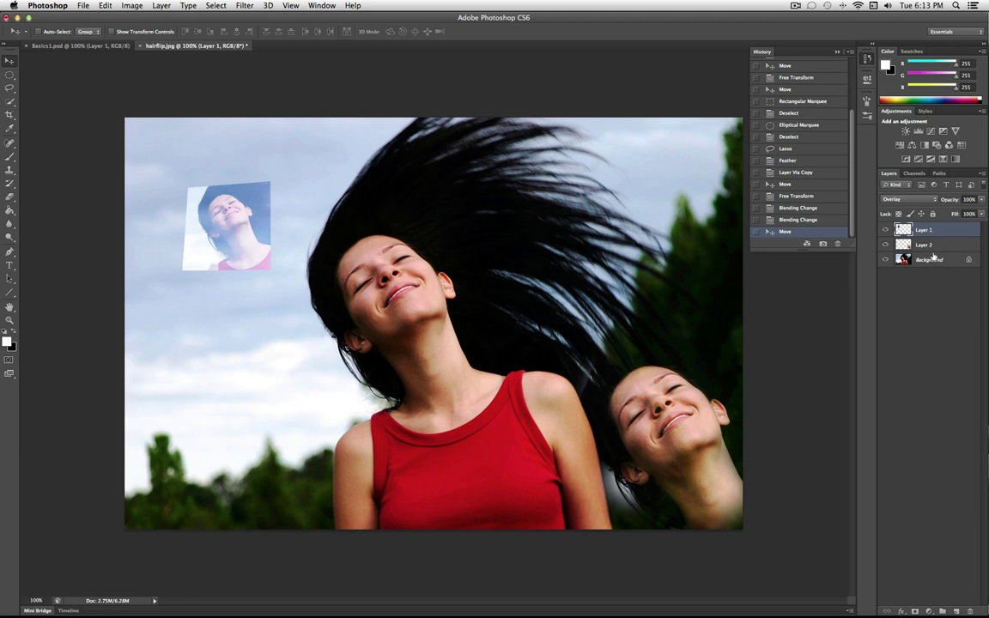
shift+click(933, 261)
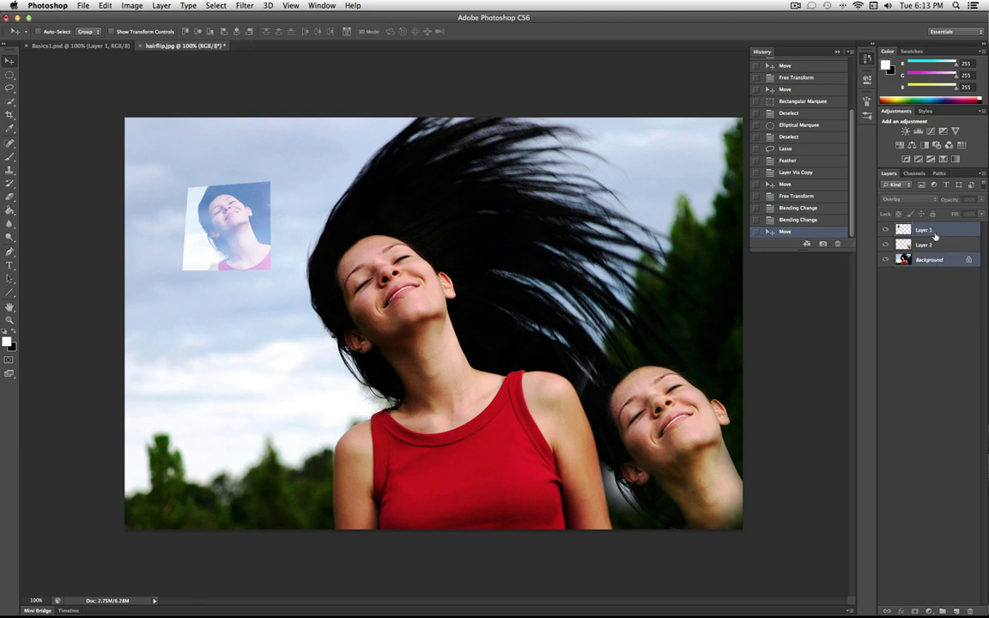
Select Layer 1 and Layer 2 together and delete both layers.
super+click(932, 247)
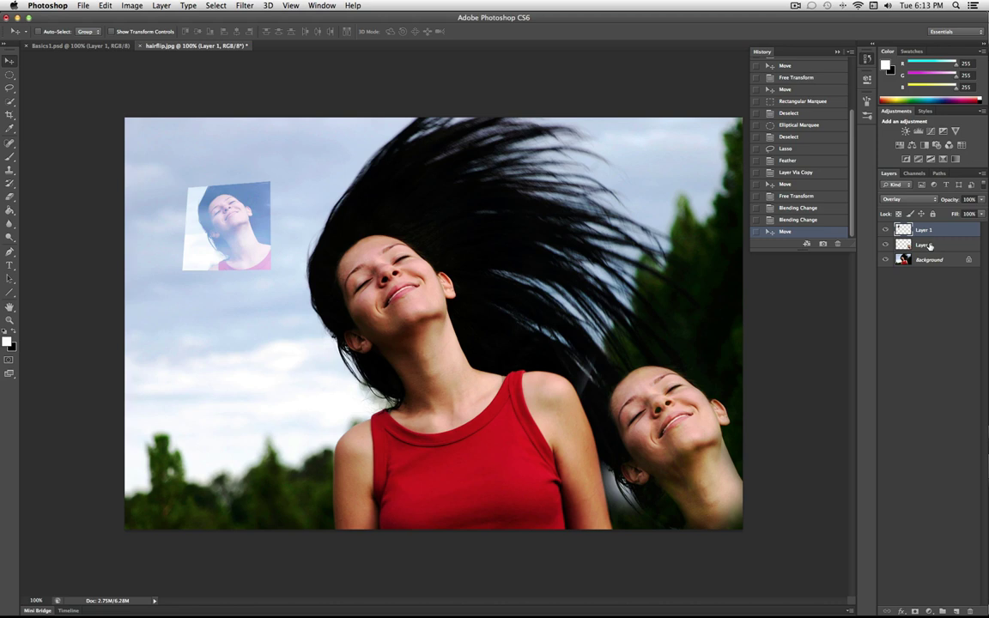
shift+click(930, 246)
drag(920, 234, 970, 611)
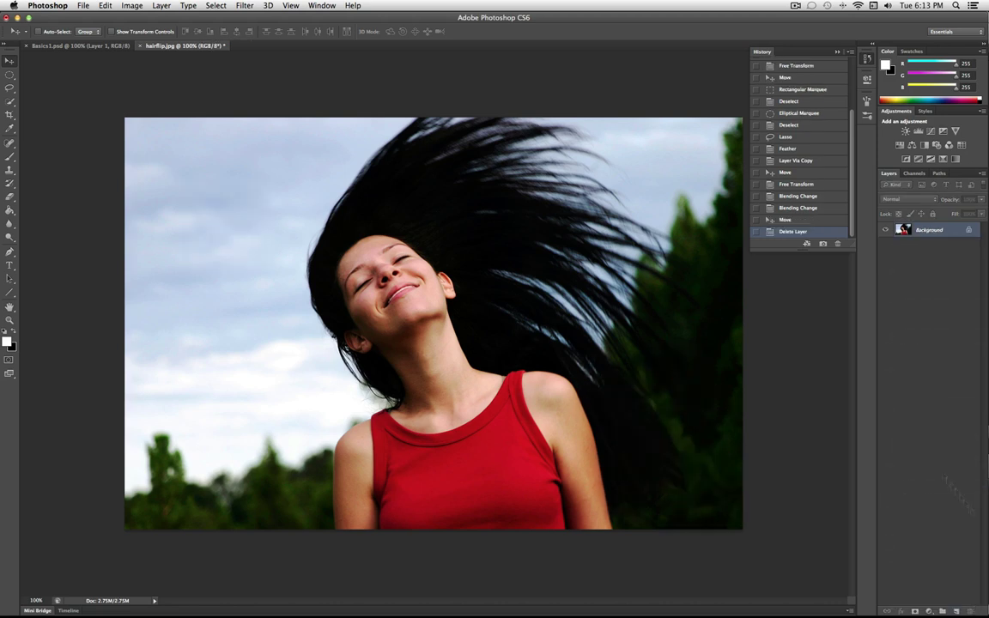